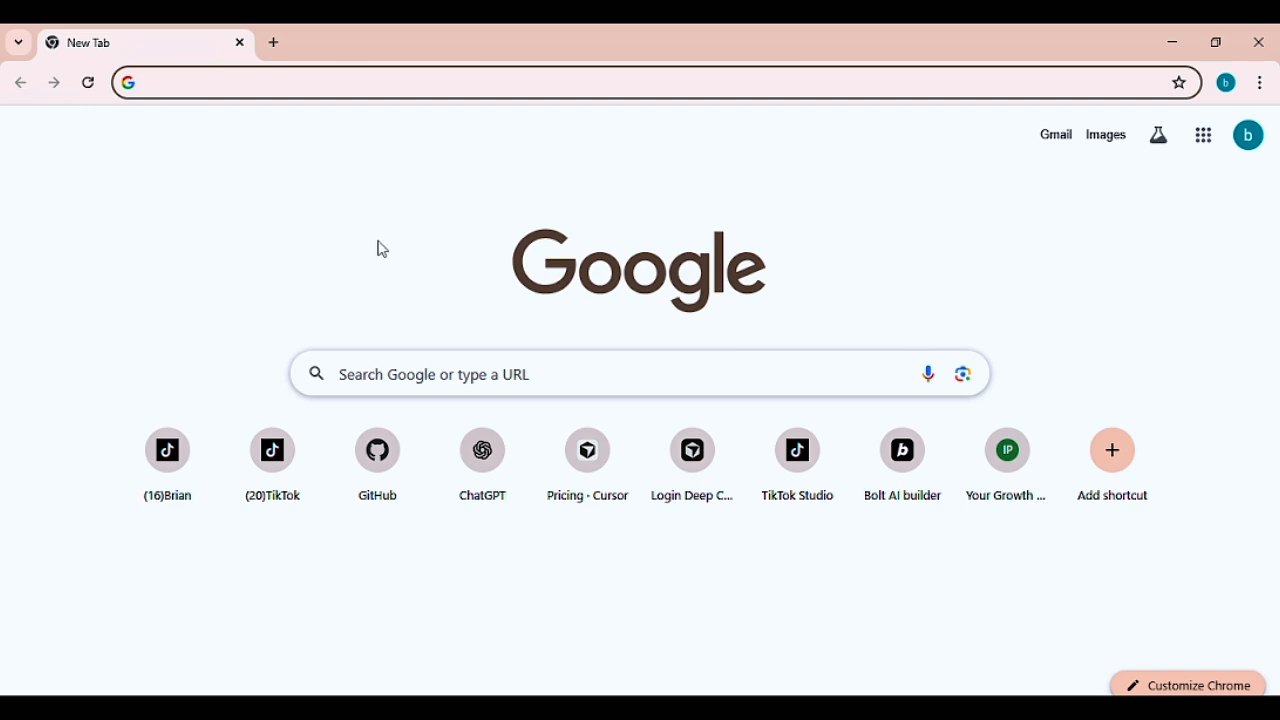
- Open github.com in the browser
{"action": "type", "text": "github.com"}
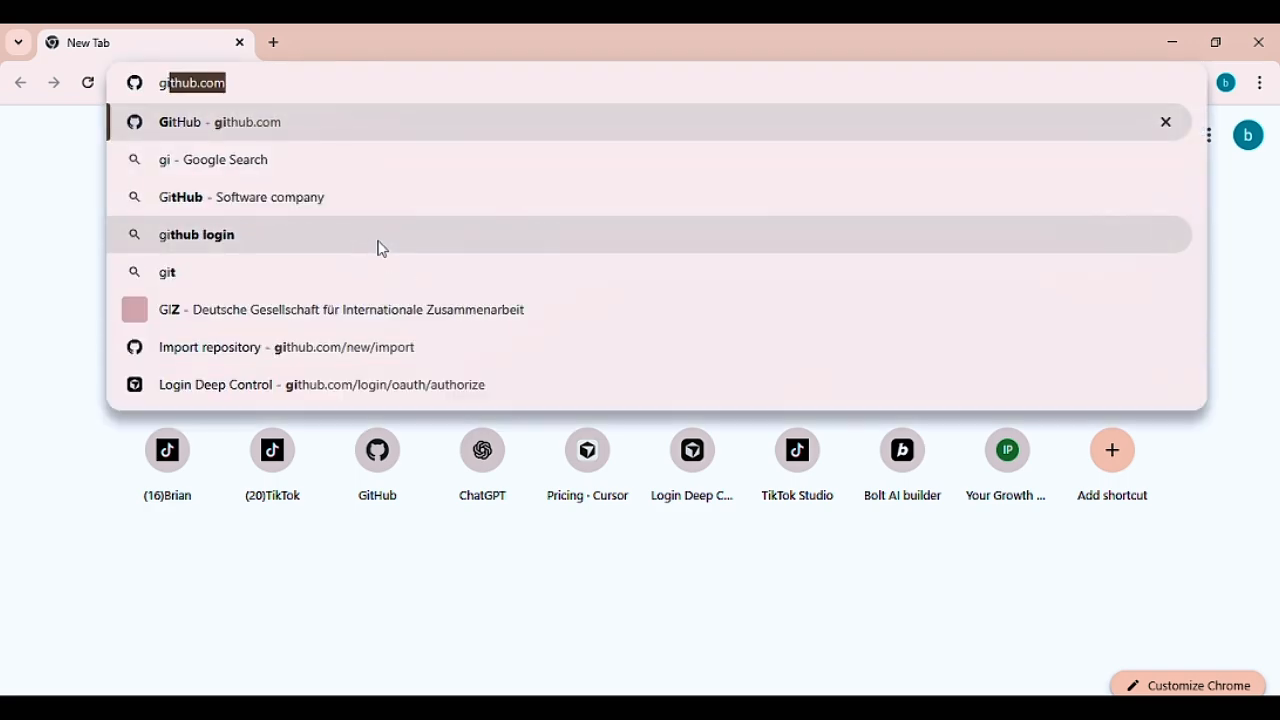
{"action": "key", "text": "Return"}
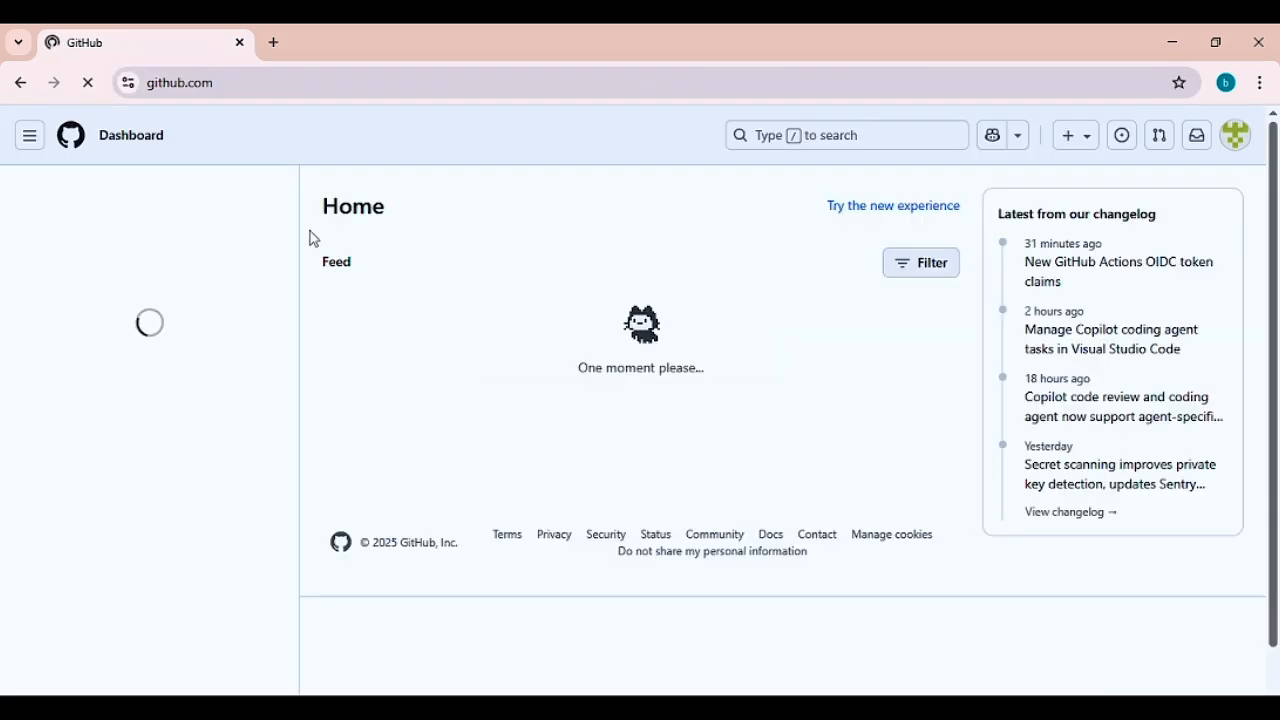
- Search Google for render in a new browser tab and open the Render Dashboard login page
{"action": "left_click", "coordinate": [273, 43]}
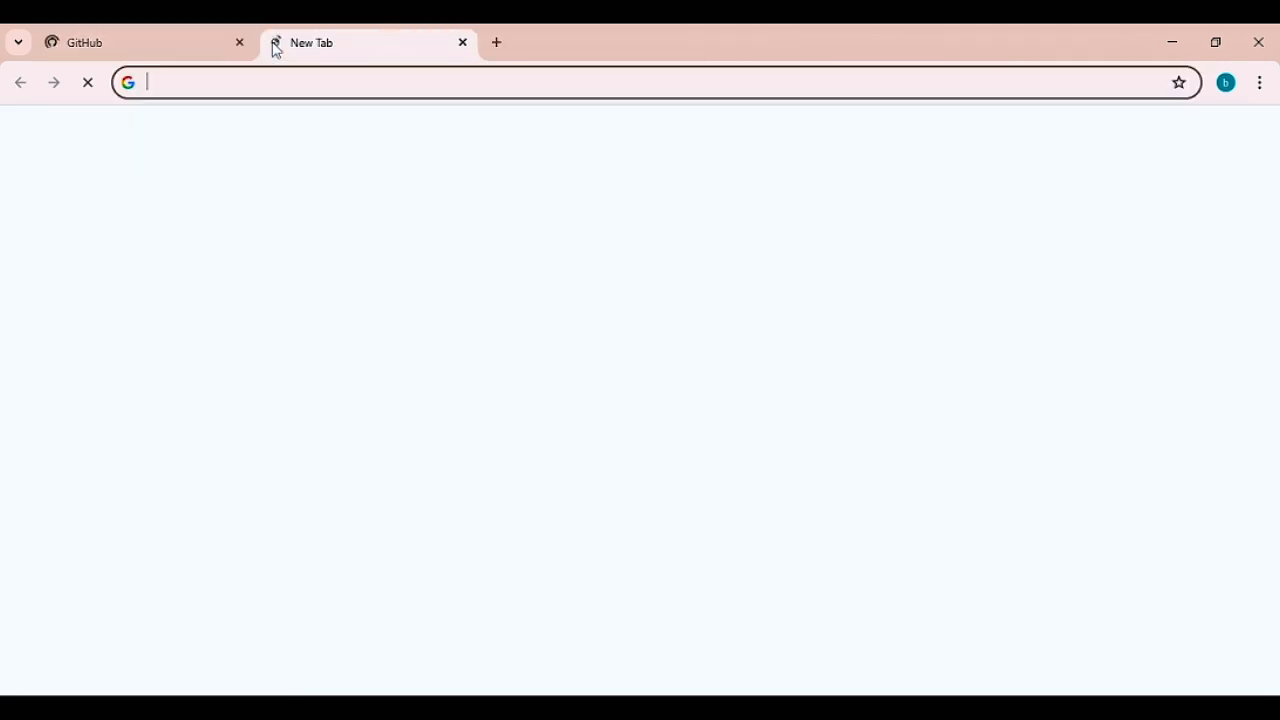
{"action": "type", "text": "render"}
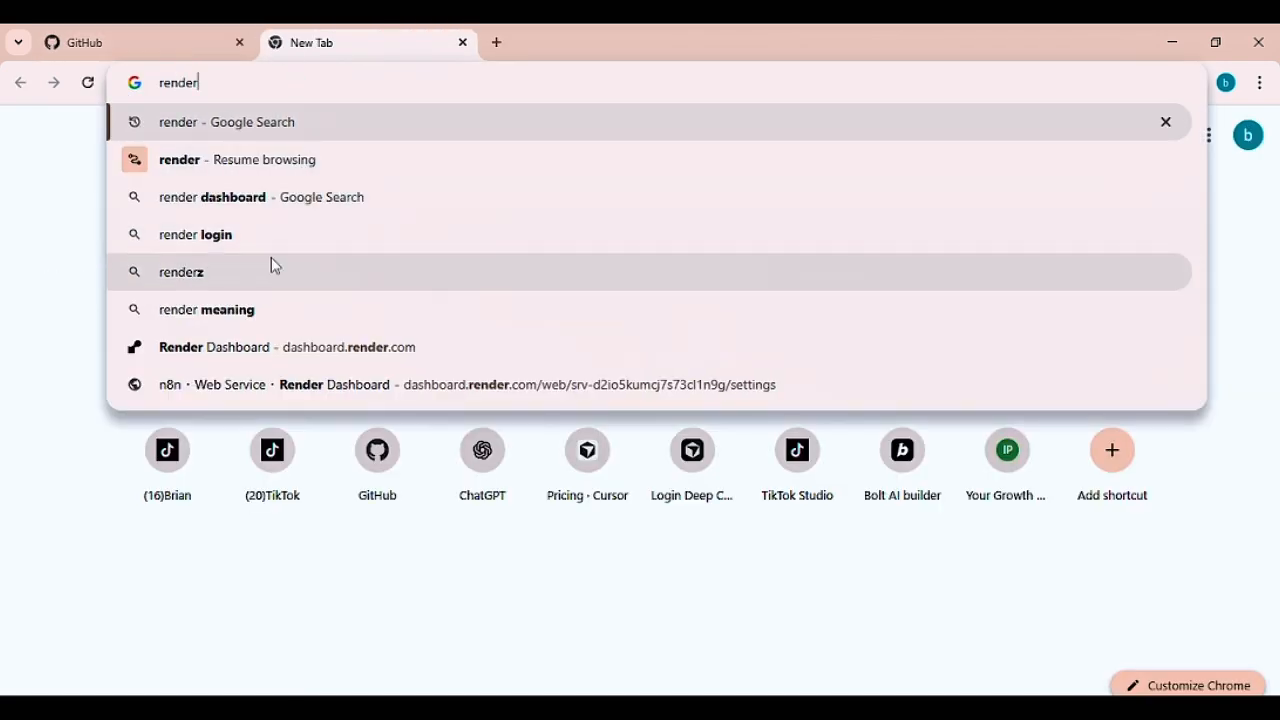
{"action": "left_click", "coordinate": [271, 265]}
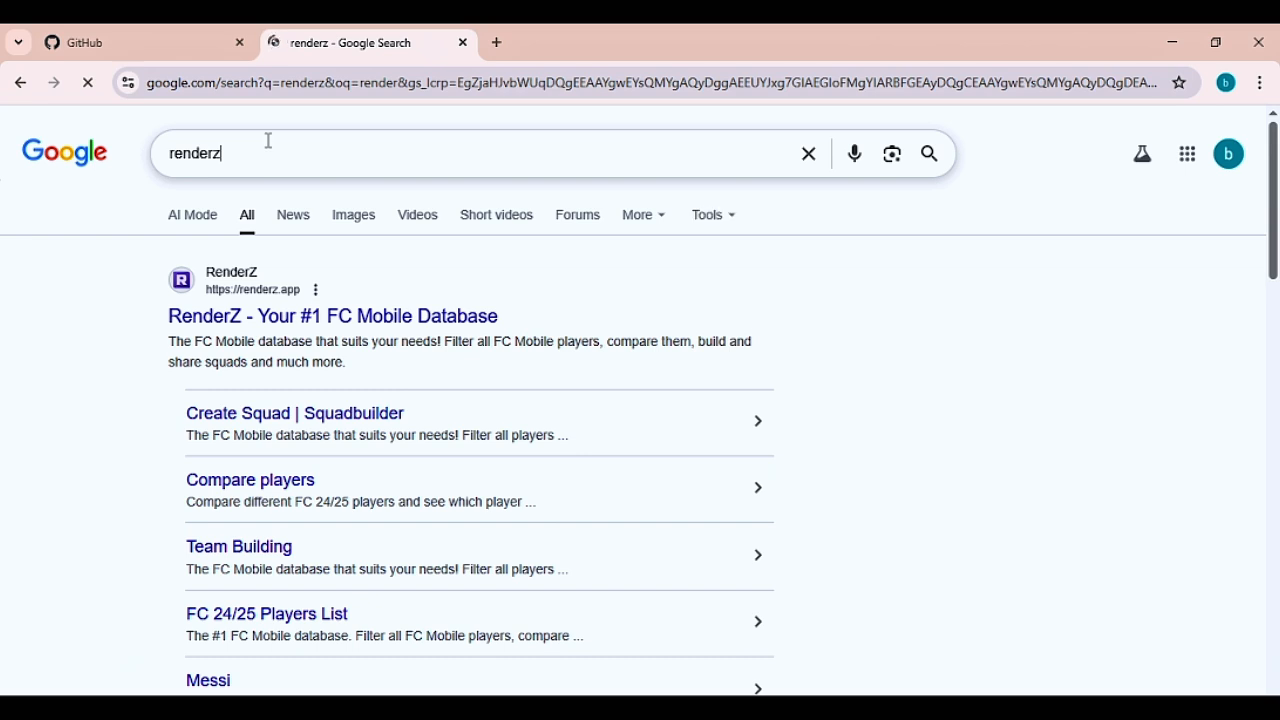
{"action": "key", "text": "BackSpace"}
{"action": "key", "text": "Return"}
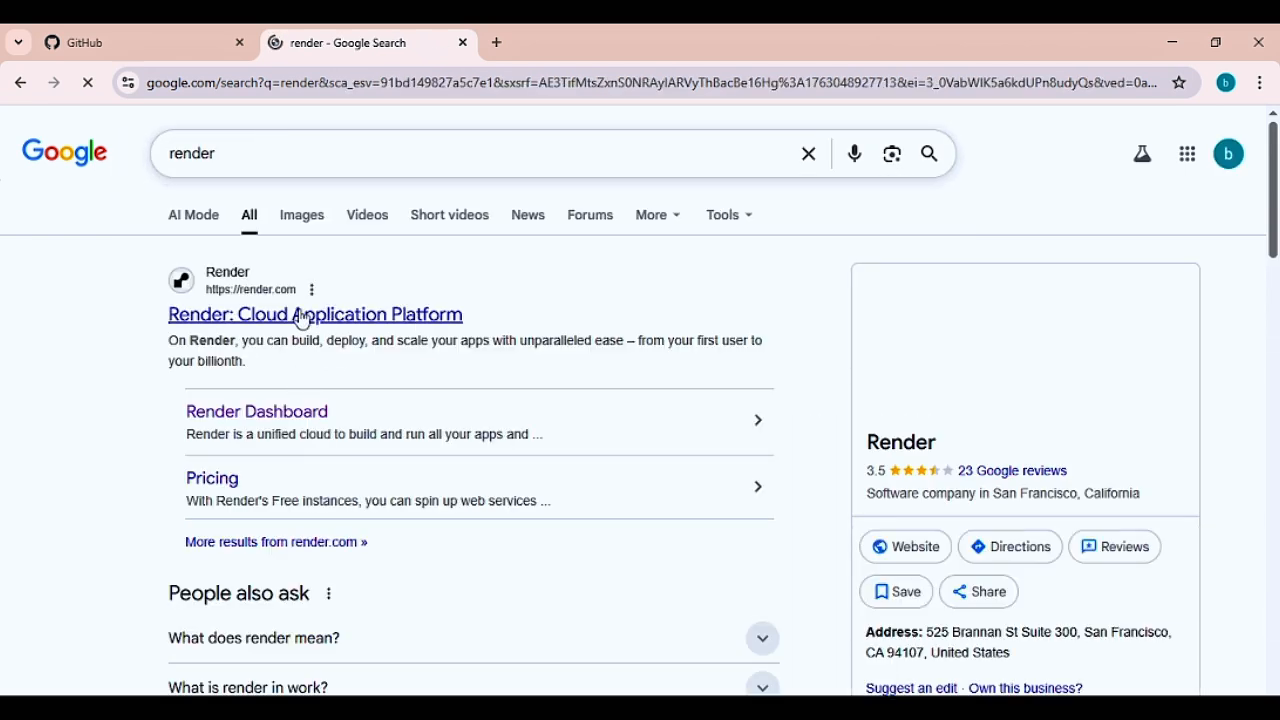
{"action": "left_click", "coordinate": [311, 422]}
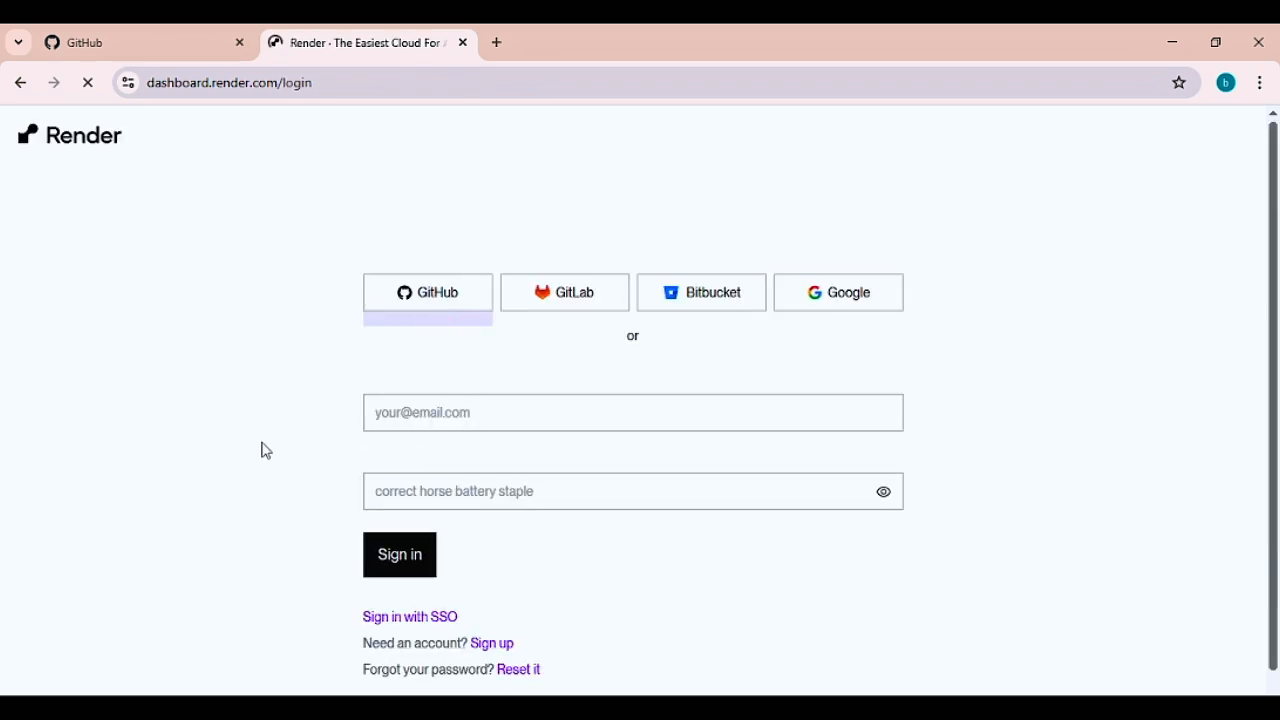
- Sign in to Render with the GitHub account
{"action": "left_click", "coordinate": [452, 295]}
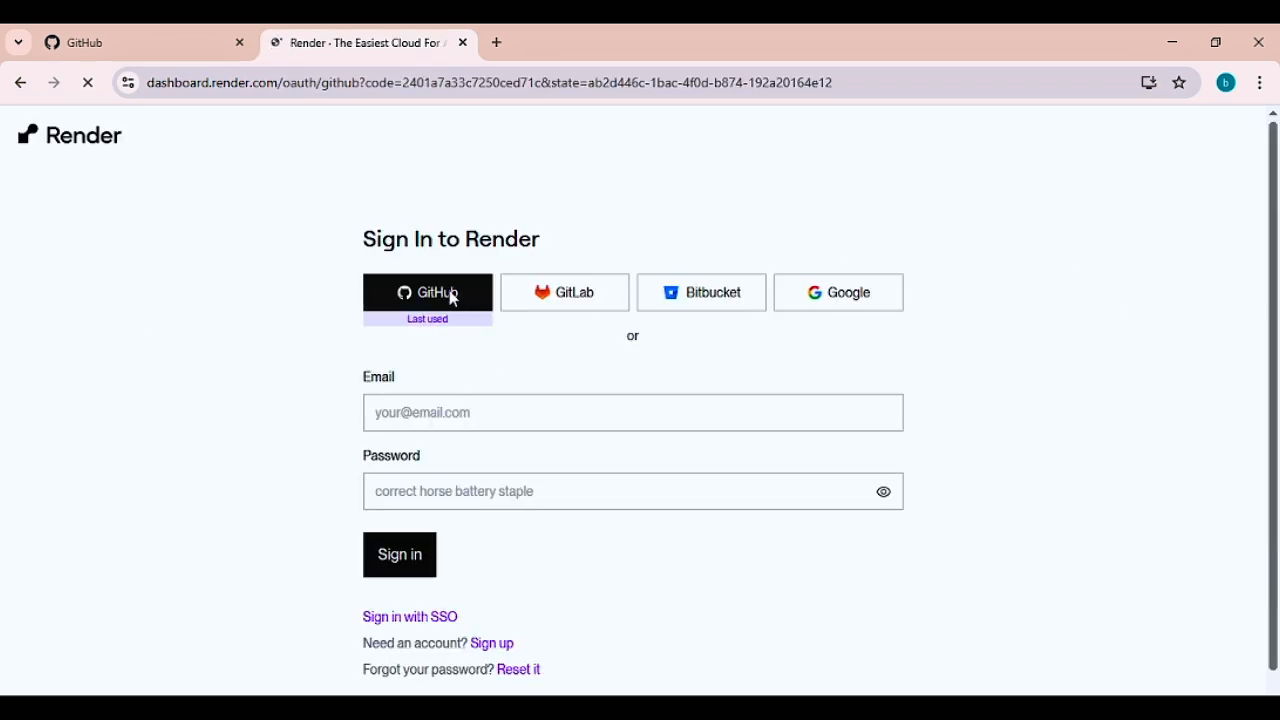
{"action": "left_click", "coordinate": [131, 32]}
{"action": "left_click", "coordinate": [414, 38]}
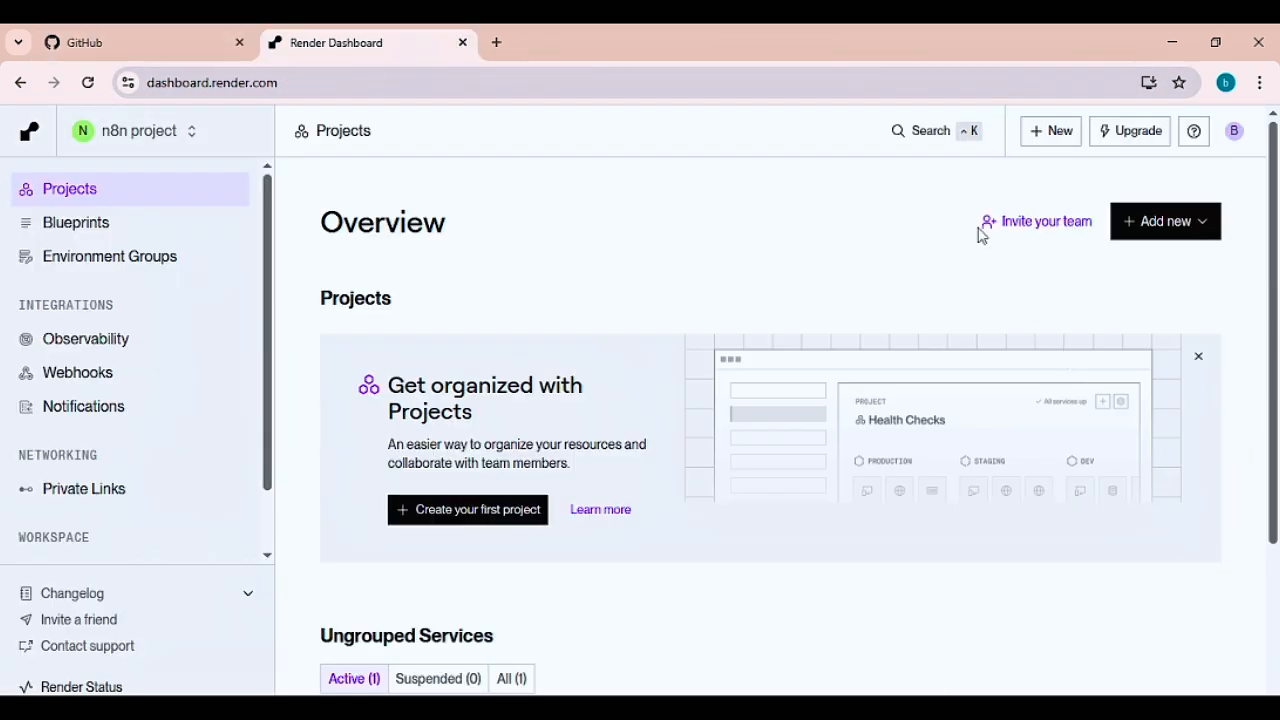
- Suspend the testw web service, confirming with the phrase "sudo suspend web service testw"
{"action": "scroll", "coordinate": [708, 500], "scroll_direction": "down", "scroll_amount": 2}
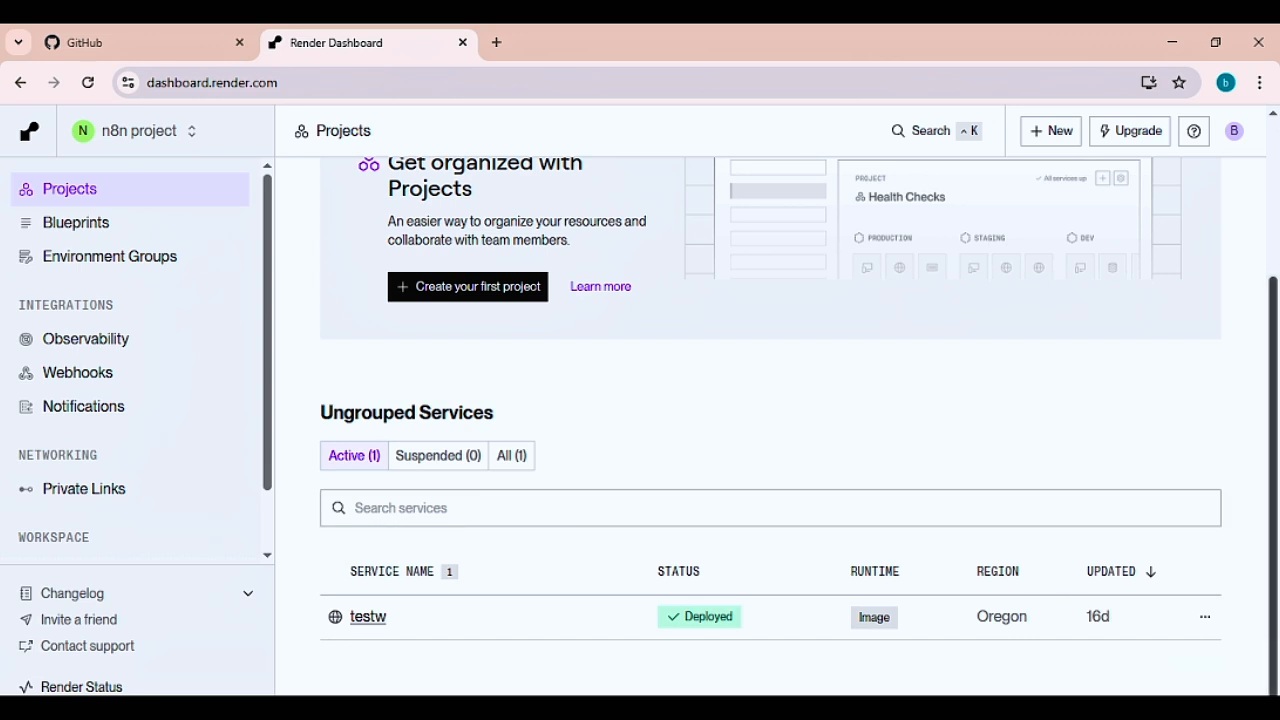
{"action": "left_click", "coordinate": [1205, 617]}
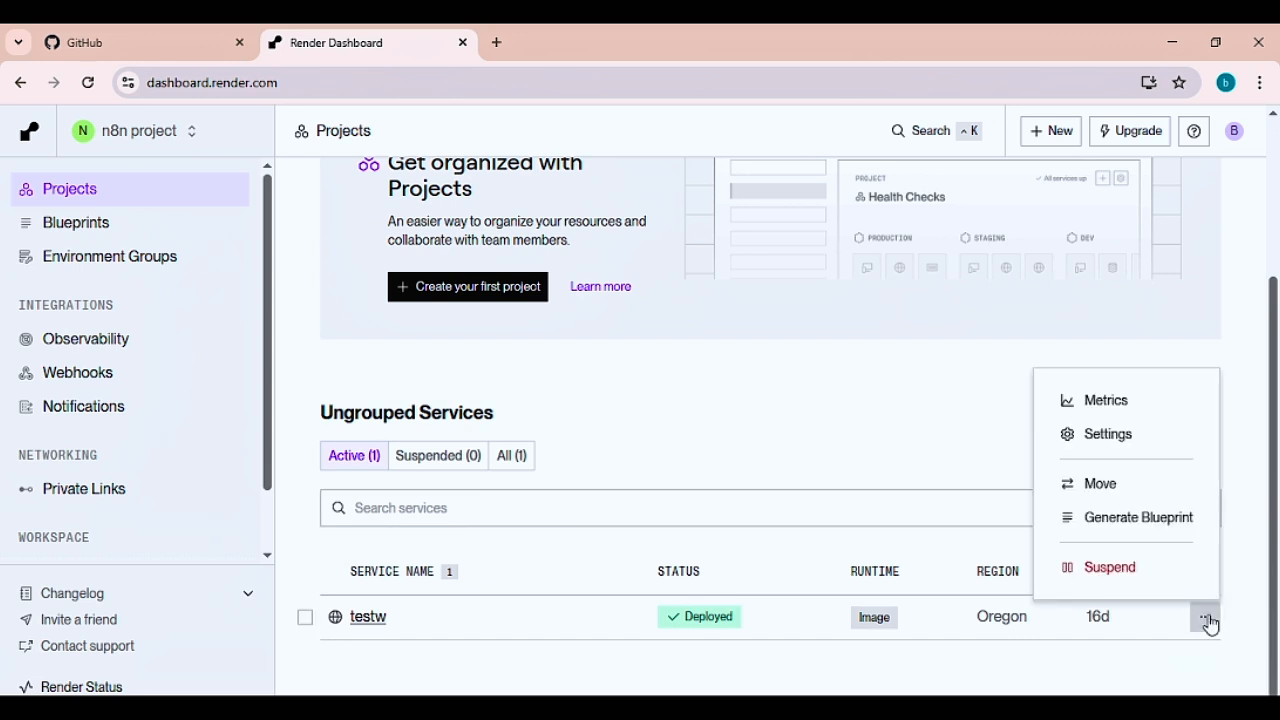
{"action": "left_click", "coordinate": [1158, 570]}
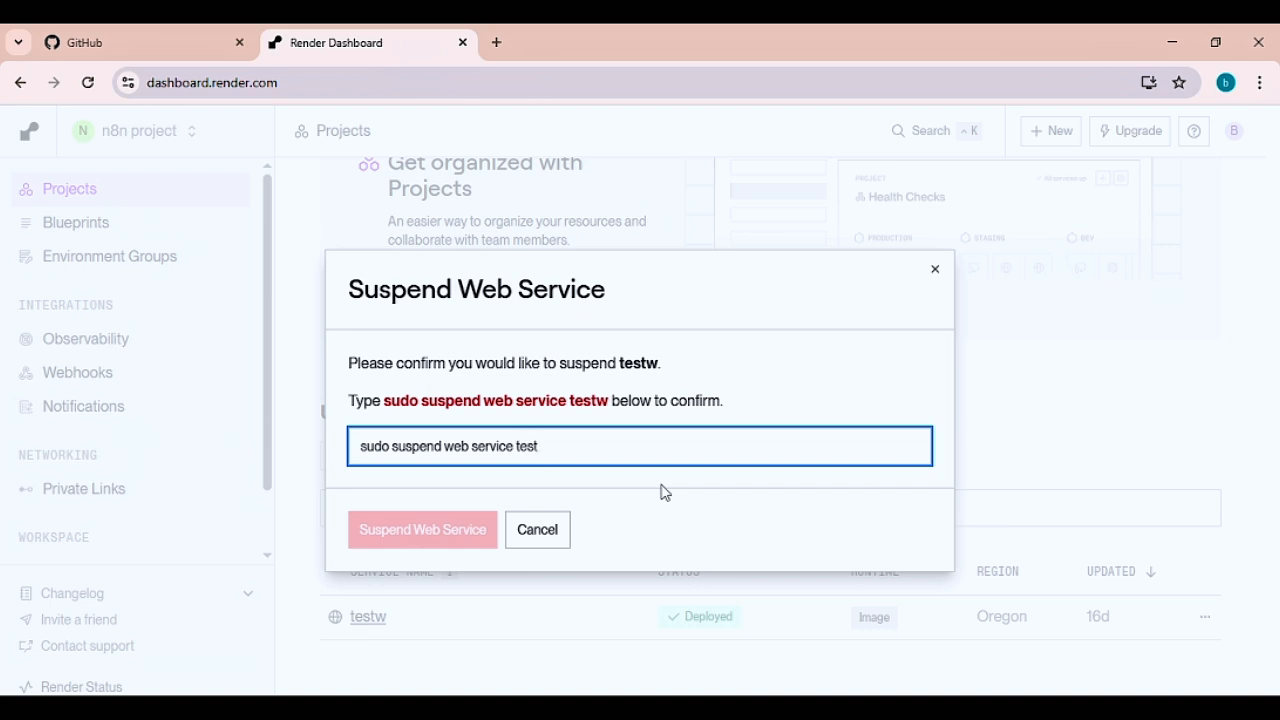
{"action": "type", "text": "w"}
{"action": "left_click", "coordinate": [434, 533]}
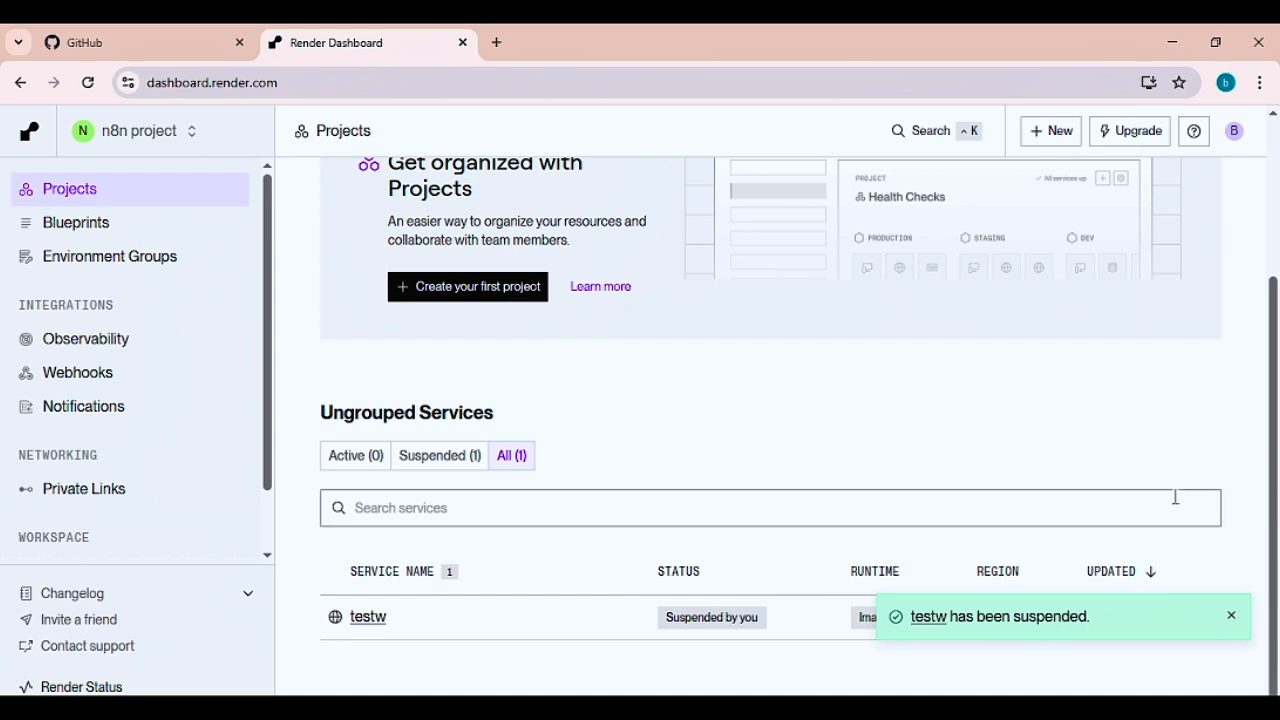
- Start a new web service and set its source code to an existing image
{"action": "scroll", "coordinate": [1174, 500], "scroll_direction": "up", "scroll_amount": 3}
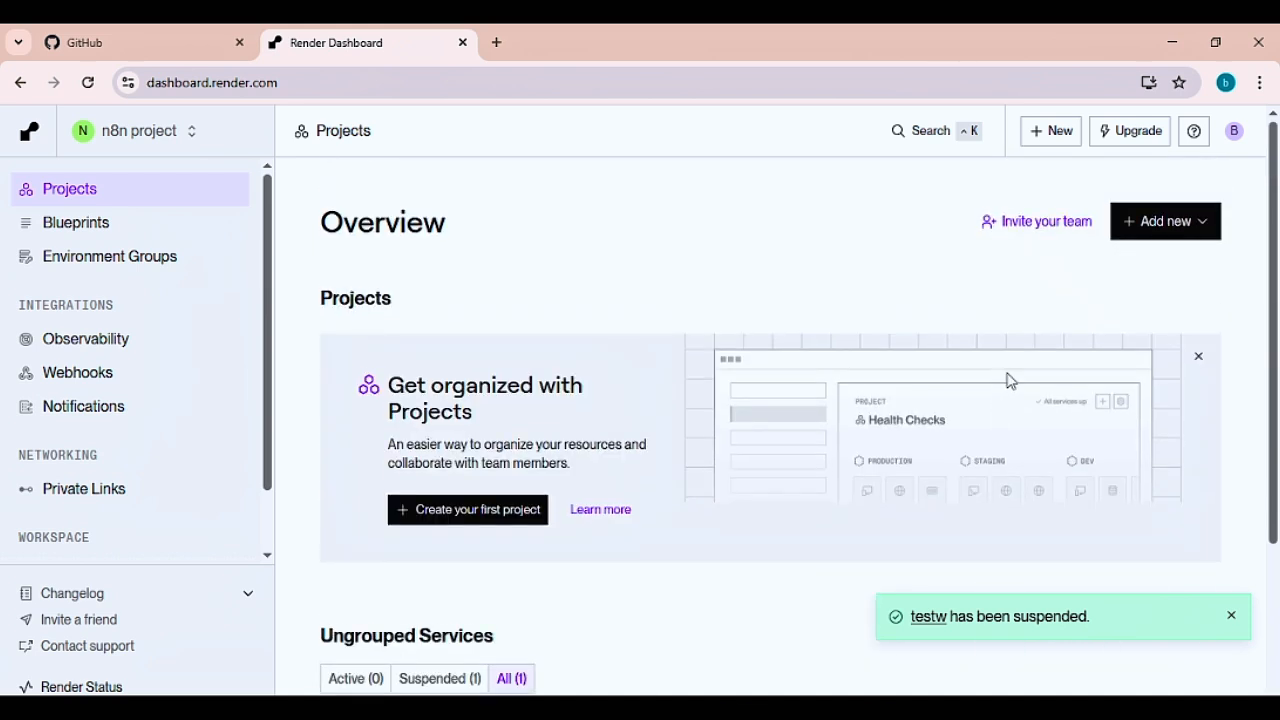
{"action": "left_click", "coordinate": [1047, 145]}
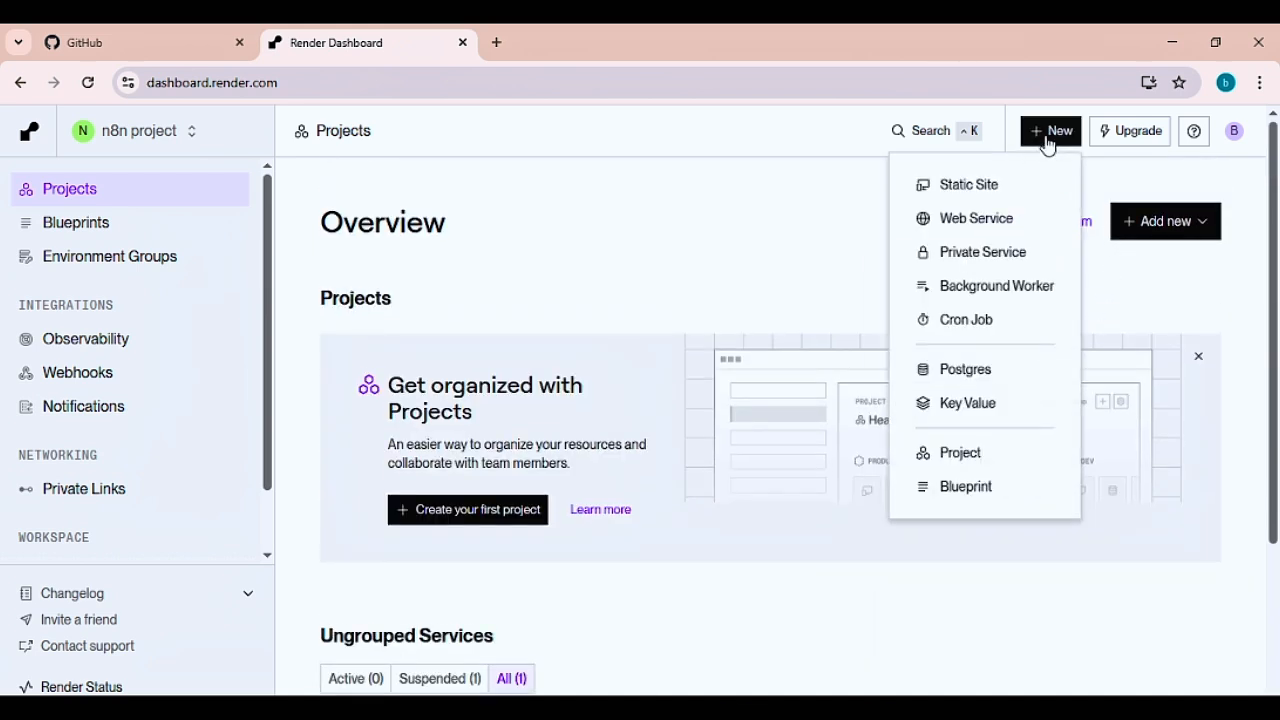
{"action": "left_click", "coordinate": [987, 220]}
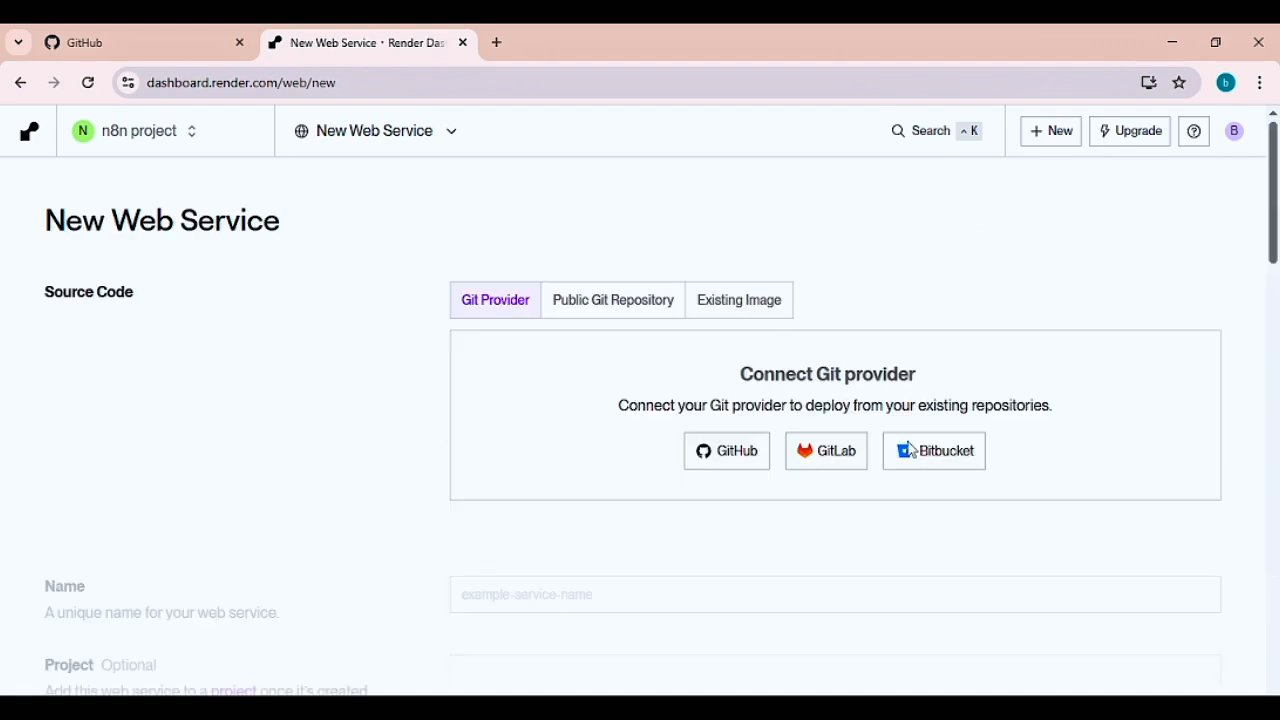
{"action": "left_click", "coordinate": [783, 306]}
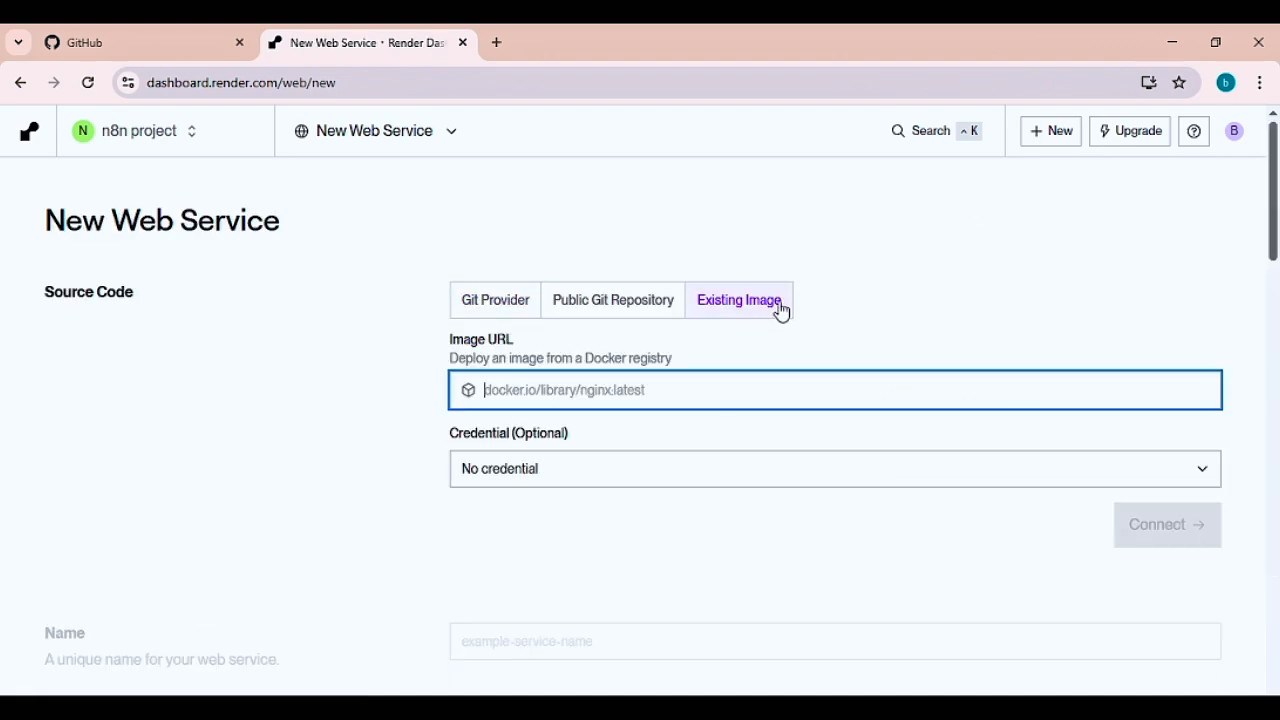
- Search for n8n docker in a new browser tab and open the n8nio/n8n Docker Hub page to get the image path
{"action": "left_click", "coordinate": [497, 43]}
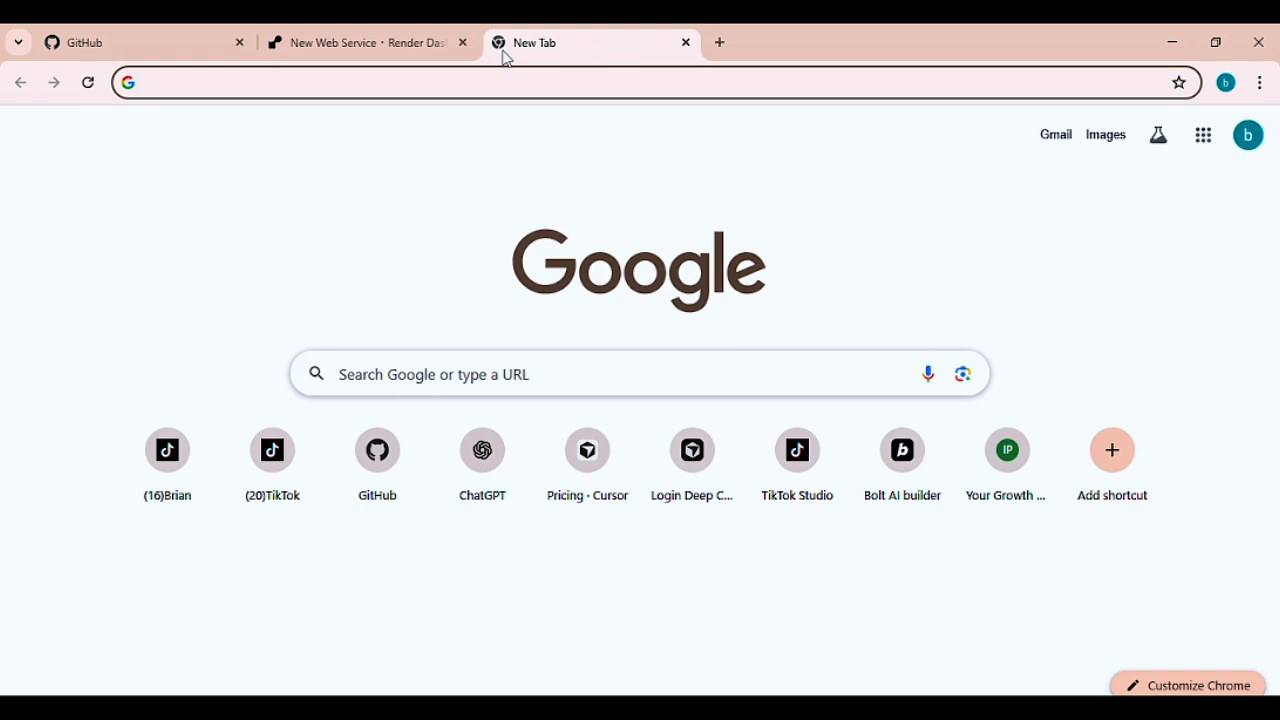
{"action": "type", "text": "n8n docker"}
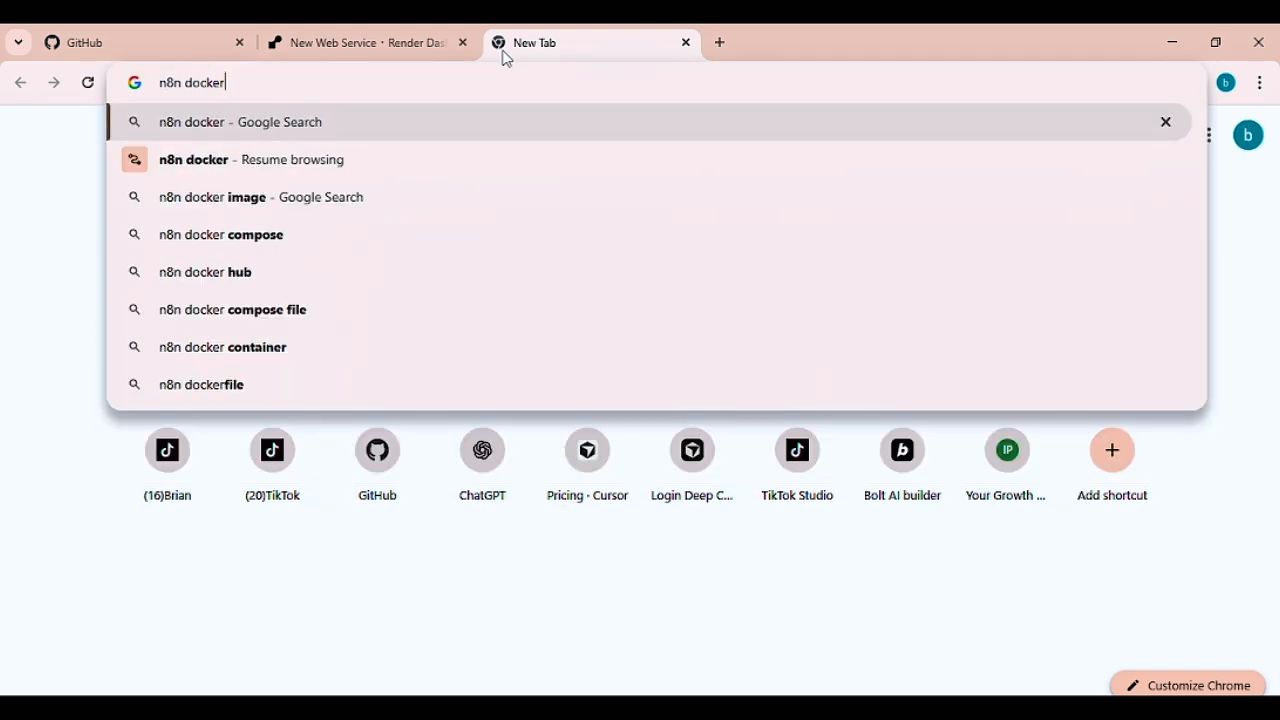
{"action": "key", "text": "Return"}
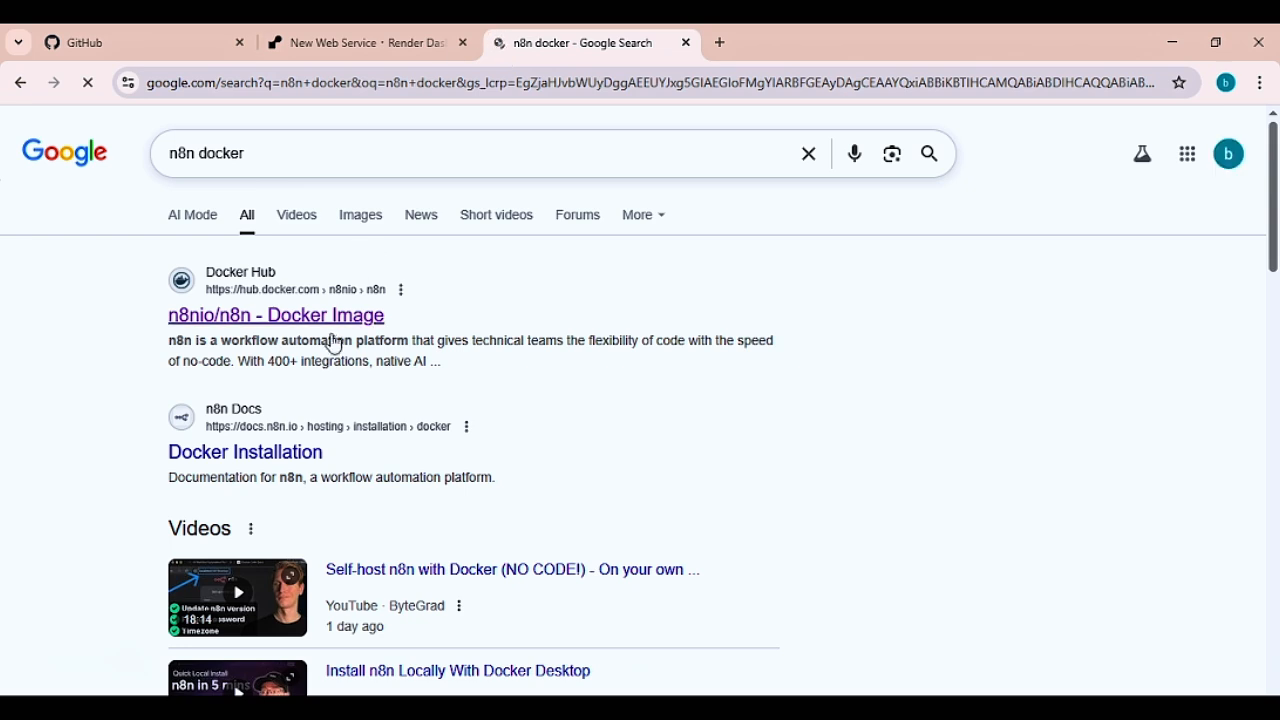
{"action": "left_click", "coordinate": [339, 333]}
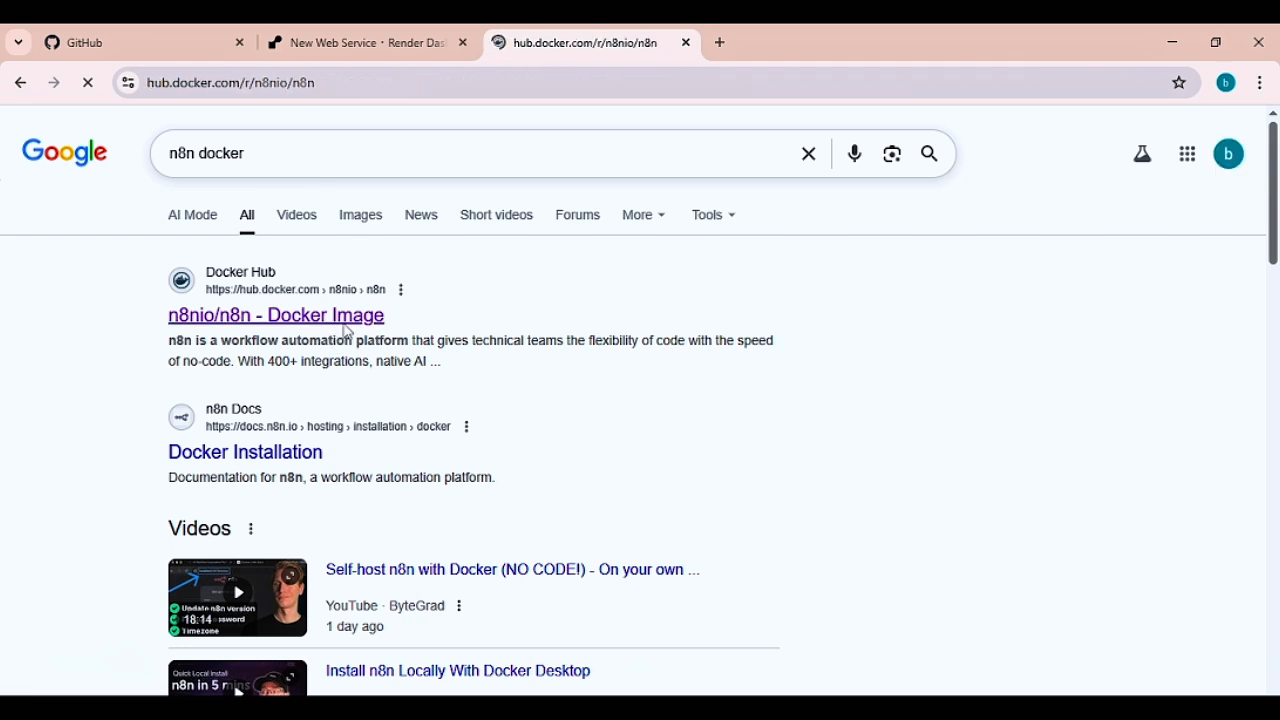
{"action": "left_click", "coordinate": [328, 80]}
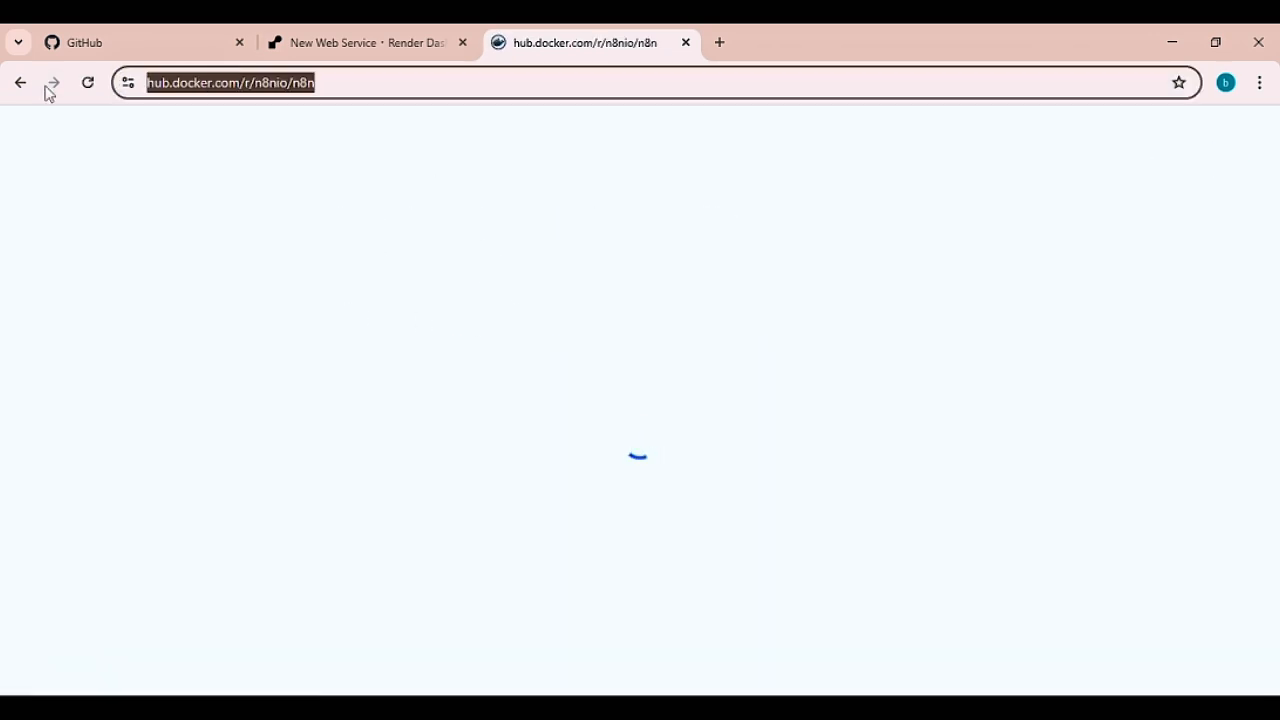
- Enter n8nio/n8n as the image URL of the new Render web service and connect it
{"action": "left_click", "coordinate": [351, 43]}
{"action": "type", "text": "n8nio/n8n"}
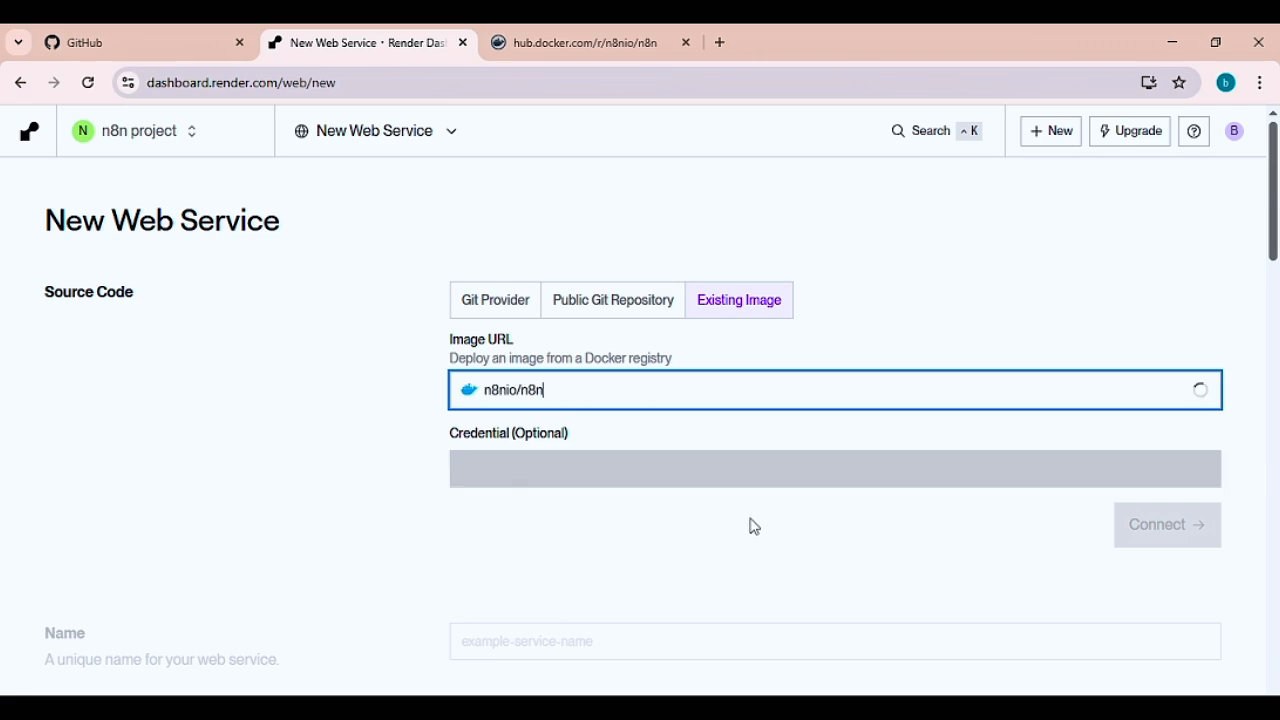
{"action": "left_click", "coordinate": [1165, 530]}
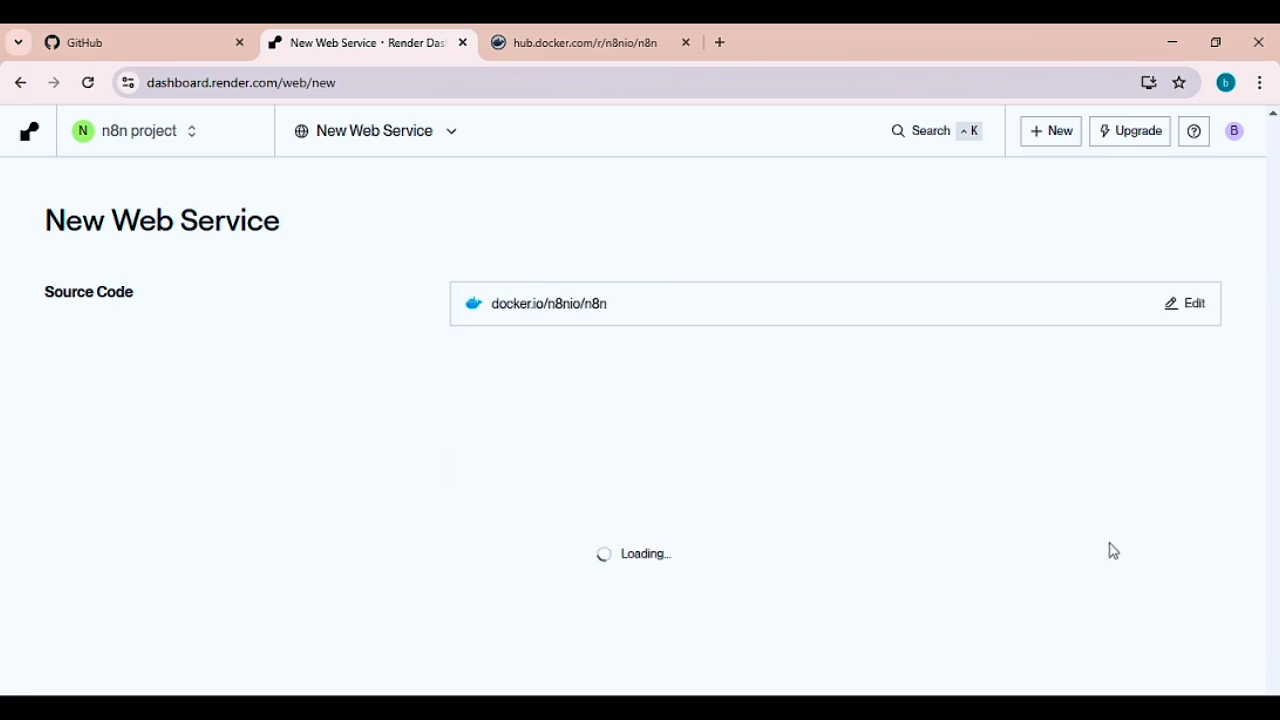
- Choose the Free instance type for the n8n web service and deploy it
{"action": "scroll", "coordinate": [722, 624], "scroll_direction": "down", "scroll_amount": 7}
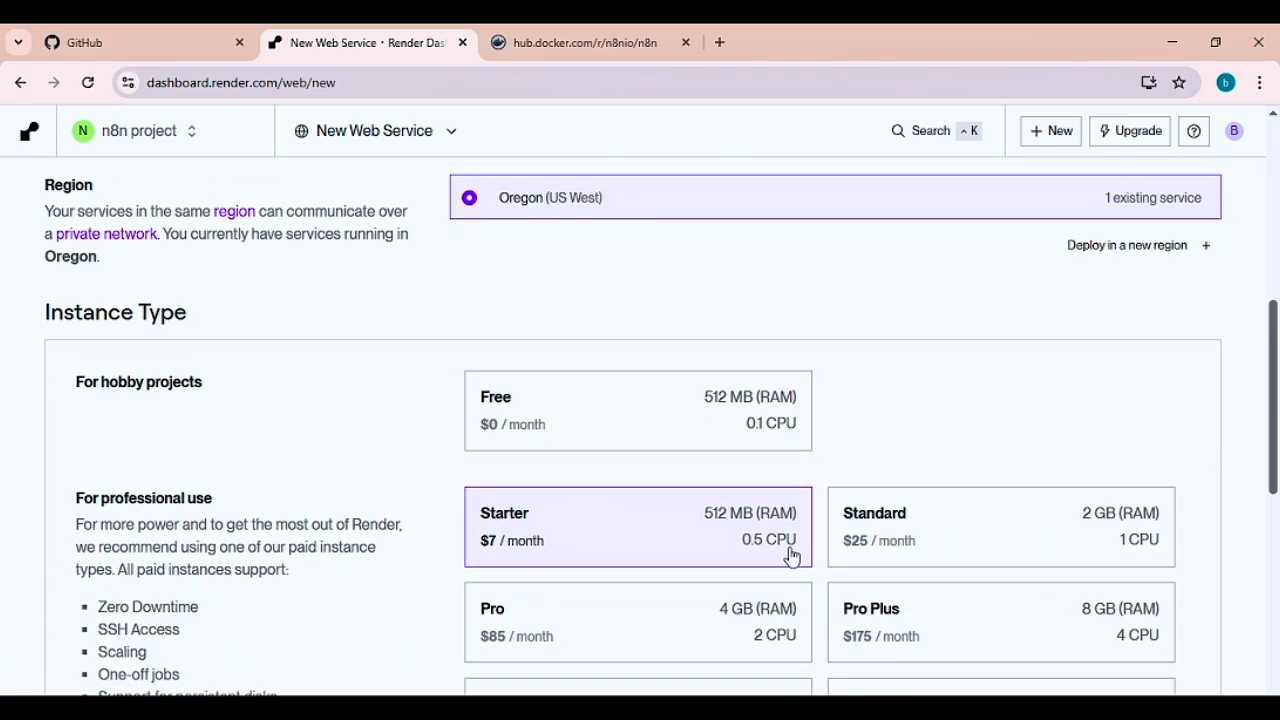
{"action": "left_click", "coordinate": [614, 394]}
{"action": "scroll", "coordinate": [820, 425], "scroll_direction": "down", "scroll_amount": 7}
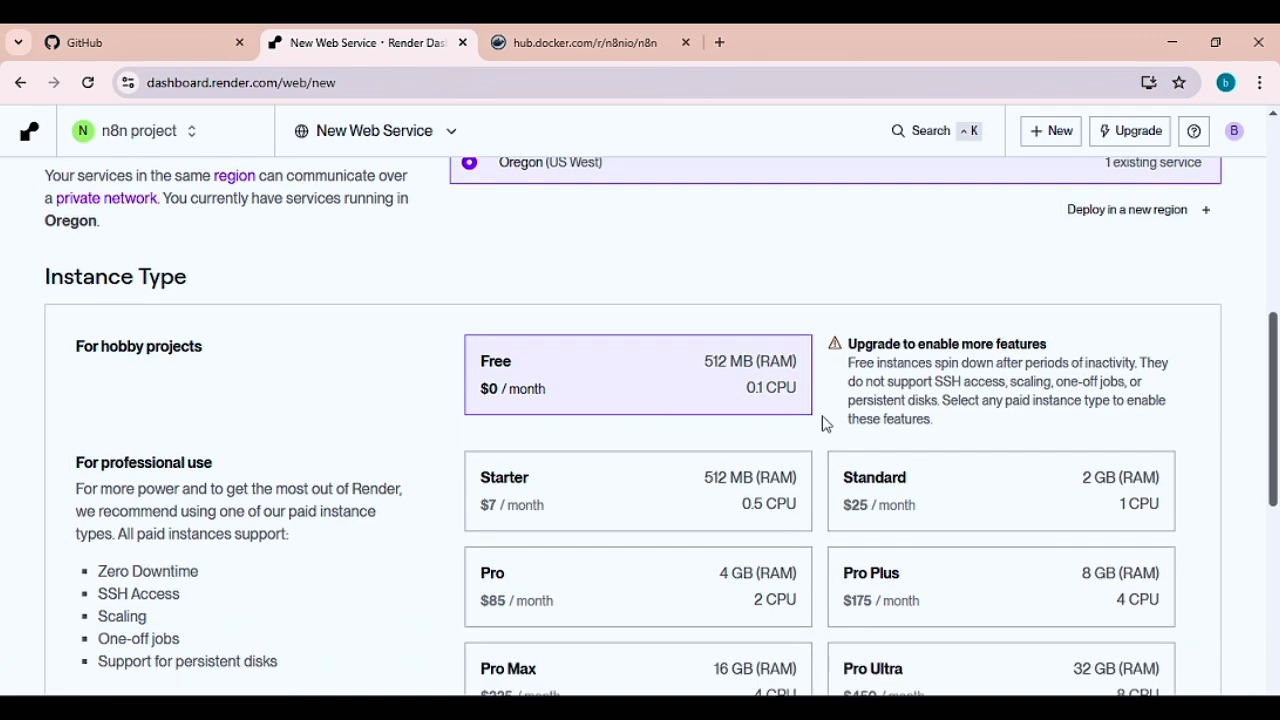
{"action": "left_click", "coordinate": [176, 632]}
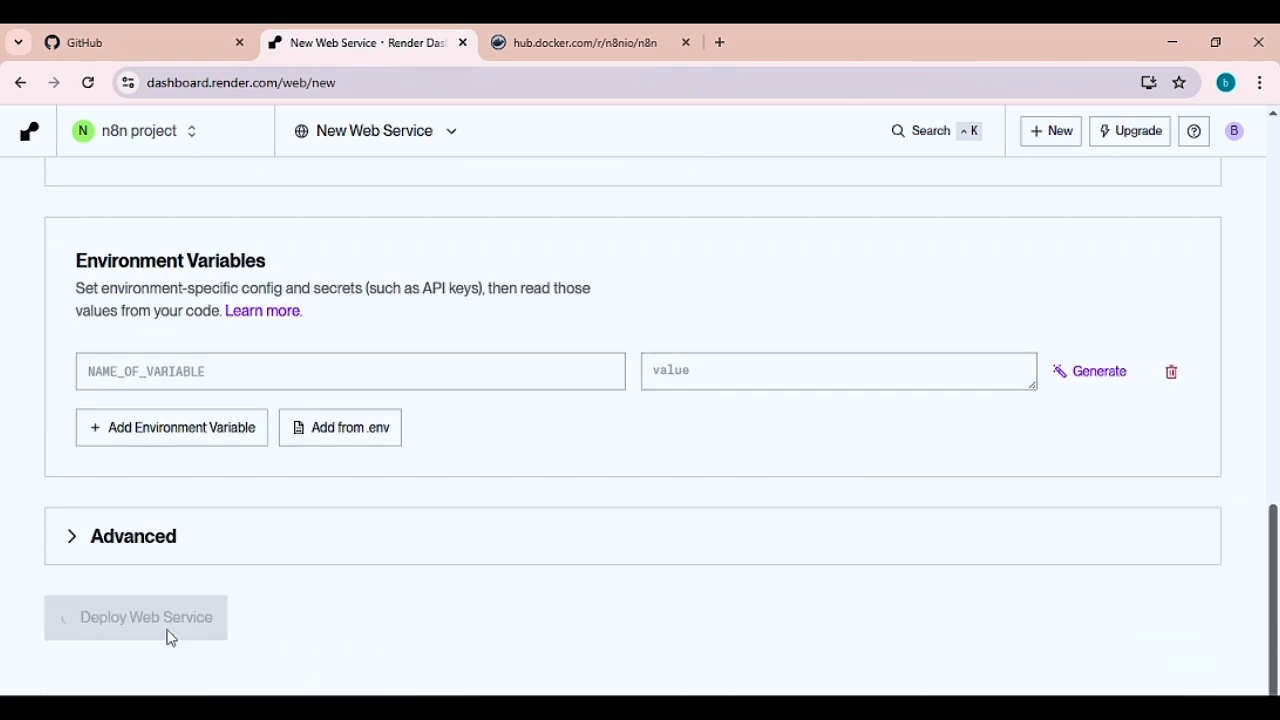
- Close the Docker Hub tab and search for crown job.org in a new one
{"action": "left_click", "coordinate": [686, 42]}
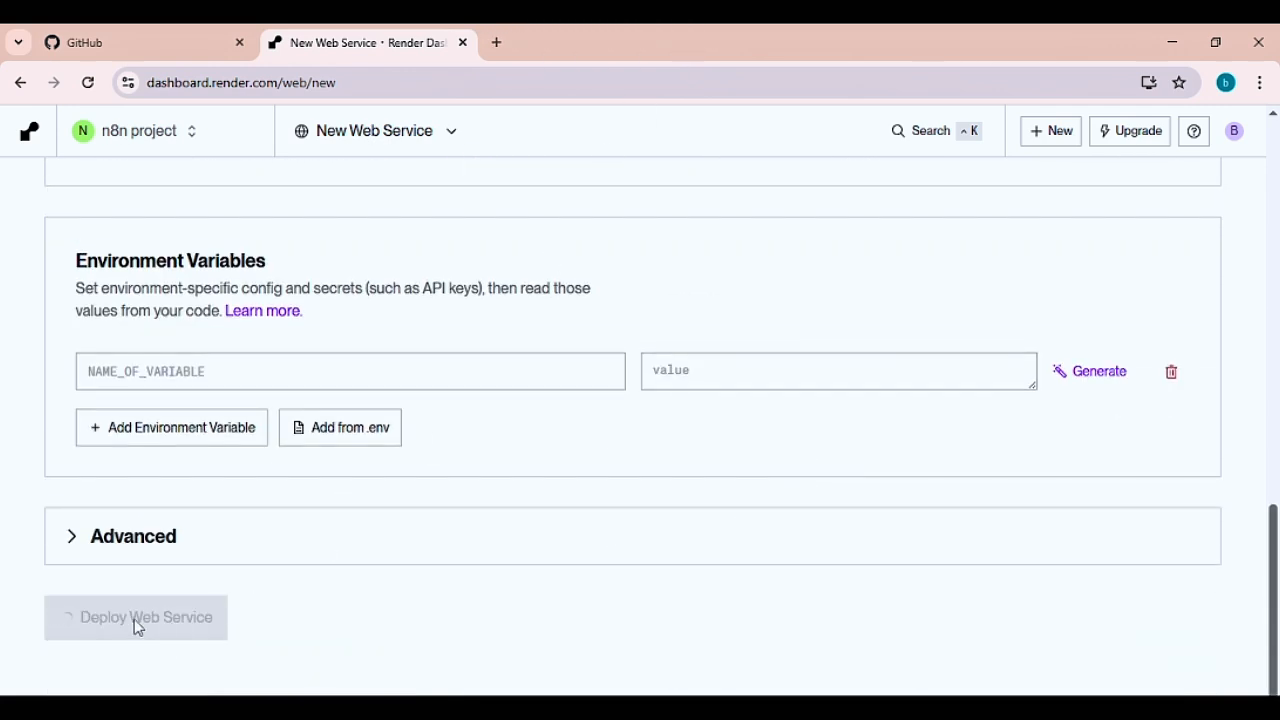
{"action": "left_click", "coordinate": [497, 42]}
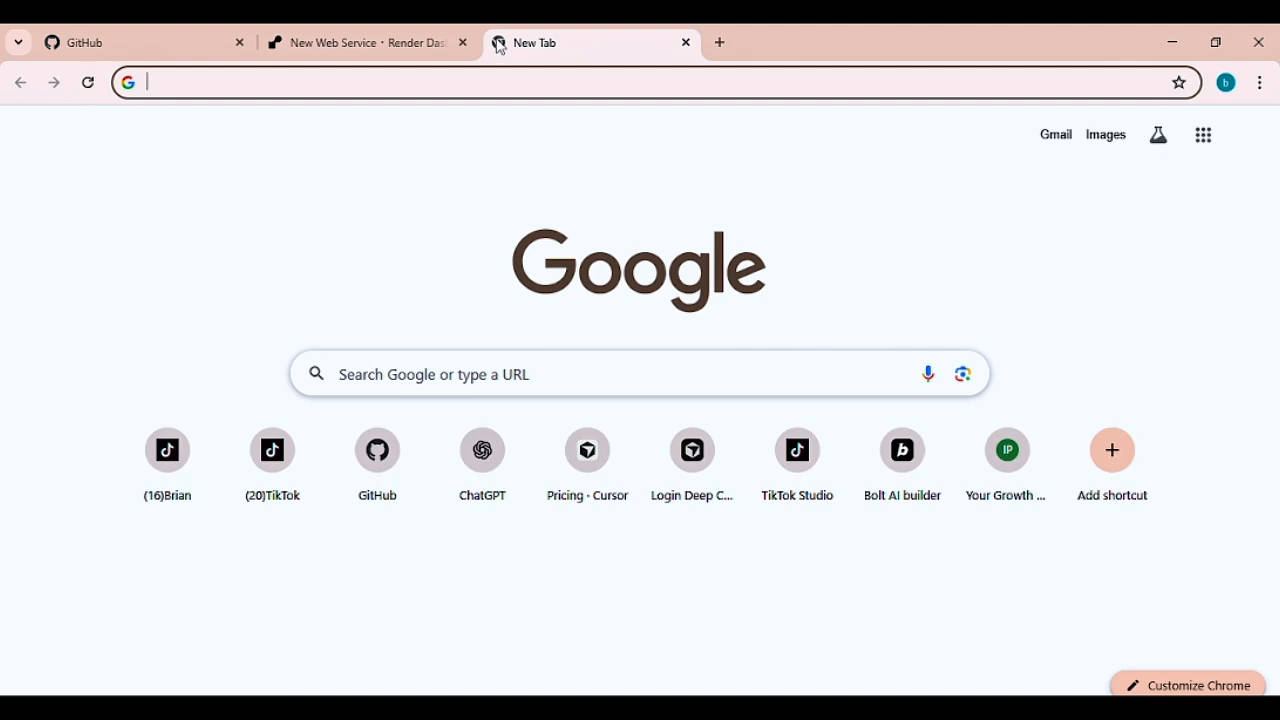
{"action": "type", "text": "crown"}
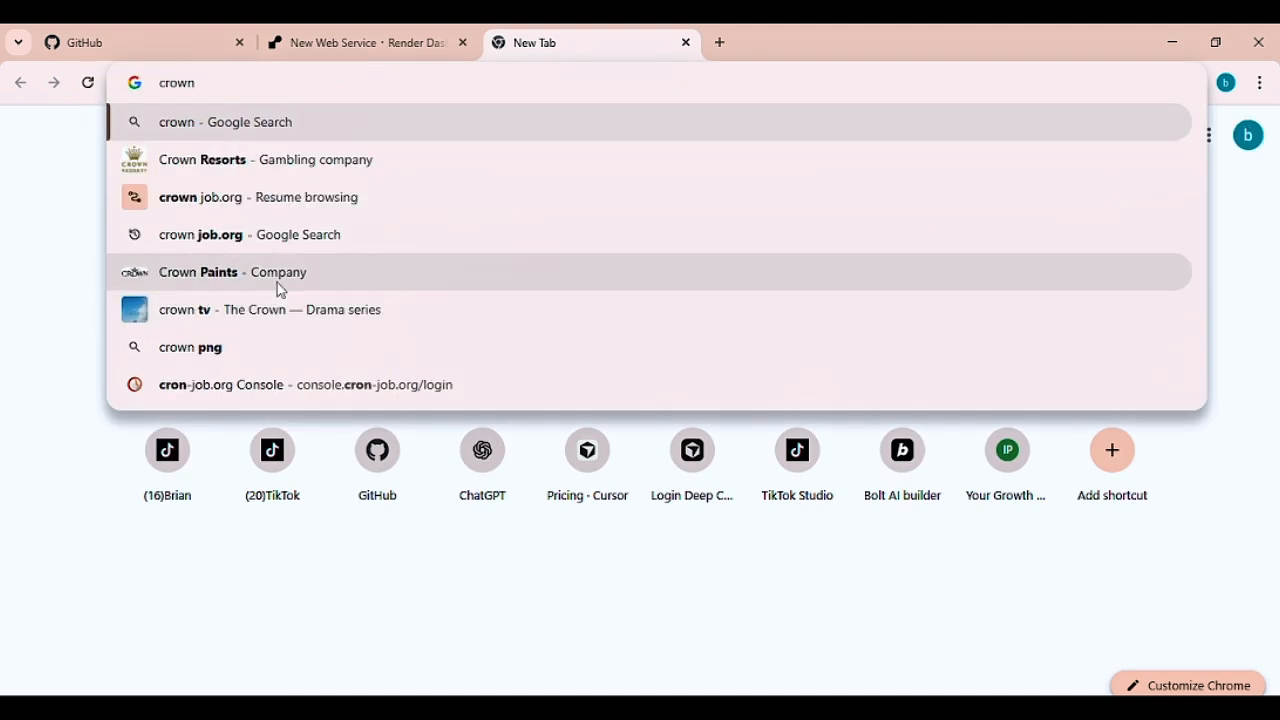
{"action": "left_click", "coordinate": [297, 240]}
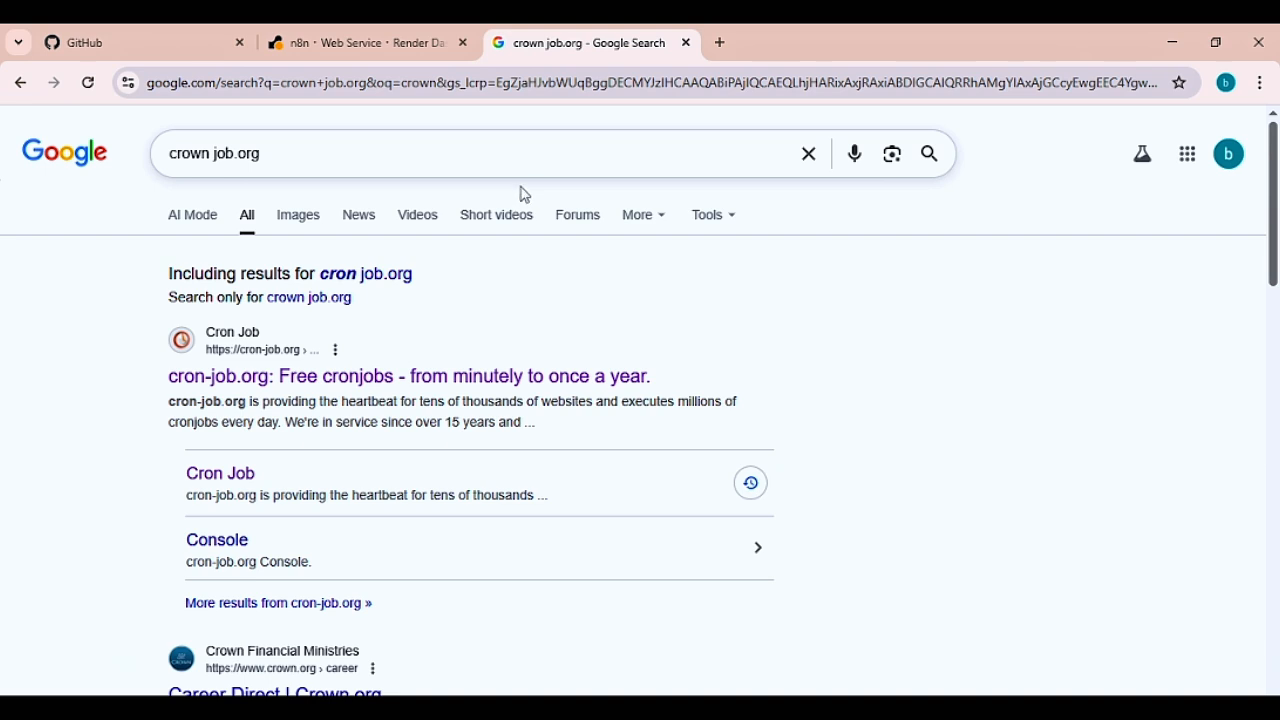
- Check the n8n deployment on Render, and open the sign-up form on the cron-job.org site
{"action": "left_click", "coordinate": [348, 32]}
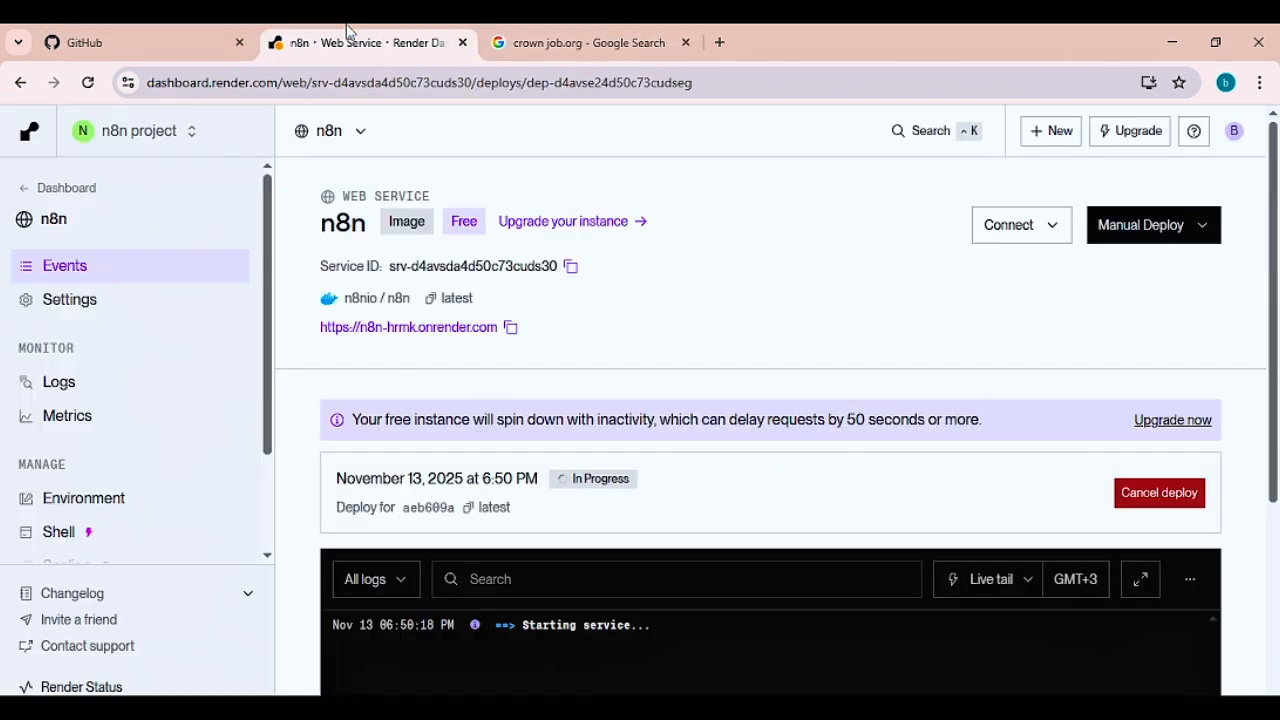
{"action": "key", "text": "ctrl+Tab"}
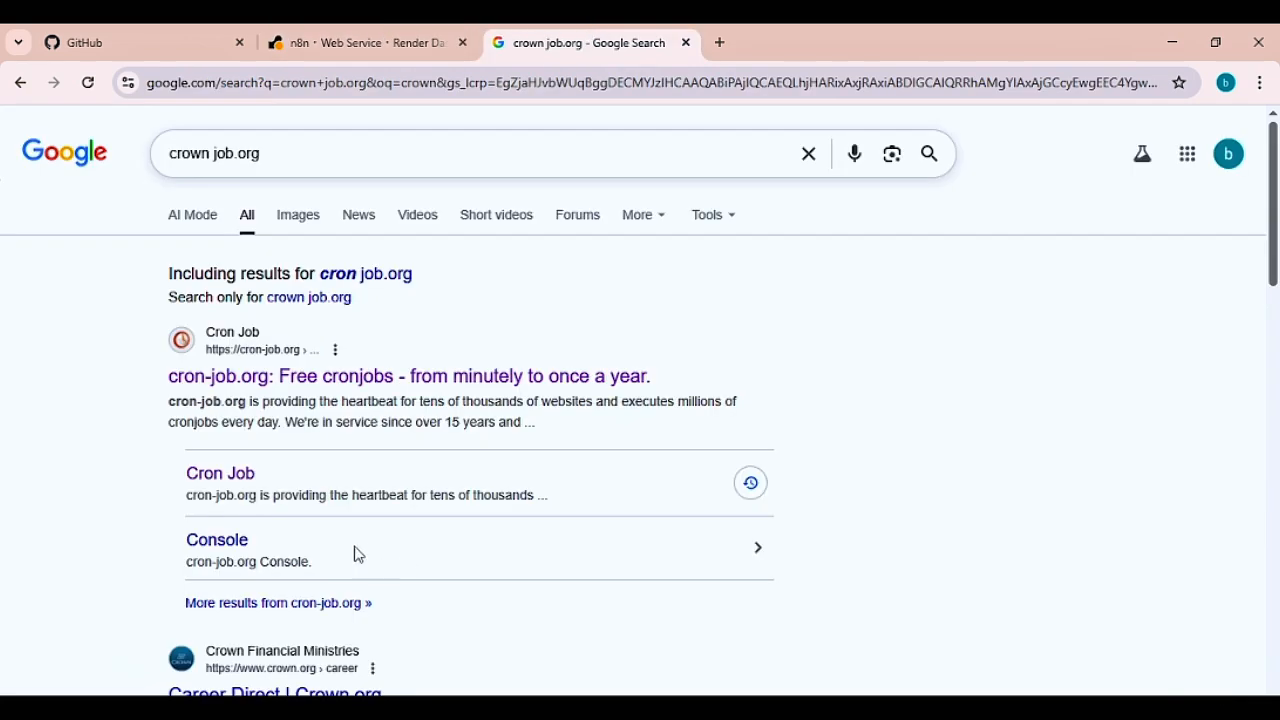
{"action": "left_click", "coordinate": [277, 386]}
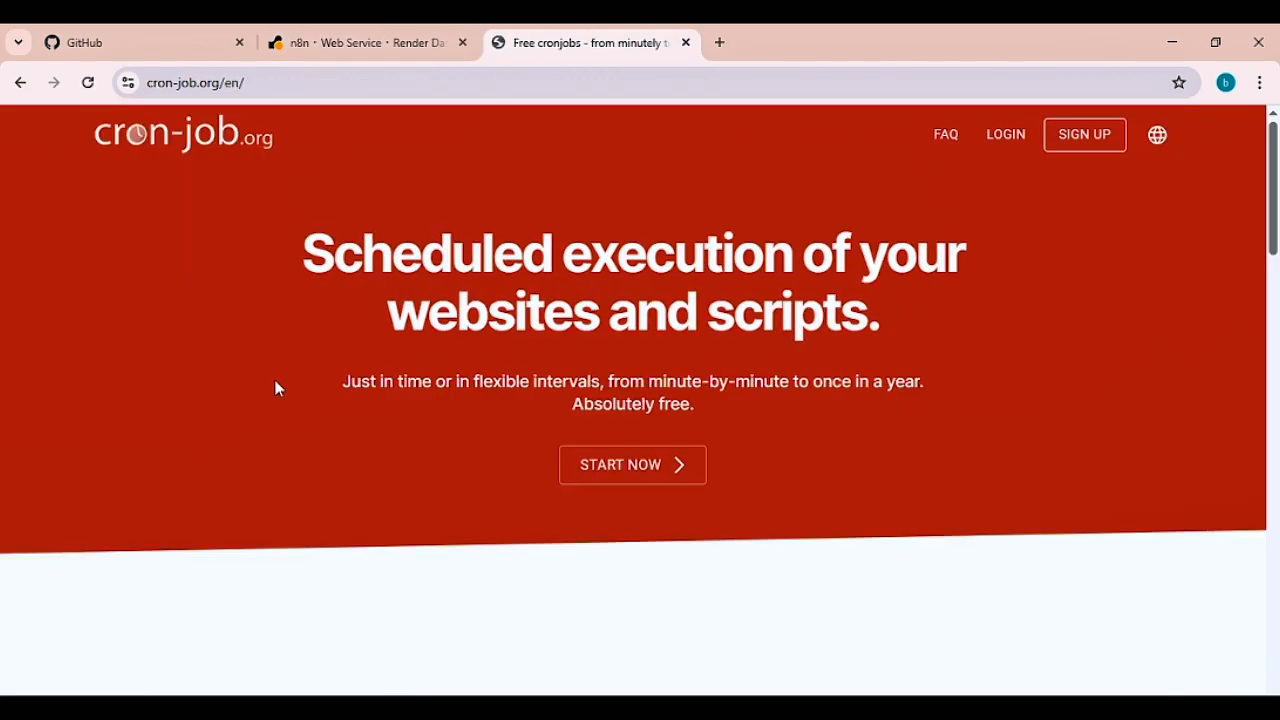
{"action": "left_click", "coordinate": [1076, 140]}
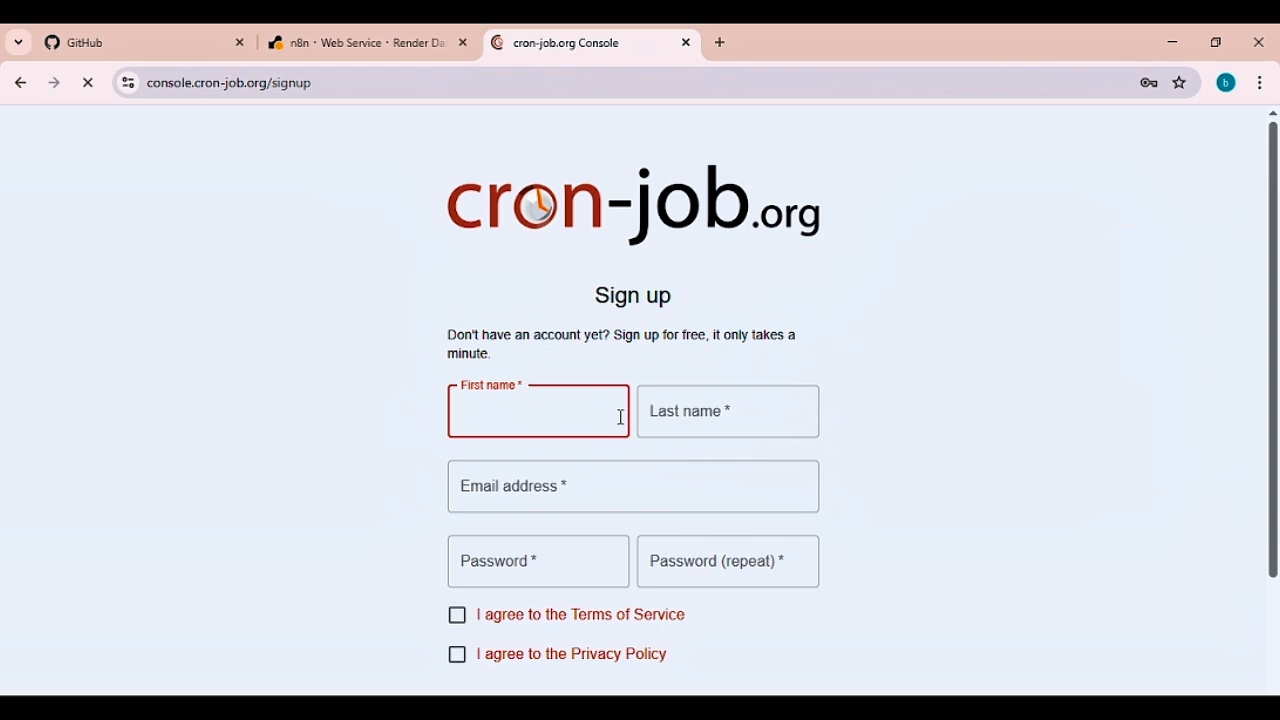
{"action": "left_click", "coordinate": [621, 417]}
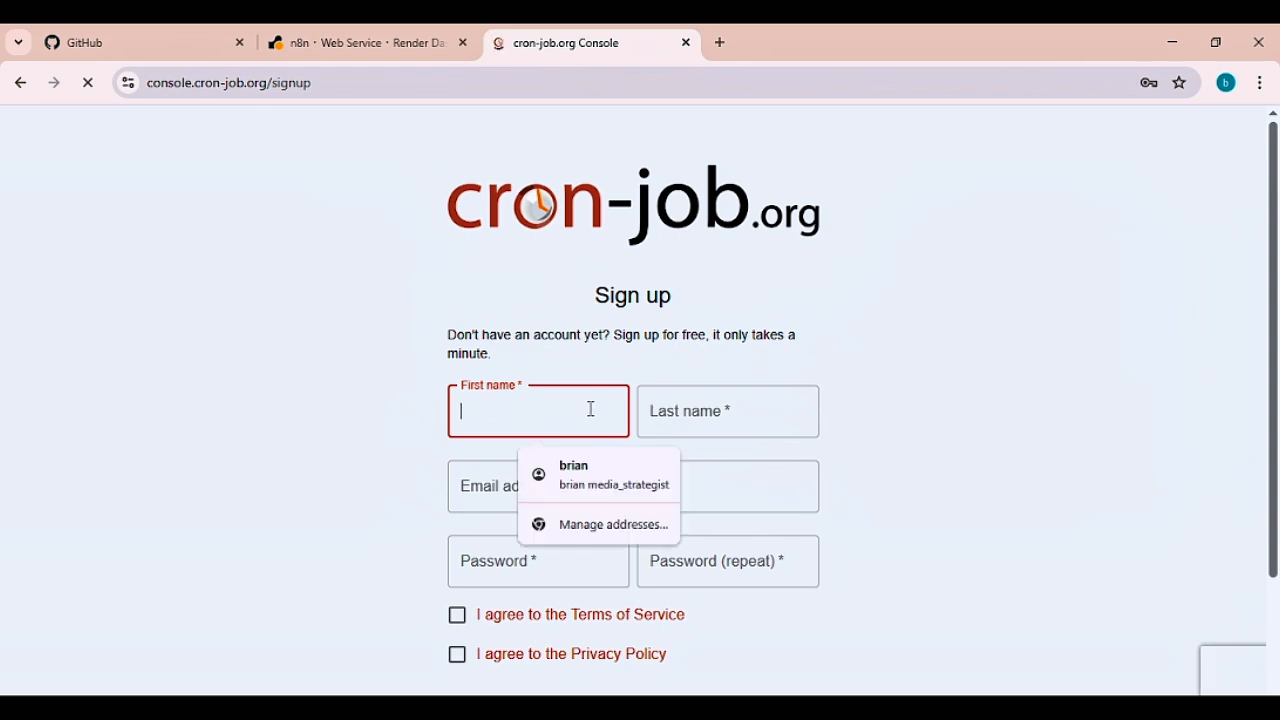
{"action": "left_click", "coordinate": [608, 493]}
{"action": "scroll", "coordinate": [955, 364], "scroll_direction": "down", "scroll_amount": 2}
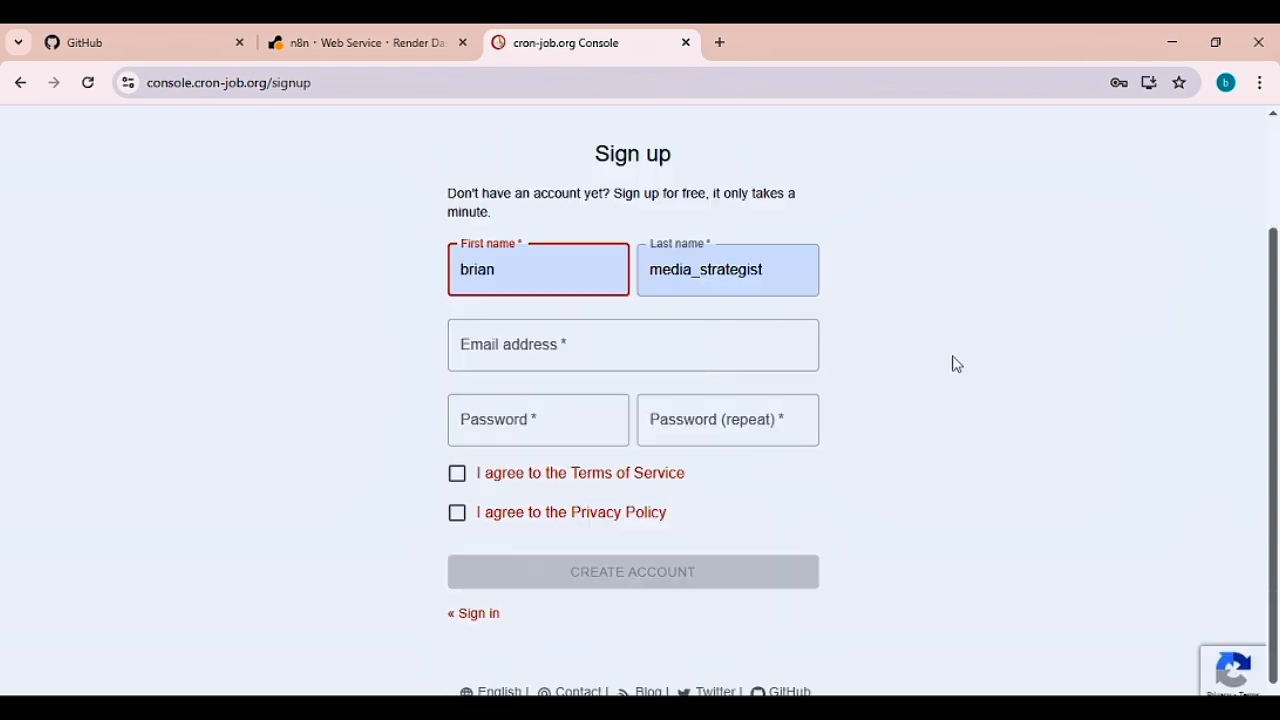
{"action": "left_click", "coordinate": [586, 329]}
{"action": "left_click", "coordinate": [585, 382]}
- Sign in to the existing cron-job.org account instead of signing up, and decline the newsletter on the dashboard
{"action": "left_click", "coordinate": [486, 595]}
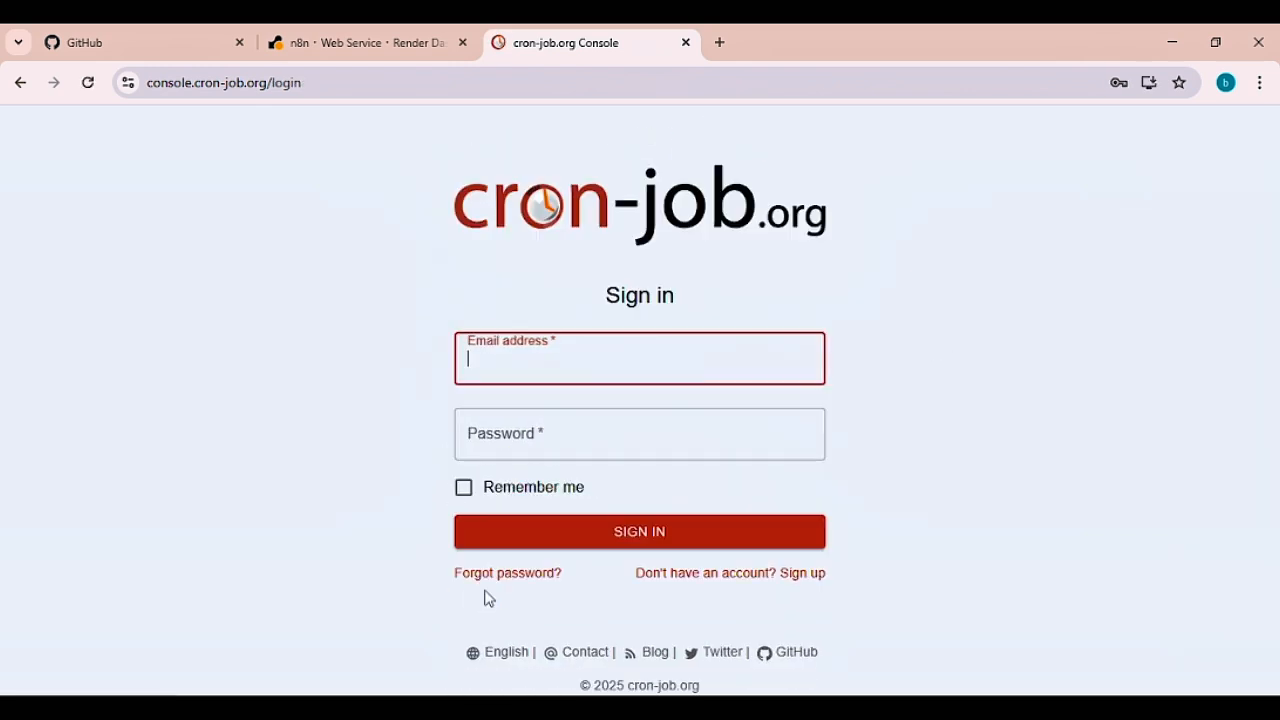
{"action": "left_click", "coordinate": [625, 542]}
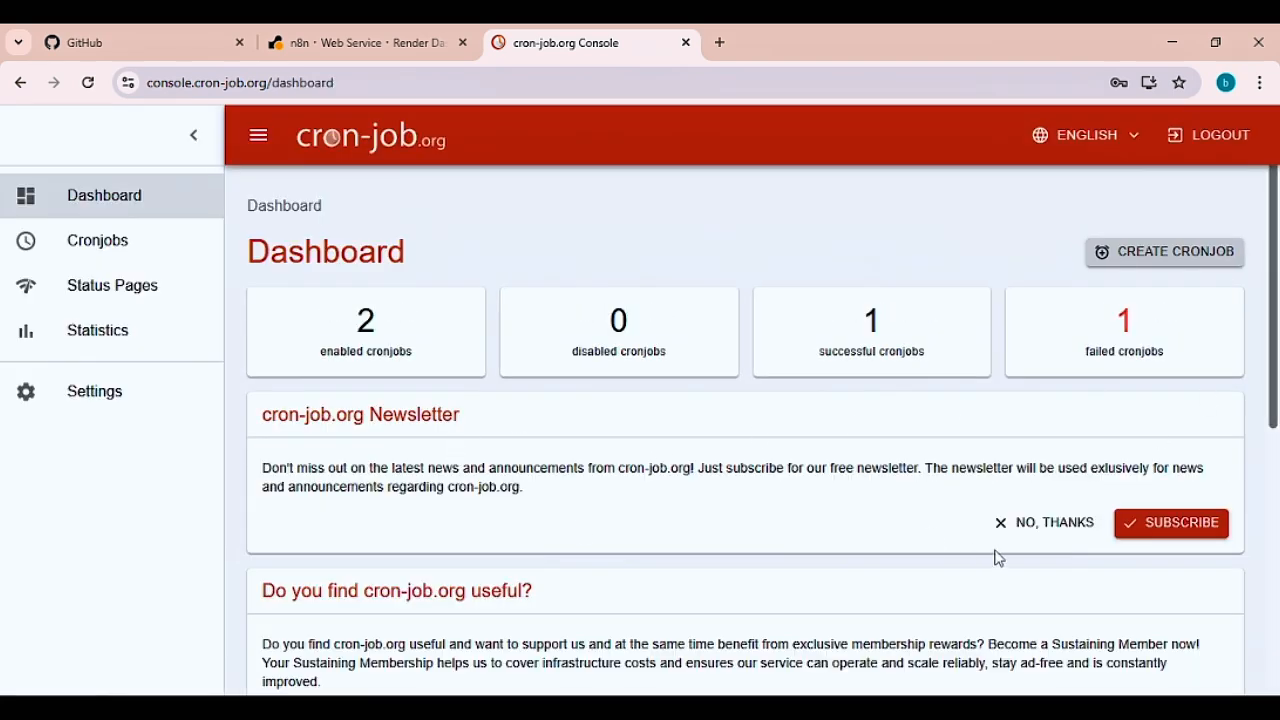
{"action": "left_click", "coordinate": [1062, 523]}
{"action": "scroll", "coordinate": [1277, 510], "scroll_direction": "down", "scroll_amount": 1}
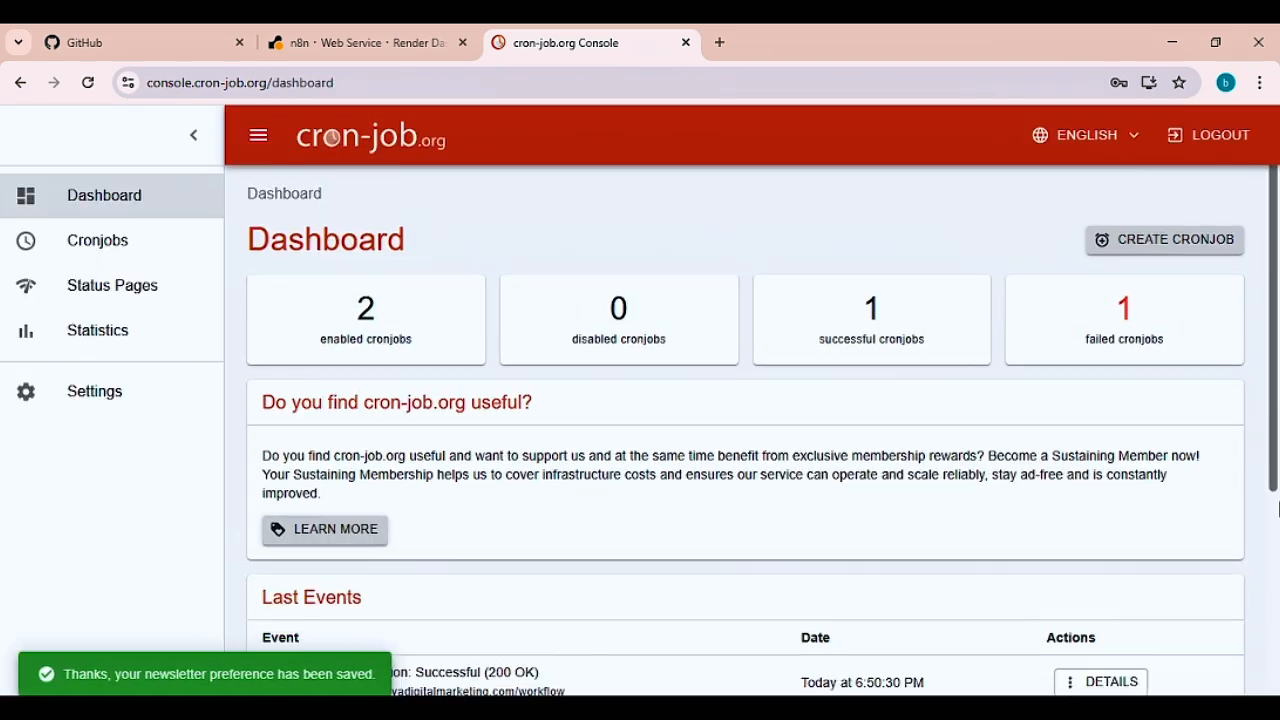
{"action": "scroll", "coordinate": [914, 491], "scroll_direction": "down", "scroll_amount": 3}
{"action": "scroll", "coordinate": [914, 491], "scroll_direction": "up", "scroll_amount": 3}
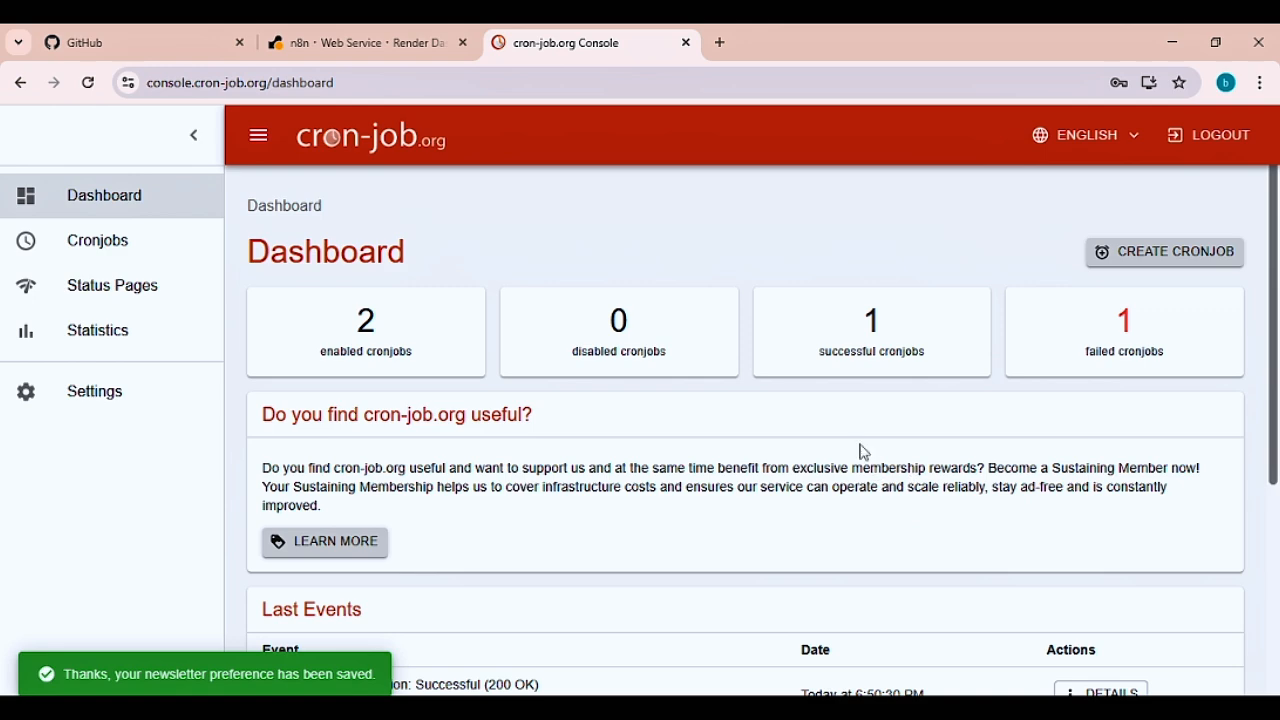
{"action": "left_click", "coordinate": [358, 43]}
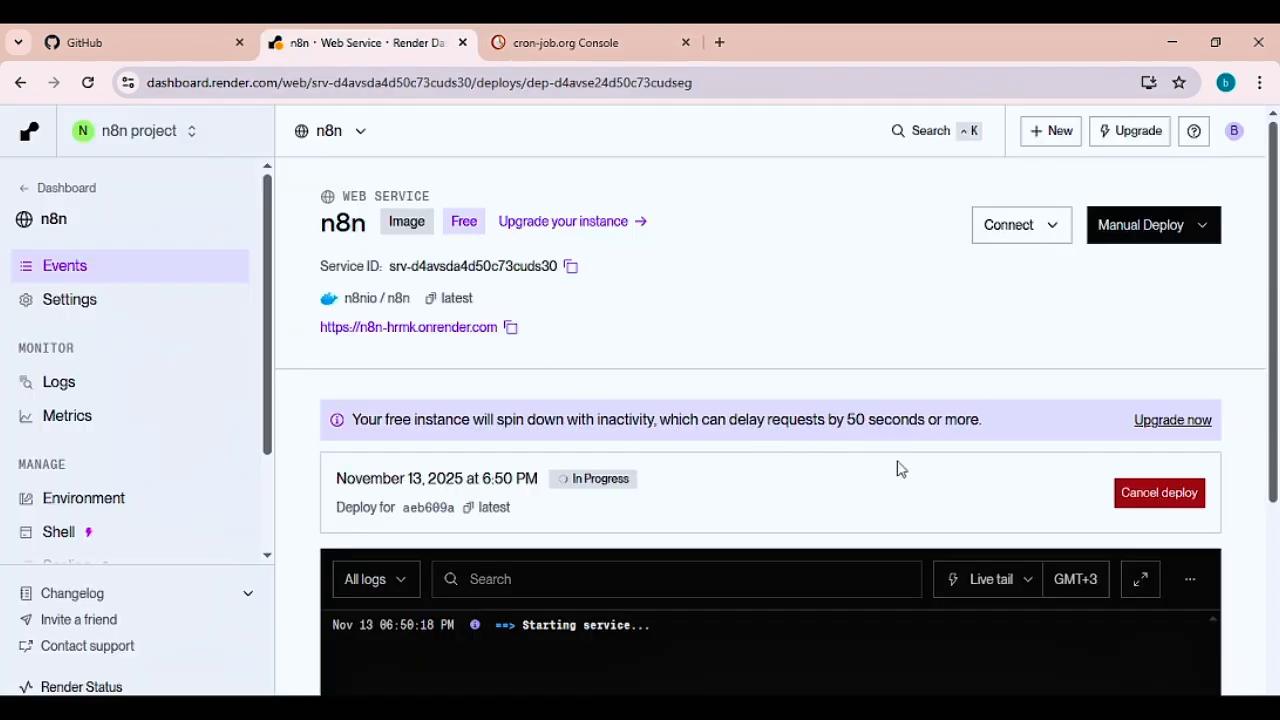
{"action": "scroll", "coordinate": [897, 468], "scroll_direction": "down", "scroll_amount": 2}
{"action": "left_click", "coordinate": [568, 42]}
{"action": "left_click", "coordinate": [1211, 260]}
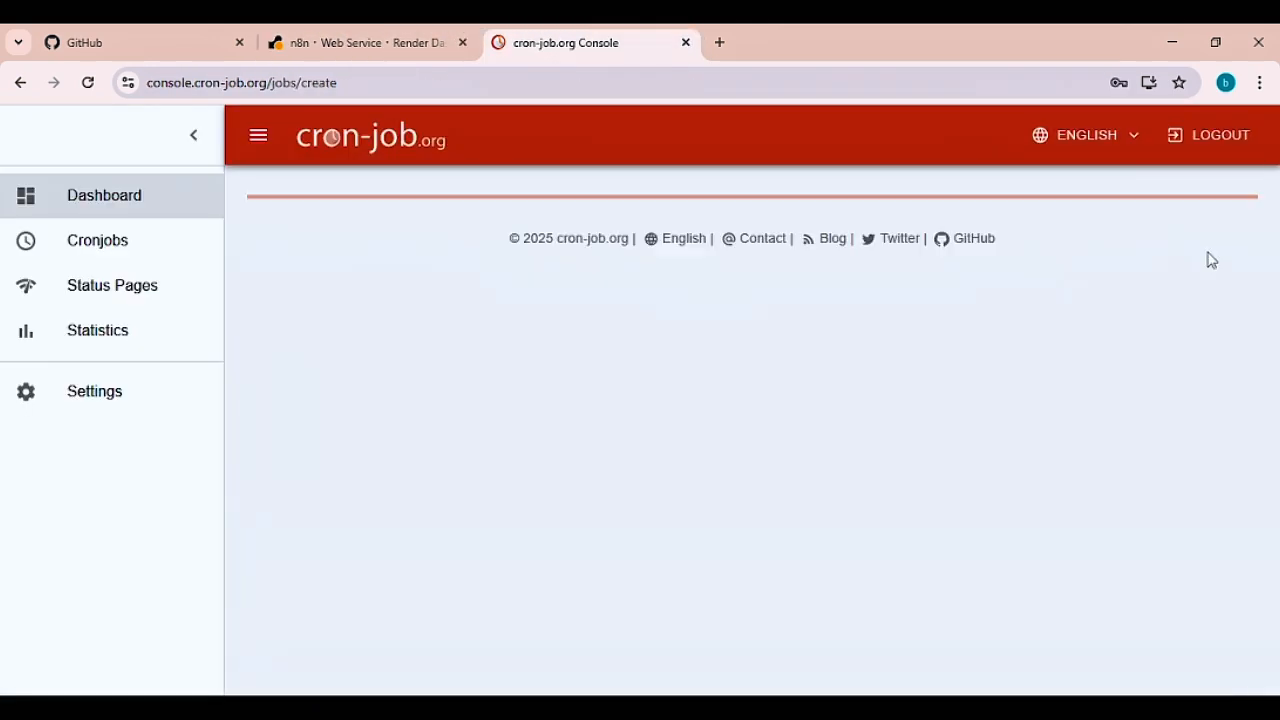
{"action": "left_click", "coordinate": [318, 42]}
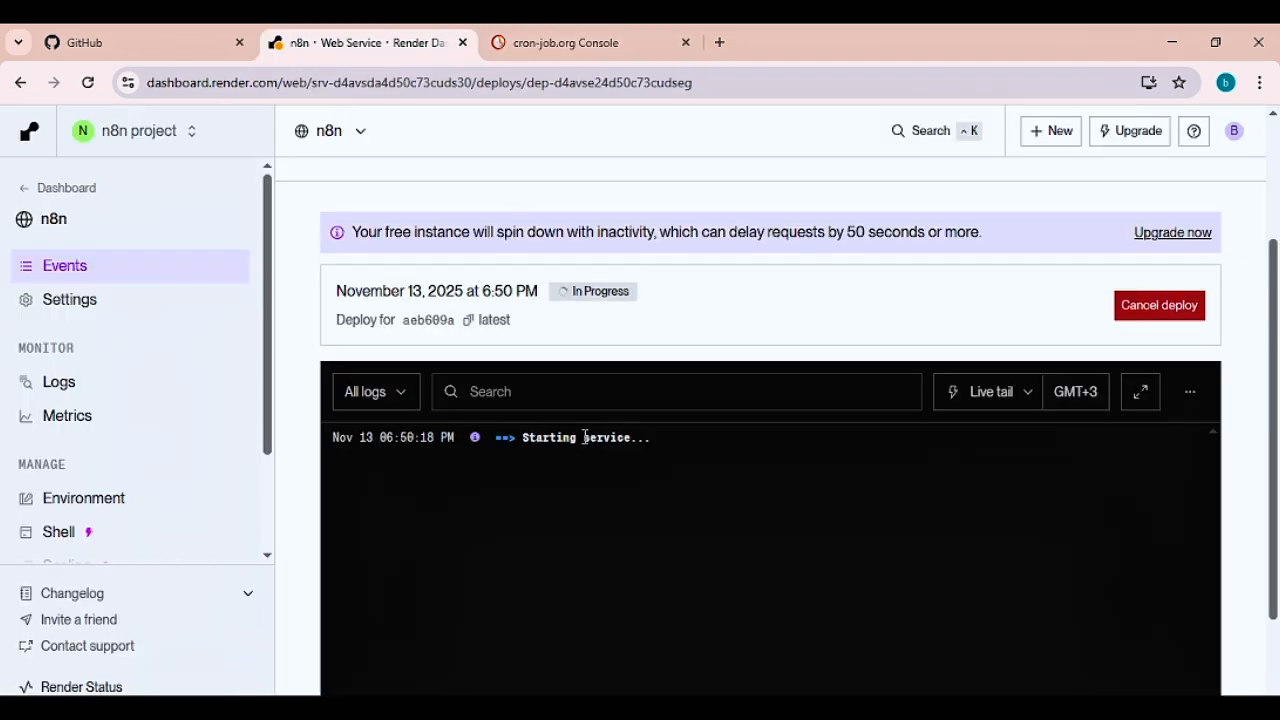
{"action": "scroll", "coordinate": [517, 376], "scroll_direction": "up", "scroll_amount": 2}
{"action": "left_click", "coordinate": [514, 326]}
{"action": "left_click", "coordinate": [594, 40]}
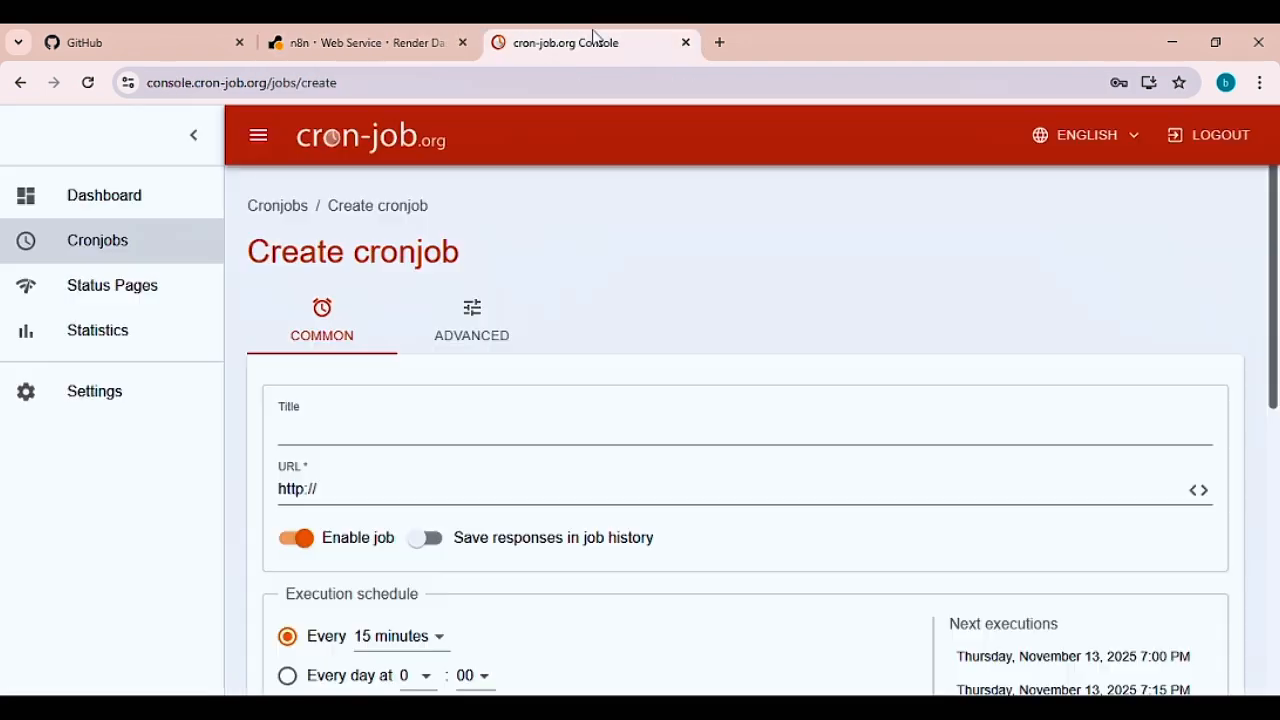
{"action": "left_click", "coordinate": [441, 490]}
{"action": "key", "text": "ctrl+v"}
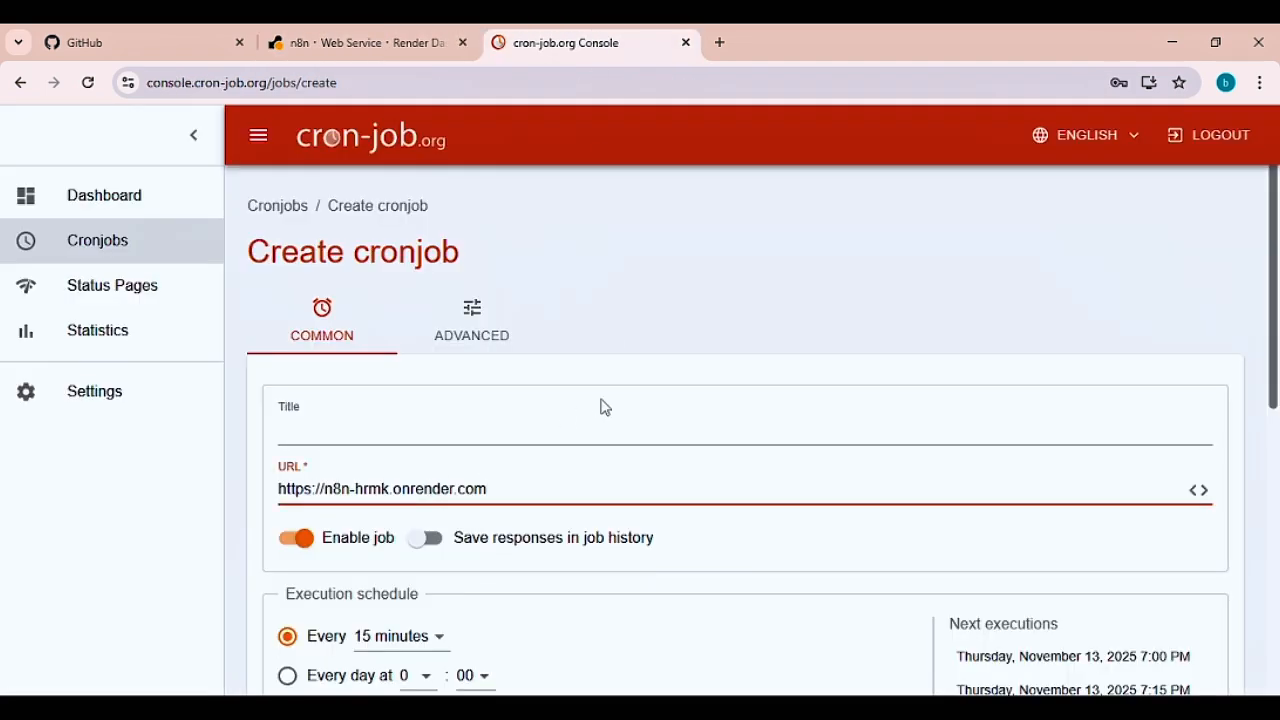
- Title the cronjob "n8n server" and set its execution schedule to every 2 minutes
{"action": "scroll", "coordinate": [605, 407], "scroll_direction": "down", "scroll_amount": 2}
{"action": "left_click", "coordinate": [380, 245]}
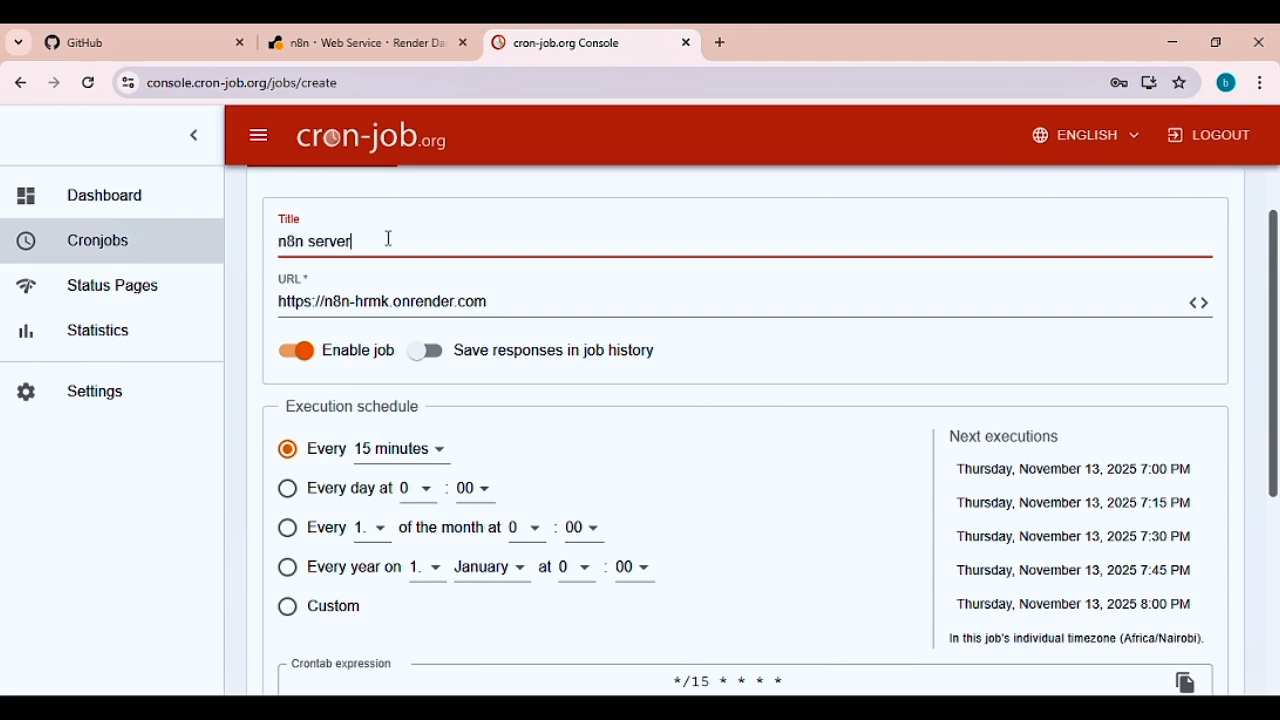
{"action": "scroll", "coordinate": [590, 423], "scroll_direction": "down", "scroll_amount": 3}
{"action": "scroll", "coordinate": [409, 343], "scroll_direction": "up", "scroll_amount": 3}
{"action": "left_click", "coordinate": [418, 452]}
{"action": "left_click", "coordinate": [406, 305]}
{"action": "scroll", "coordinate": [694, 474], "scroll_direction": "down", "scroll_amount": 4}
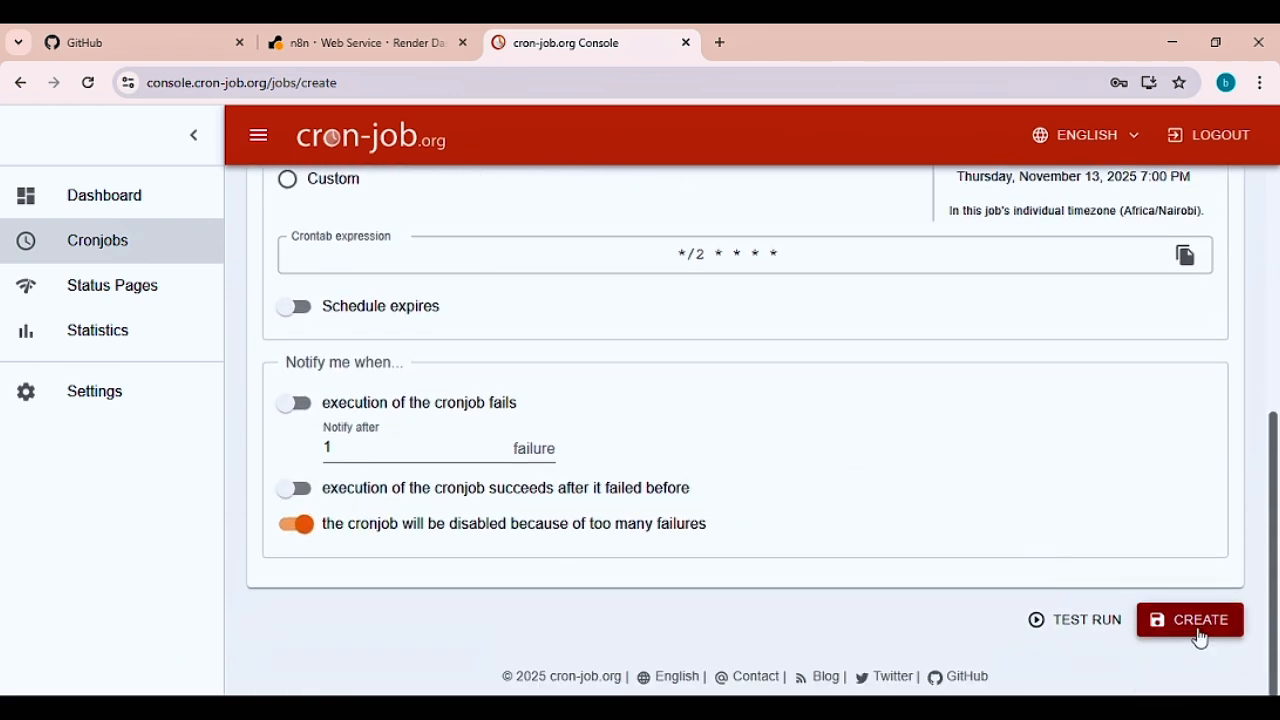
- Check the n8n deployment's status on Render, copy the service URL, and return to the cronjob form
{"action": "left_click", "coordinate": [370, 43]}
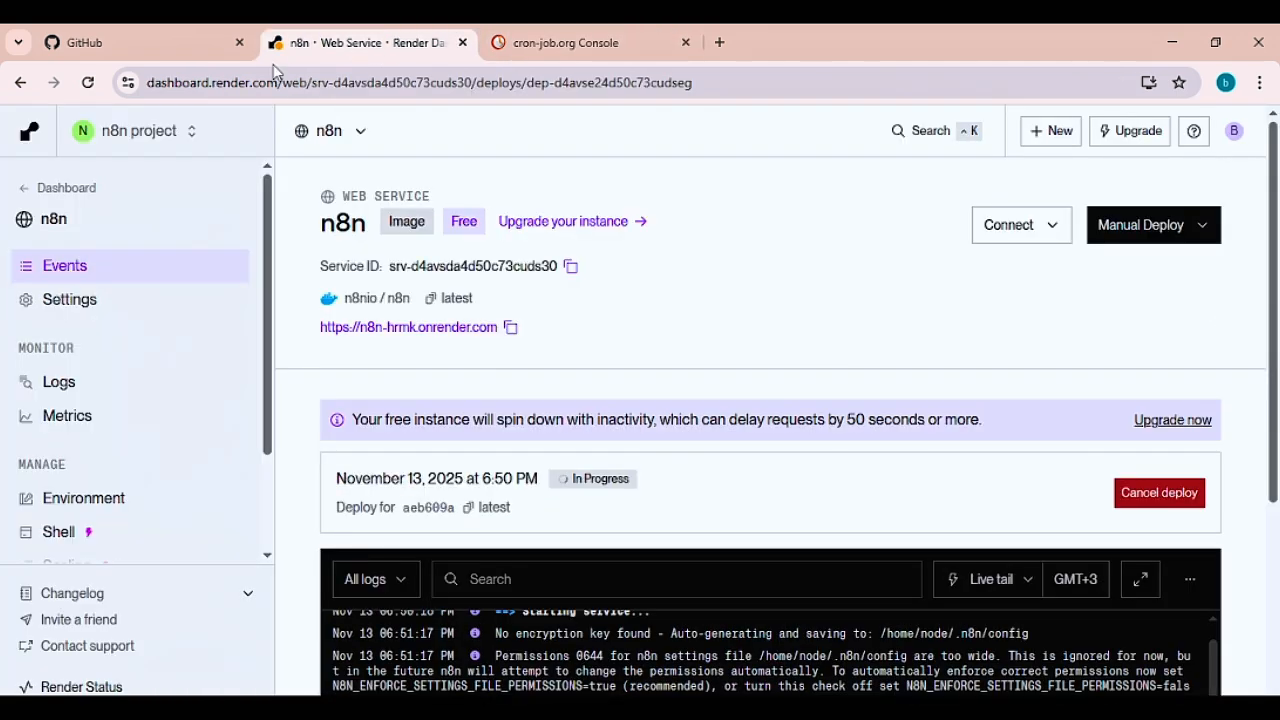
{"action": "scroll", "coordinate": [720, 395], "scroll_direction": "down", "scroll_amount": 1}
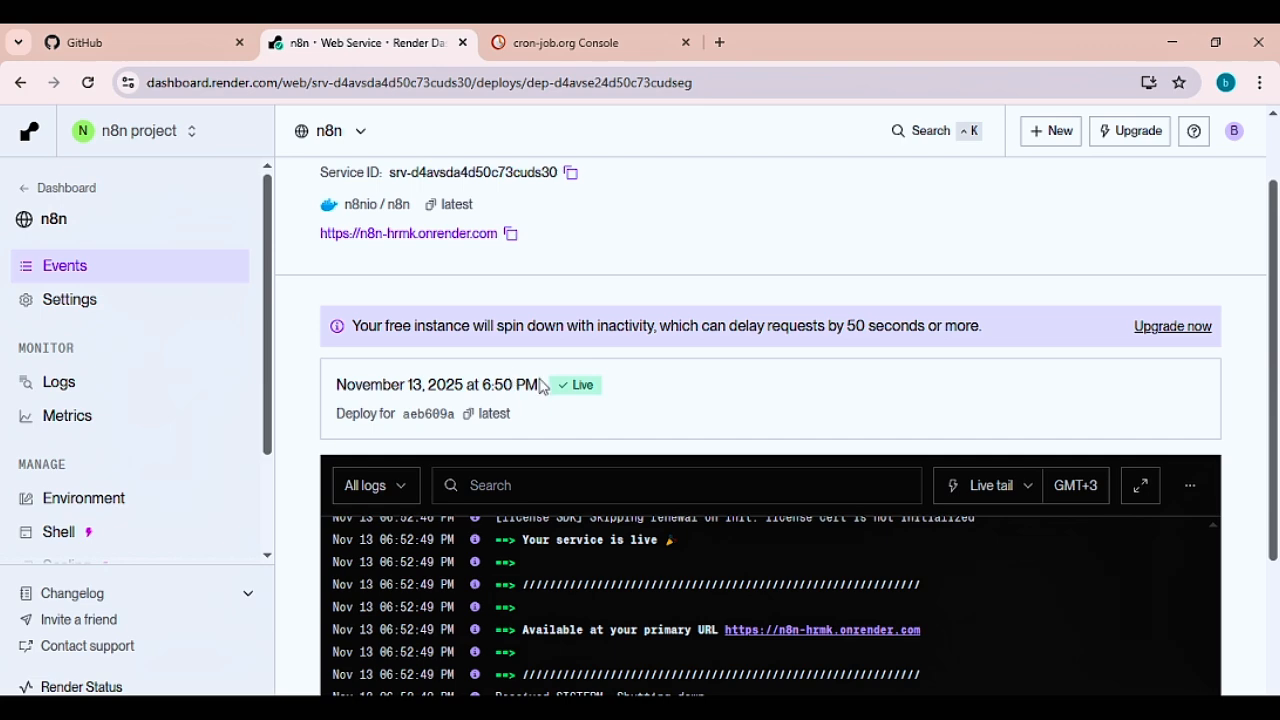
{"action": "left_click_drag", "start_coordinate": [549, 390], "coordinate": [600, 395]}
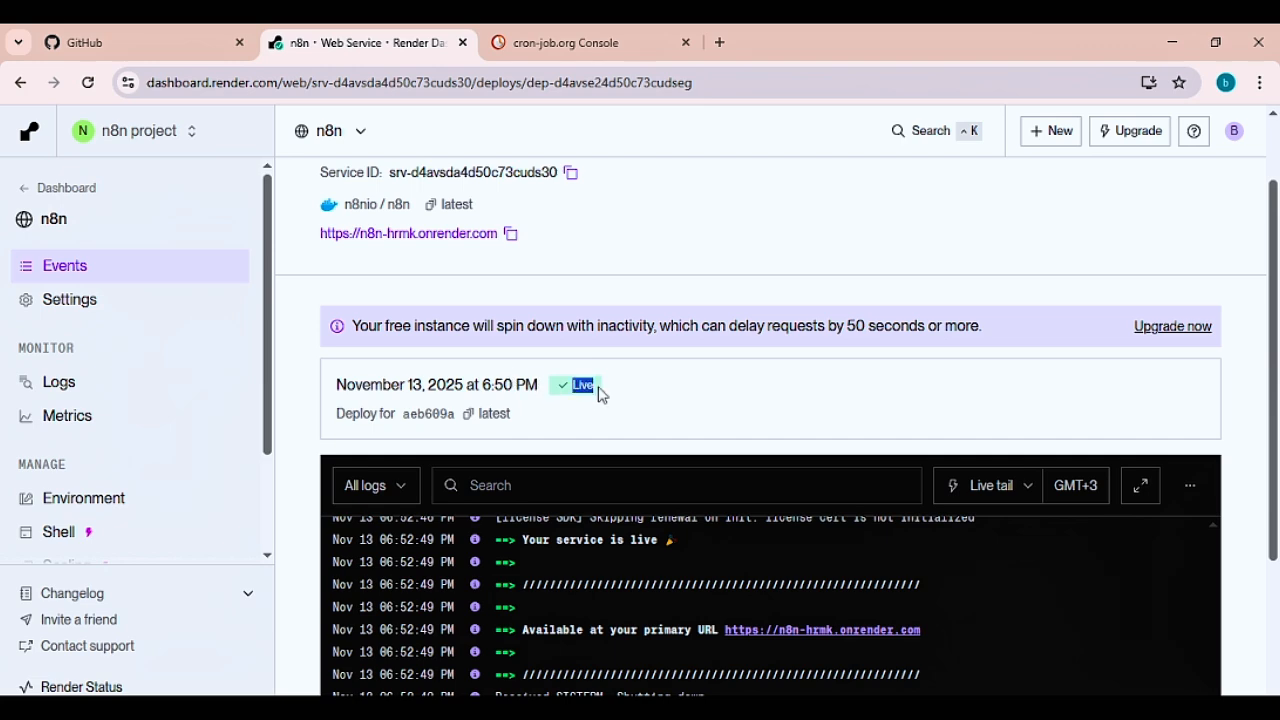
{"action": "left_click", "coordinate": [510, 234]}
{"action": "left_click", "coordinate": [570, 42]}
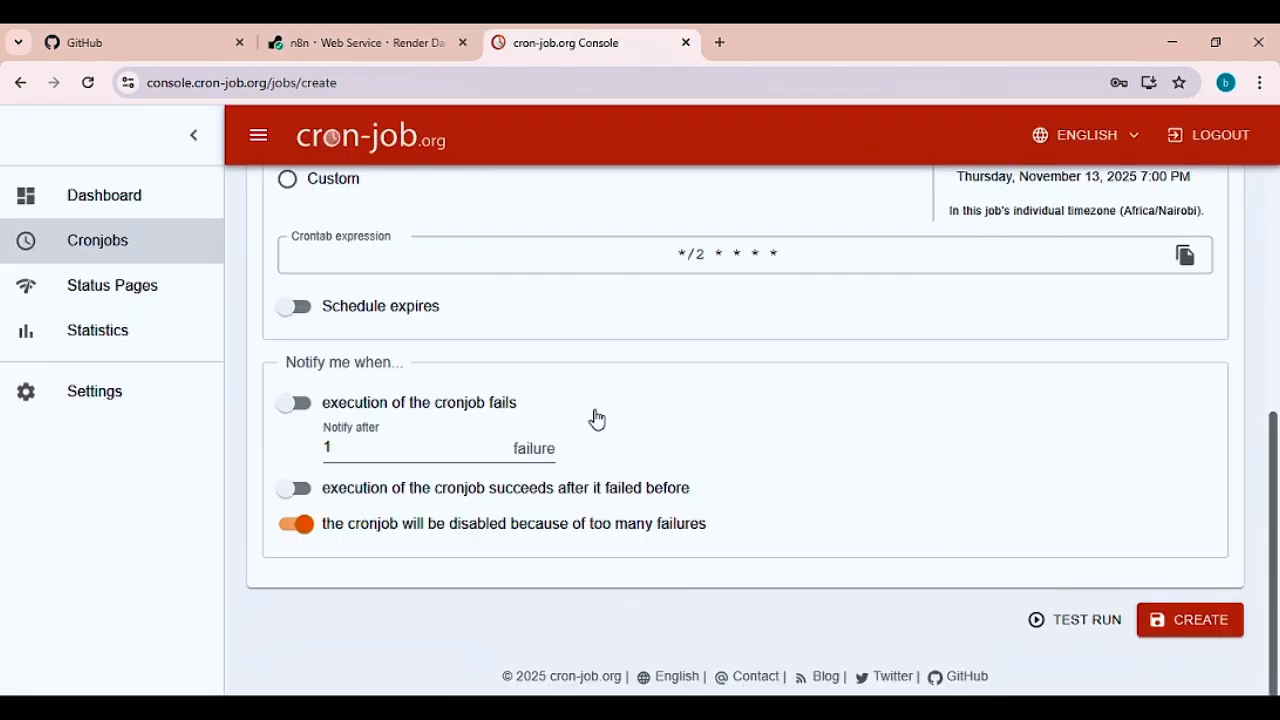
- Start a test run of the n8n server cronjob and submit the motorcycle squares of the first image challenge
{"action": "left_click", "coordinate": [1099, 621]}
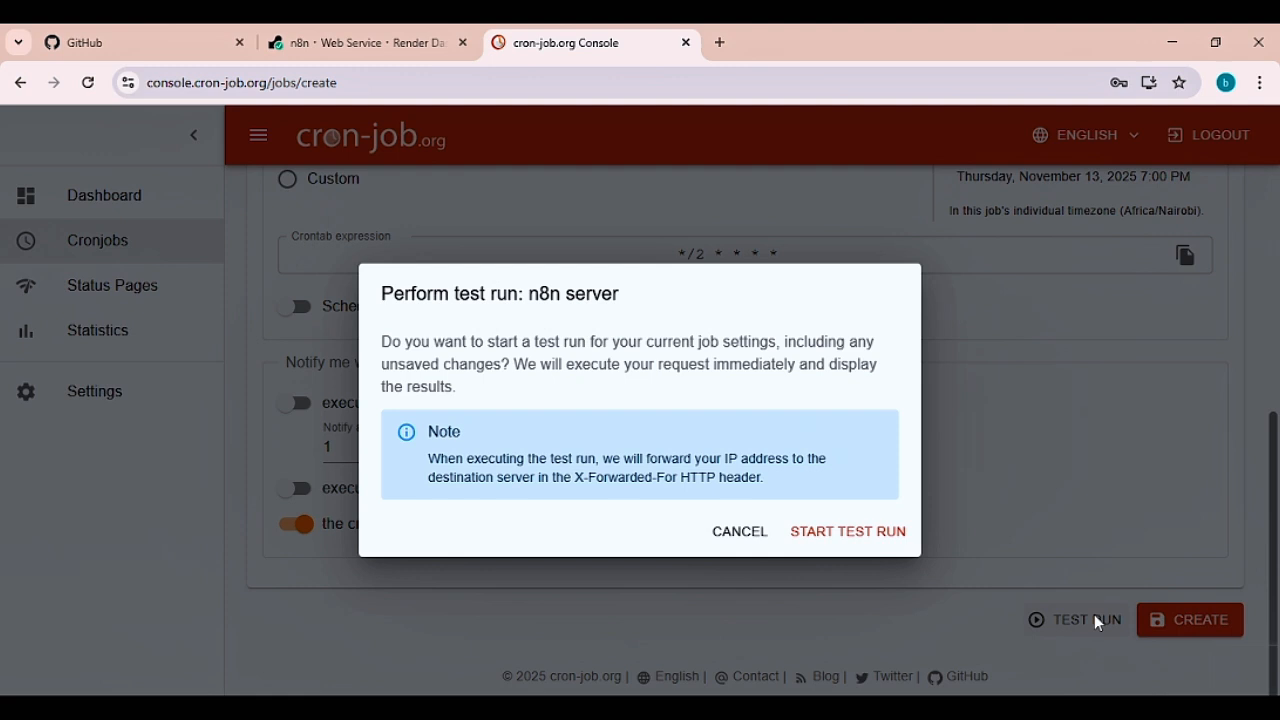
{"action": "left_click", "coordinate": [817, 535]}
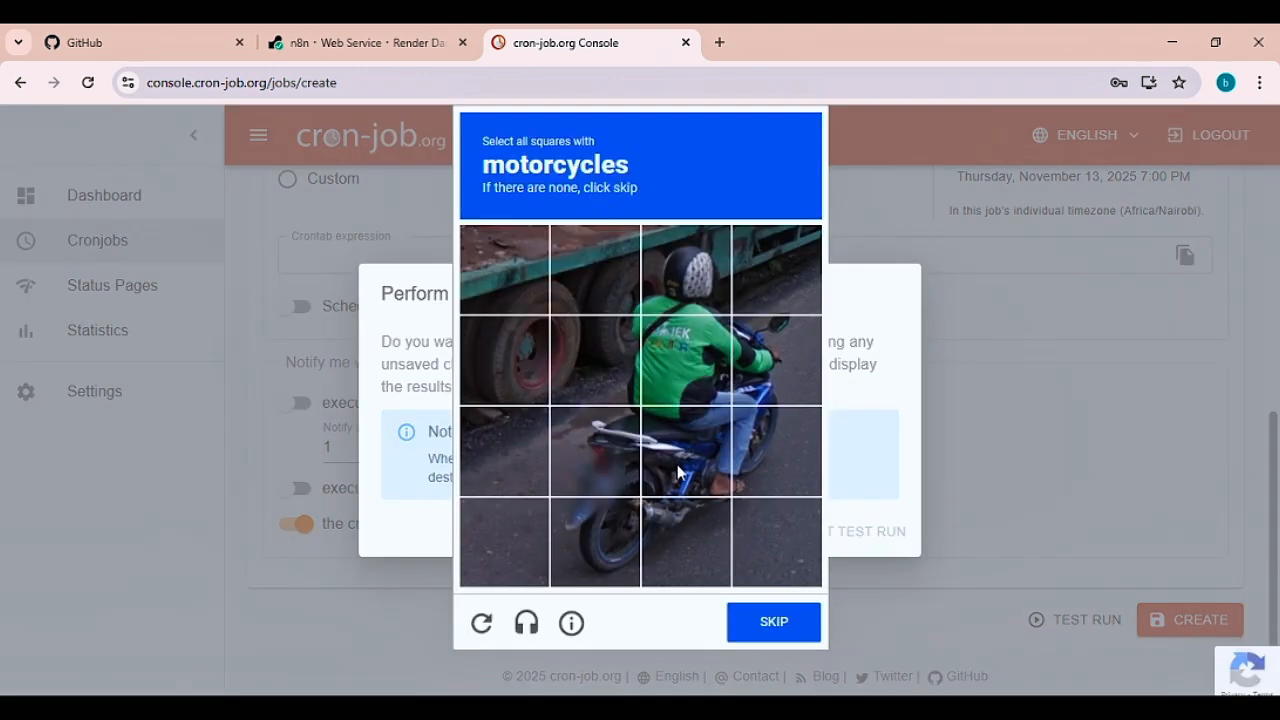
{"action": "left_click", "coordinate": [680, 465]}
{"action": "left_click", "coordinate": [598, 540]}
{"action": "left_click", "coordinate": [688, 540]}
{"action": "left_click", "coordinate": [806, 449]}
{"action": "left_click", "coordinate": [785, 362]}
{"action": "left_click", "coordinate": [618, 432]}
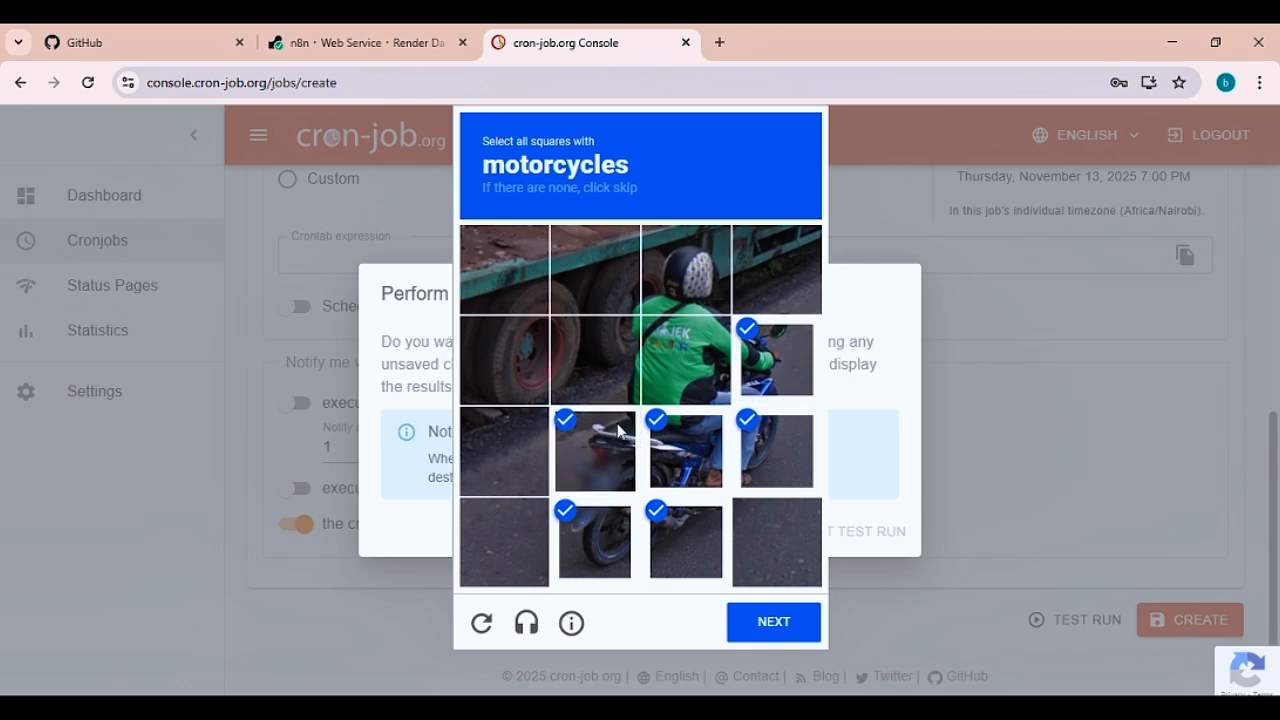
{"action": "left_click", "coordinate": [770, 620]}
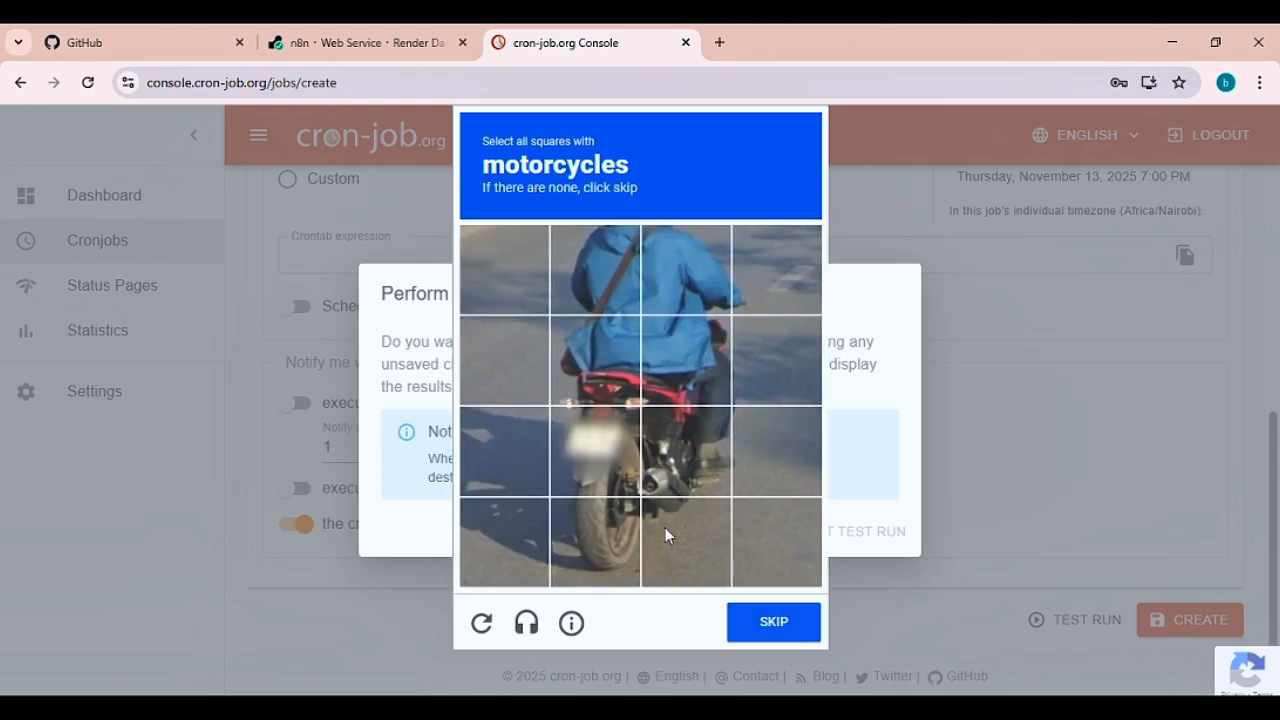
- Select the motorcycle squares in the second image challenge and verify them to run the test
{"action": "left_click", "coordinate": [610, 506]}
{"action": "left_click", "coordinate": [658, 466]}
{"action": "left_click", "coordinate": [622, 392]}
{"action": "left_click", "coordinate": [712, 395]}
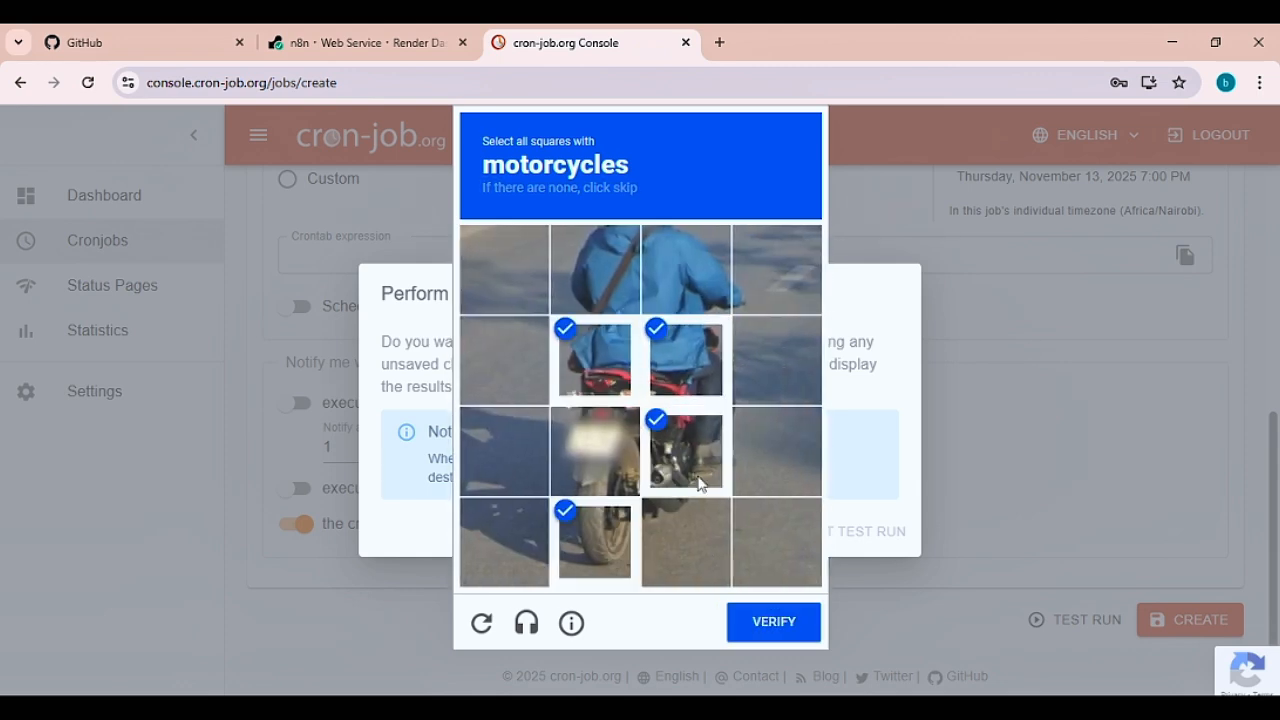
{"action": "left_click", "coordinate": [596, 474]}
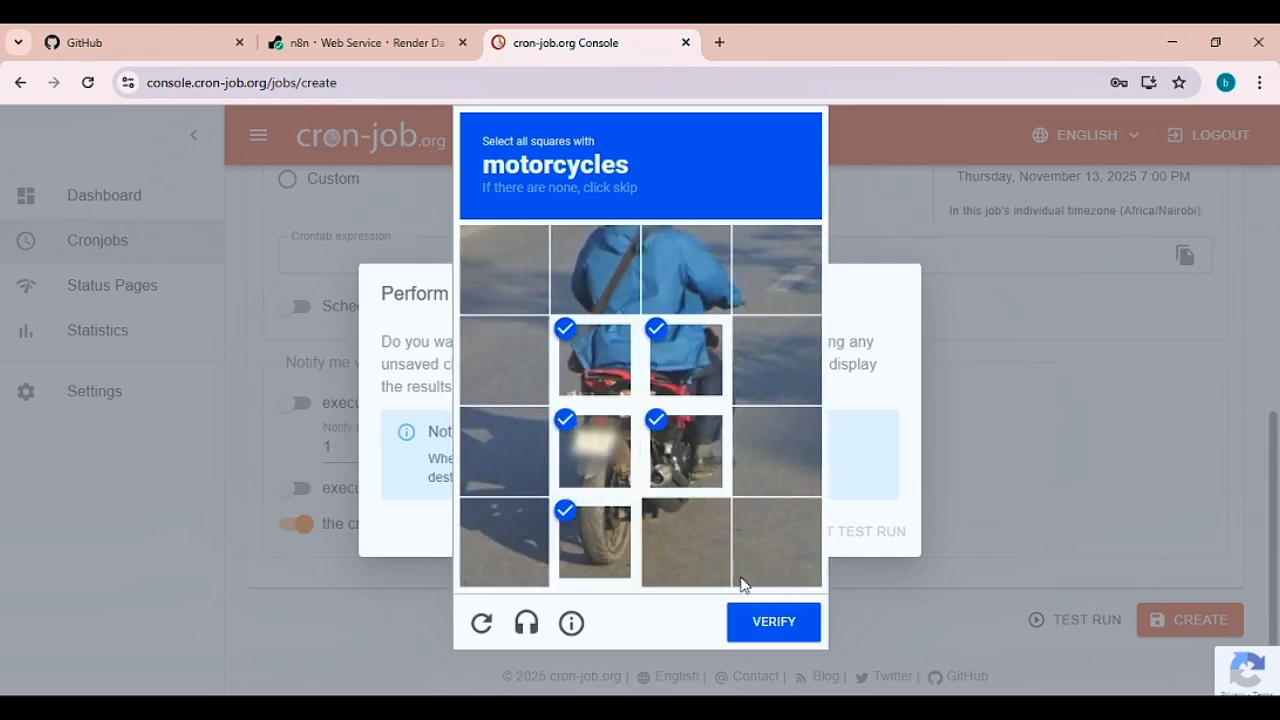
{"action": "left_click", "coordinate": [655, 515]}
{"action": "left_click", "coordinate": [795, 637]}
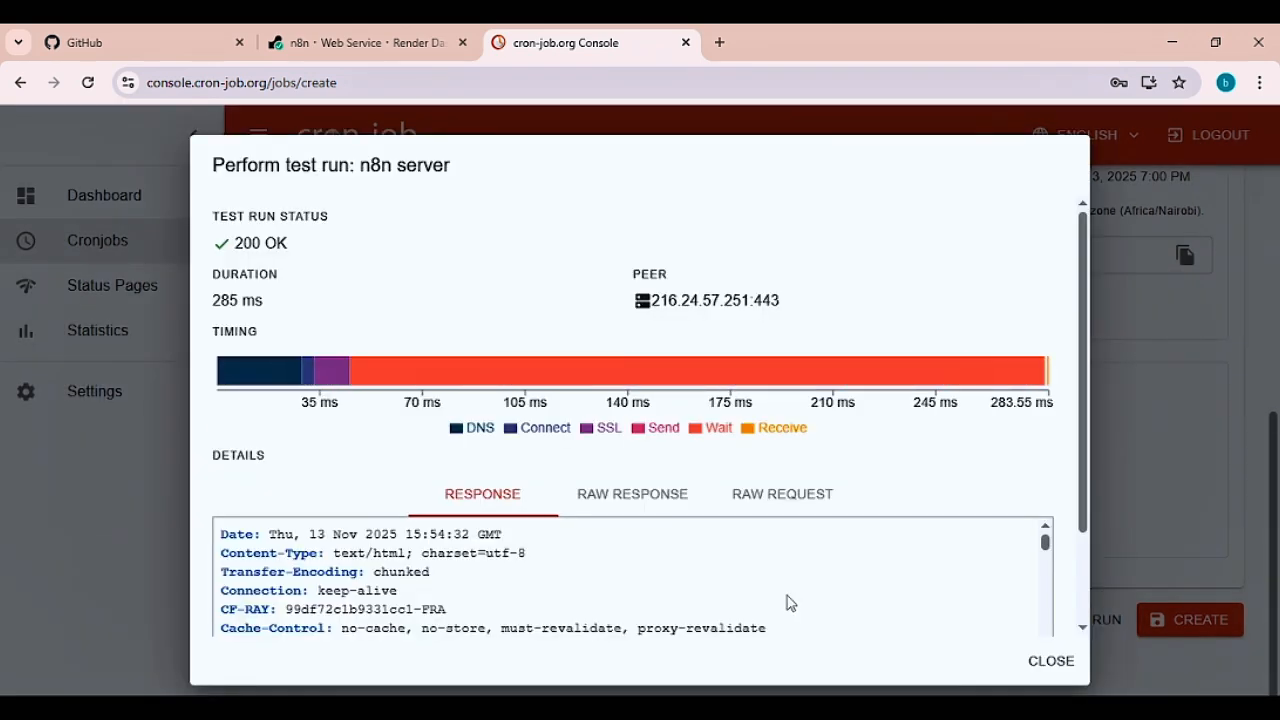
- Review the test run response, close it, and create the n8n server cronjob
{"action": "scroll", "coordinate": [1060, 582], "scroll_direction": "down", "scroll_amount": 2}
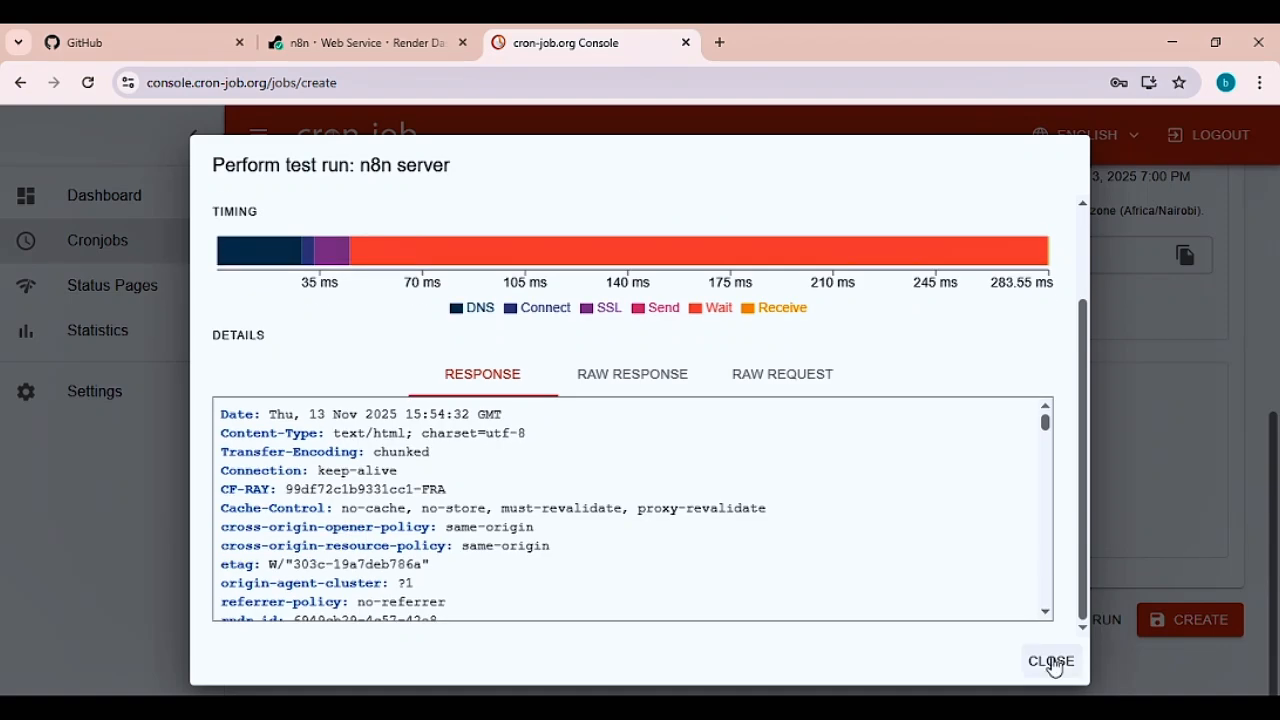
{"action": "left_click", "coordinate": [1050, 662]}
{"action": "left_click", "coordinate": [1190, 624]}
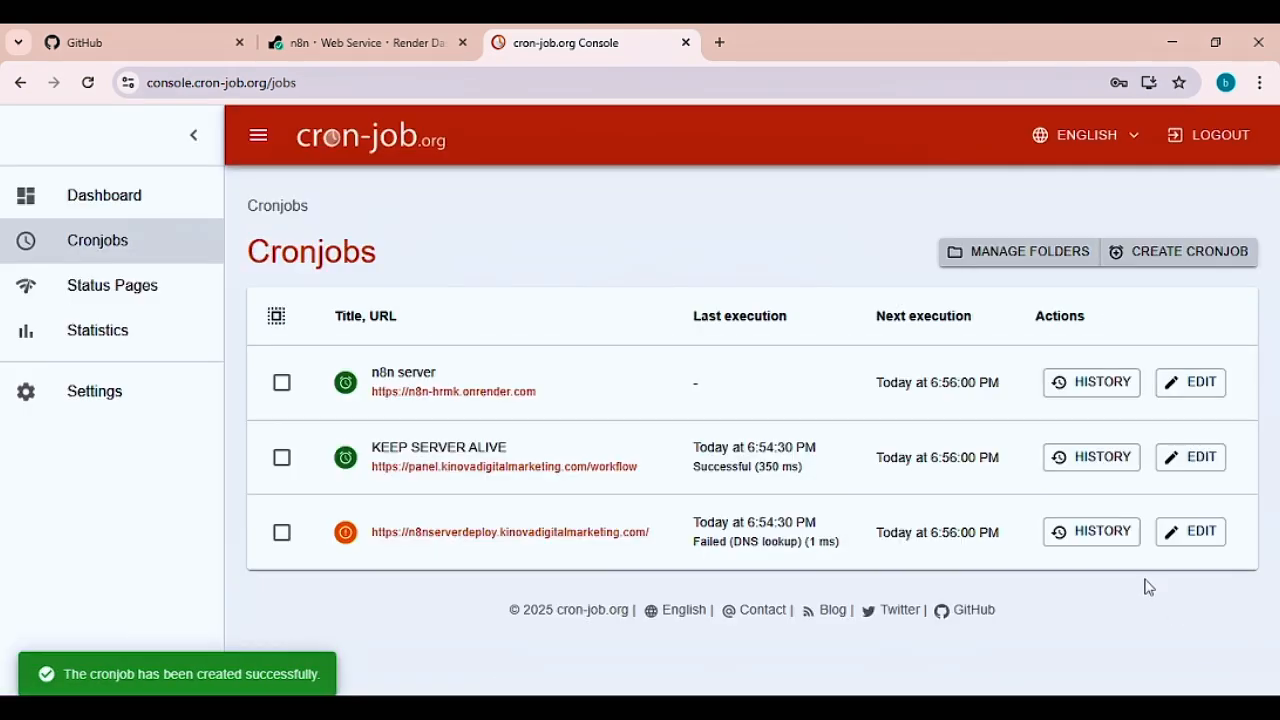
- Review the n8n deployment log on Render, open the service's public URL, and reload that page
{"action": "left_click", "coordinate": [410, 40]}
{"action": "scroll", "coordinate": [603, 412], "scroll_direction": "down", "scroll_amount": 1}
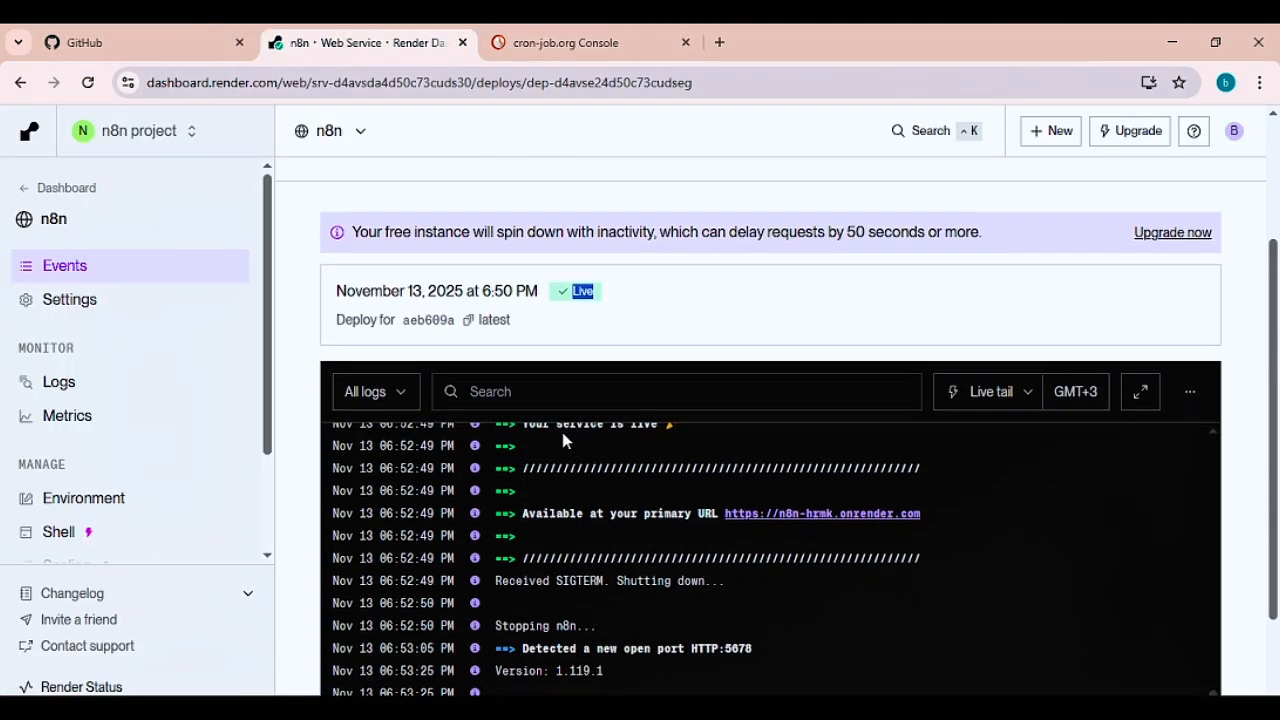
{"action": "scroll", "coordinate": [700, 391], "scroll_direction": "down", "scroll_amount": 2}
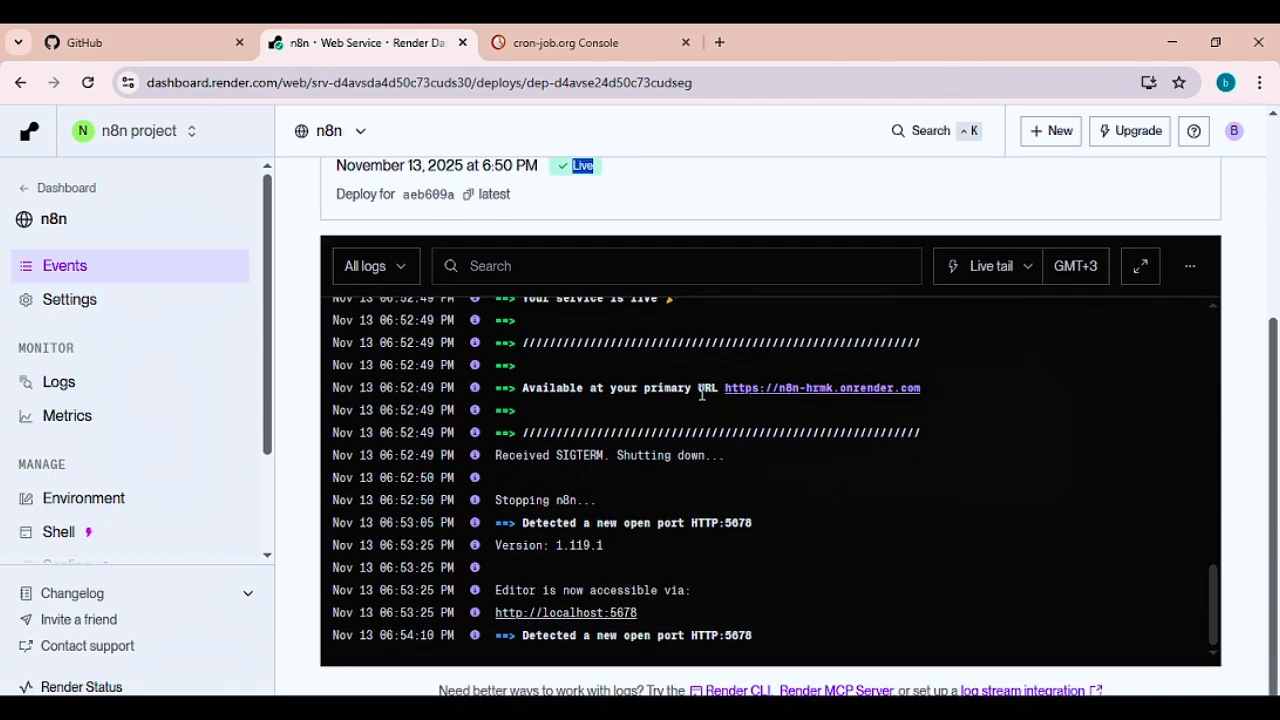
{"action": "scroll", "coordinate": [797, 331], "scroll_direction": "up", "scroll_amount": 4}
{"action": "left_click", "coordinate": [451, 329]}
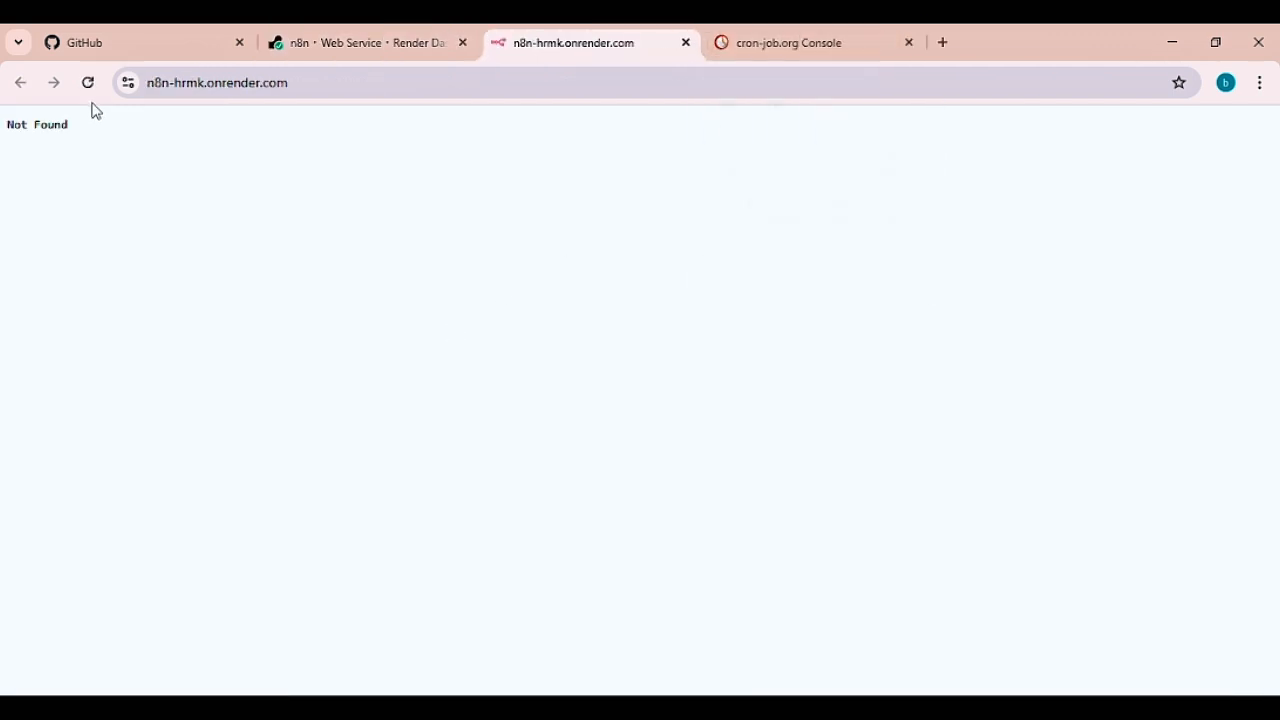
{"action": "left_click", "coordinate": [88, 83]}
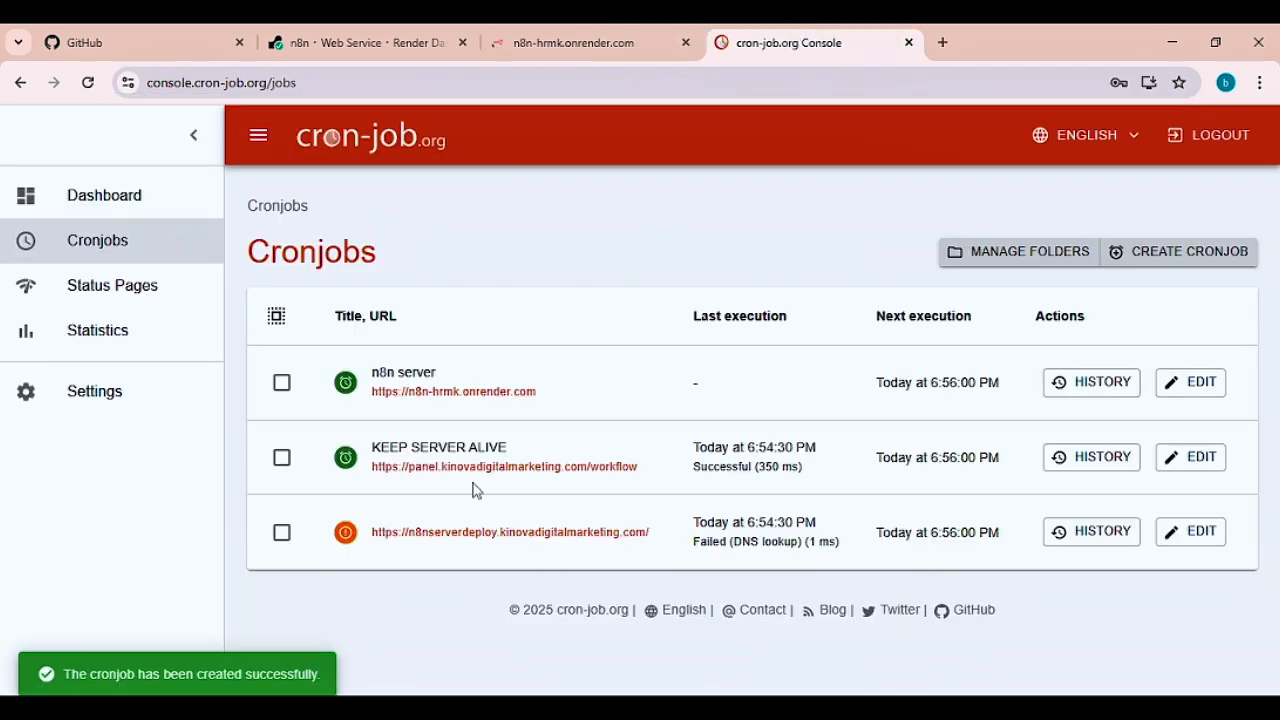
- Create a cron-job.org status page titled "n8n cheacker"
{"action": "left_click", "coordinate": [143, 320]}
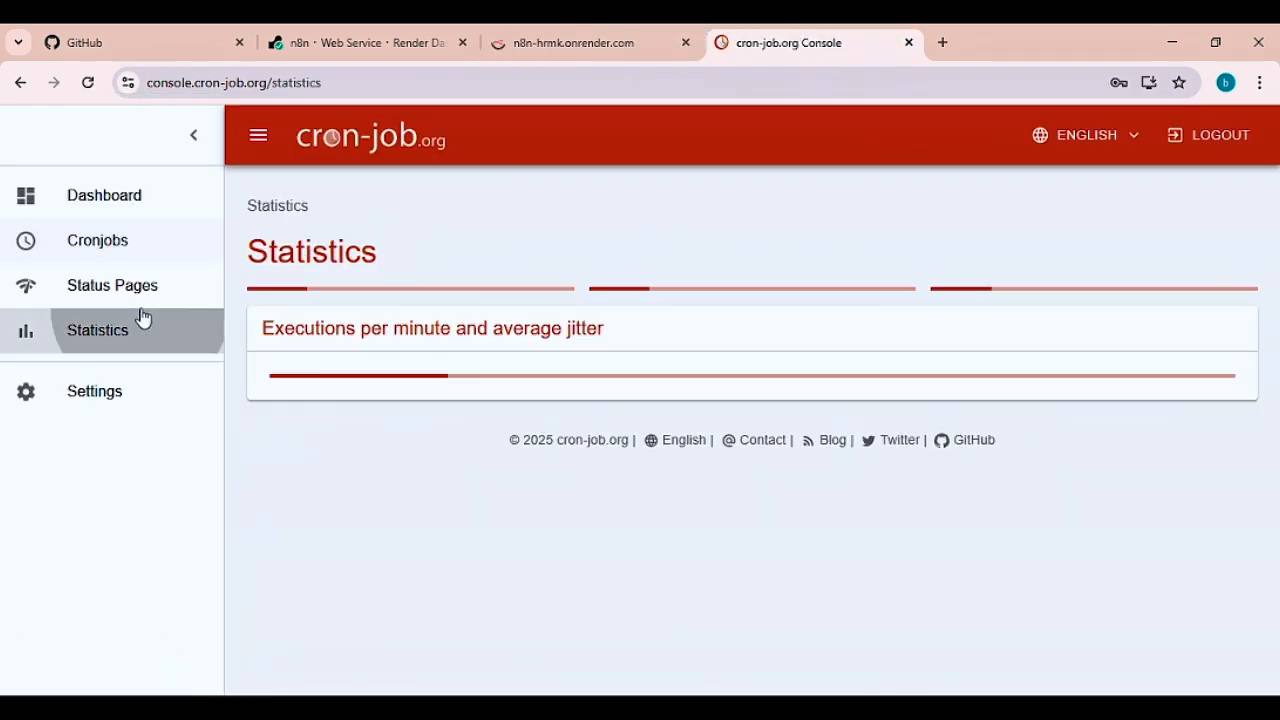
{"action": "left_click", "coordinate": [166, 286]}
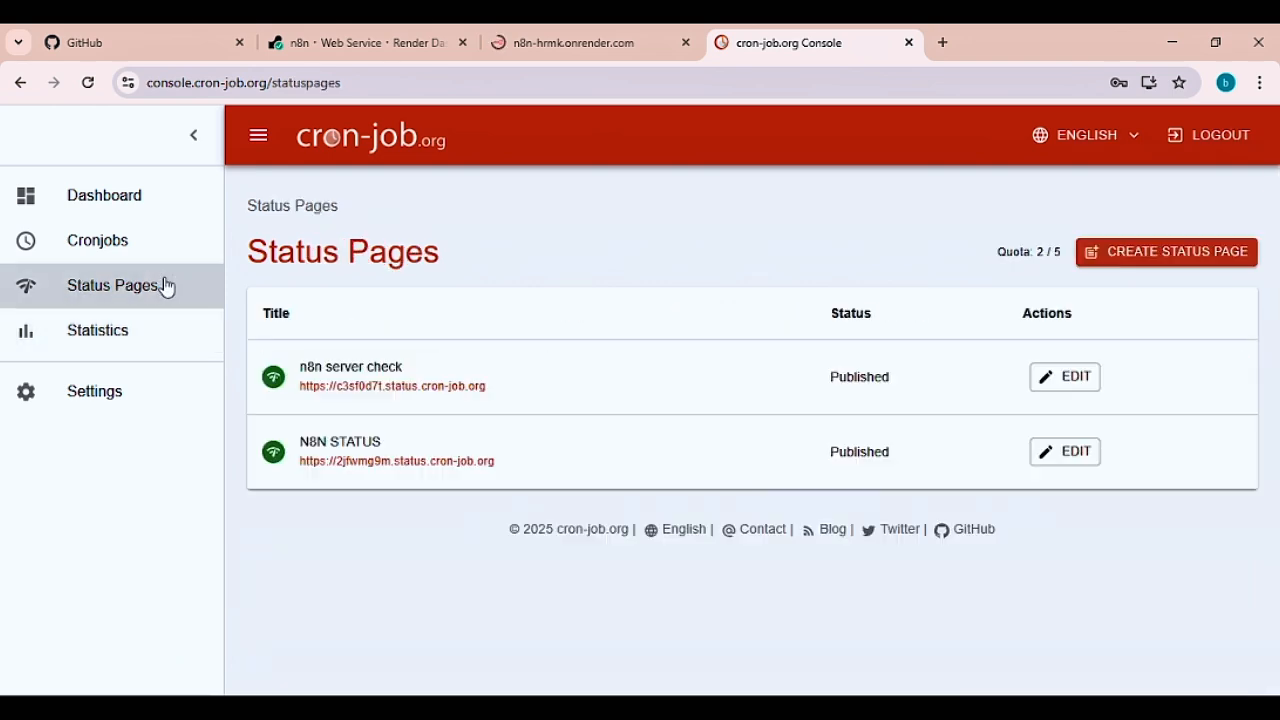
{"action": "left_click", "coordinate": [1188, 258]}
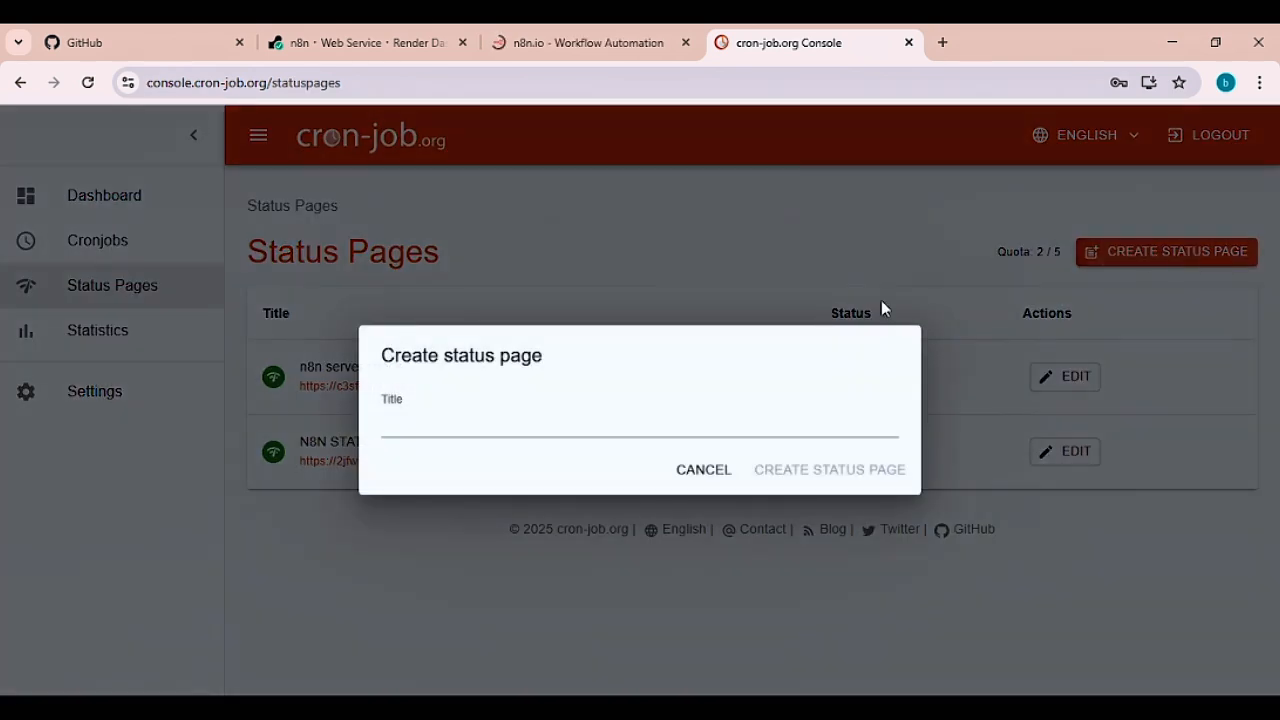
{"action": "left_click", "coordinate": [422, 411]}
{"action": "type", "text": "n8n cheacker"}
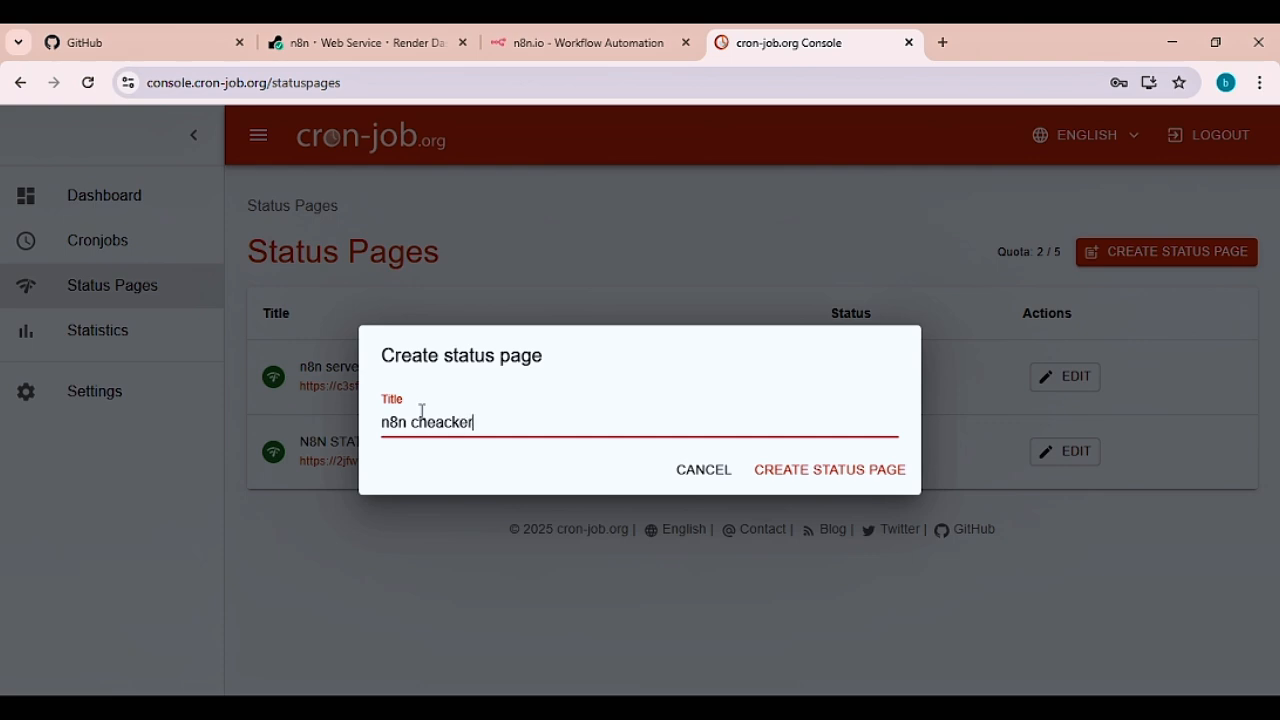
{"action": "left_click", "coordinate": [880, 477]}
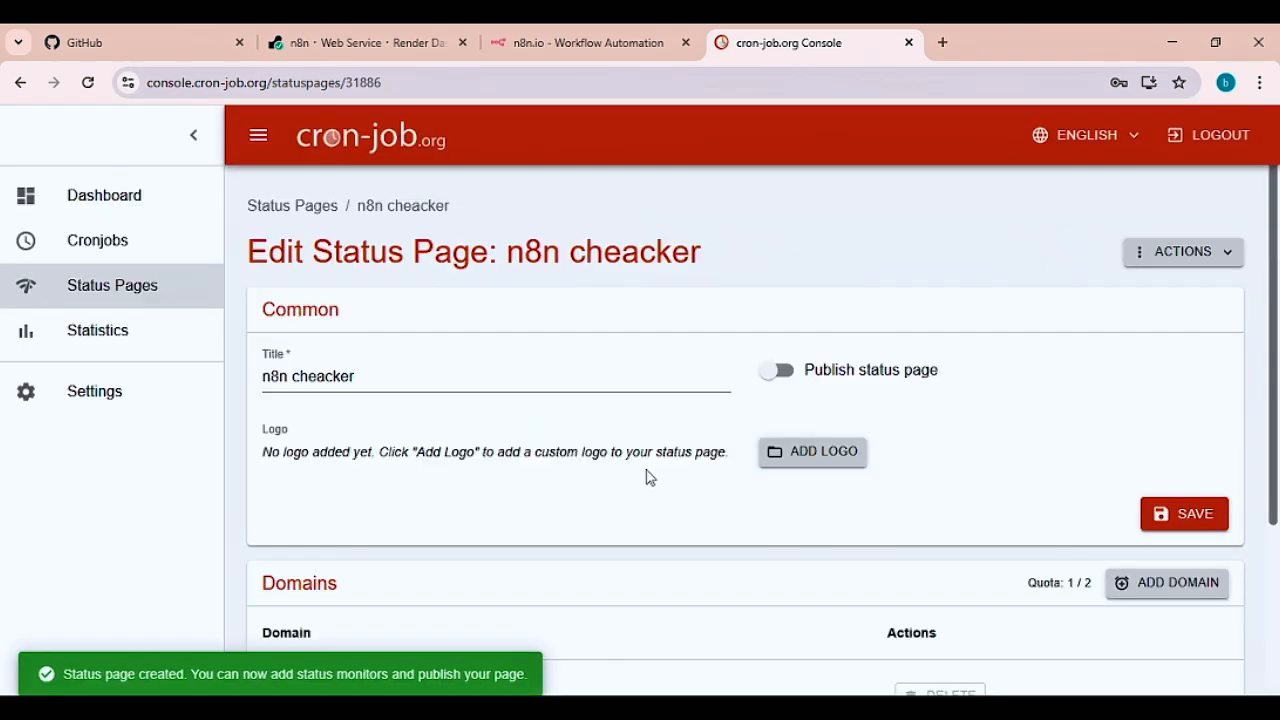
- Add a status monitor based on the n8n server job with the title "n8n sever check"
{"action": "scroll", "coordinate": [649, 477], "scroll_direction": "down", "scroll_amount": 3}
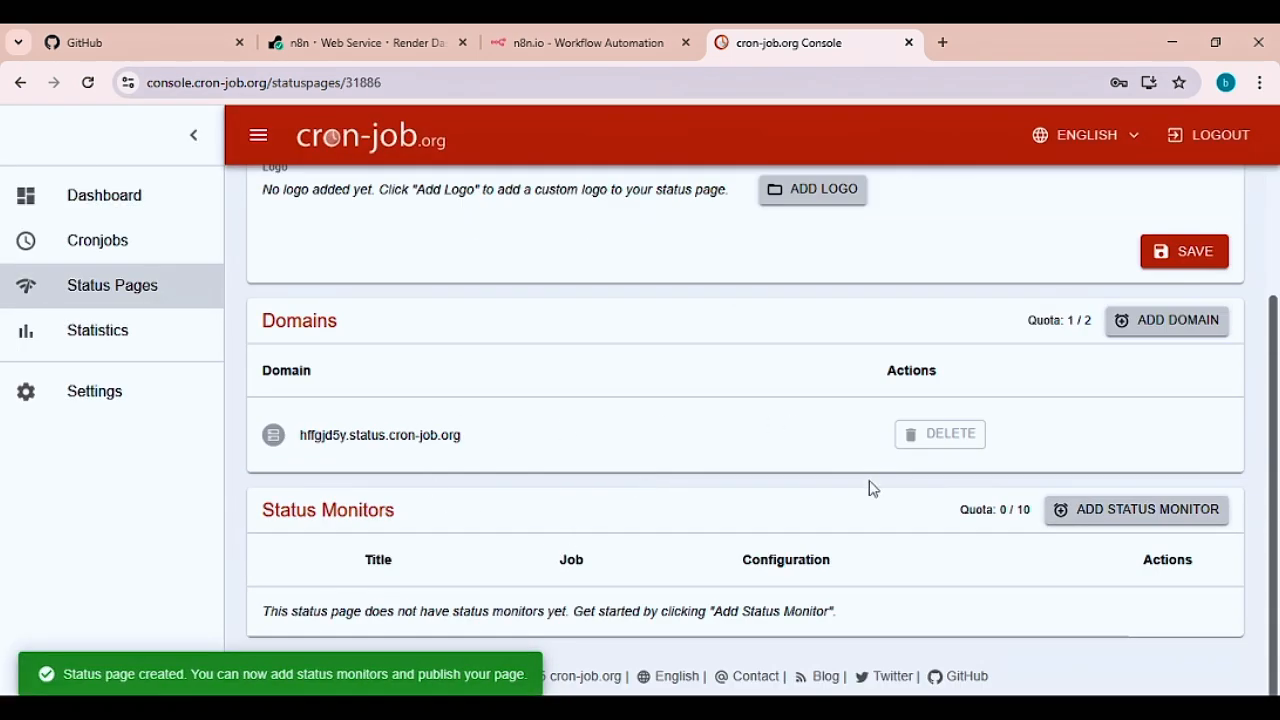
{"action": "left_click", "coordinate": [1209, 512]}
{"action": "left_click", "coordinate": [465, 376]}
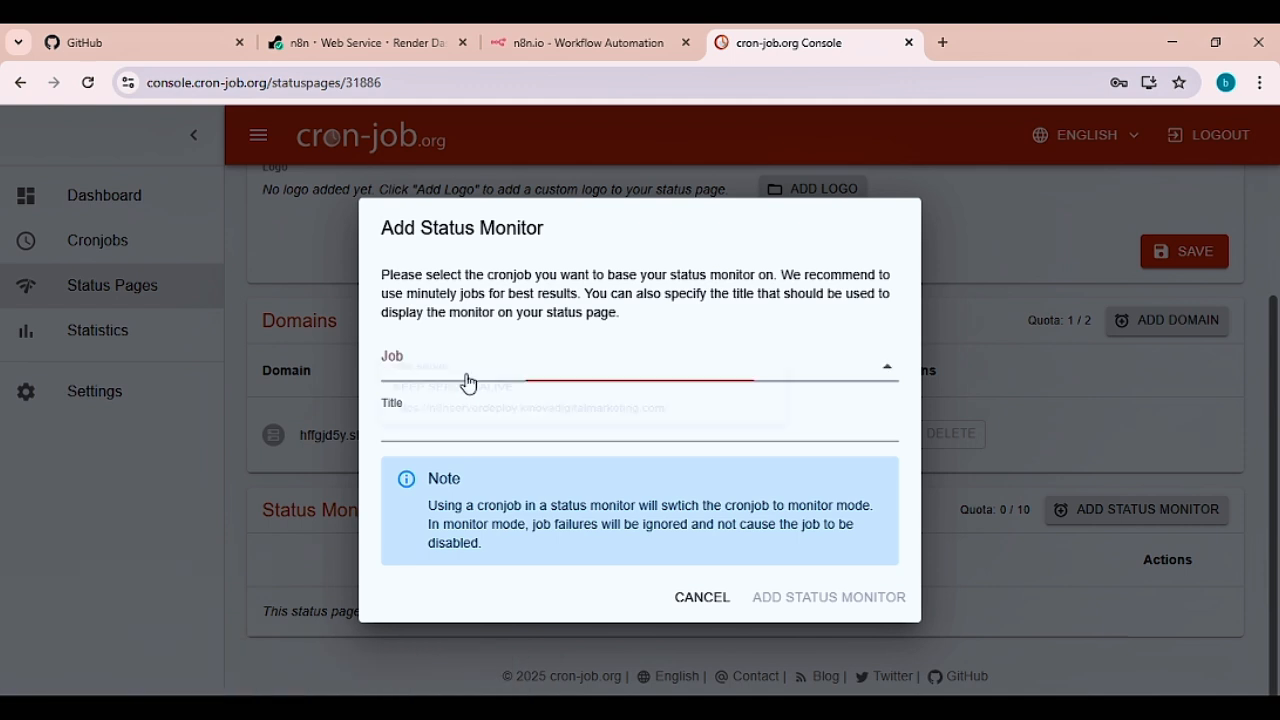
{"action": "left_click", "coordinate": [457, 374]}
{"action": "left_click", "coordinate": [436, 420]}
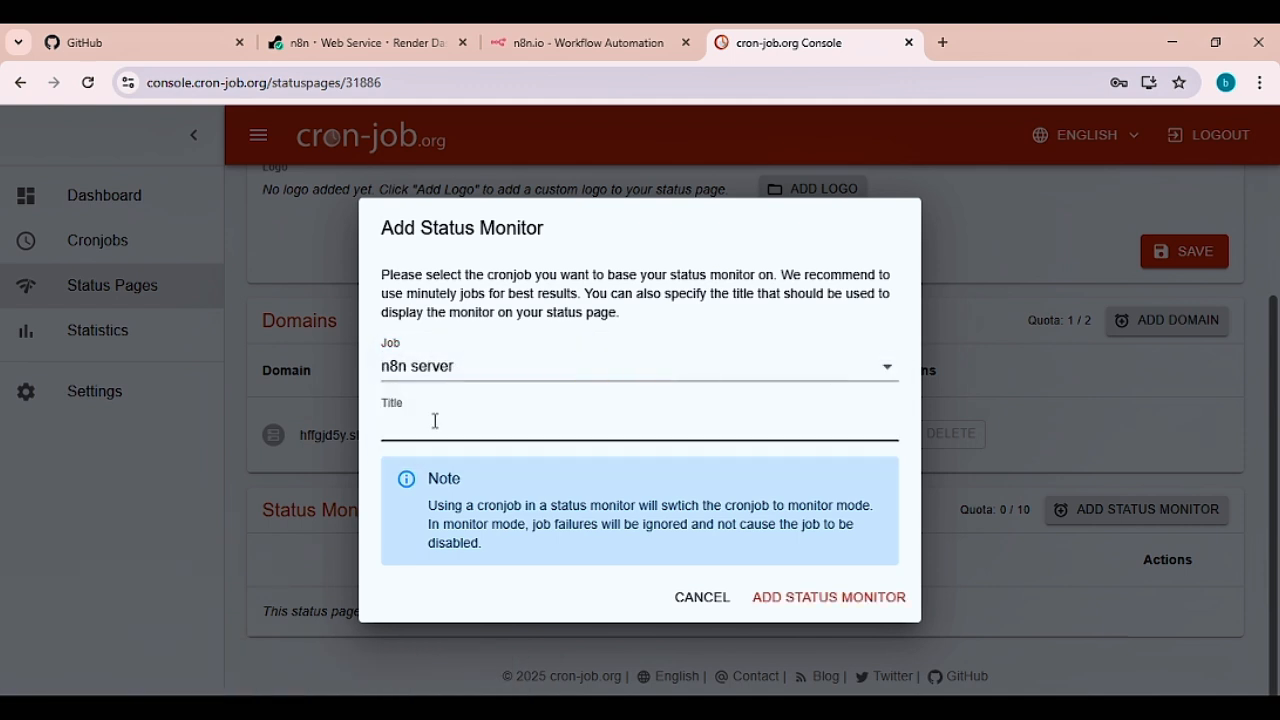
{"action": "type", "text": "n8n sever check"}
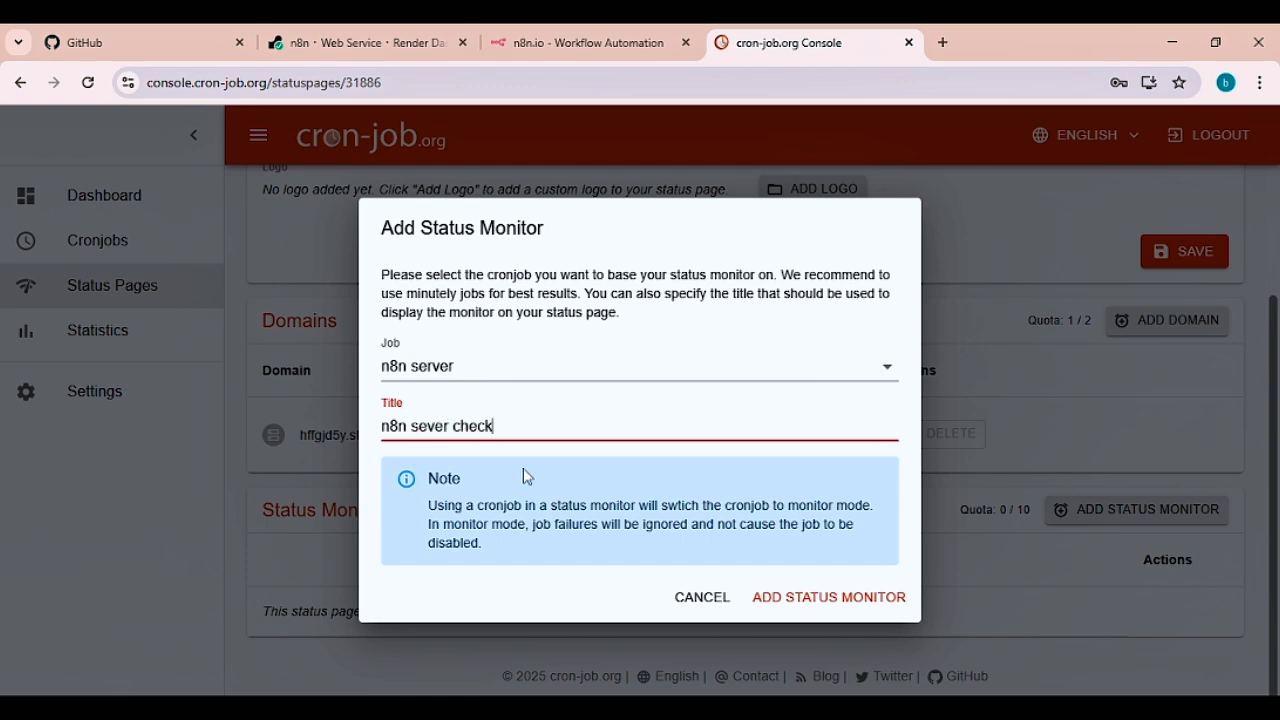
{"action": "left_click", "coordinate": [894, 617]}
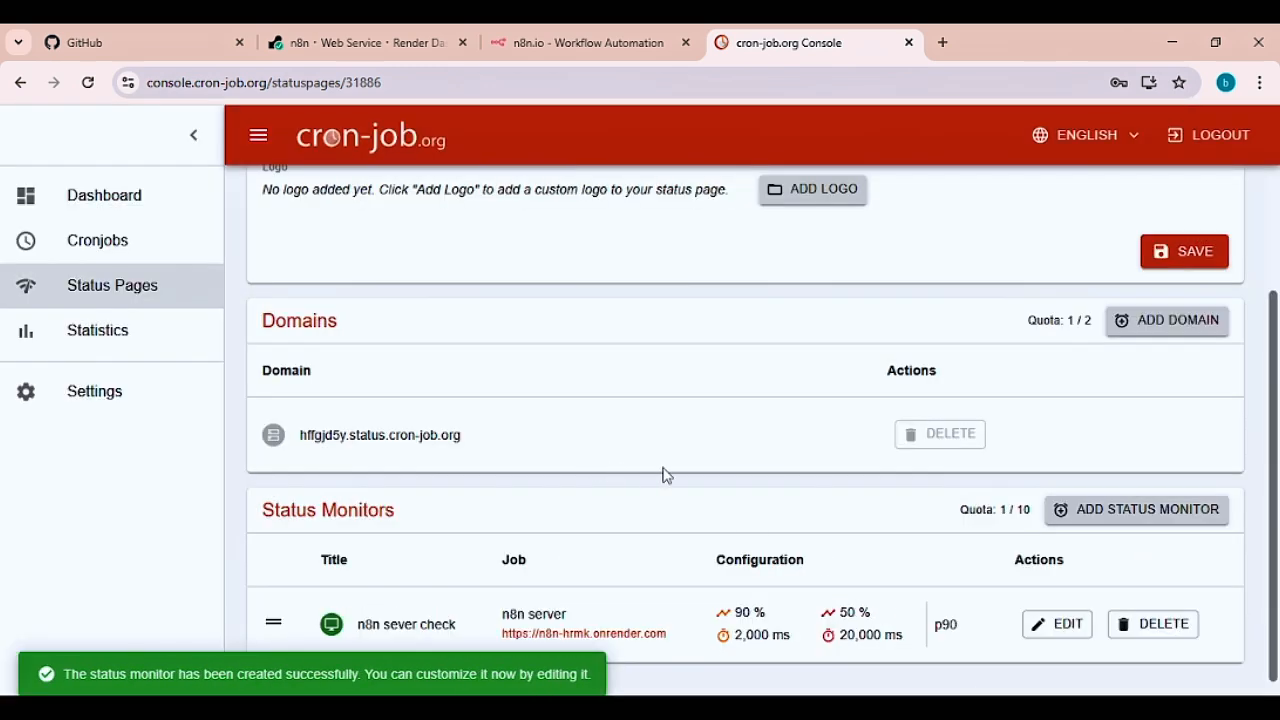
- Enable publishing for the n8n cheacker status page and save the change
{"action": "scroll", "coordinate": [778, 442], "scroll_direction": "down", "scroll_amount": 1}
{"action": "scroll", "coordinate": [897, 450], "scroll_direction": "up", "scroll_amount": 3}
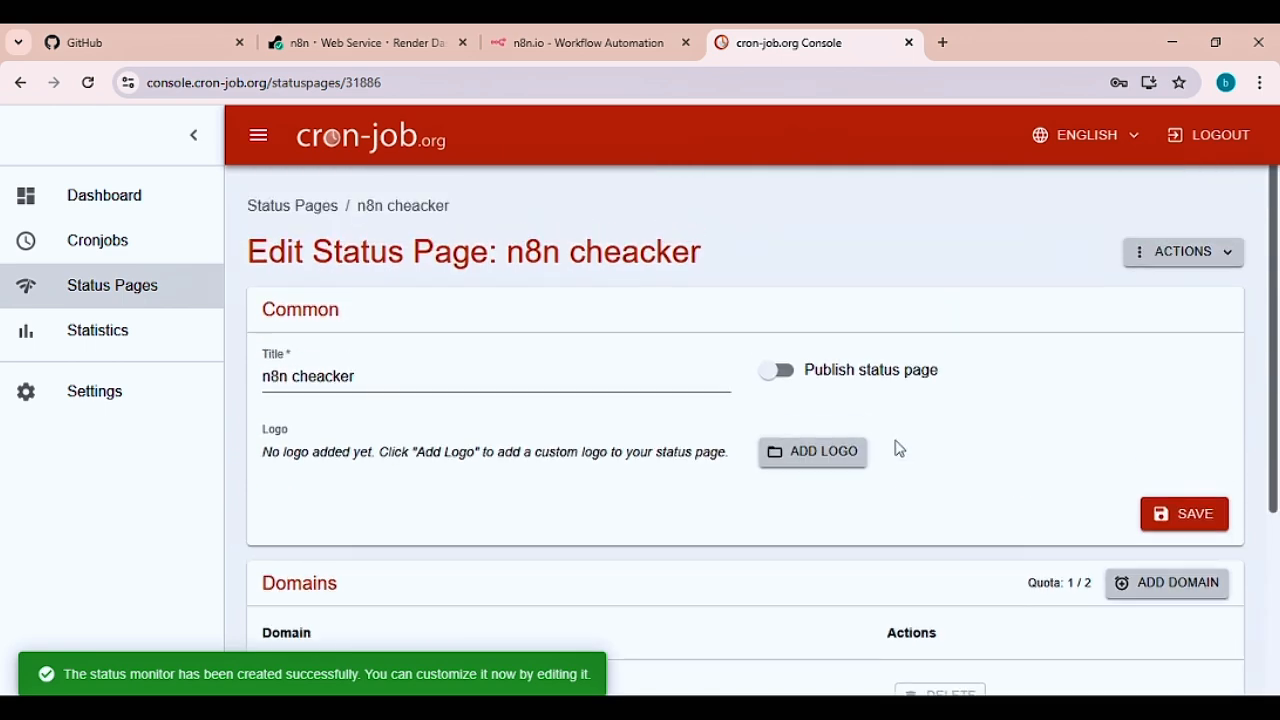
{"action": "left_click", "coordinate": [786, 372]}
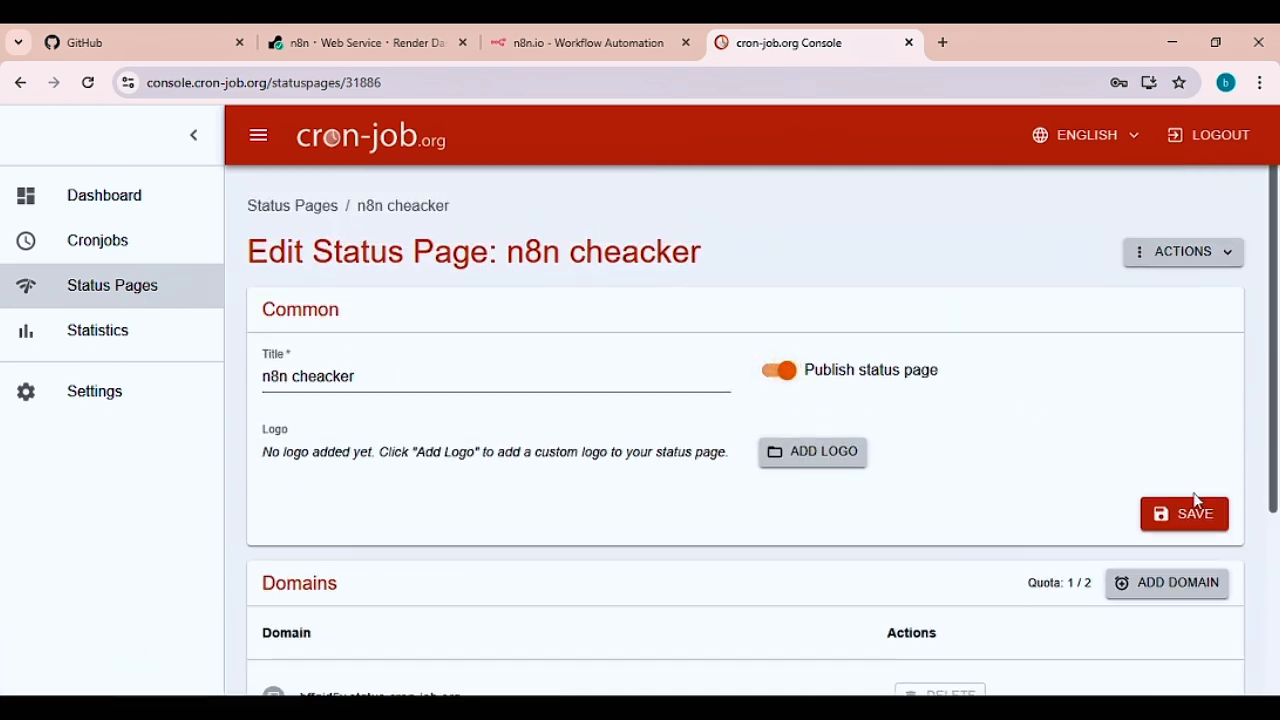
{"action": "left_click", "coordinate": [1176, 516]}
- Open the status page's public domain link and bookmark it as "n8n cheacker" in Other bookmarks
{"action": "scroll", "coordinate": [742, 597], "scroll_direction": "down", "scroll_amount": 2}
{"action": "scroll", "coordinate": [742, 597], "scroll_direction": "down", "scroll_amount": 1}
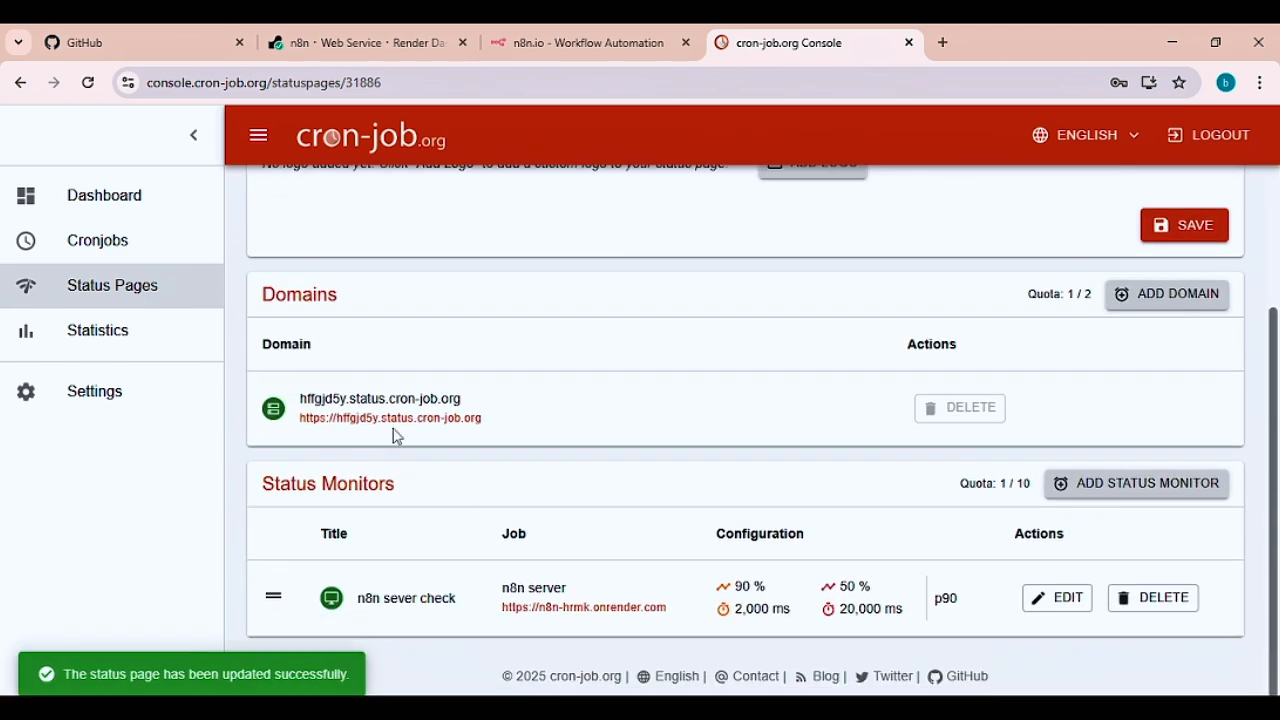
{"action": "left_click", "coordinate": [396, 419]}
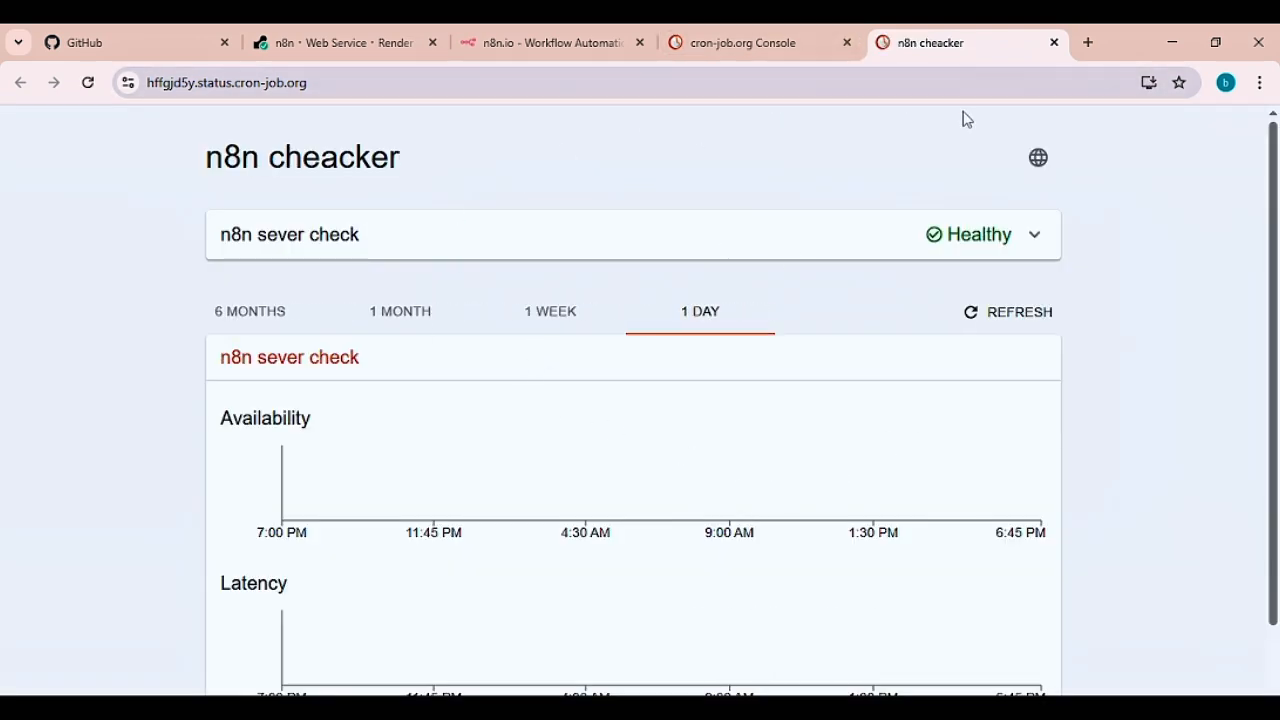
{"action": "left_click", "coordinate": [1179, 83]}
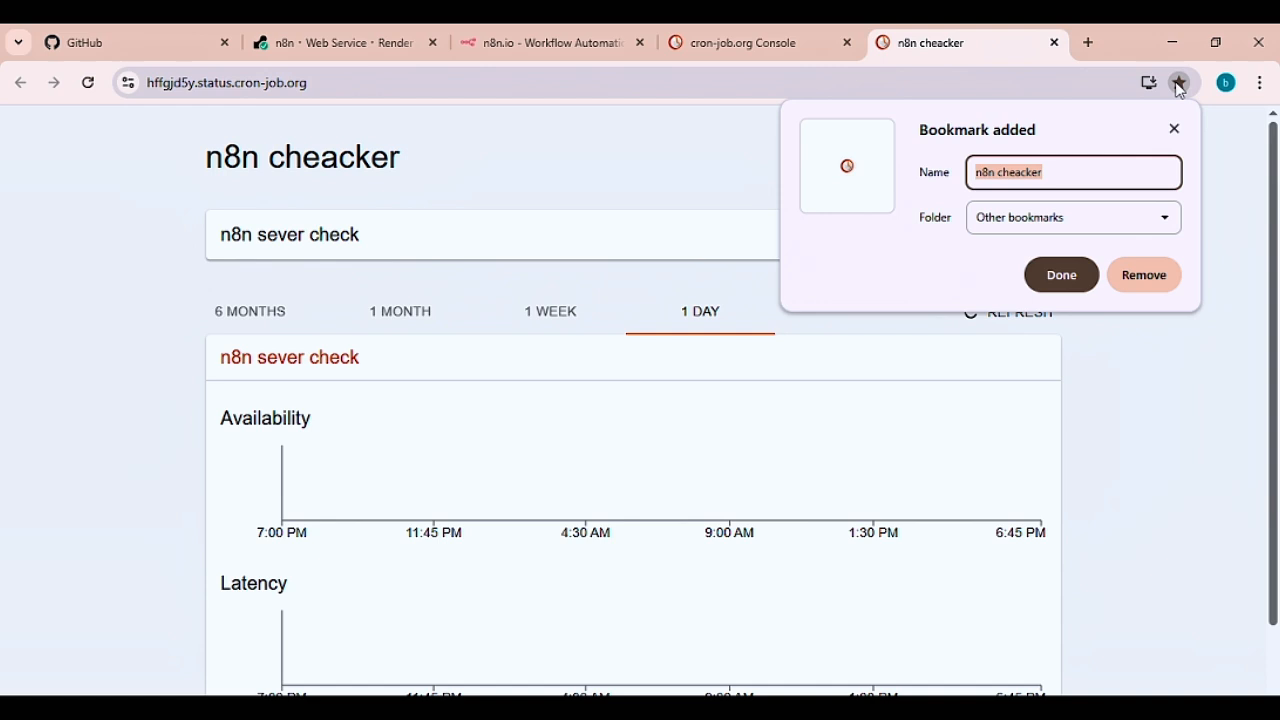
{"action": "left_click", "coordinate": [1062, 275]}
- Reload the n8n page and open the environment settings of the n8n service on Render
{"action": "left_click", "coordinate": [590, 40]}
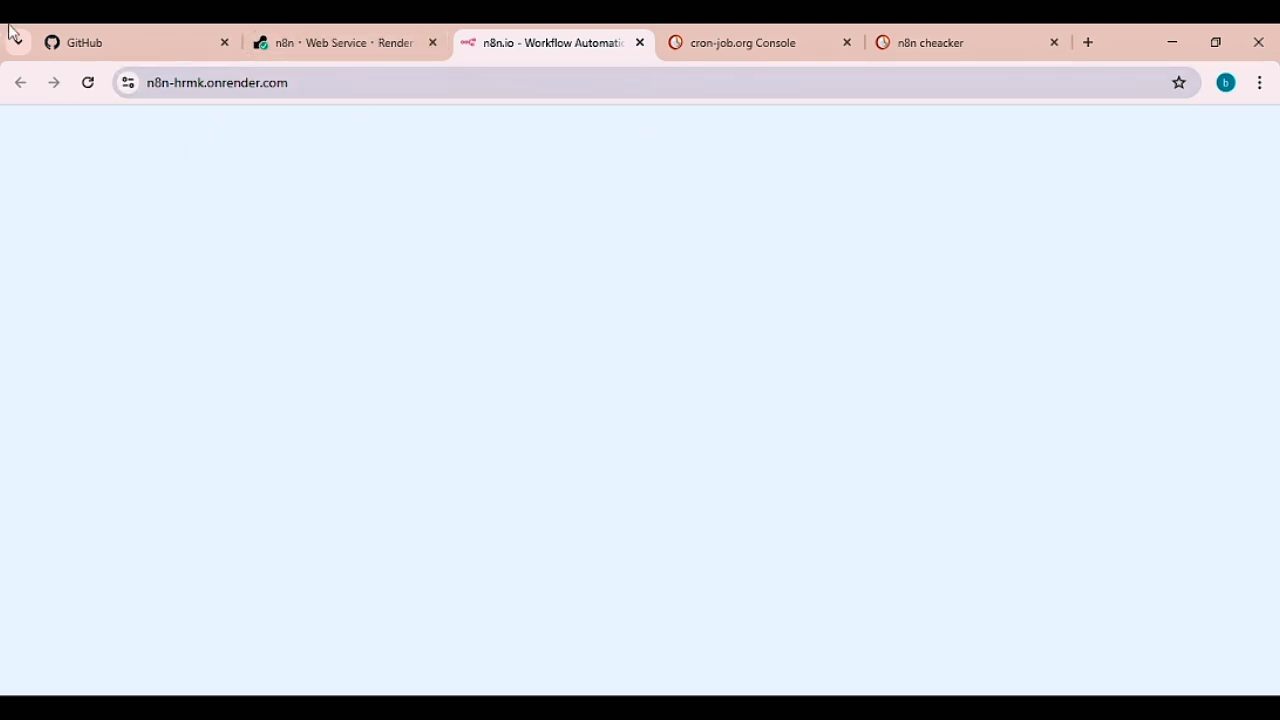
{"action": "left_click", "coordinate": [89, 86]}
{"action": "left_click", "coordinate": [357, 42]}
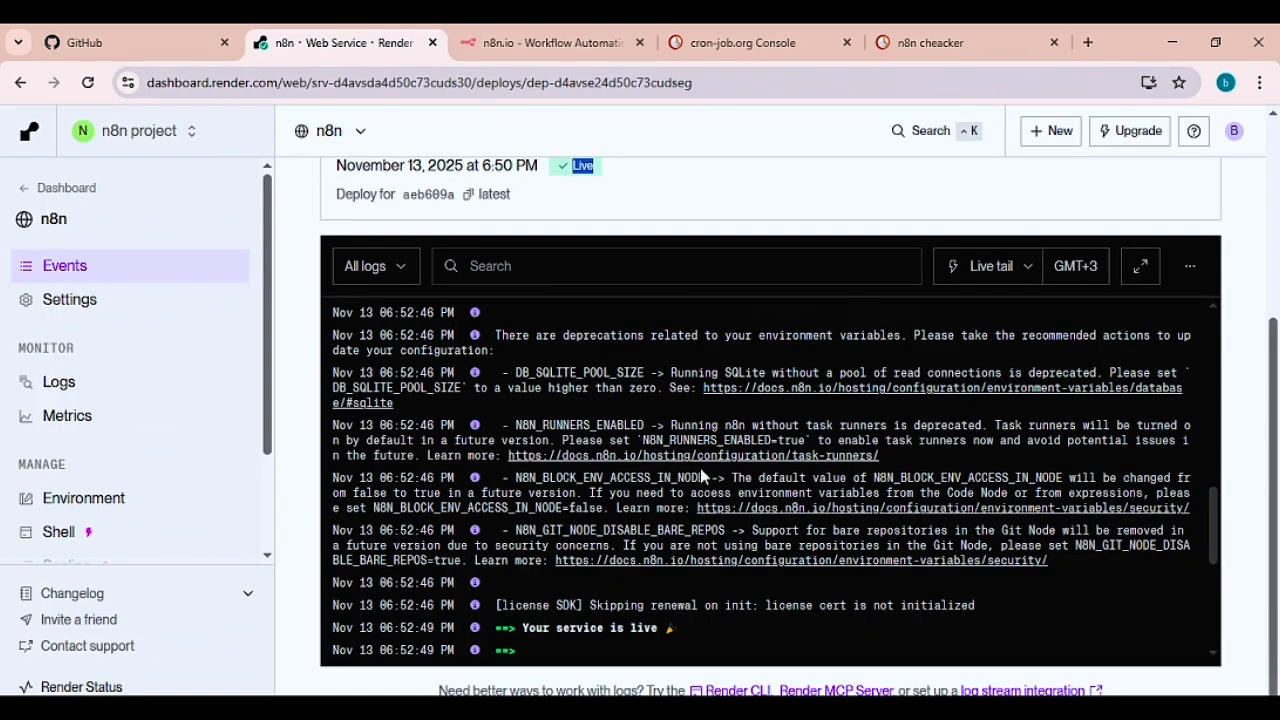
{"action": "left_click", "coordinate": [104, 510]}
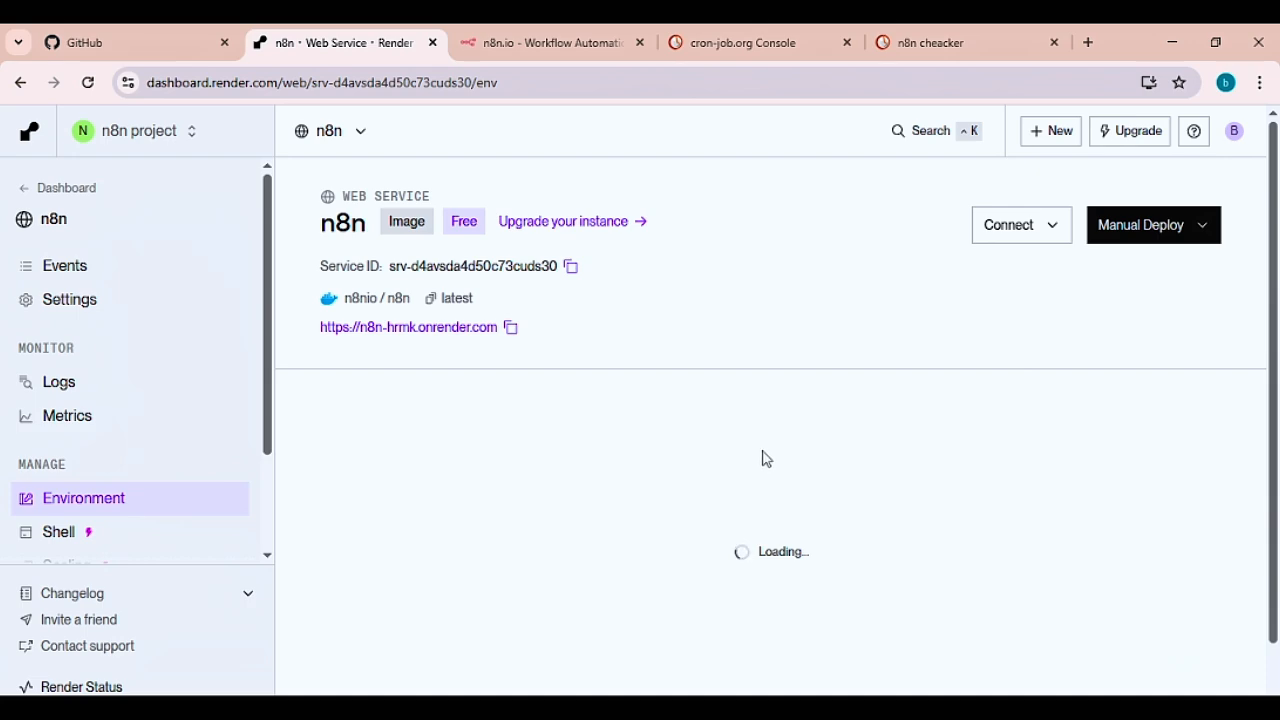
{"action": "scroll", "coordinate": [660, 507], "scroll_direction": "down", "scroll_amount": 4}
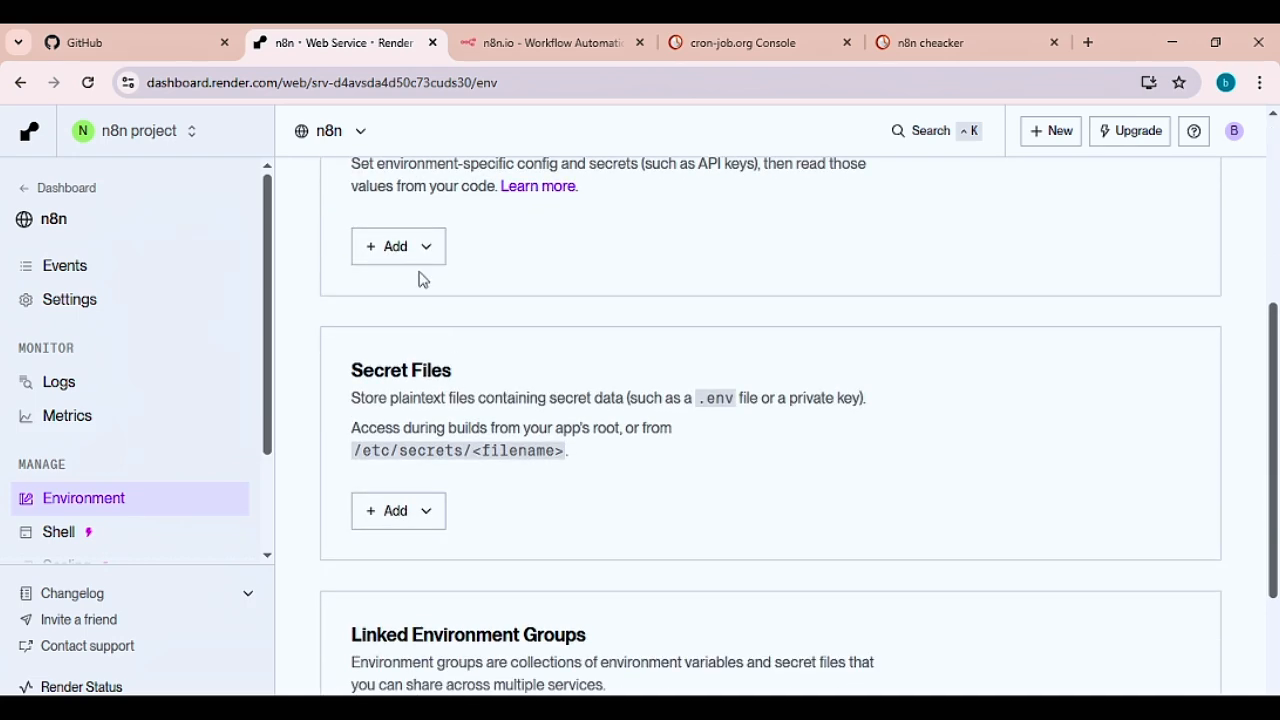
{"action": "scroll", "coordinate": [525, 428], "scroll_direction": "up", "scroll_amount": 4}
- Add a new environment variable with the key WEBHHOK_URL
{"action": "left_click", "coordinate": [420, 436]}
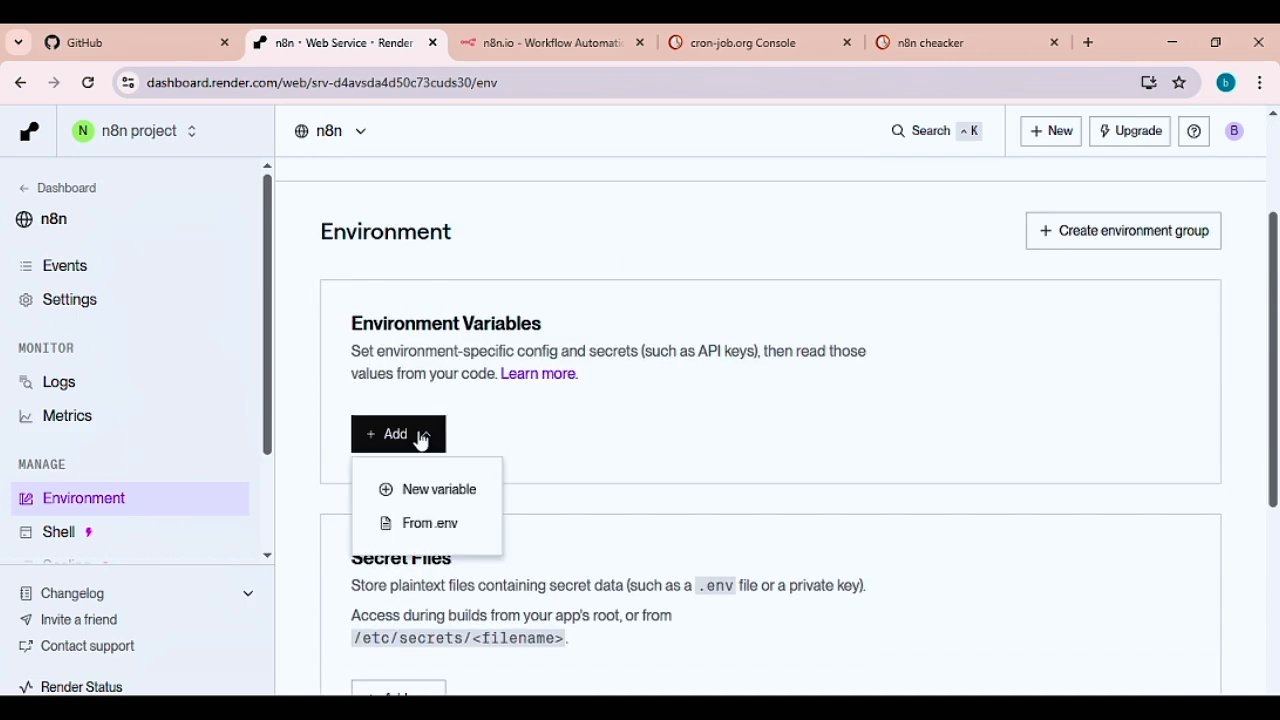
{"action": "left_click", "coordinate": [423, 489]}
{"action": "type", "text": "we"}
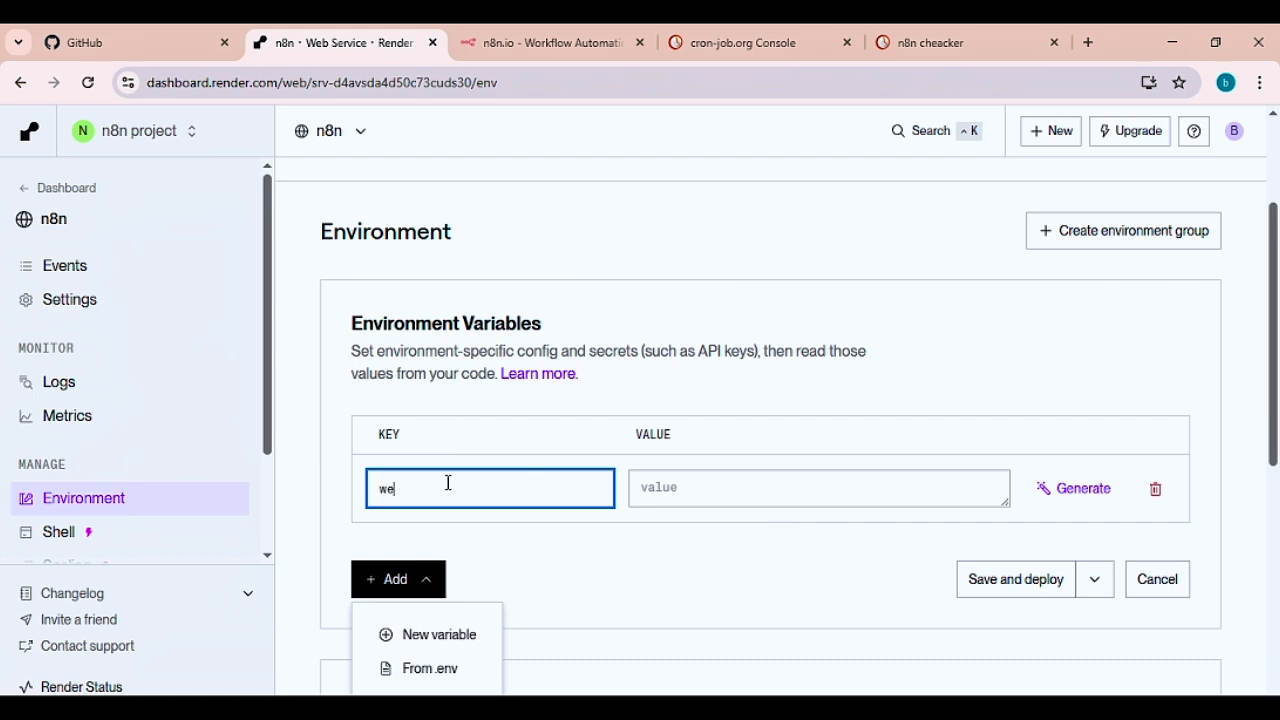
{"action": "key", "text": "BackSpace"}
{"action": "type", "text": "WEBHHOK_URL"}
{"action": "left_click", "coordinate": [734, 494]}
{"action": "left_click", "coordinate": [540, 42]}
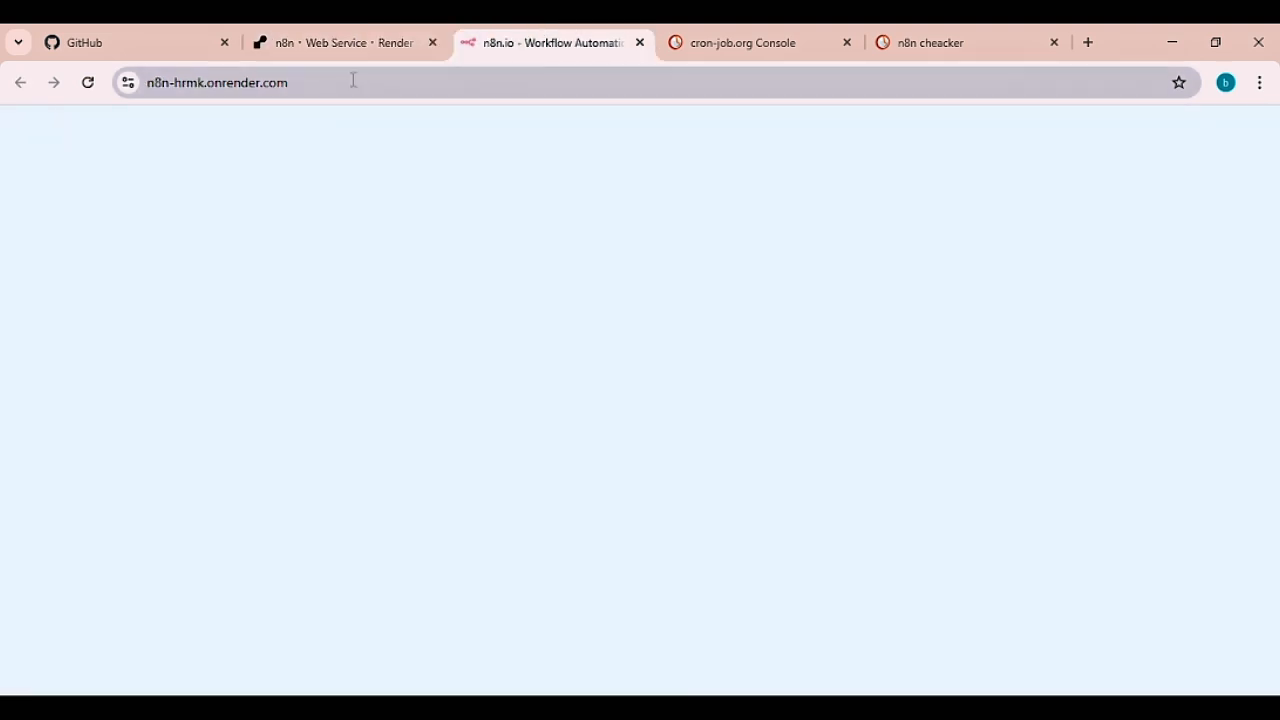
{"action": "left_click", "coordinate": [353, 80]}
{"action": "key", "text": "ctrl+c"}
{"action": "left_click", "coordinate": [320, 40]}
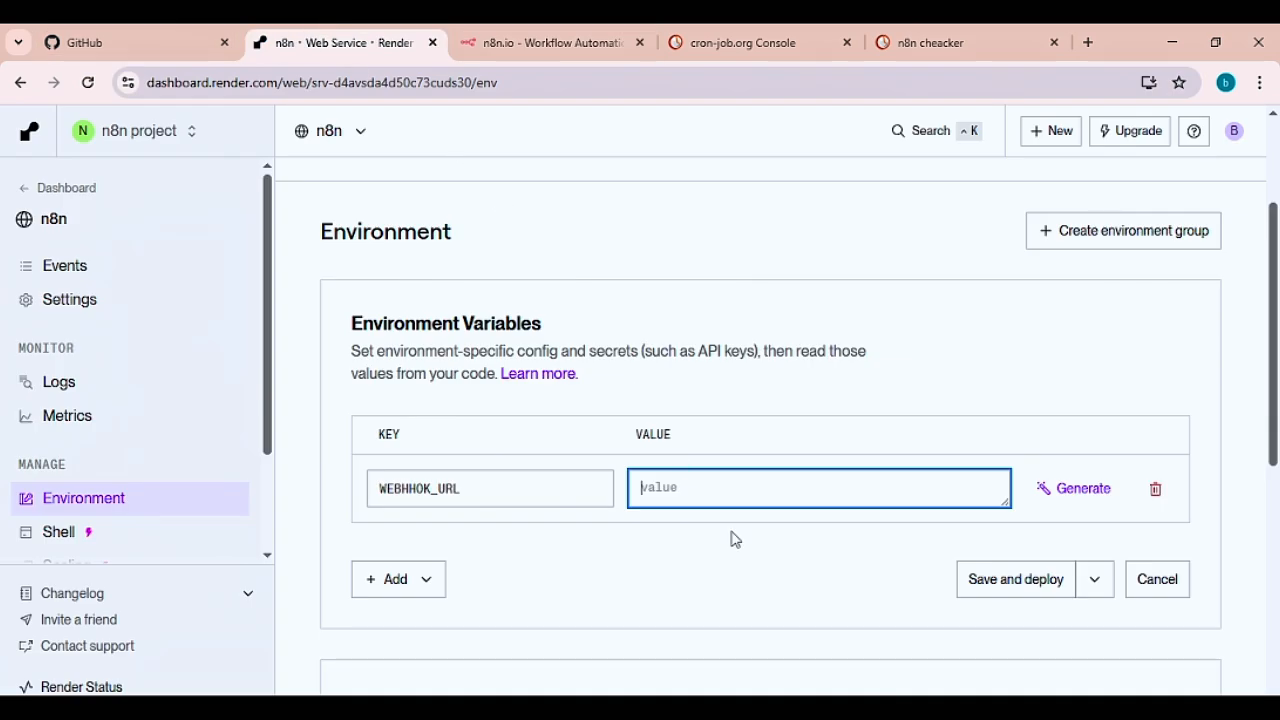
{"action": "key", "text": "ctrl+v"}
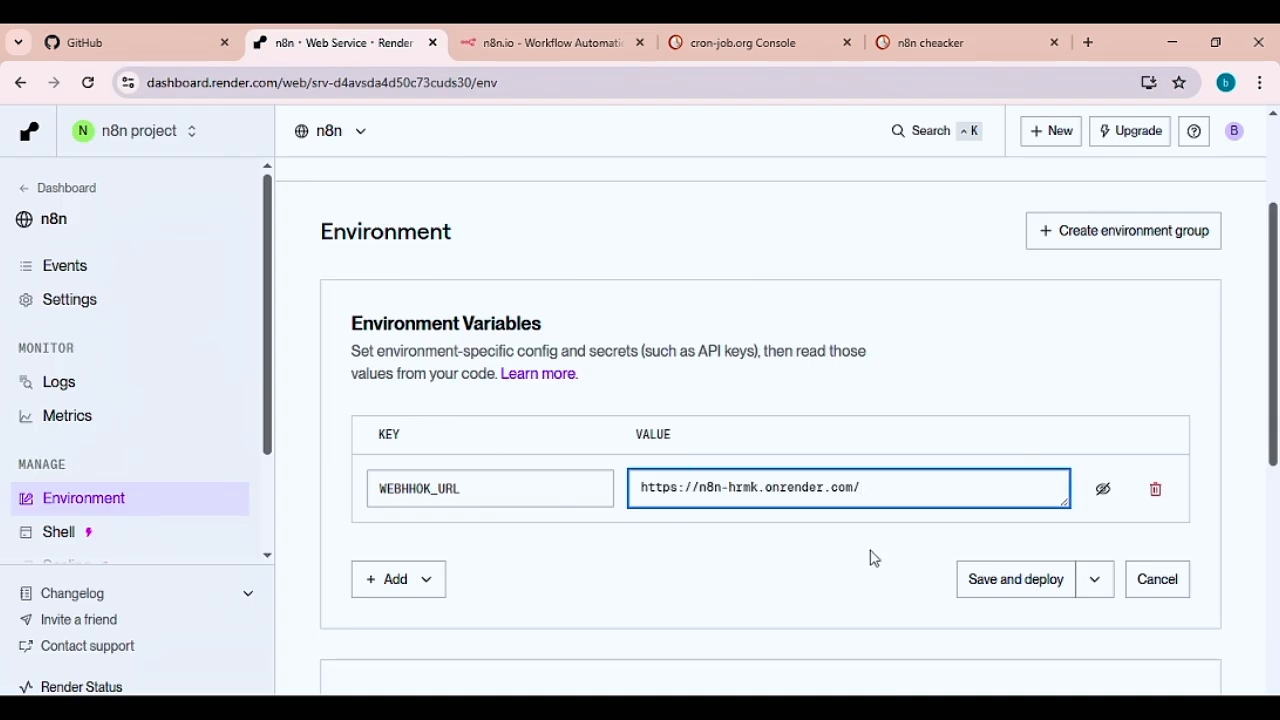
{"action": "key", "text": "BackSpace"}
- Add a second environment variable and enter WEBHOOK as its key, reusing part of the first key
{"action": "left_click", "coordinate": [411, 596]}
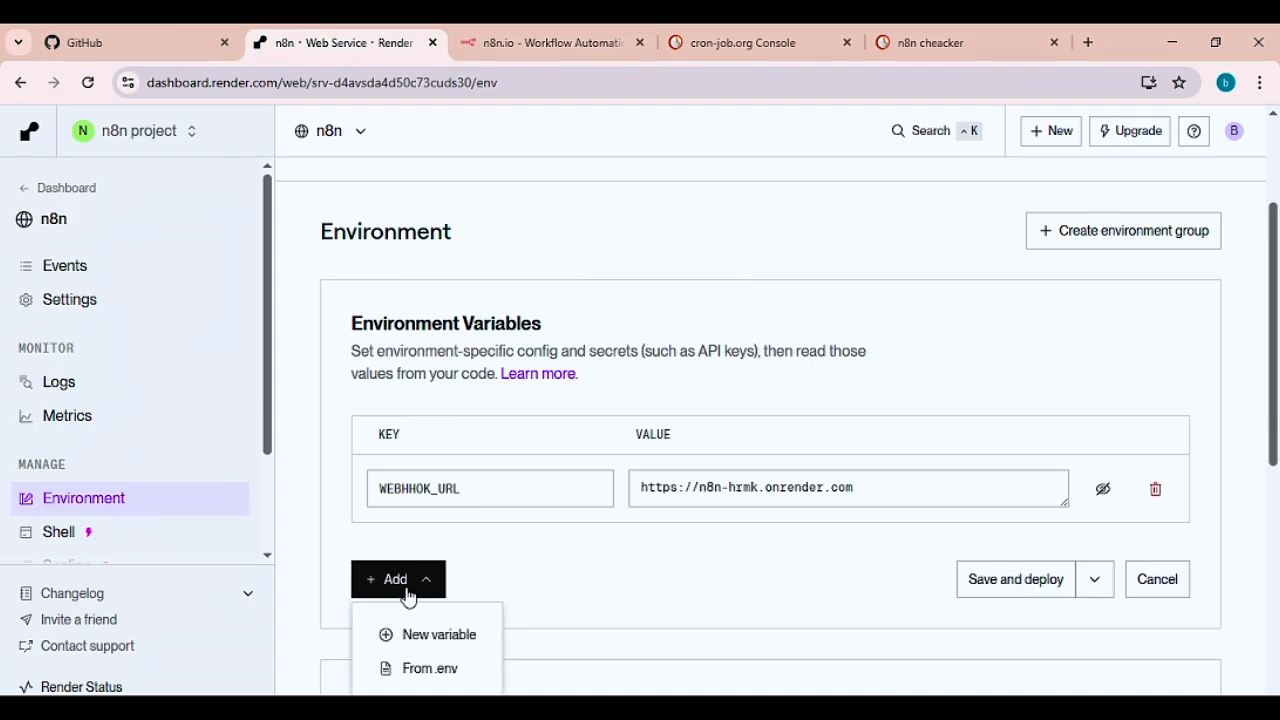
{"action": "left_click", "coordinate": [425, 633]}
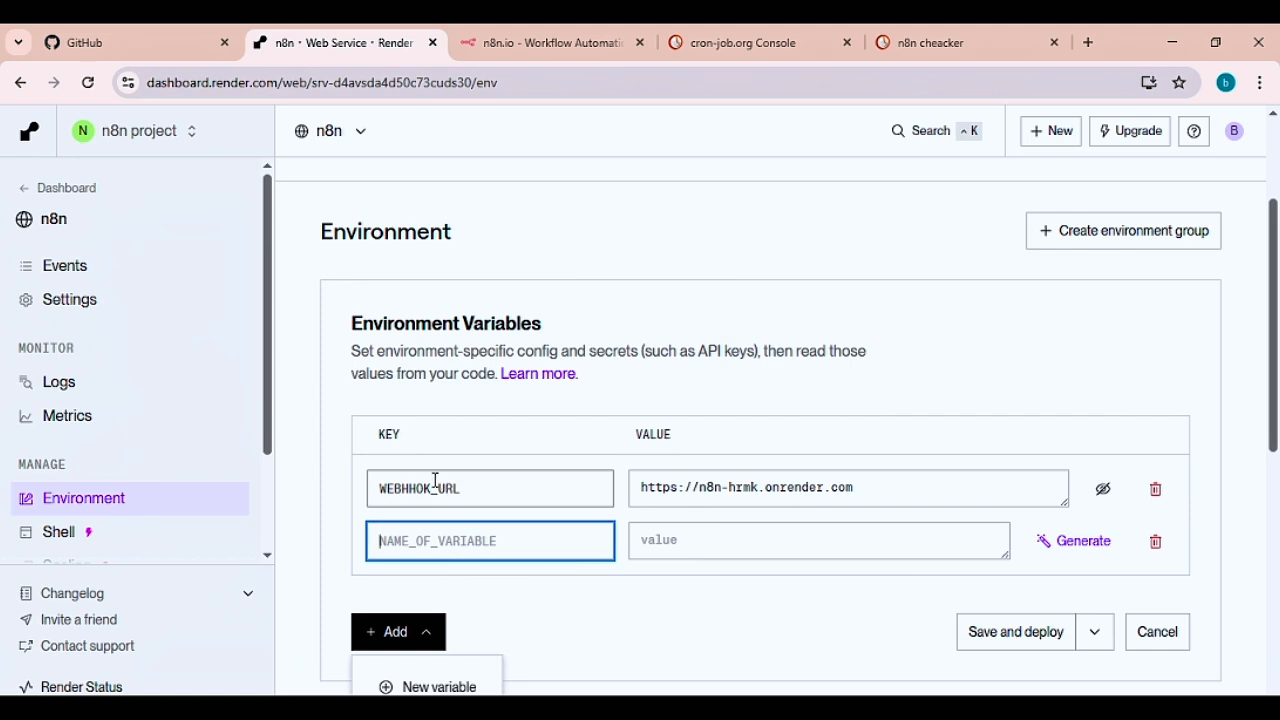
{"action": "left_click_drag", "start_coordinate": [433, 487], "coordinate": [388, 481]}
{"action": "key", "text": "ctrl+c"}
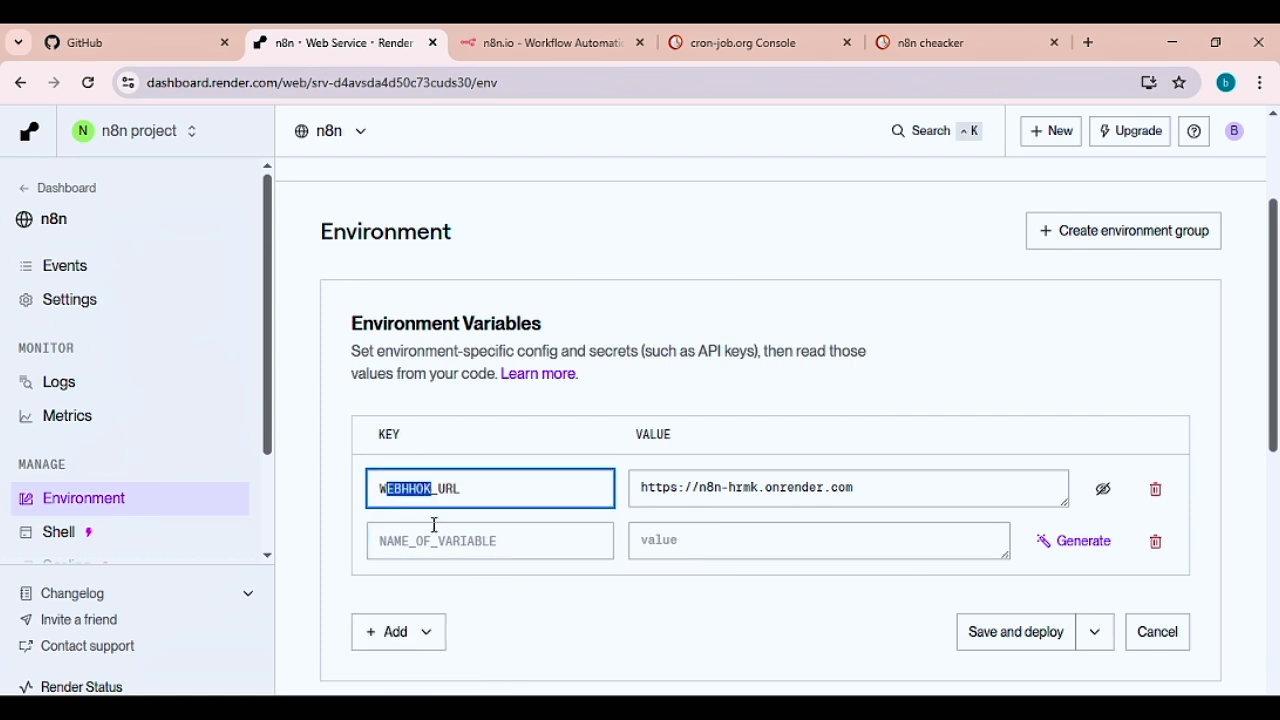
{"action": "left_click", "coordinate": [452, 541]}
{"action": "key", "text": "ctrl+v"}
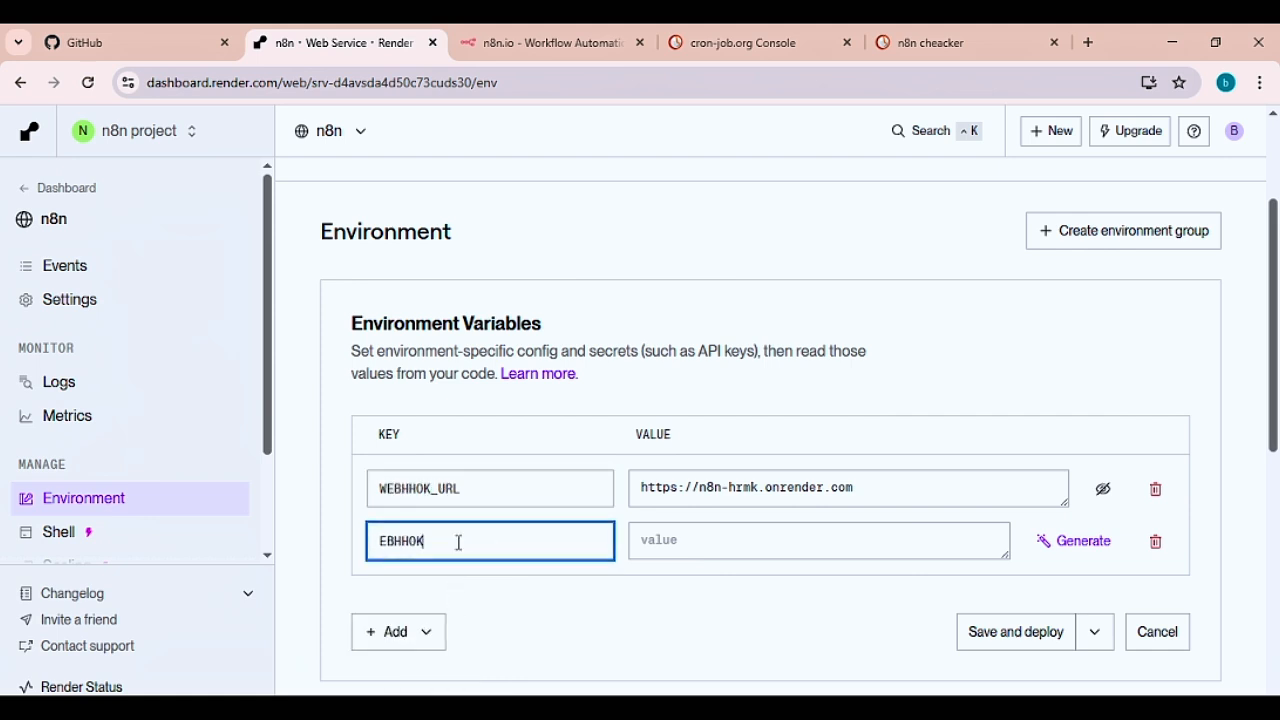
{"action": "left_click", "coordinate": [383, 544]}
{"action": "type", "text": "WEBHO"}
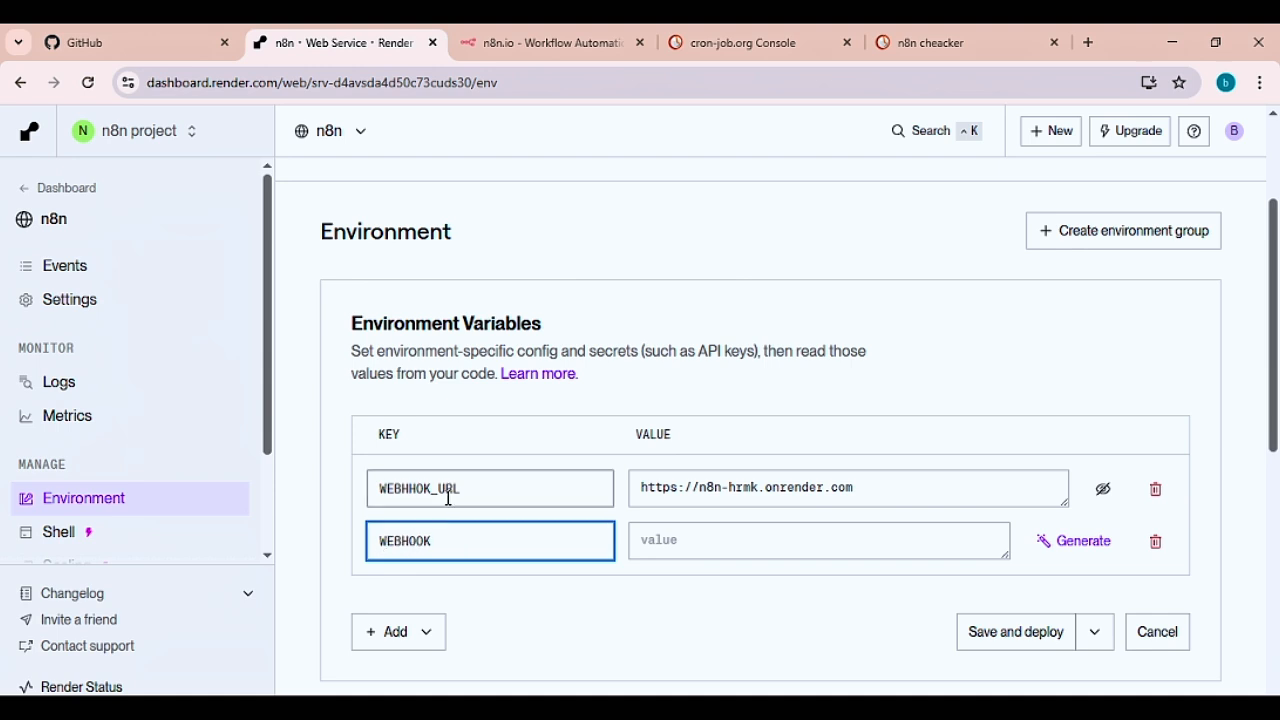
- Correct the first variable's key to WEBHOOK_URL
{"action": "left_click", "coordinate": [421, 487]}
{"action": "key", "text": "BackSpace"}
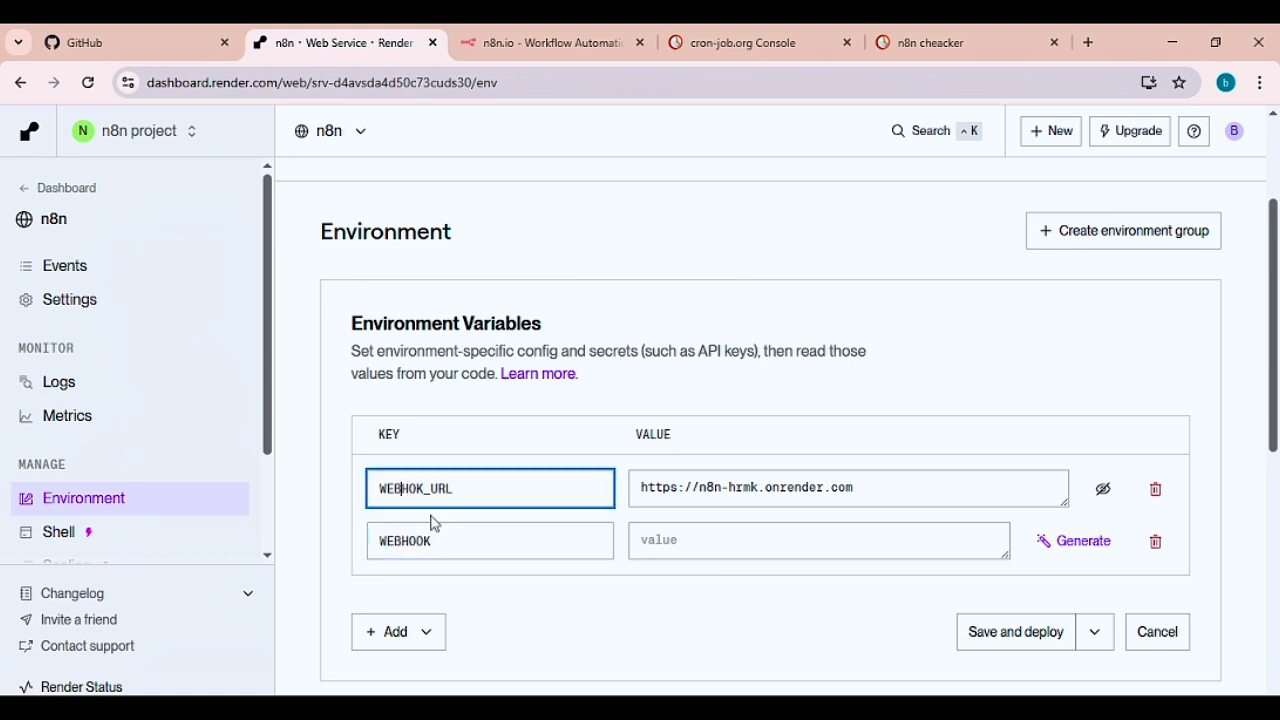
{"action": "type", "text": "O"}
{"action": "left_click", "coordinate": [451, 535]}
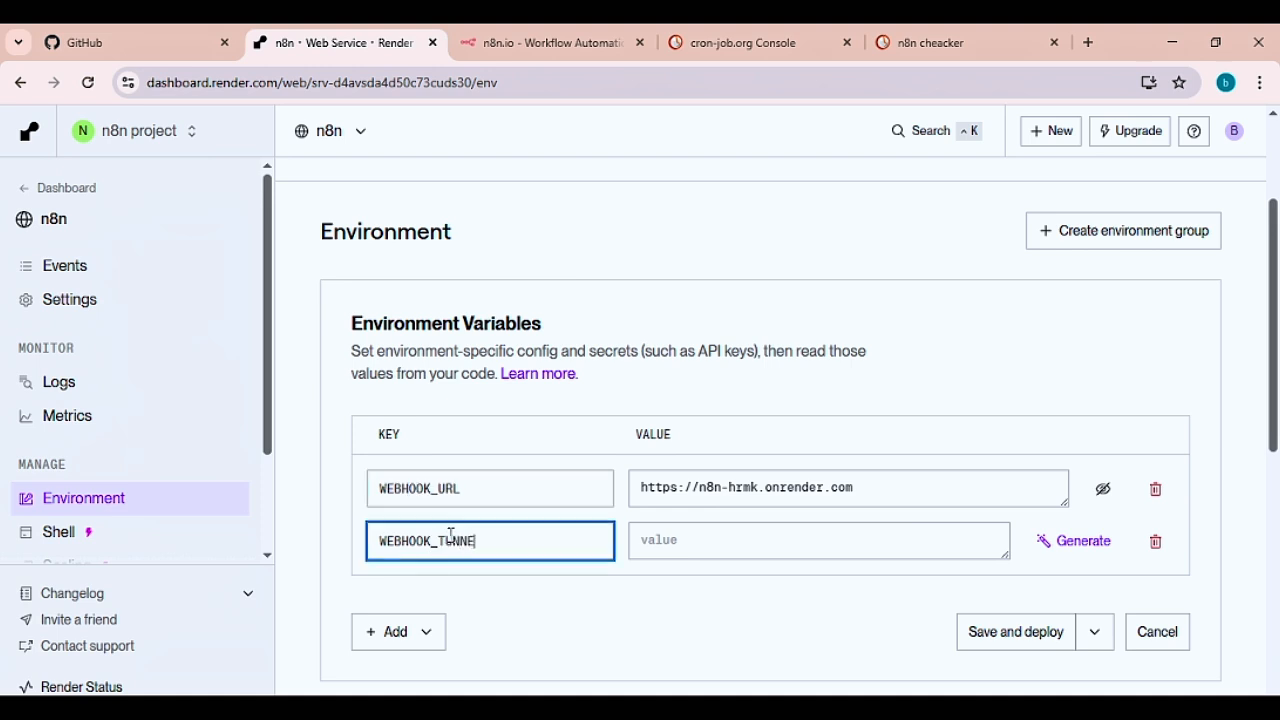
{"action": "triple_click", "coordinate": [737, 486]}
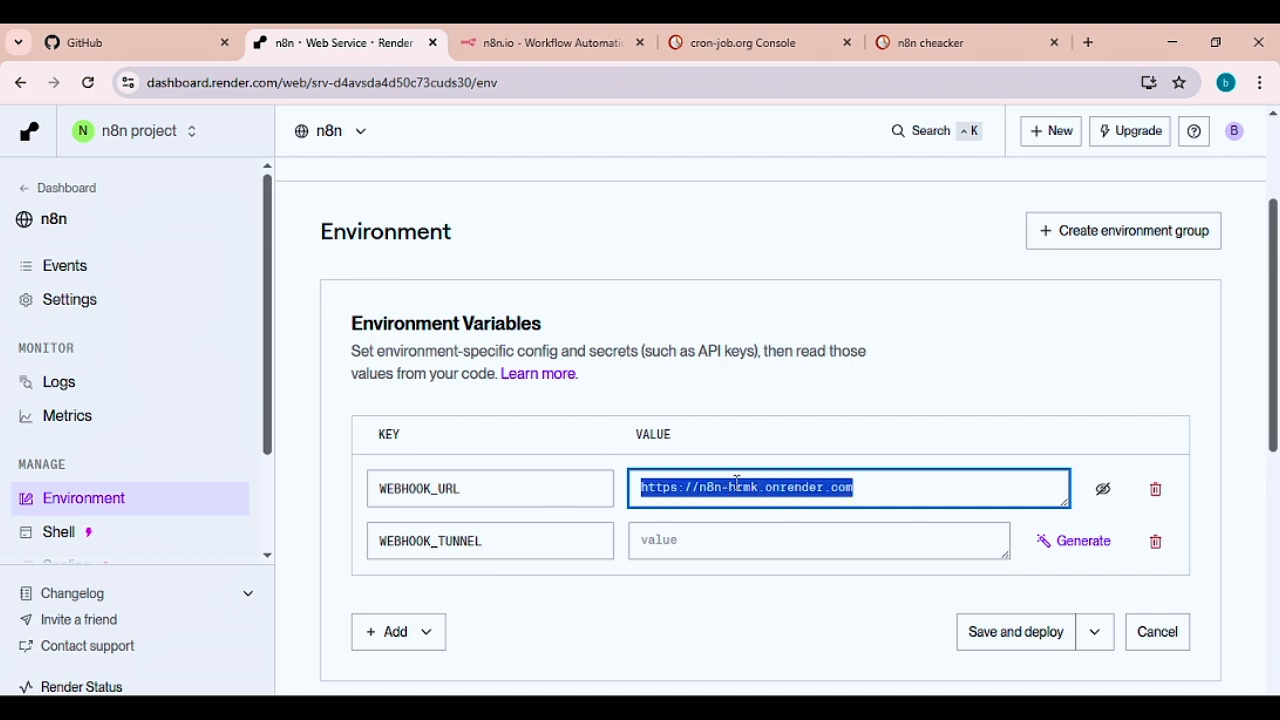
{"action": "key", "text": "ctrl+c"}
{"action": "left_click", "coordinate": [771, 548]}
{"action": "key", "text": "ctrl+v"}
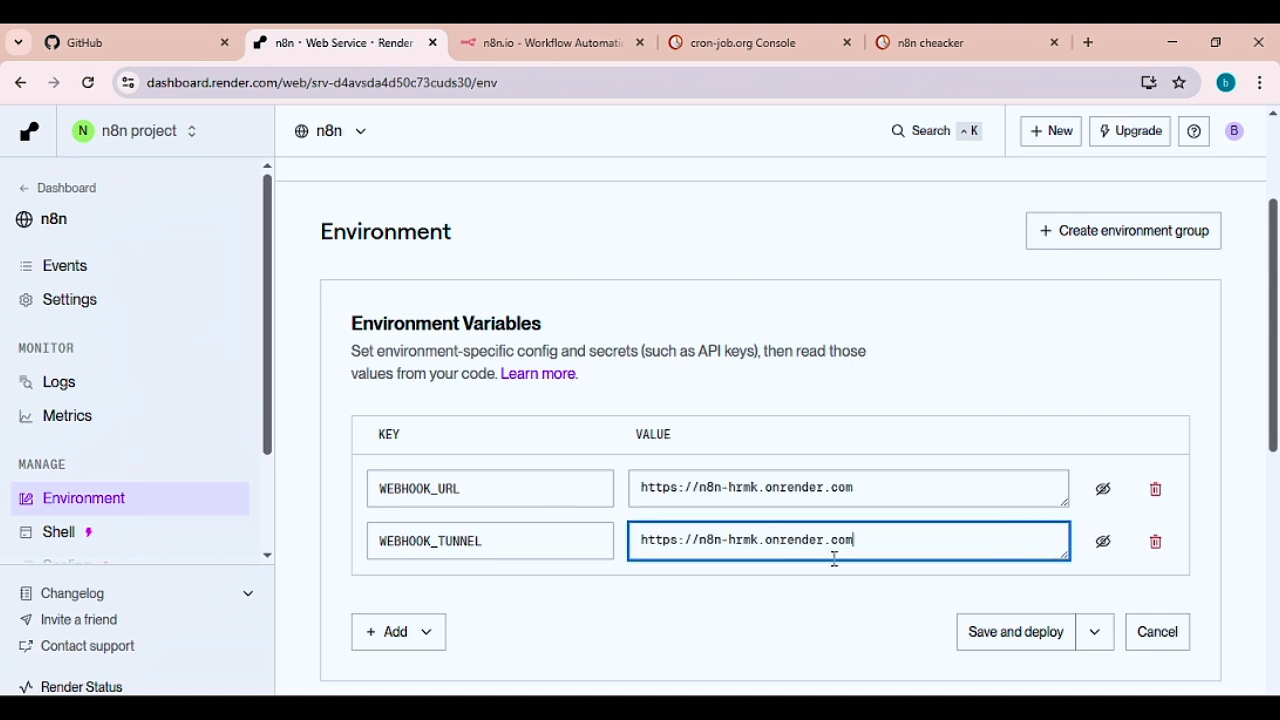
- Save the two environment variables and deploy the service with them
{"action": "scroll", "coordinate": [540, 627], "scroll_direction": "down", "scroll_amount": 2}
{"action": "left_click", "coordinate": [1078, 456]}
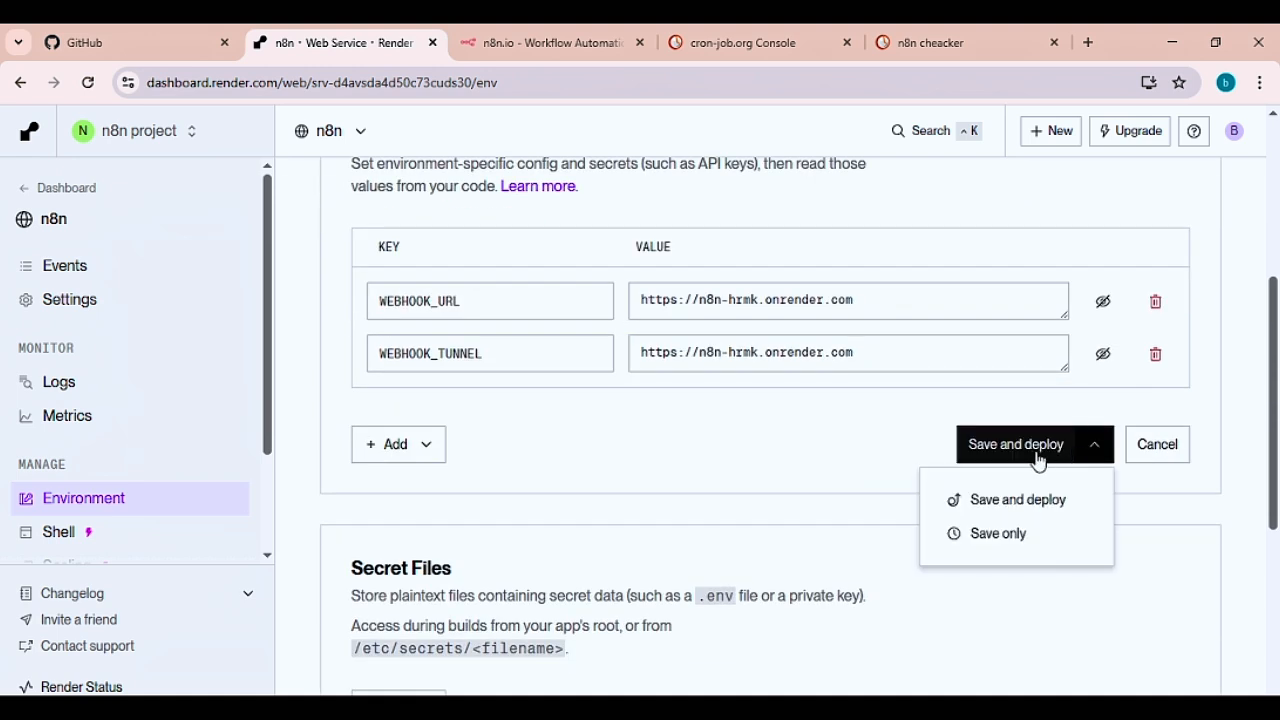
{"action": "left_click", "coordinate": [1038, 457]}
- Reload the n8n page and check the status page's availability and latency and the service's deploy events on Render
{"action": "key", "text": "ctrl+Tab"}
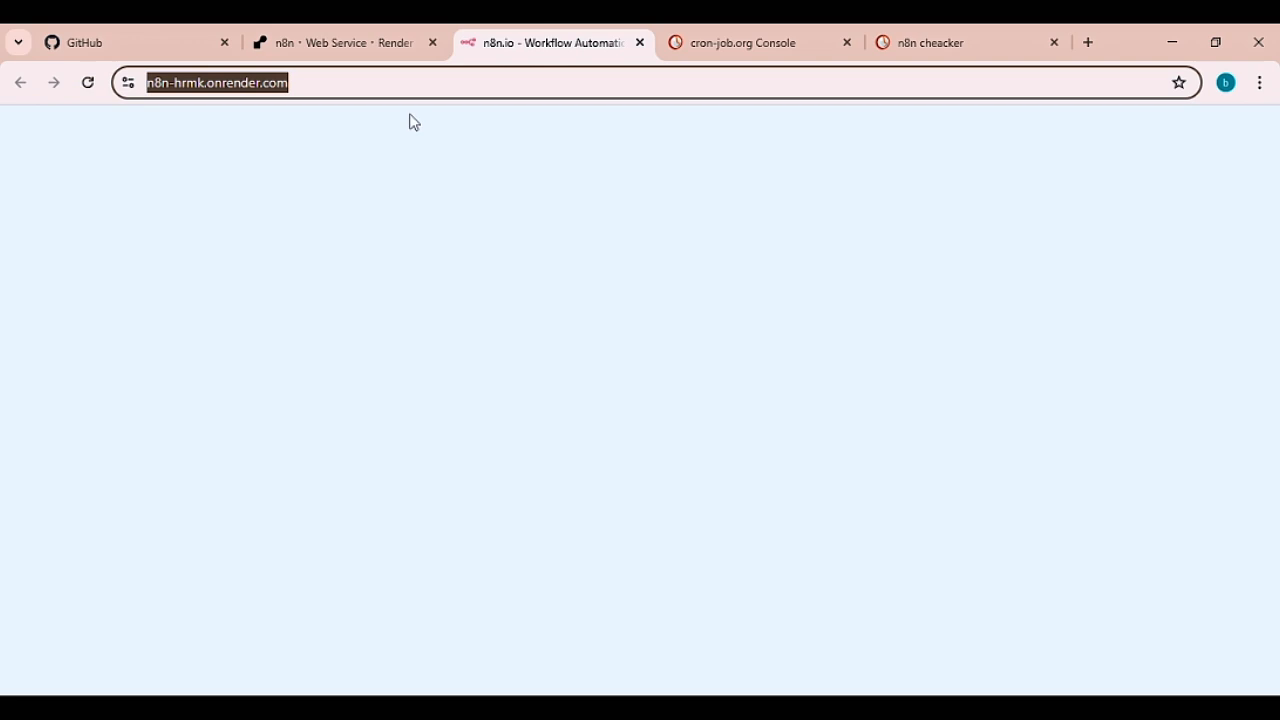
{"action": "left_click", "coordinate": [88, 82]}
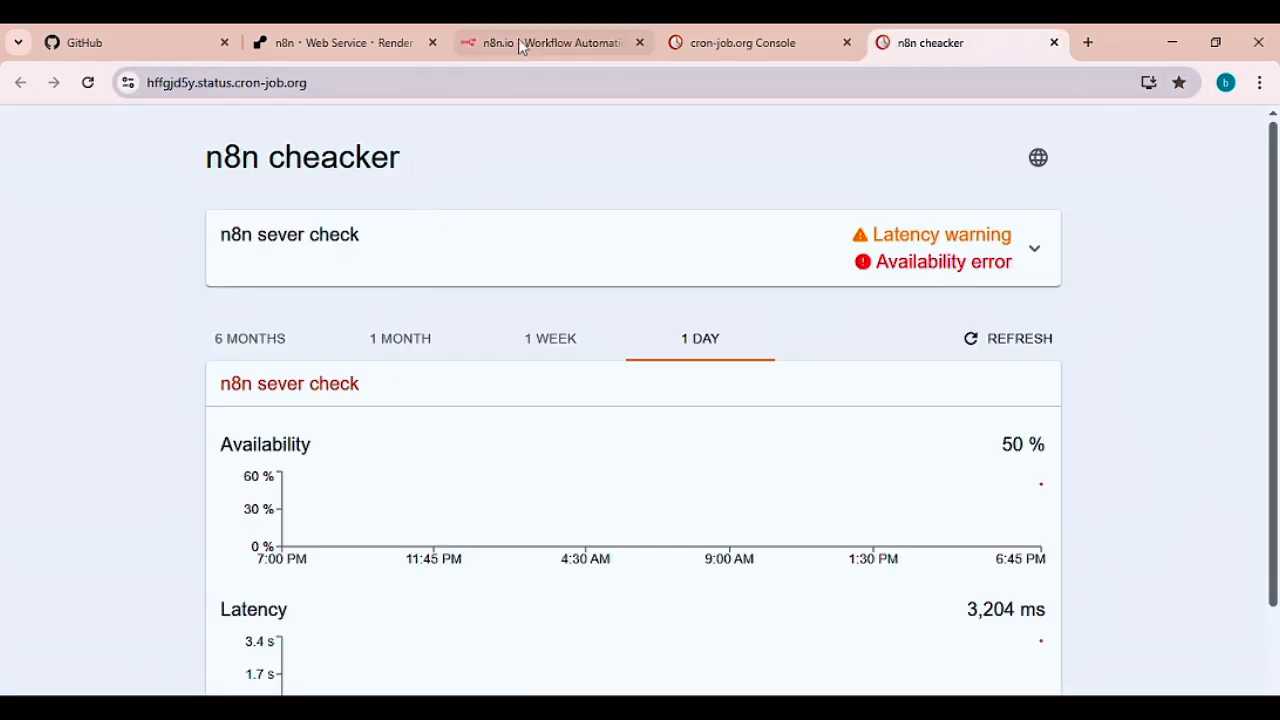
{"action": "left_click", "coordinate": [521, 45]}
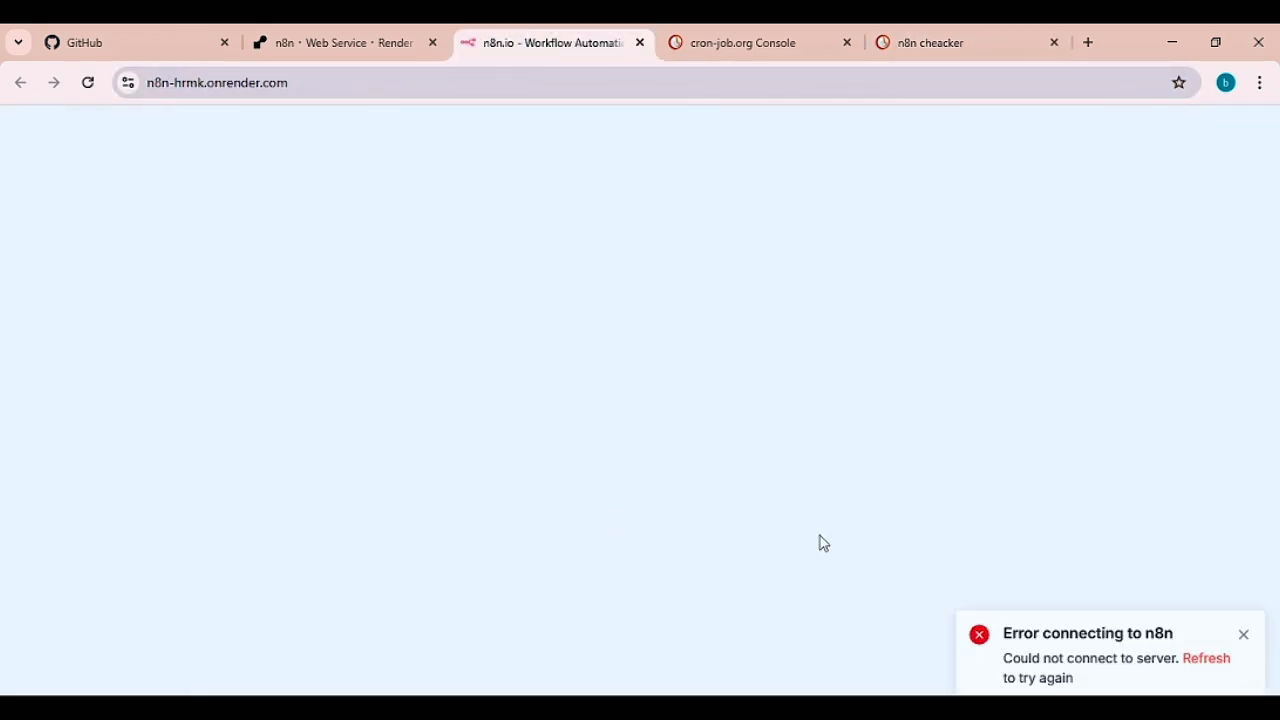
{"action": "left_click", "coordinate": [895, 32]}
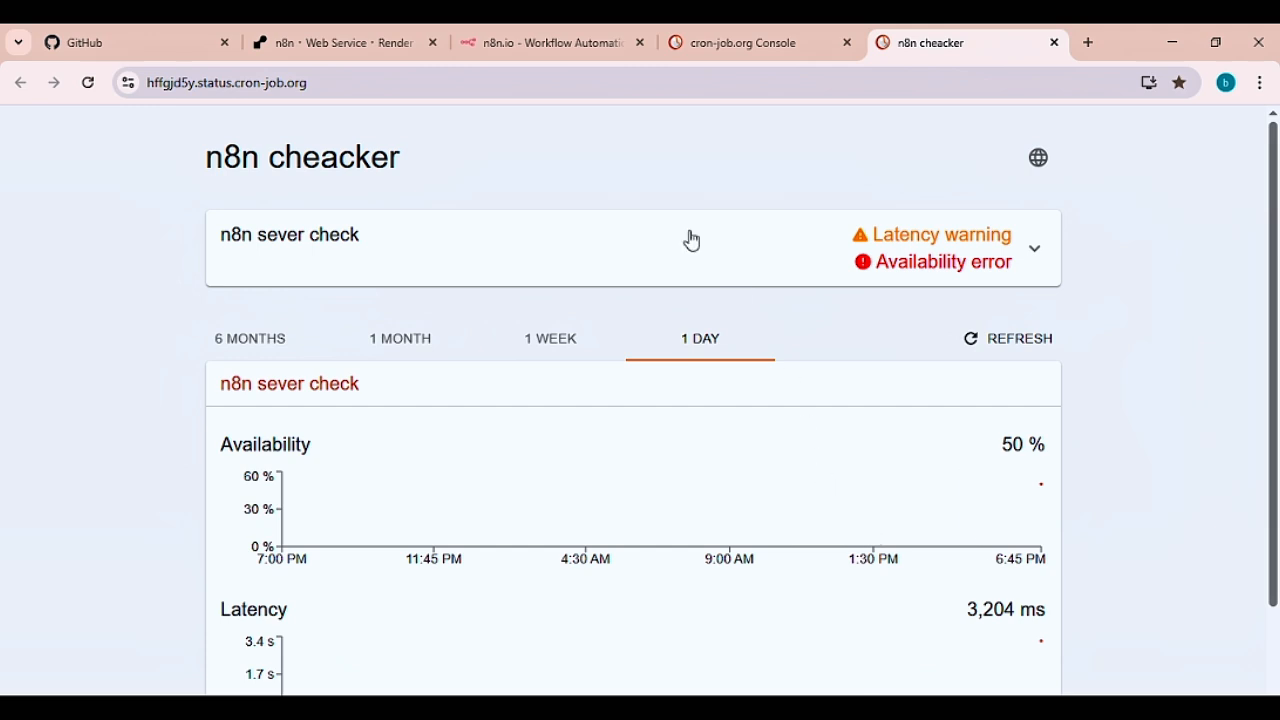
{"action": "scroll", "coordinate": [830, 320], "scroll_direction": "down", "scroll_amount": 1}
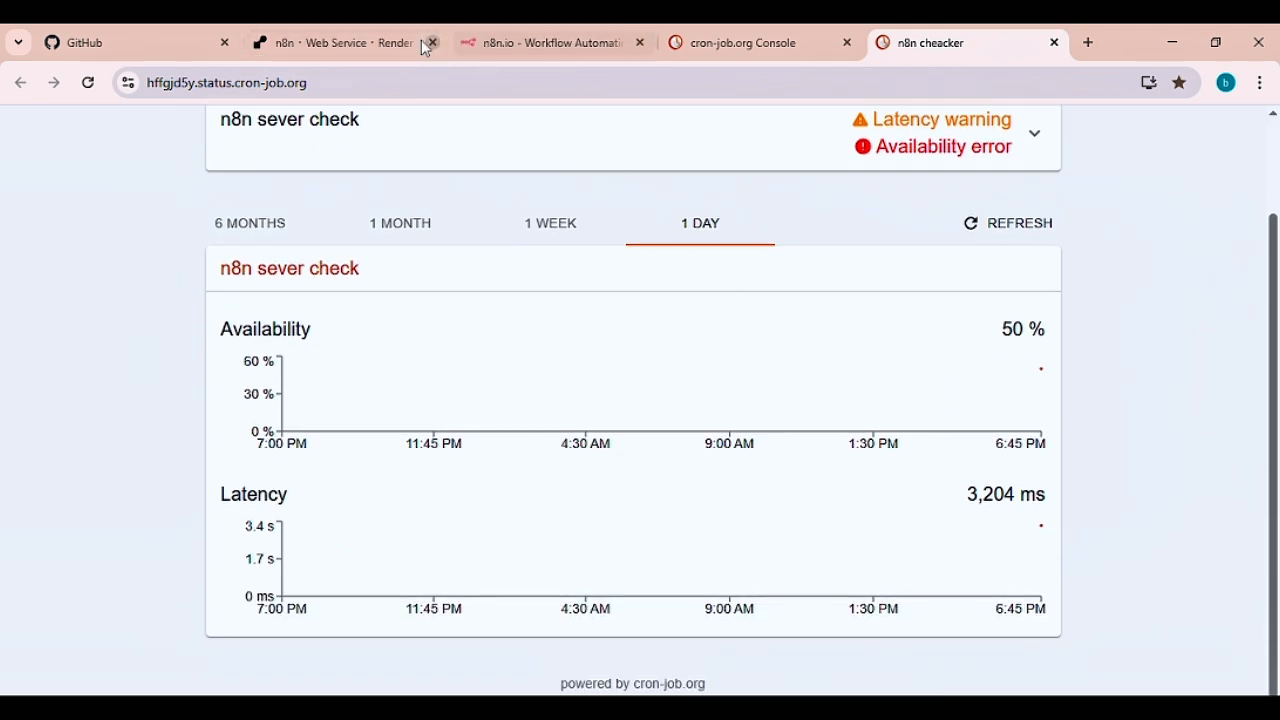
{"action": "left_click", "coordinate": [337, 35]}
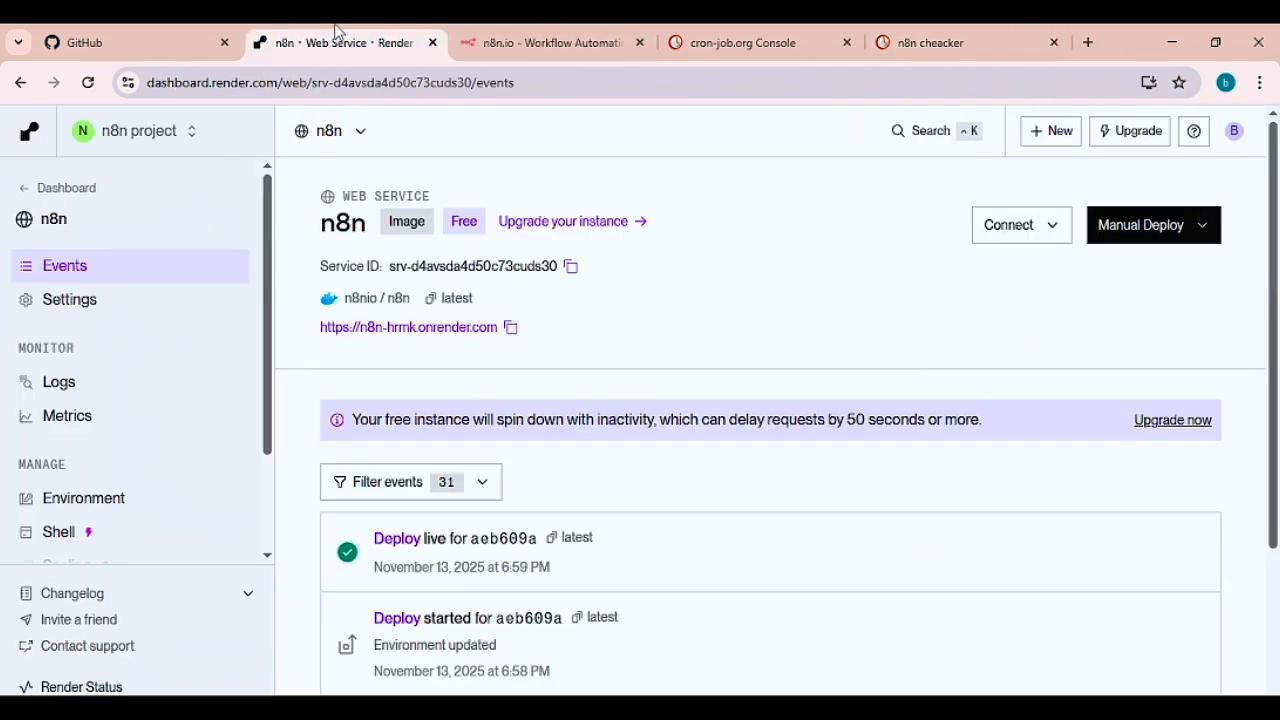
- Return to the n8n page at n8n-hrmk.onrender.com and keep reloading it to check whether the deployed instance responds
{"action": "left_click", "coordinate": [543, 32]}
{"action": "left_click", "coordinate": [88, 83]}
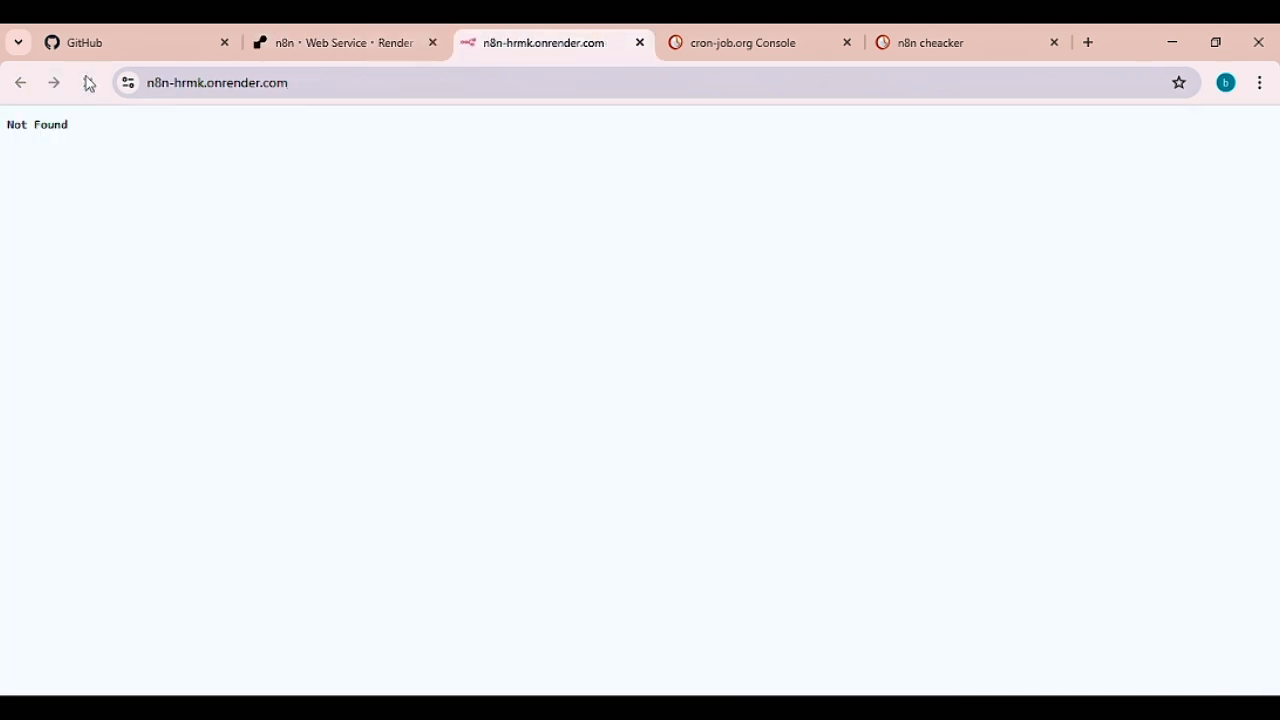
{"action": "left_click", "coordinate": [88, 88]}
{"action": "left_click", "coordinate": [87, 90]}
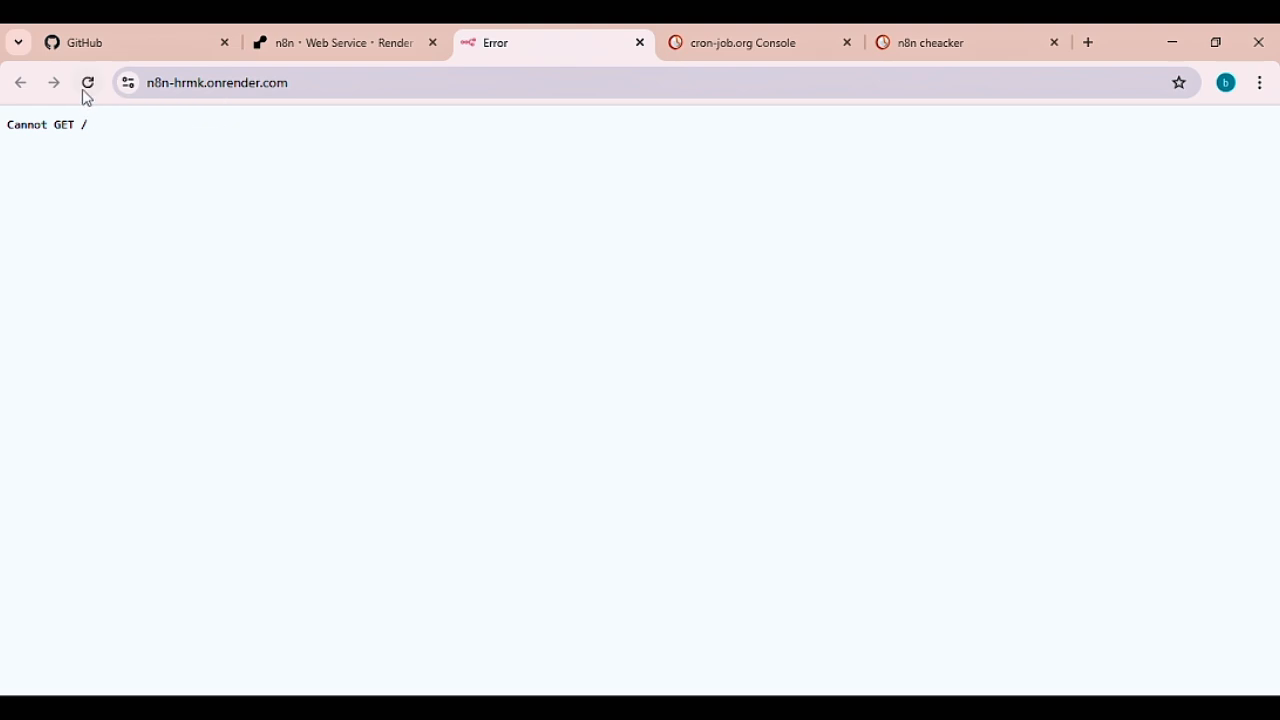
{"action": "left_click", "coordinate": [88, 86]}
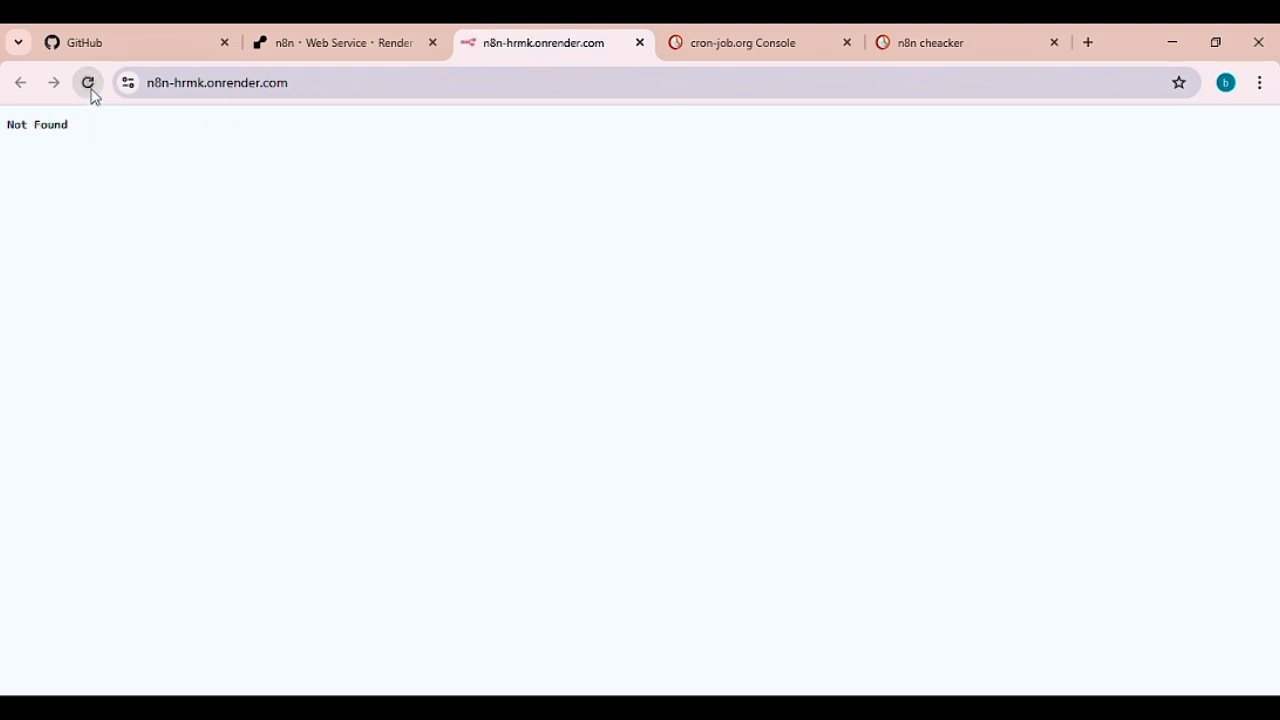
{"action": "left_click", "coordinate": [89, 88]}
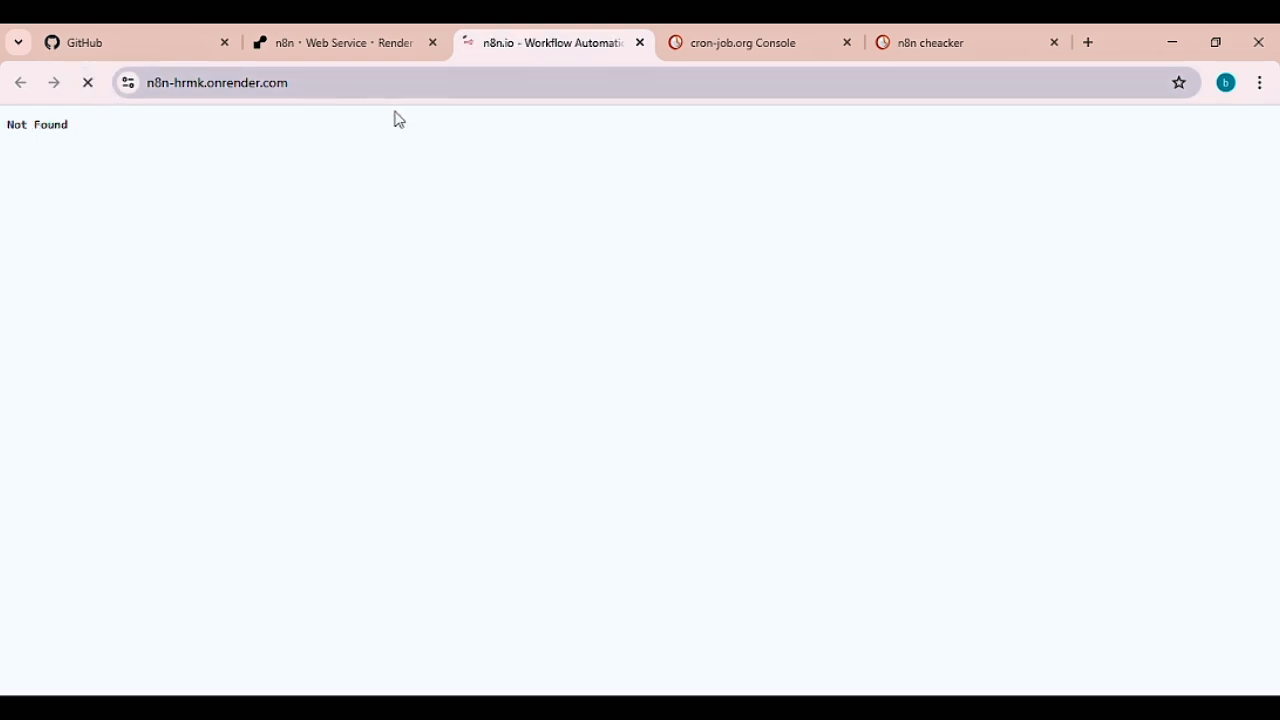
- Search Google for google cloud console in a new tab, reload the n8n page meanwhile, and open the Google Cloud Console result
{"action": "left_click", "coordinate": [1087, 42]}
{"action": "type", "text": "GOOG"}
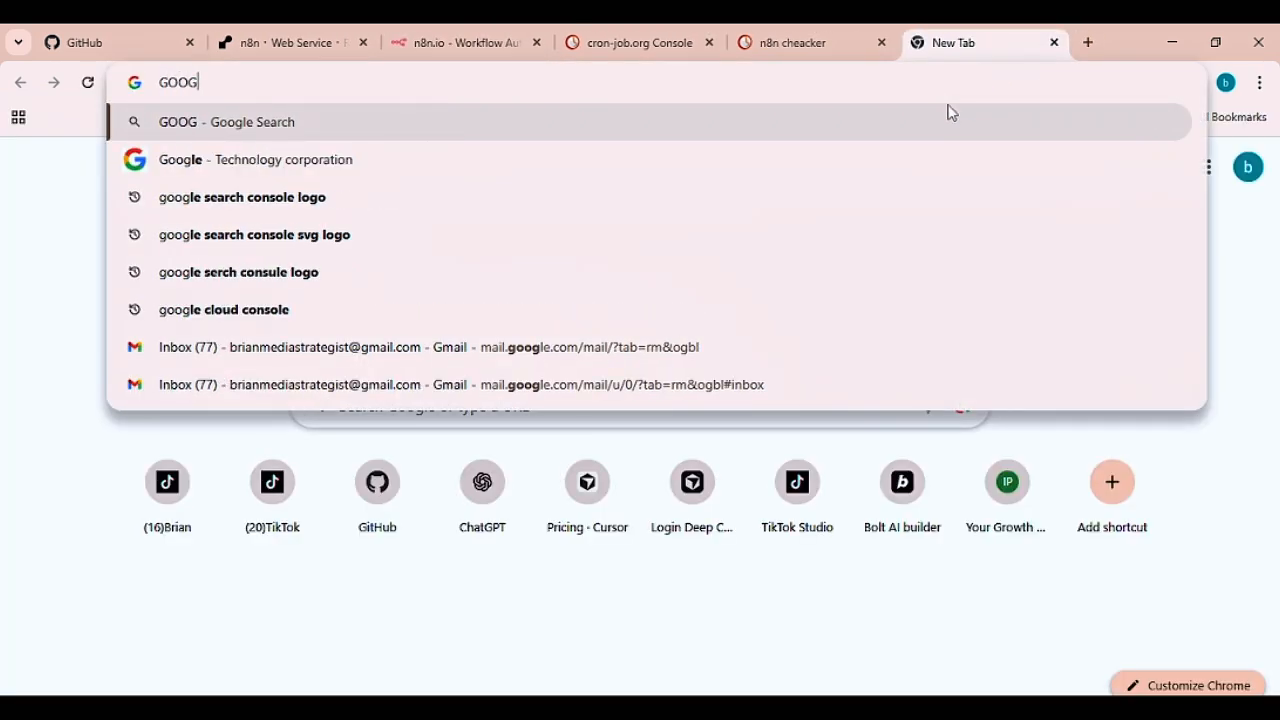
{"action": "type", "text": "LE CLOUDE"}
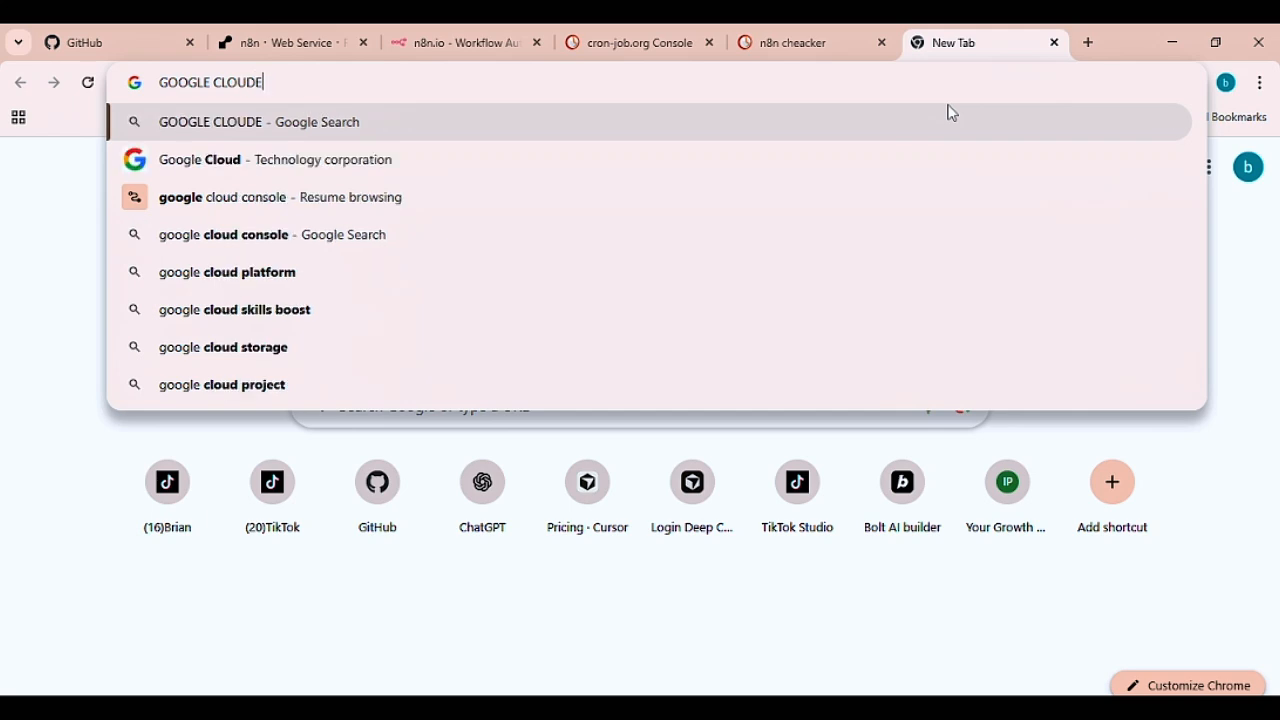
{"action": "left_click", "coordinate": [420, 240]}
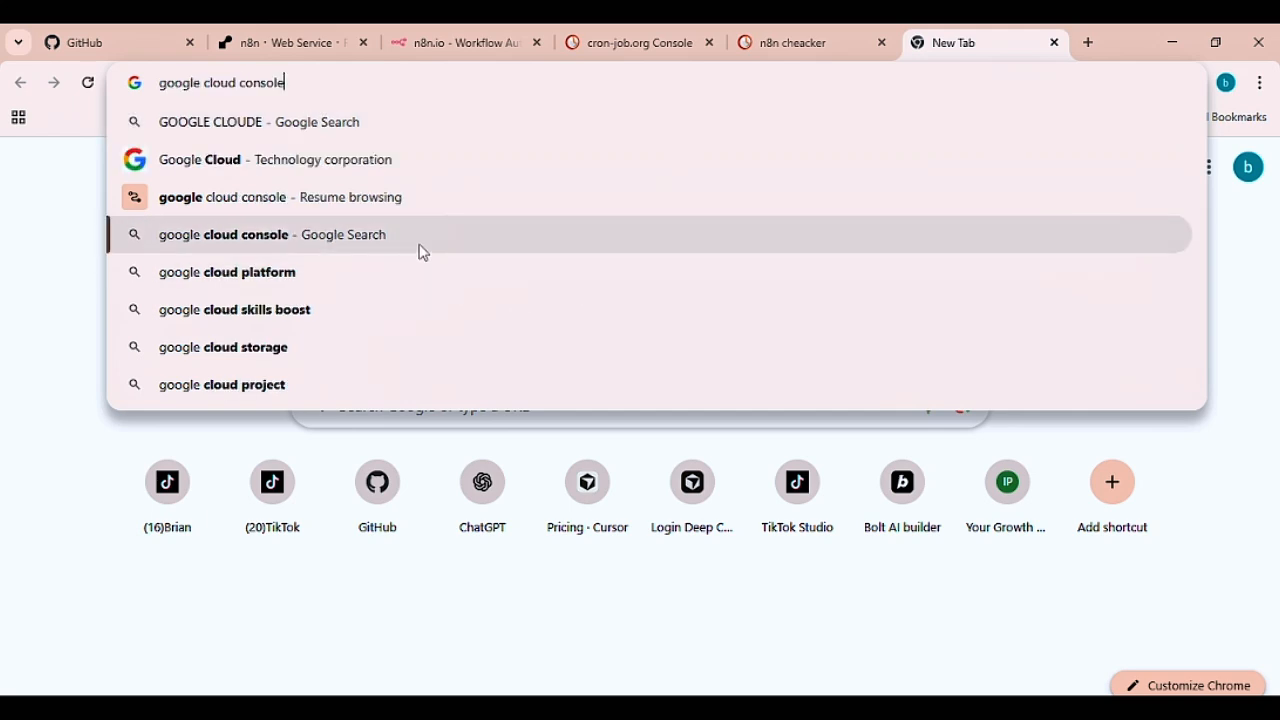
{"action": "left_click", "coordinate": [410, 42]}
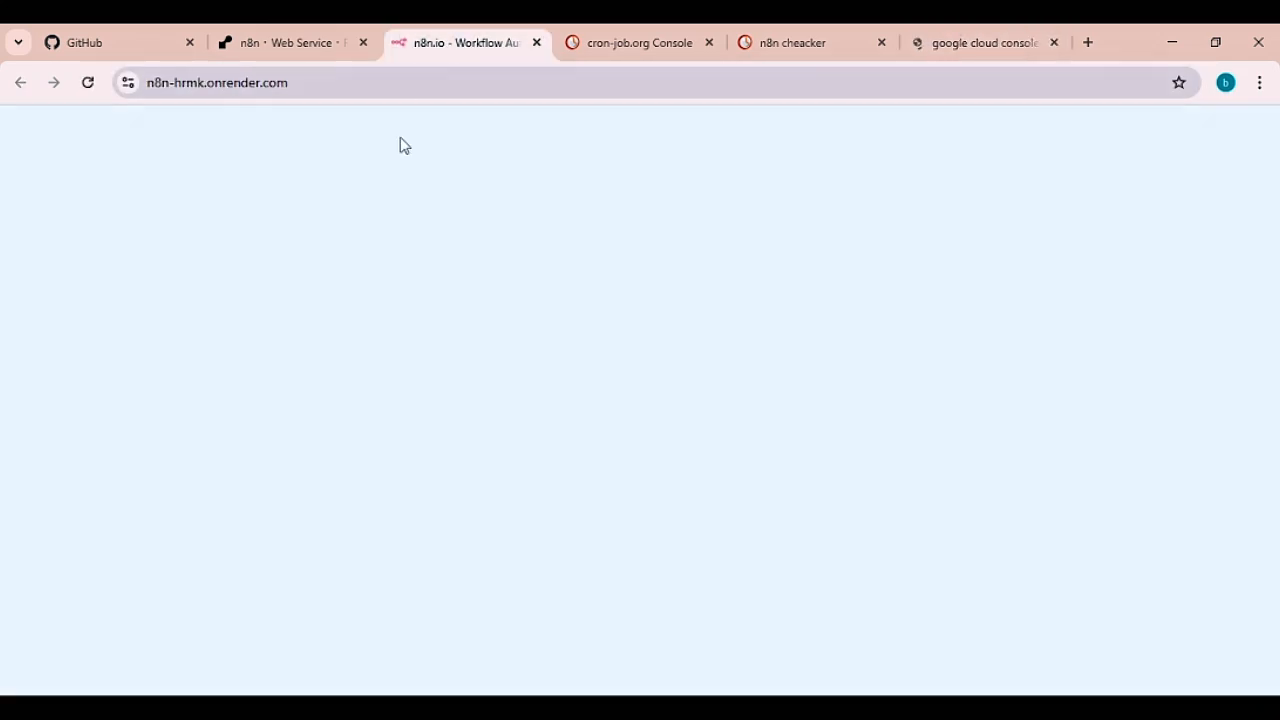
{"action": "left_click", "coordinate": [88, 82]}
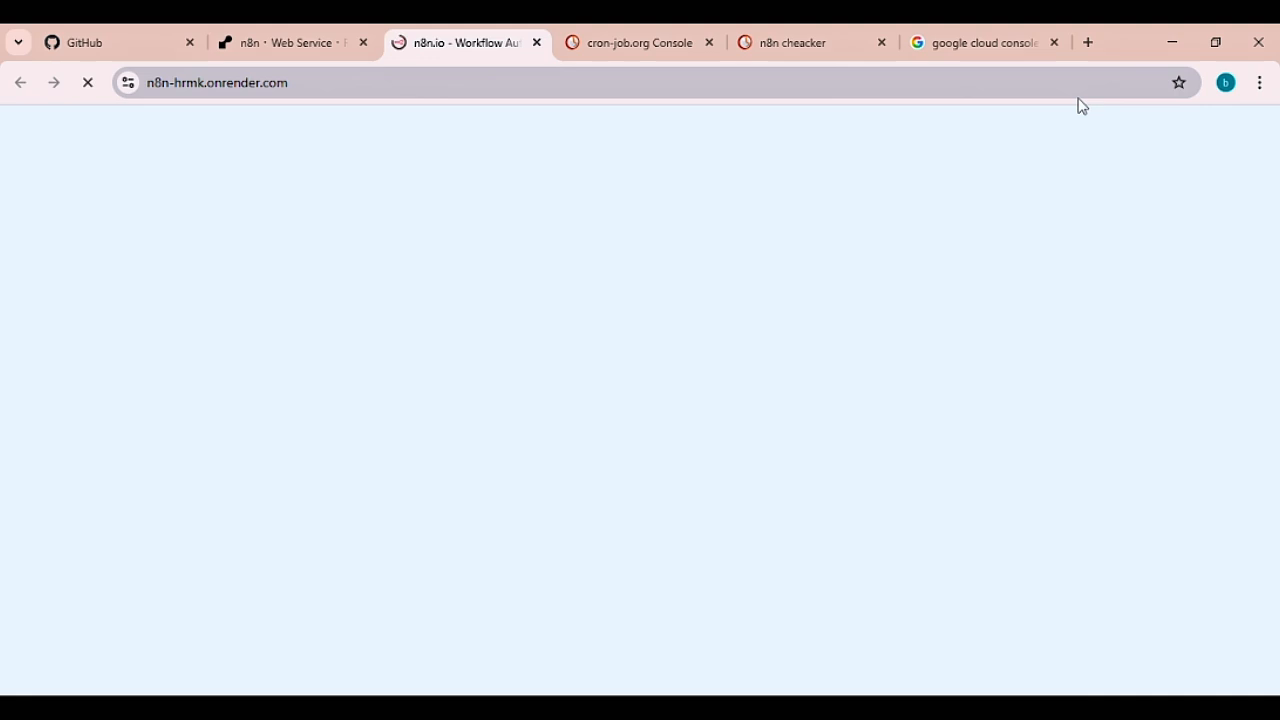
{"action": "left_click", "coordinate": [942, 40]}
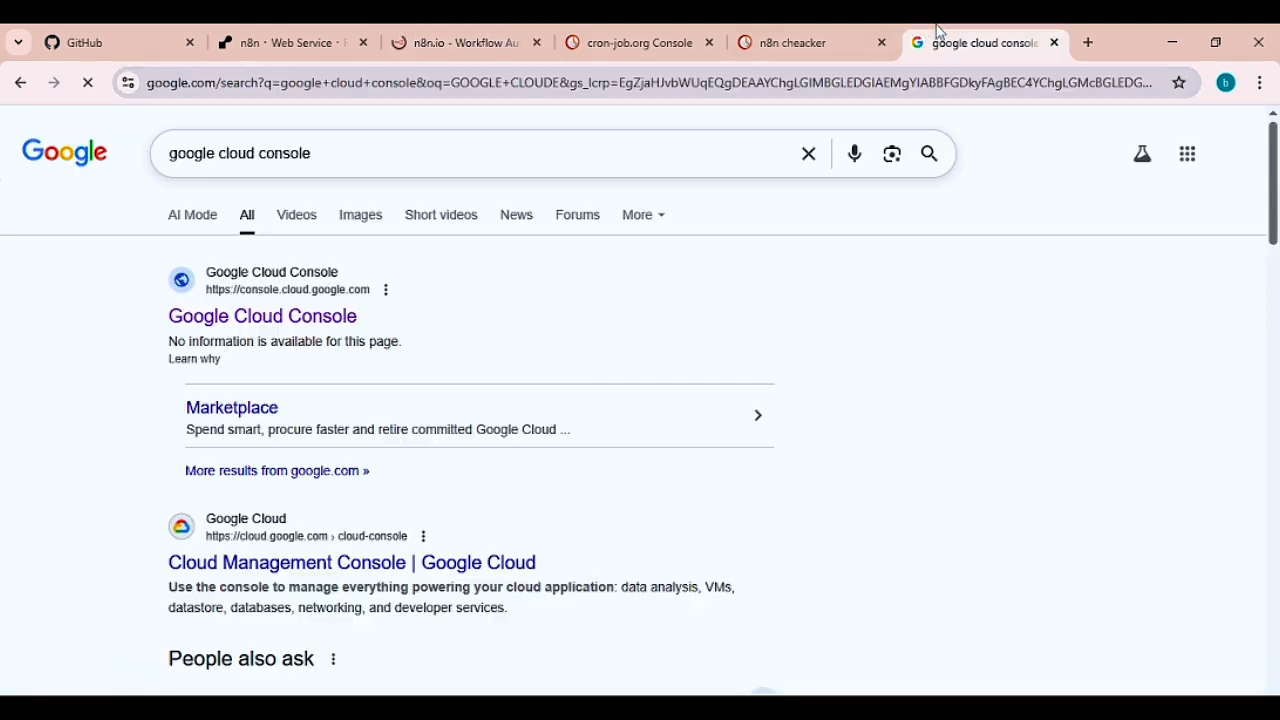
{"action": "left_click", "coordinate": [220, 318]}
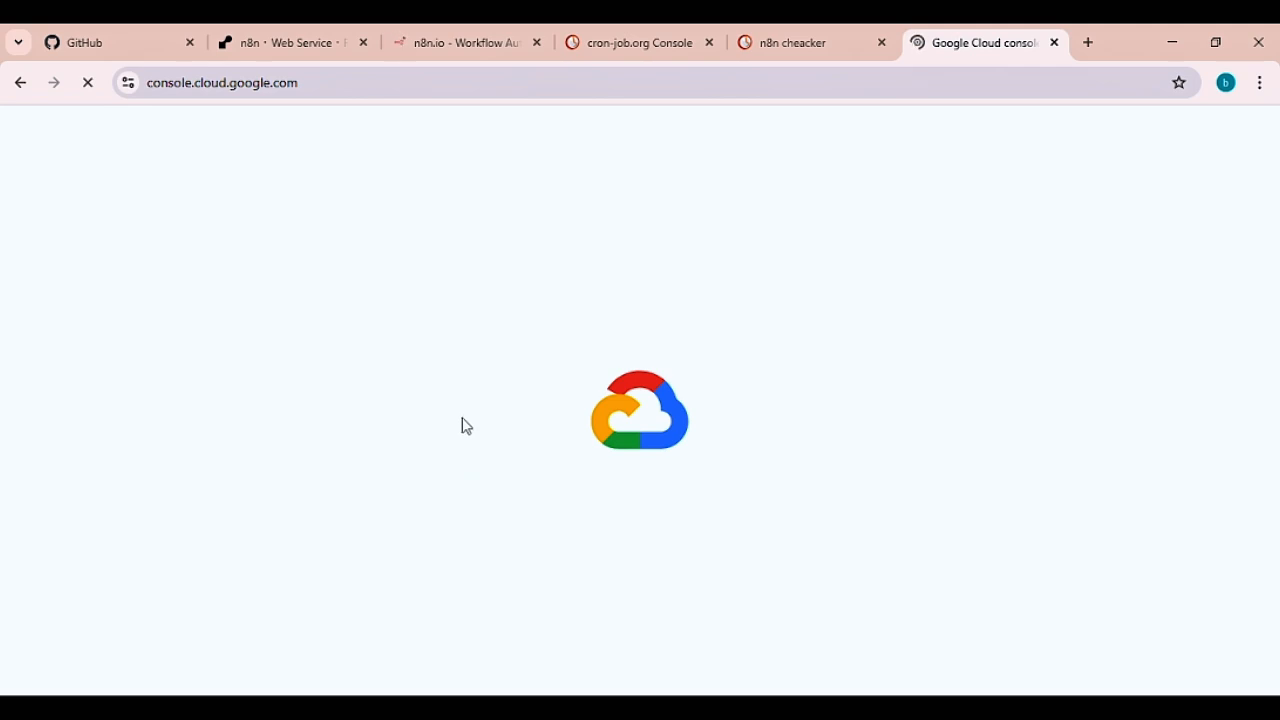
- Close the cron-job.org Console tab, check the n8n page's loading, and return to Google Cloud
{"action": "left_click", "coordinate": [711, 44]}
{"action": "left_click", "coordinate": [600, 43]}
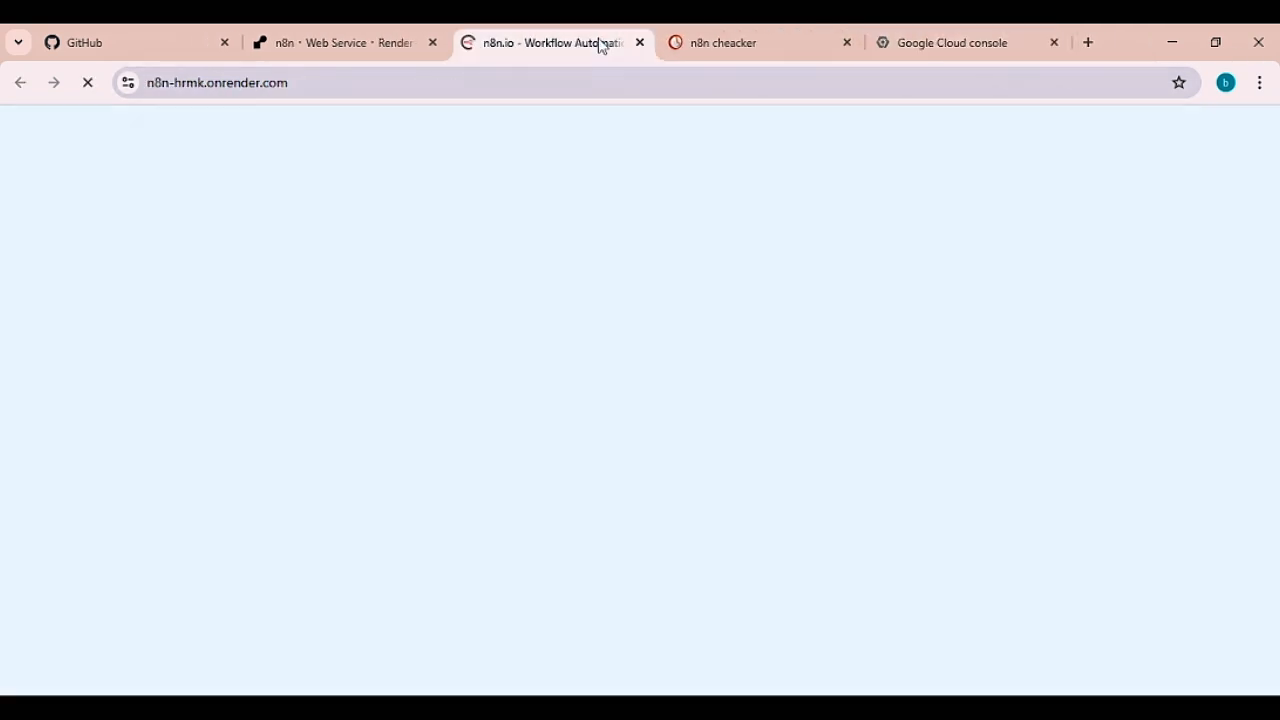
{"action": "left_click", "coordinate": [931, 28]}
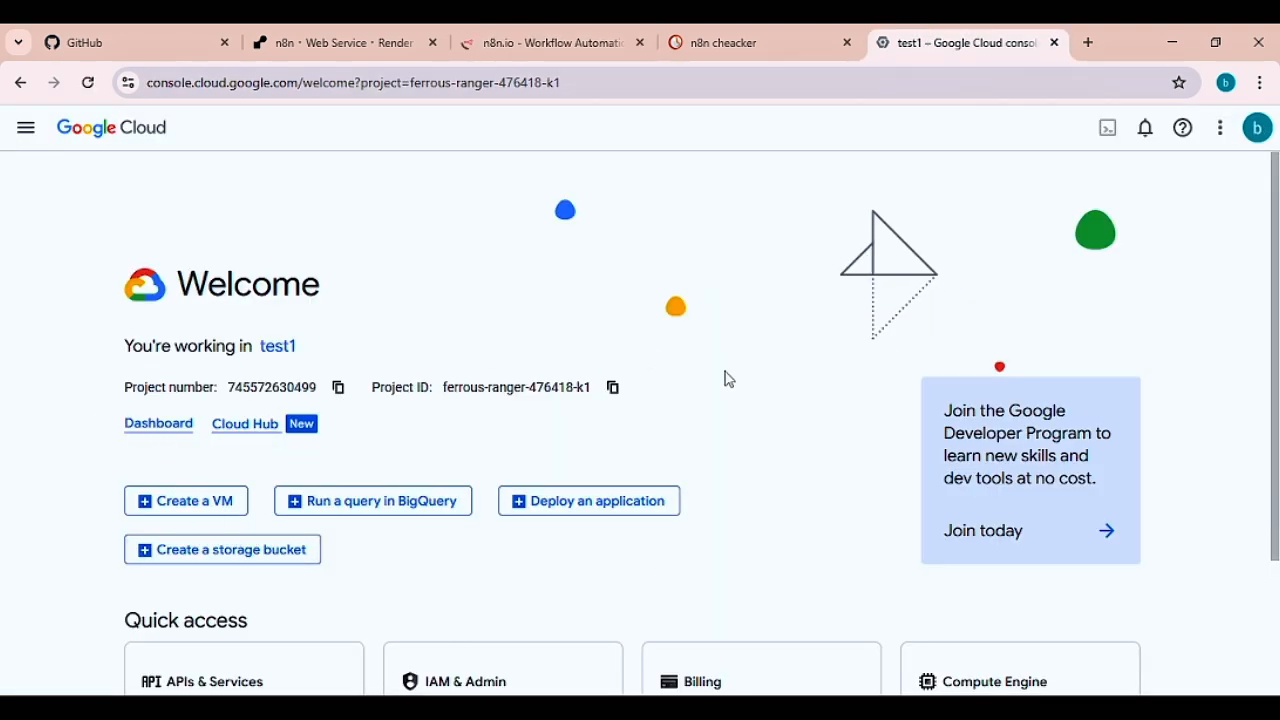
- Create a new Google Cloud project named N8N SERVER with no organization, checking the n8n page while it is created
{"action": "scroll", "coordinate": [894, 460], "scroll_direction": "down", "scroll_amount": 2}
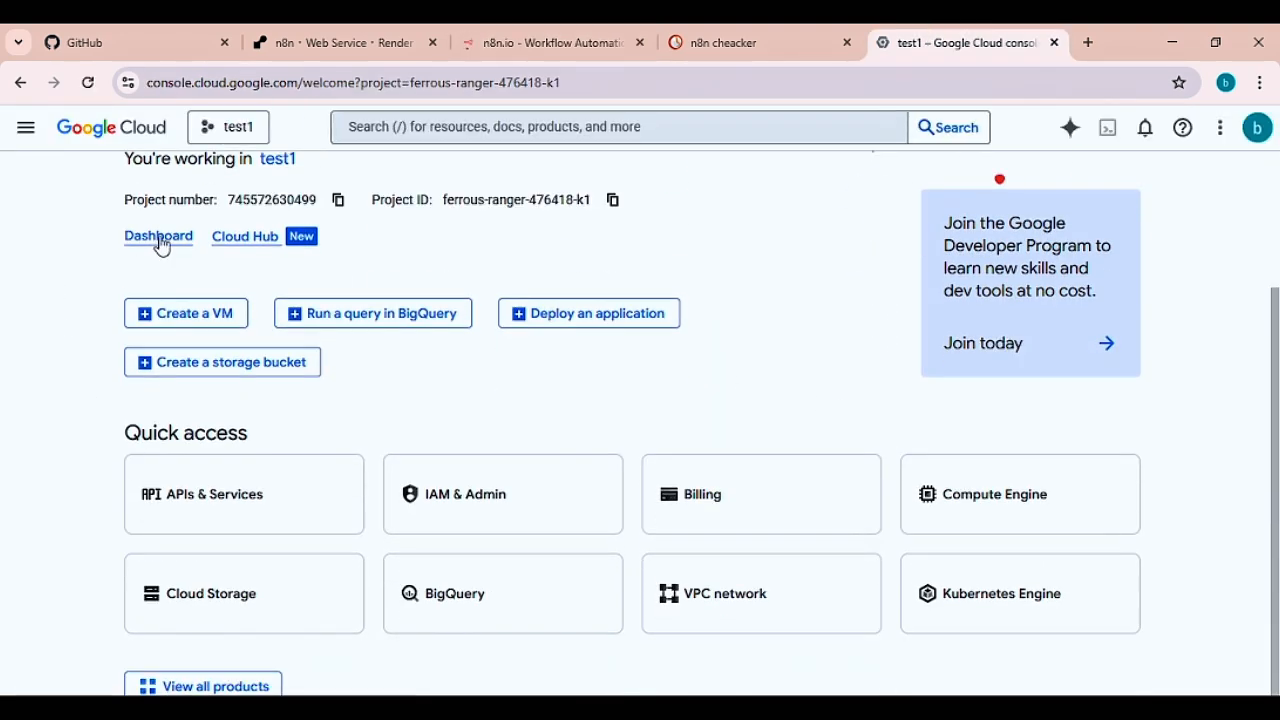
{"action": "left_click", "coordinate": [159, 238]}
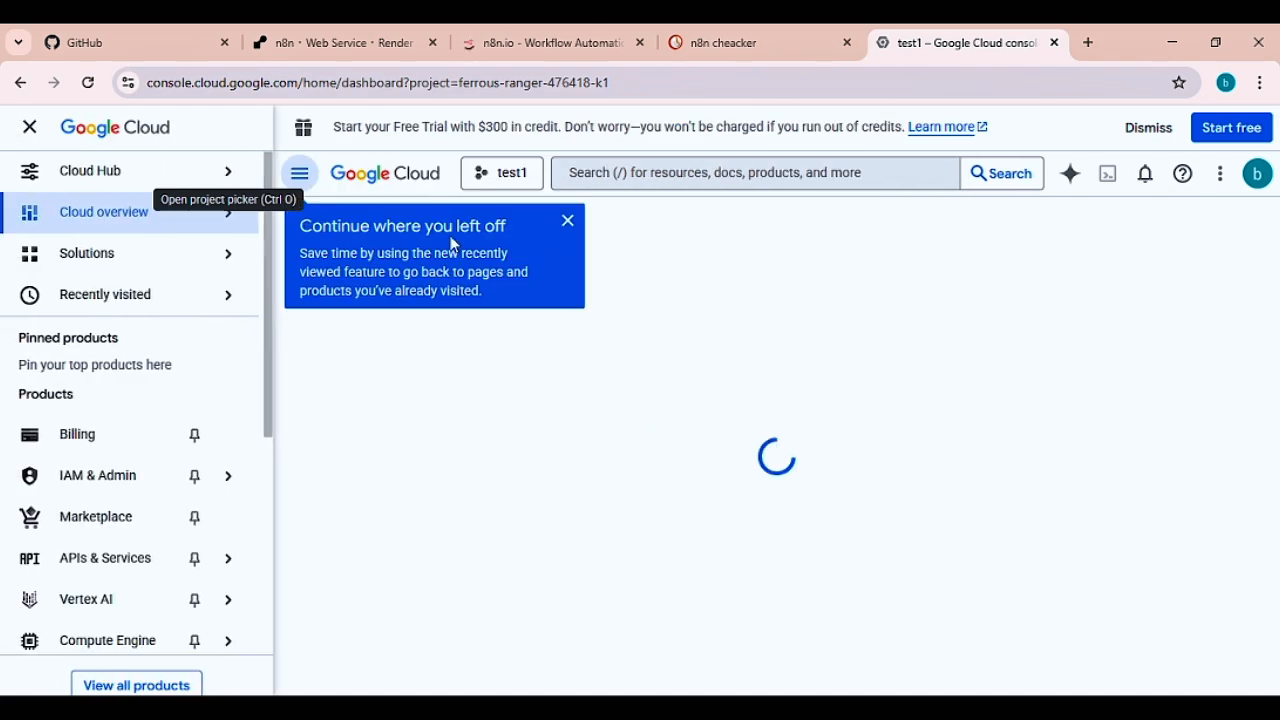
{"action": "left_click", "coordinate": [569, 222]}
{"action": "left_click", "coordinate": [501, 173]}
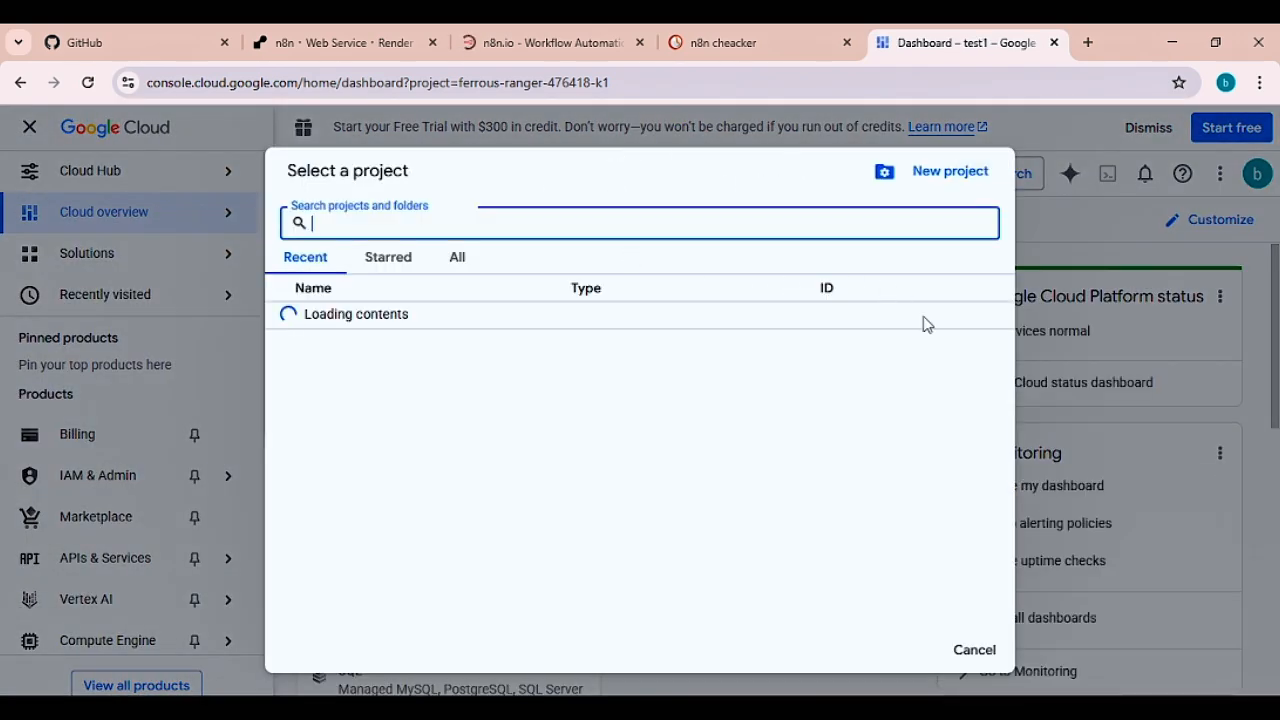
{"action": "left_click", "coordinate": [954, 173]}
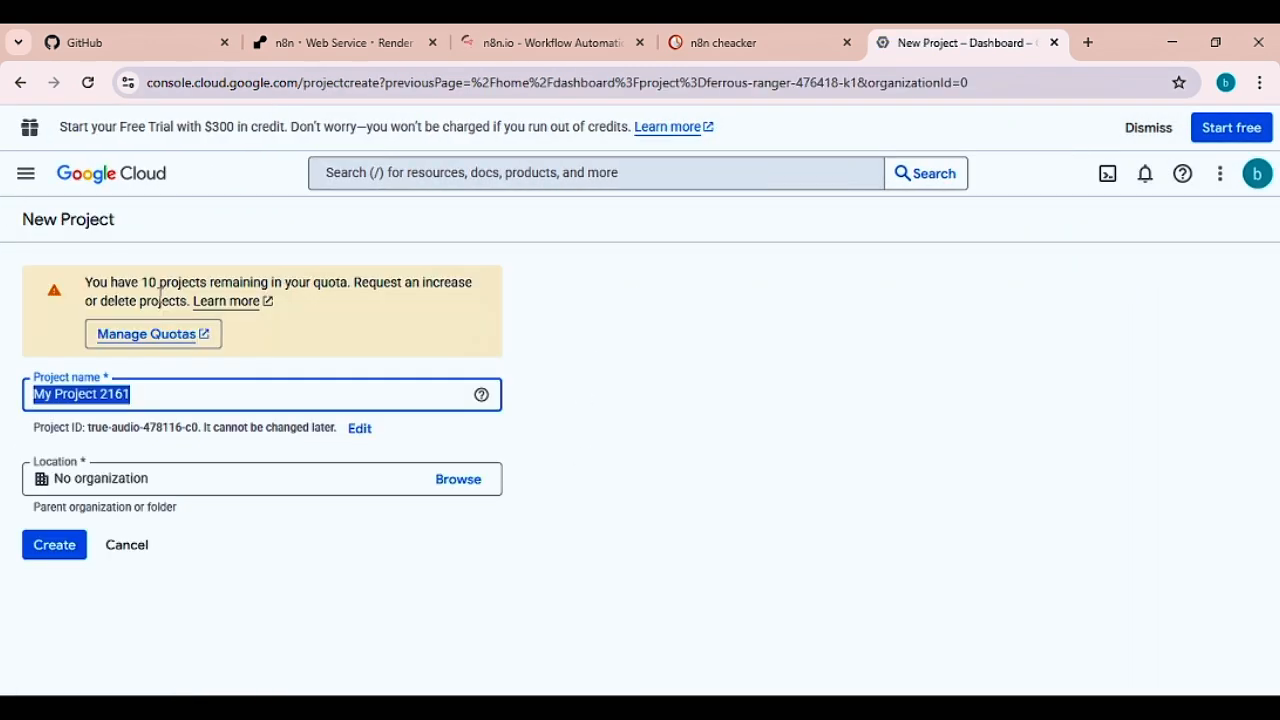
{"action": "type", "text": "N8N SERVER"}
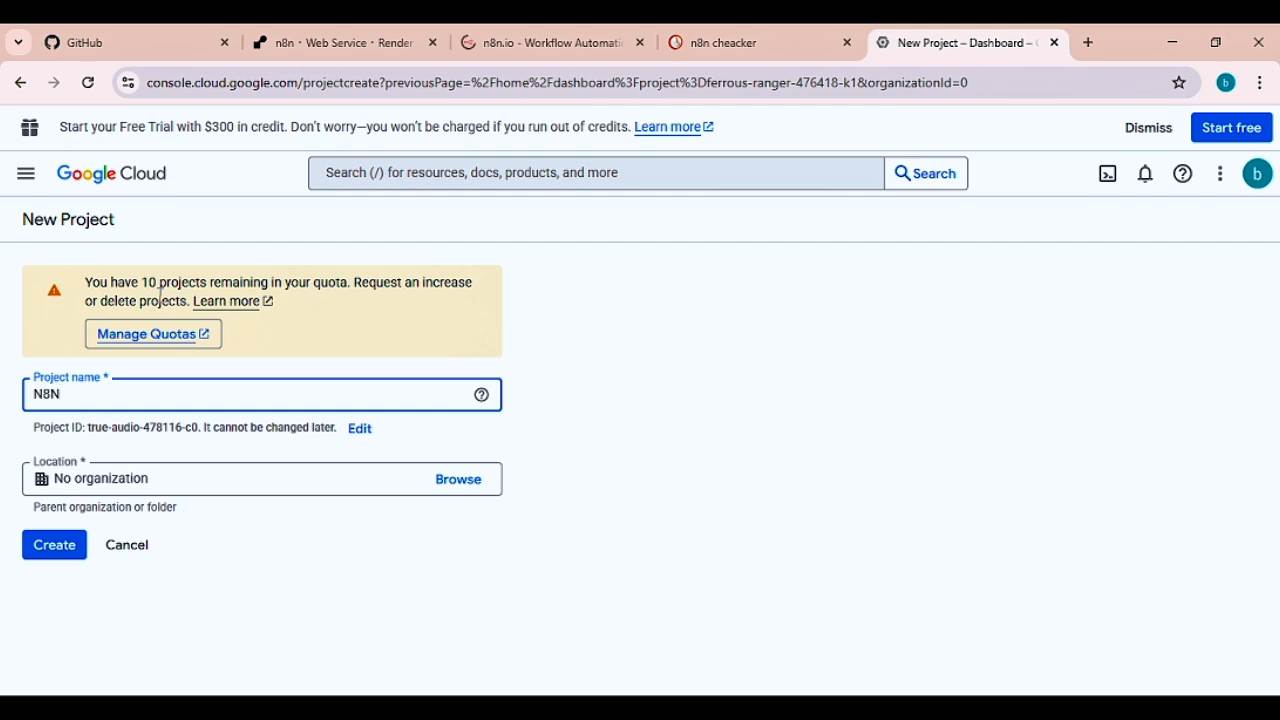
{"action": "left_click", "coordinate": [68, 552]}
{"action": "left_click", "coordinate": [506, 36]}
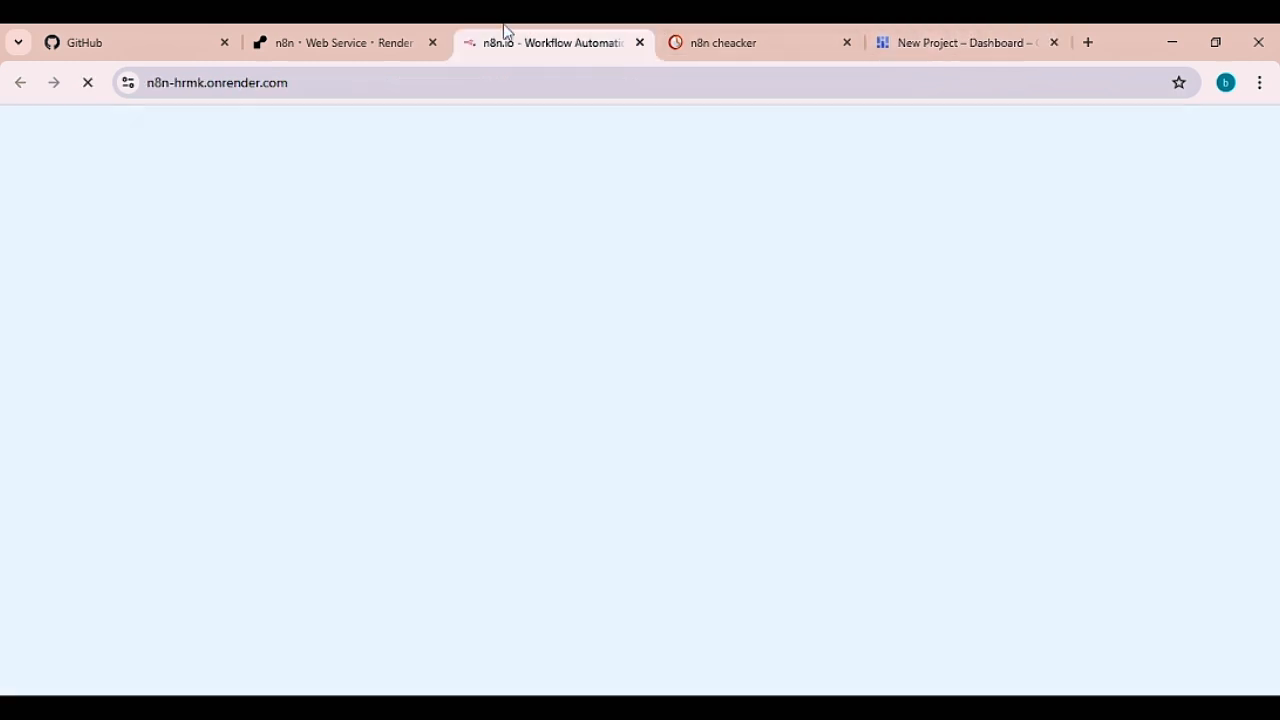
{"action": "left_click", "coordinate": [972, 38]}
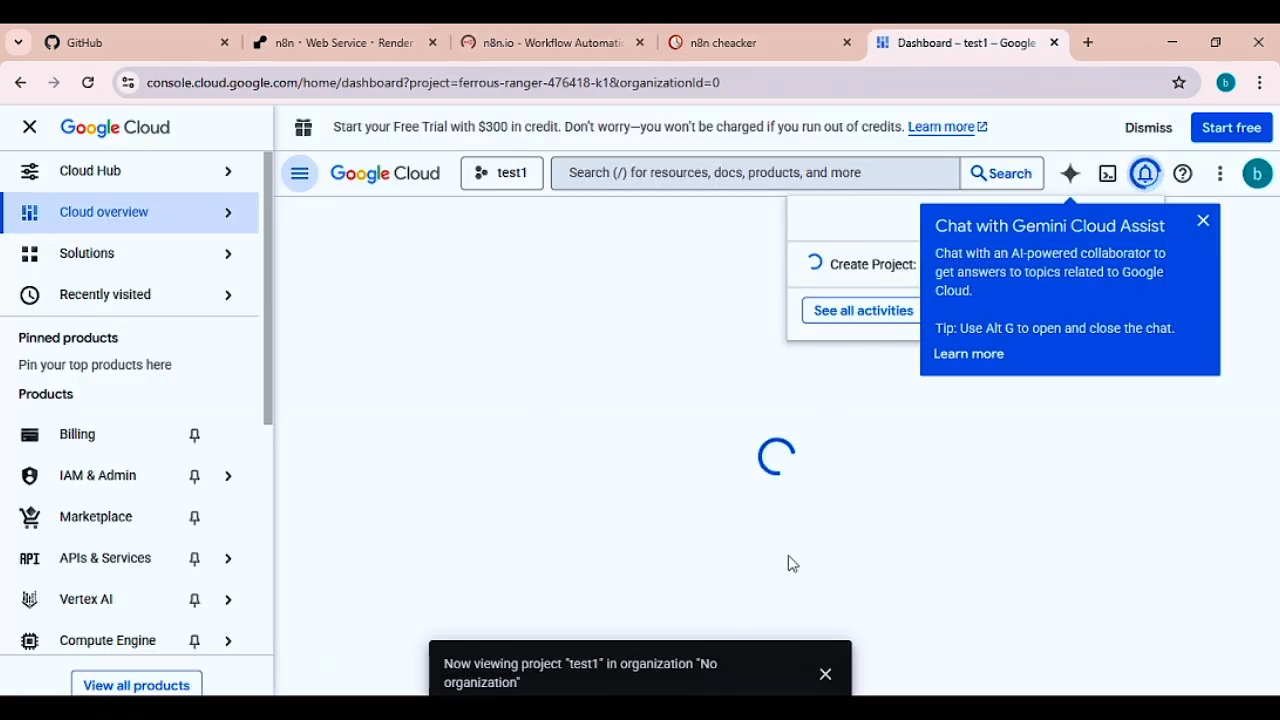
- Search Google Cloud for API, open APIs & Services, and dismiss the Gemini Cloud Assist tip and the project notification
{"action": "left_click", "coordinate": [634, 172]}
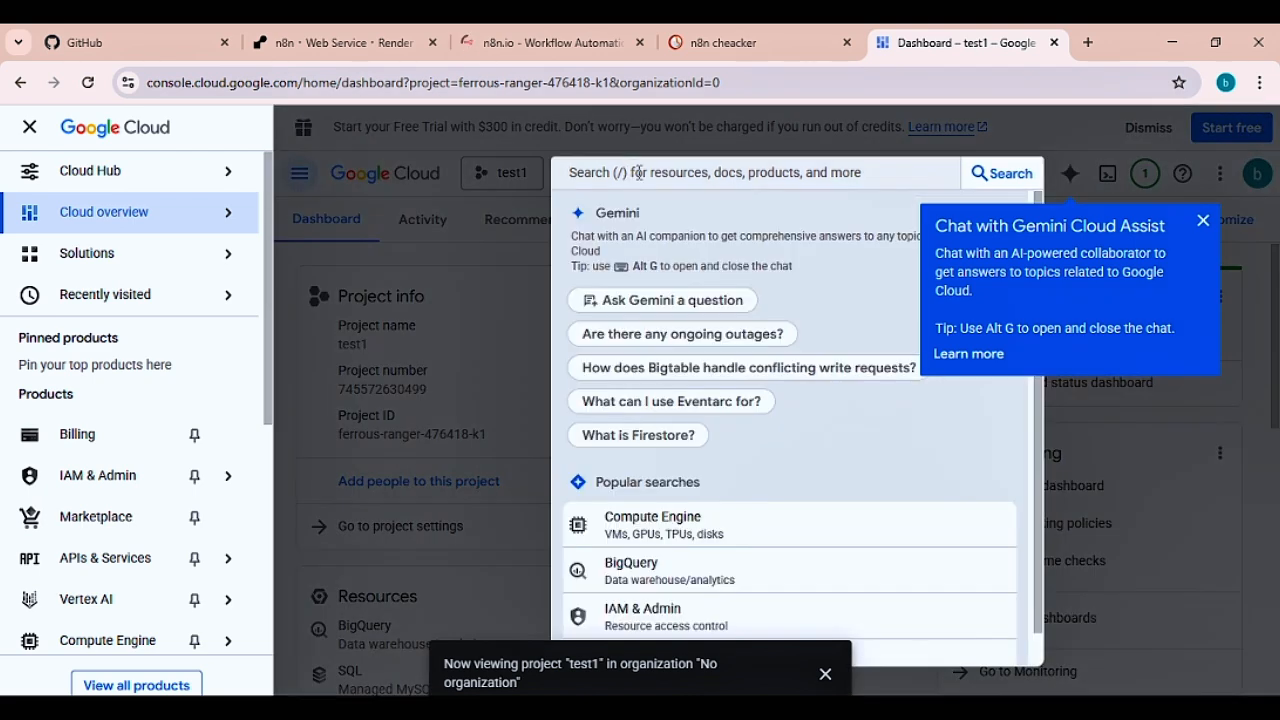
{"action": "scroll", "coordinate": [689, 429], "scroll_direction": "down", "scroll_amount": 2}
{"action": "scroll", "coordinate": [693, 428], "scroll_direction": "up", "scroll_amount": 2}
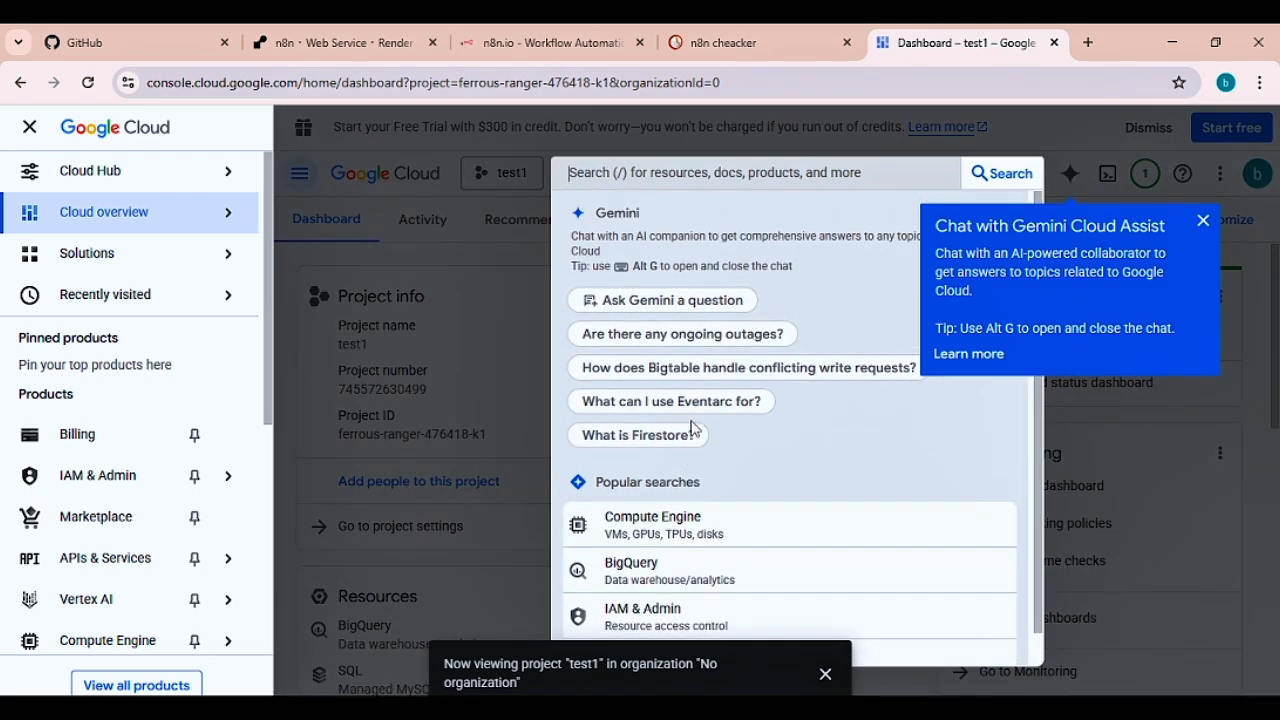
{"action": "left_click", "coordinate": [513, 197]}
{"action": "left_click", "coordinate": [662, 172]}
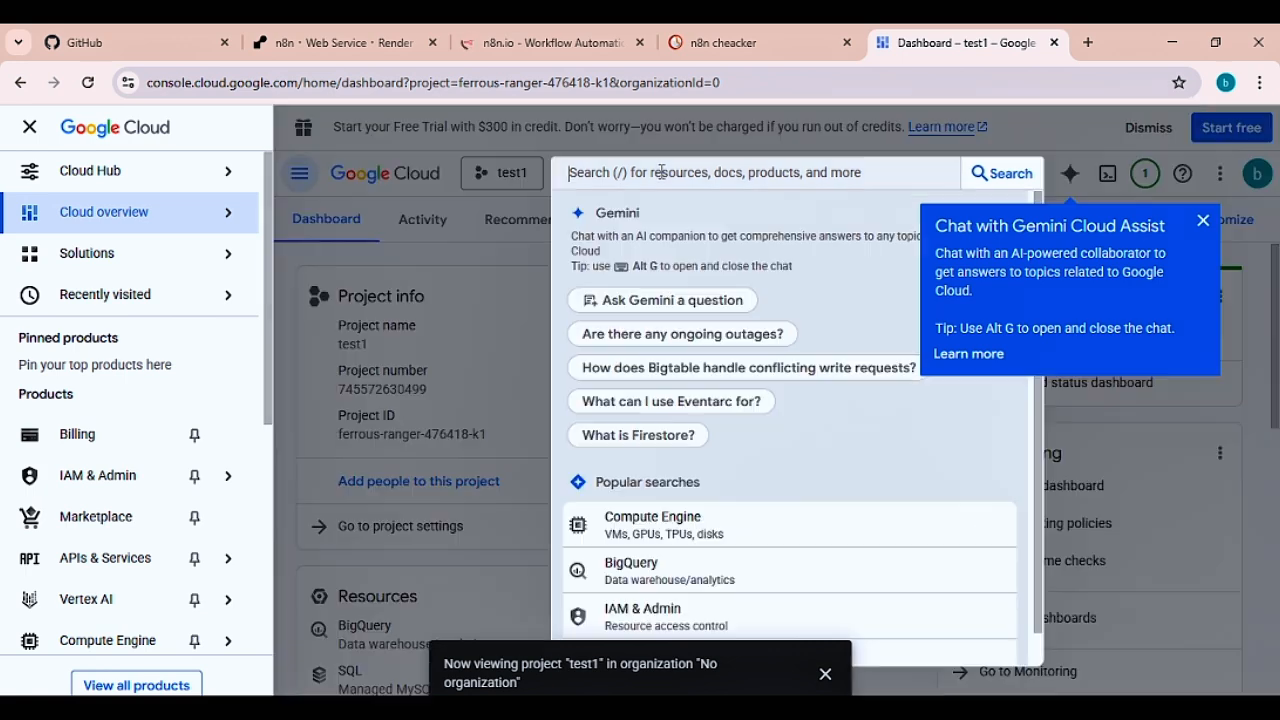
{"action": "type", "text": "API gateway"}
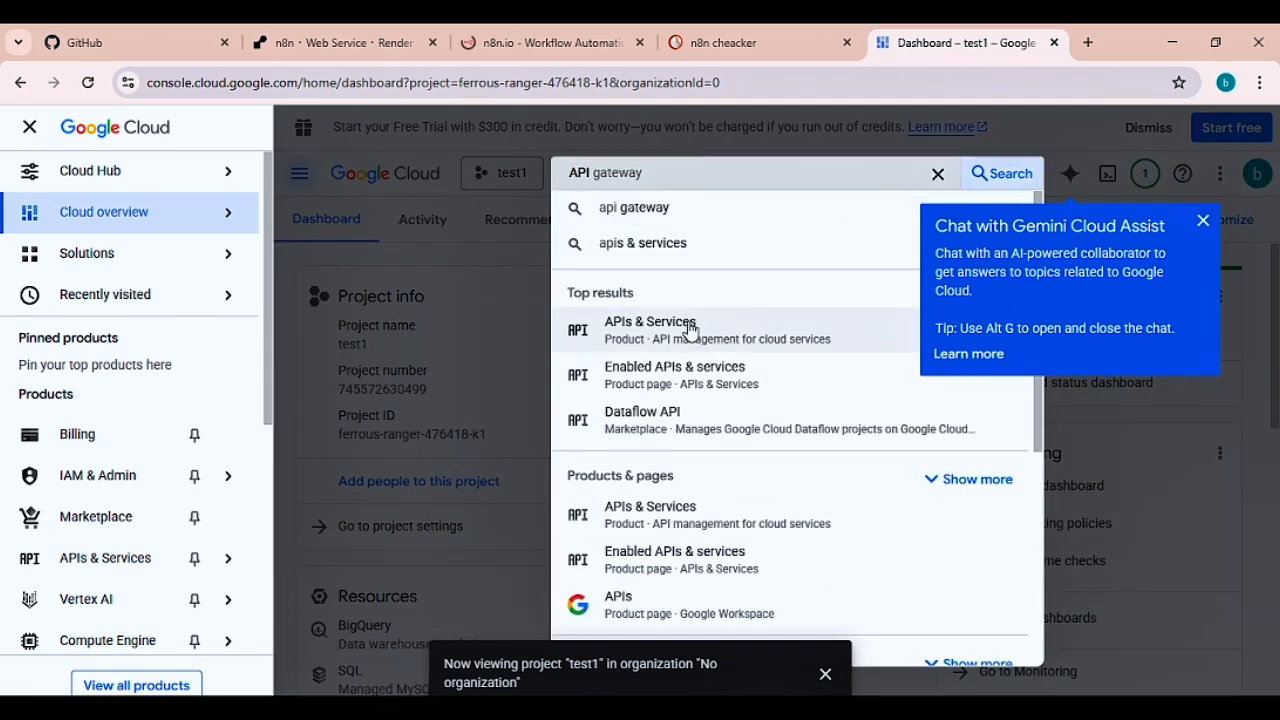
{"action": "left_click", "coordinate": [690, 330]}
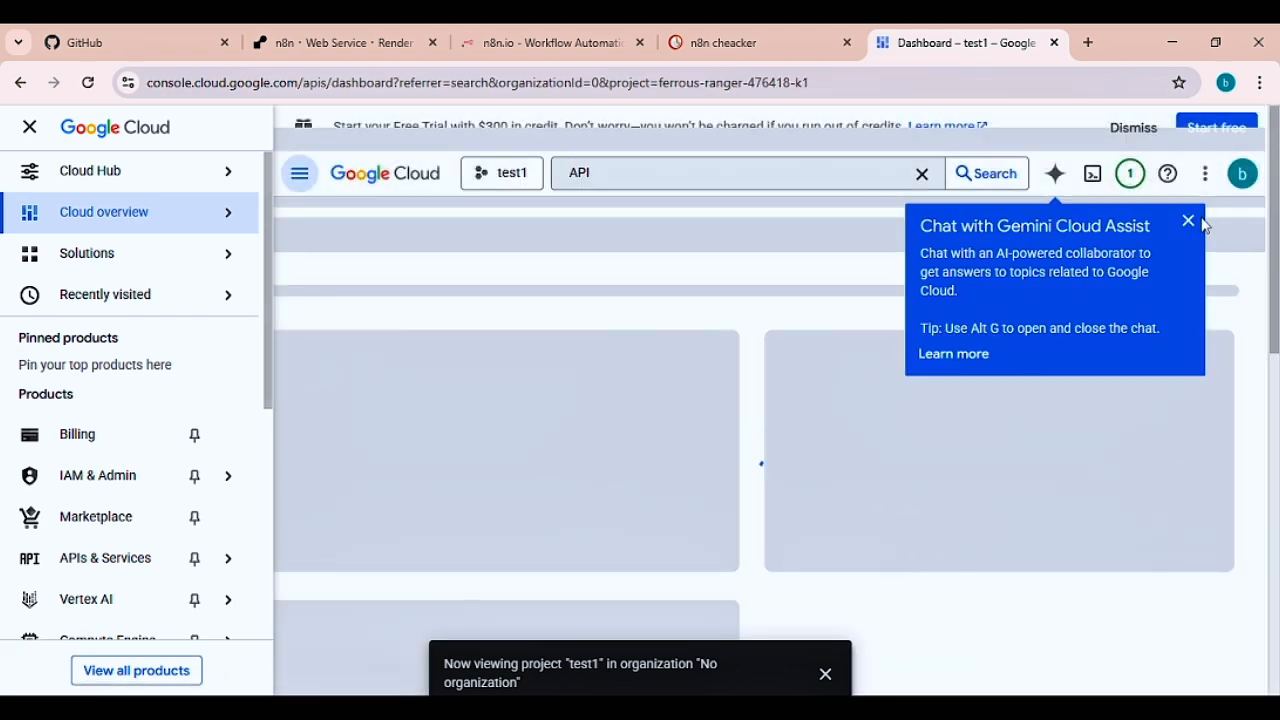
{"action": "left_click", "coordinate": [1187, 222]}
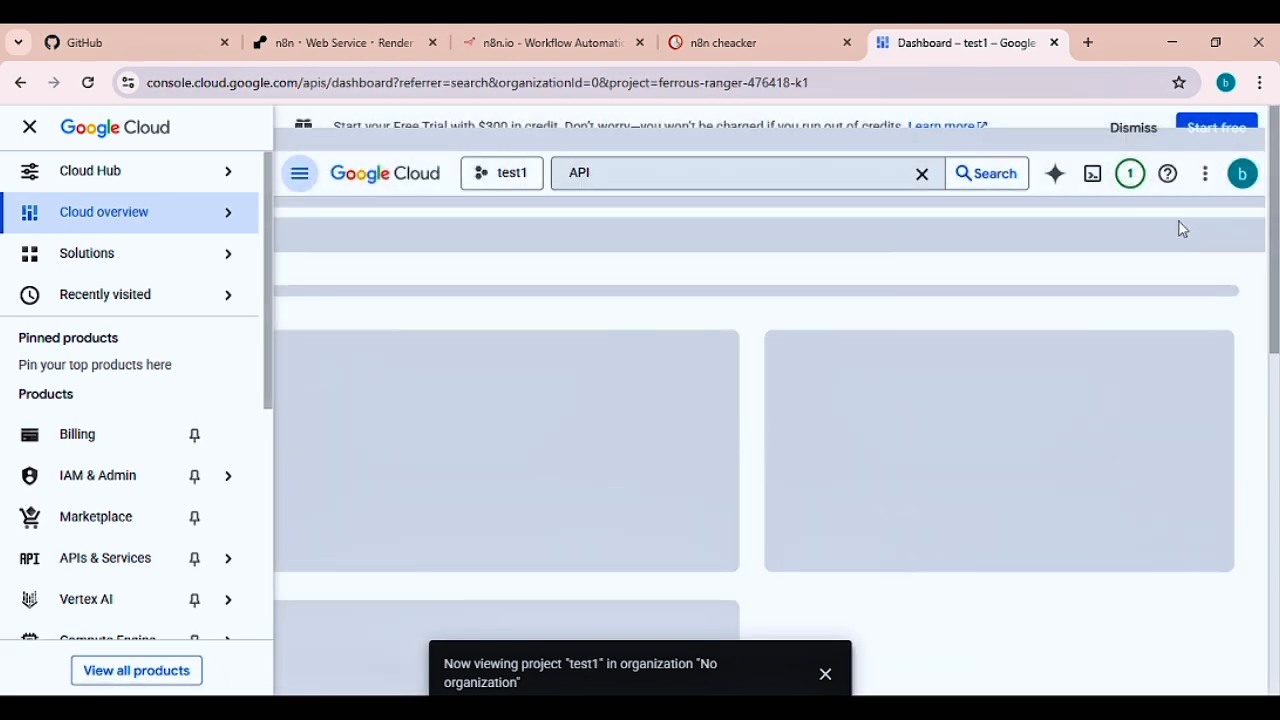
{"action": "left_click", "coordinate": [825, 674]}
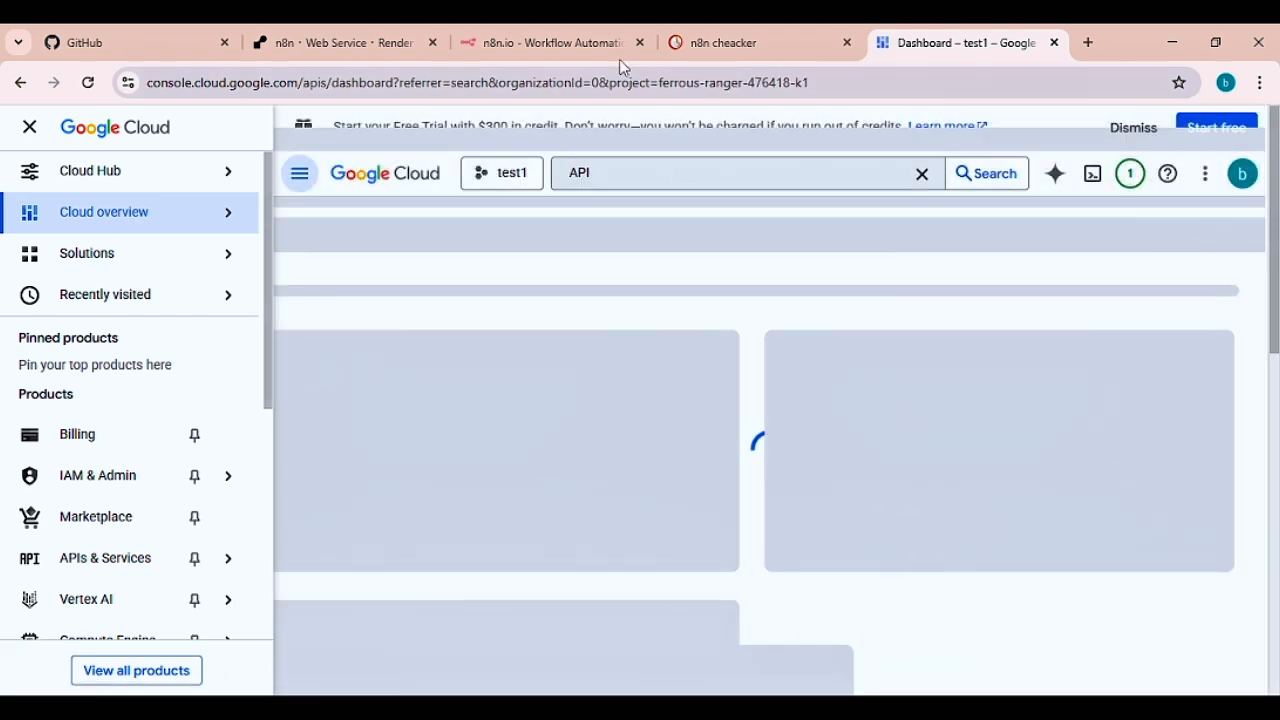
- Switch to the n8n setup page and fill in the owner's email, first name and last name from the saved details
{"action": "left_click", "coordinate": [580, 43]}
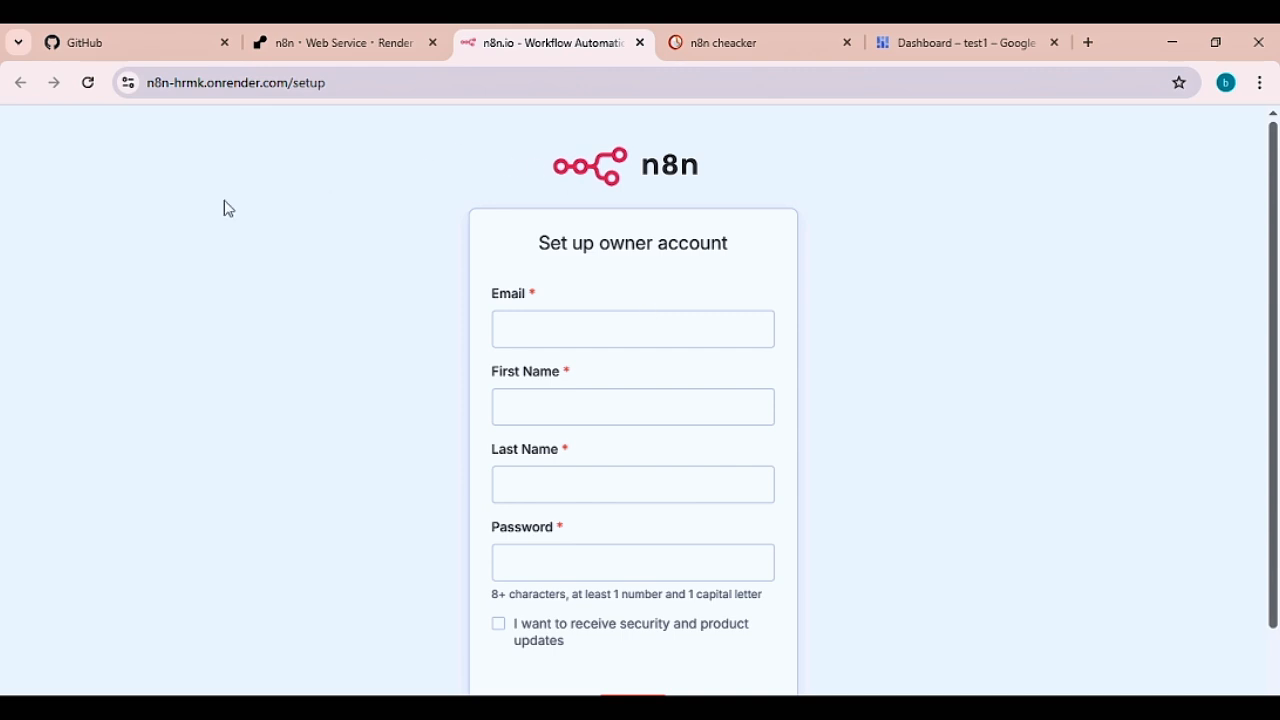
{"action": "scroll", "coordinate": [617, 323], "scroll_direction": "down", "scroll_amount": 1}
{"action": "scroll", "coordinate": [618, 332], "scroll_direction": "up", "scroll_amount": 1}
{"action": "left_click", "coordinate": [611, 332]}
{"action": "left_click", "coordinate": [646, 374]}
{"action": "left_click", "coordinate": [617, 407]}
{"action": "left_click", "coordinate": [625, 458]}
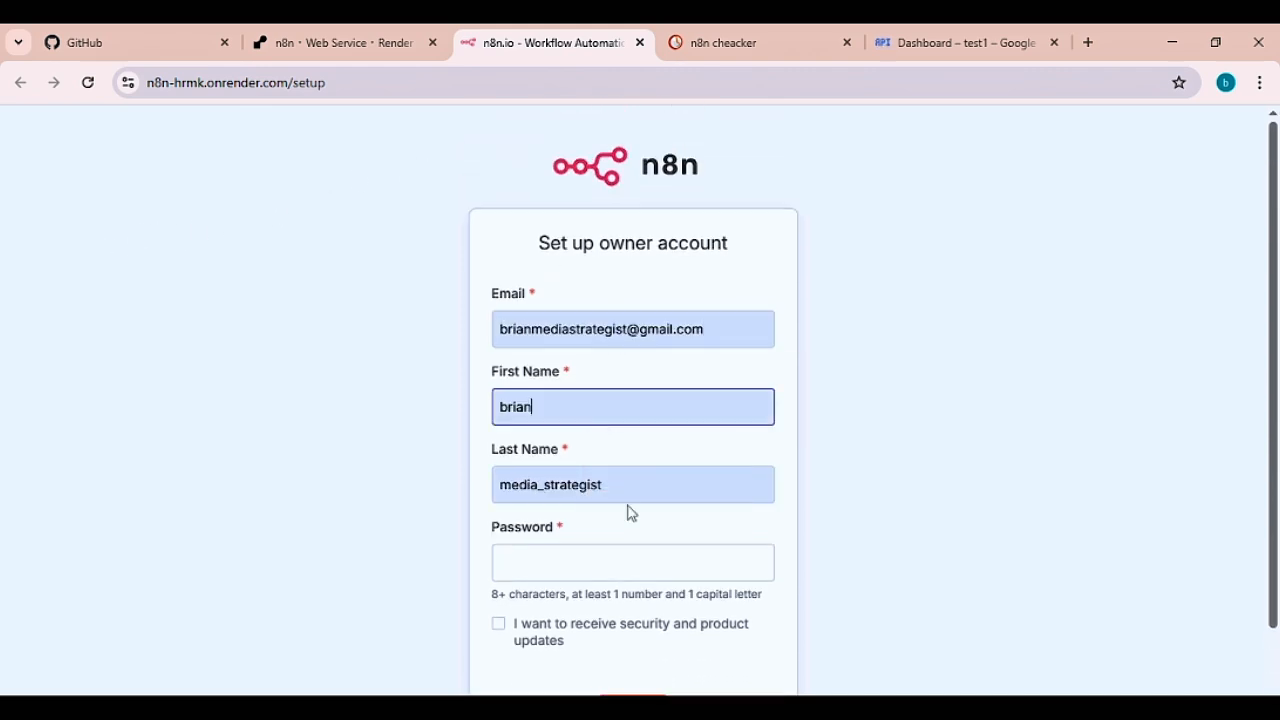
- Decline the suggested strong password, paste the clipboard text as the owner account password, and try to submit the form
{"action": "left_click", "coordinate": [616, 561]}
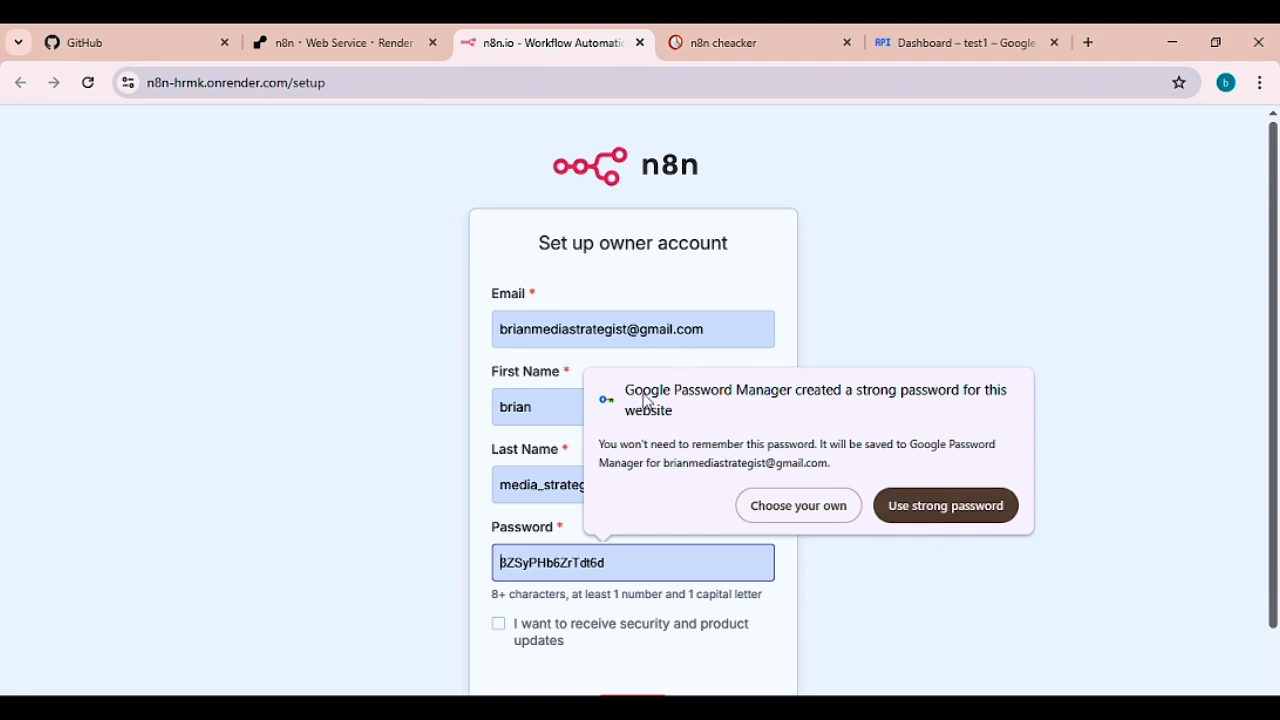
{"action": "left_click", "coordinate": [799, 508]}
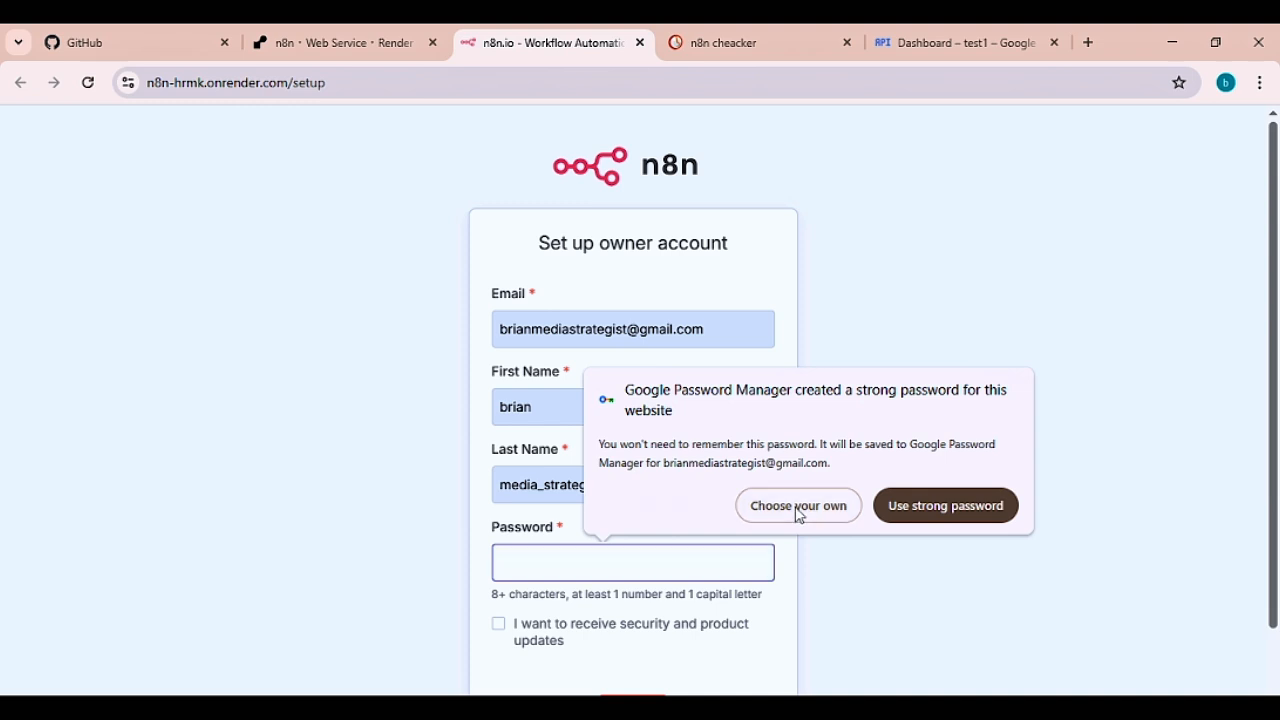
{"action": "right_click", "coordinate": [603, 555]}
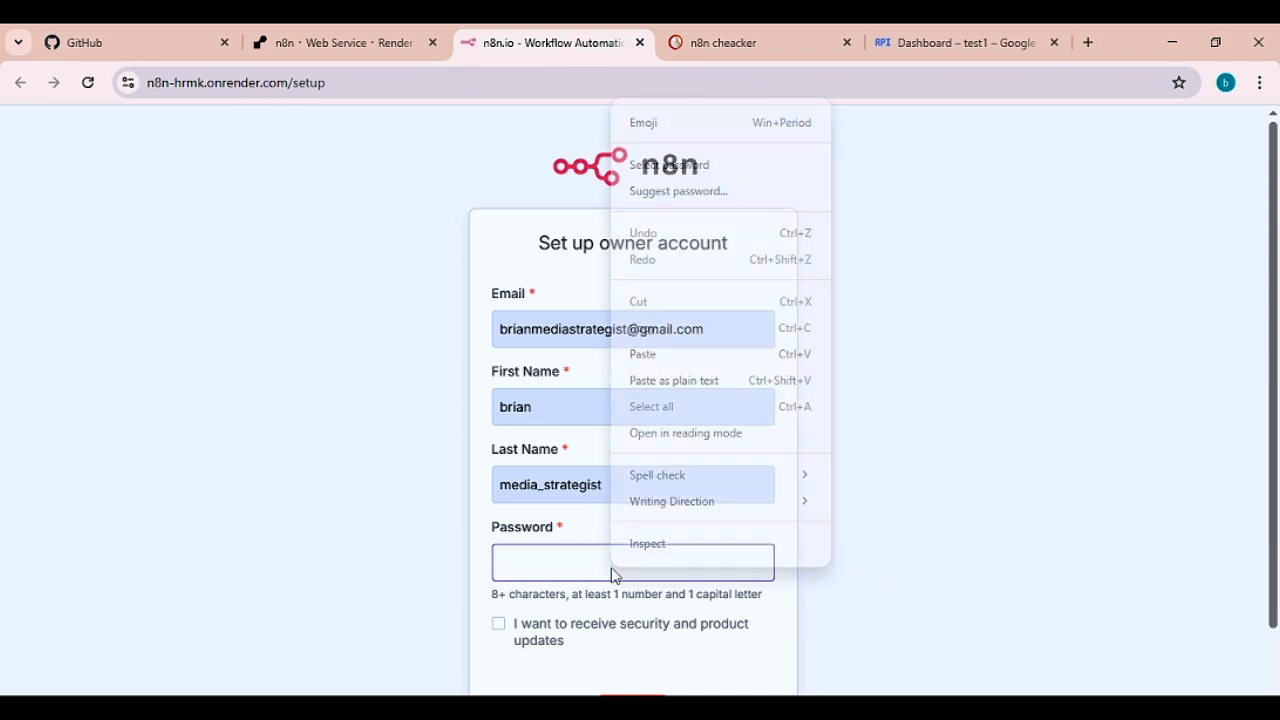
{"action": "left_click", "coordinate": [674, 362]}
{"action": "scroll", "coordinate": [667, 380], "scroll_direction": "down", "scroll_amount": 1}
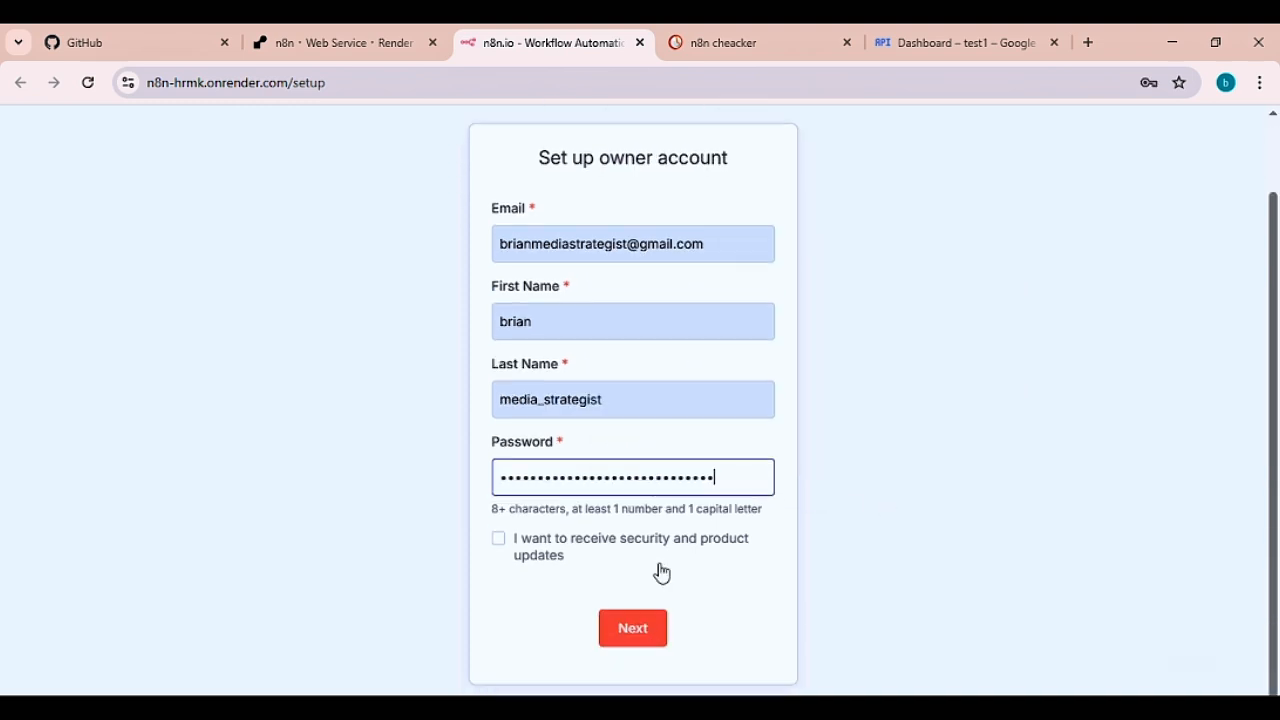
{"action": "left_click", "coordinate": [648, 645]}
- Replace the pasted text in the owner account's password field with a newly entered password
{"action": "left_click_drag", "start_coordinate": [726, 480], "coordinate": [294, 457]}
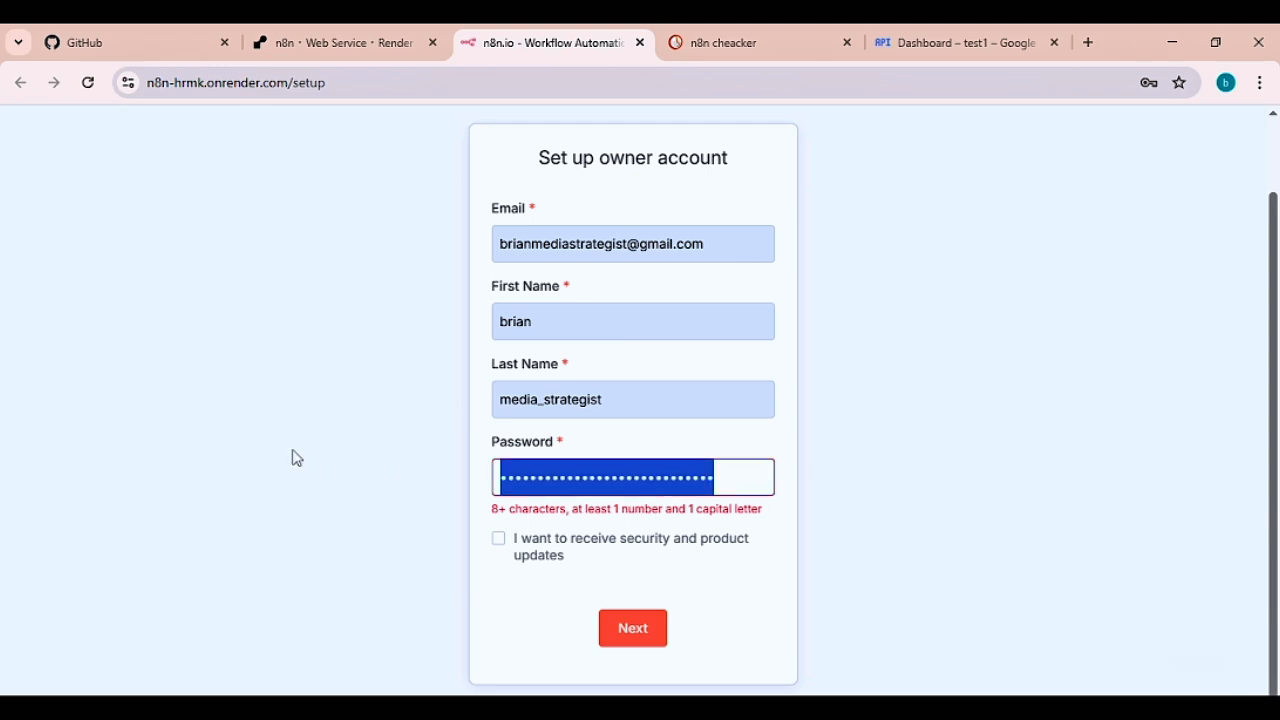
{"action": "key", "text": "BackSpace"}
{"action": "type", "text": "B"}
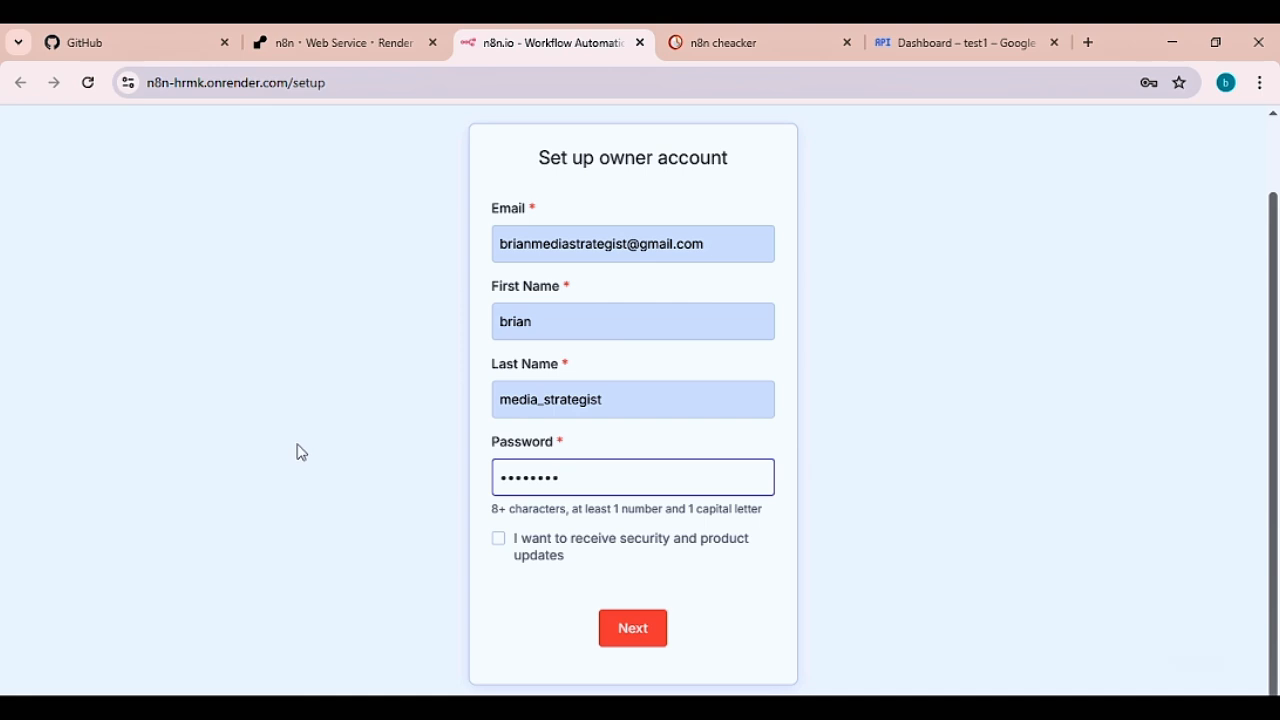
- Submit the n8n owner account form, switch to Google Cloud and open the API Library for project test1
{"action": "left_click", "coordinate": [650, 641]}
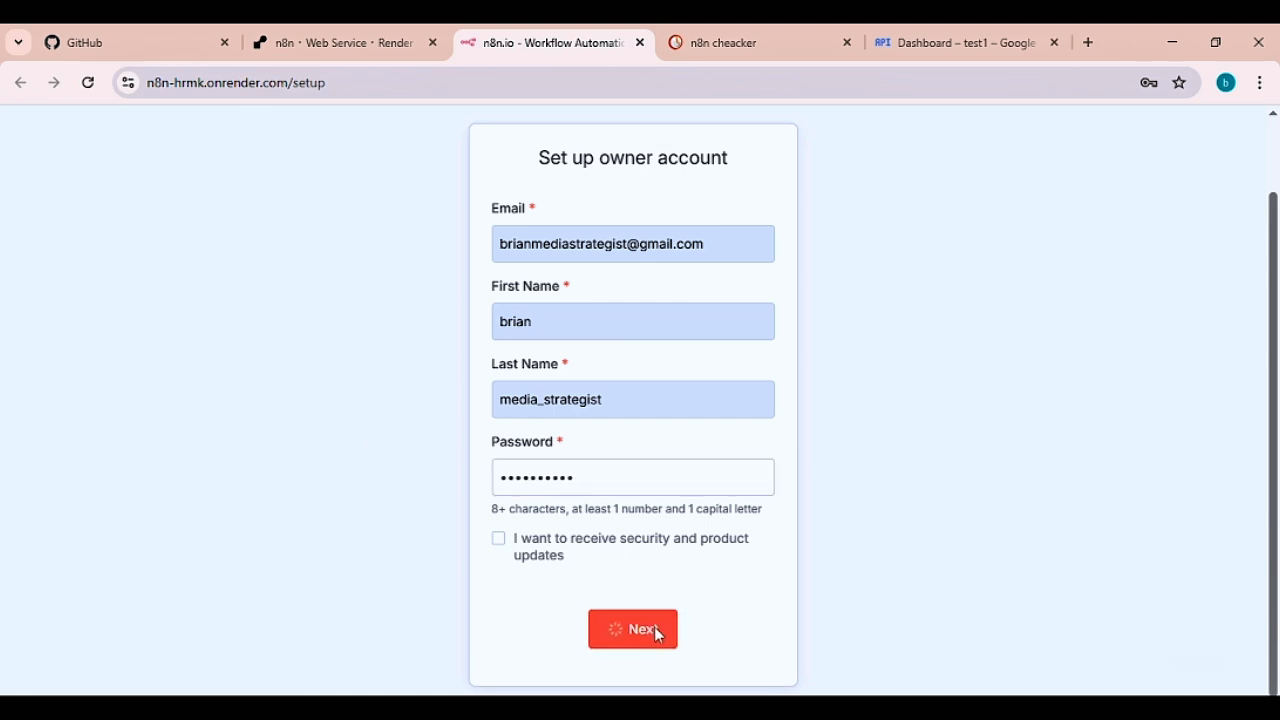
{"action": "left_click", "coordinate": [930, 42]}
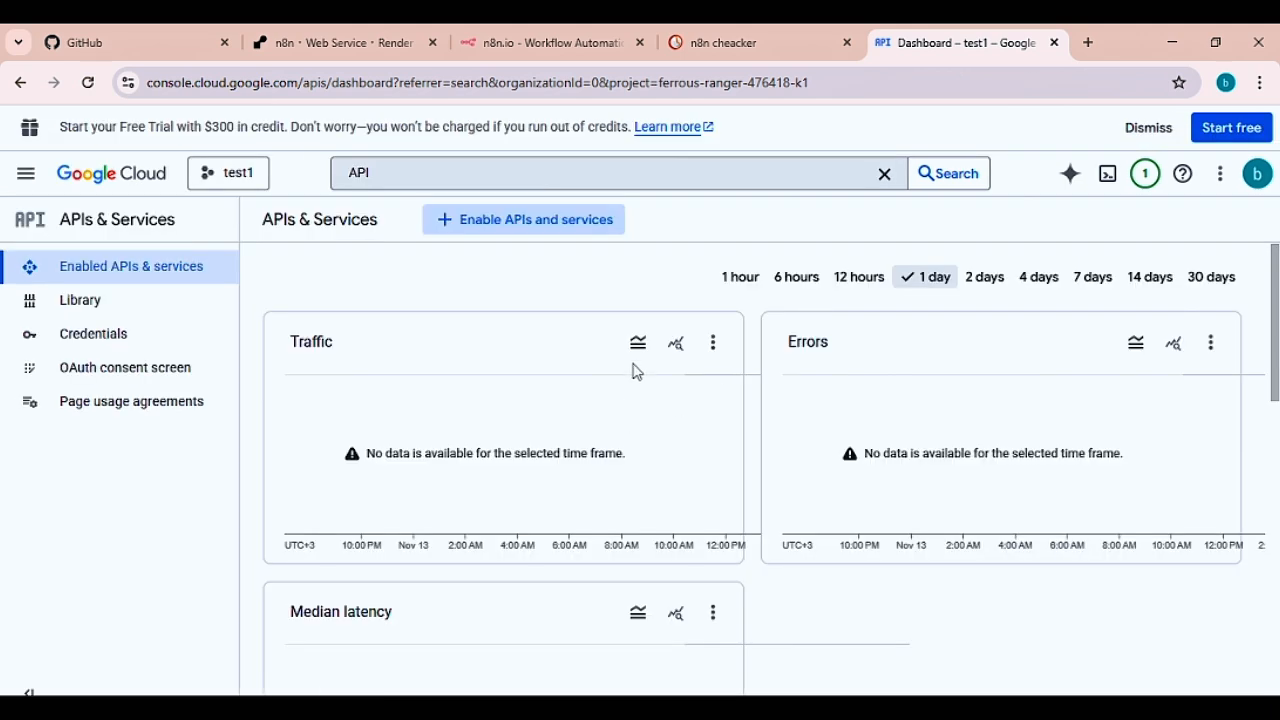
{"action": "left_click", "coordinate": [113, 305]}
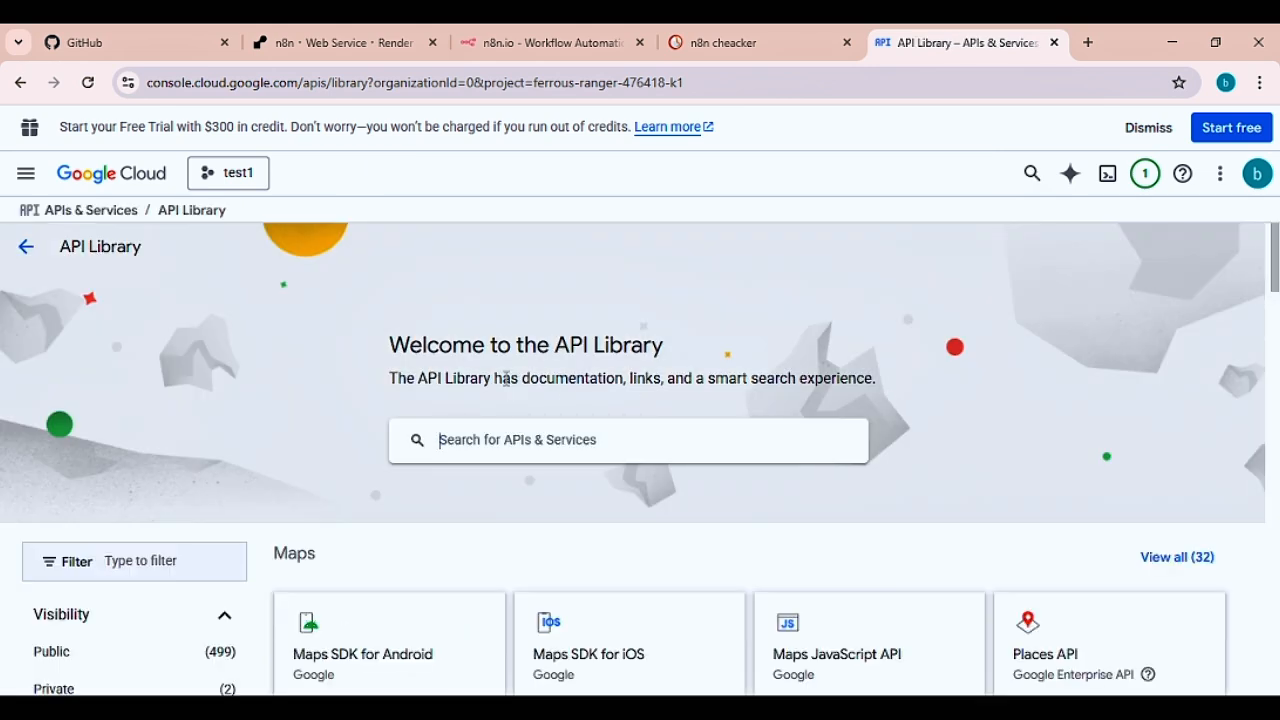
- Search the API Library for GOOGLE SHEET and enable the Google Sheets API
{"action": "type", "text": "GOOGLE "}
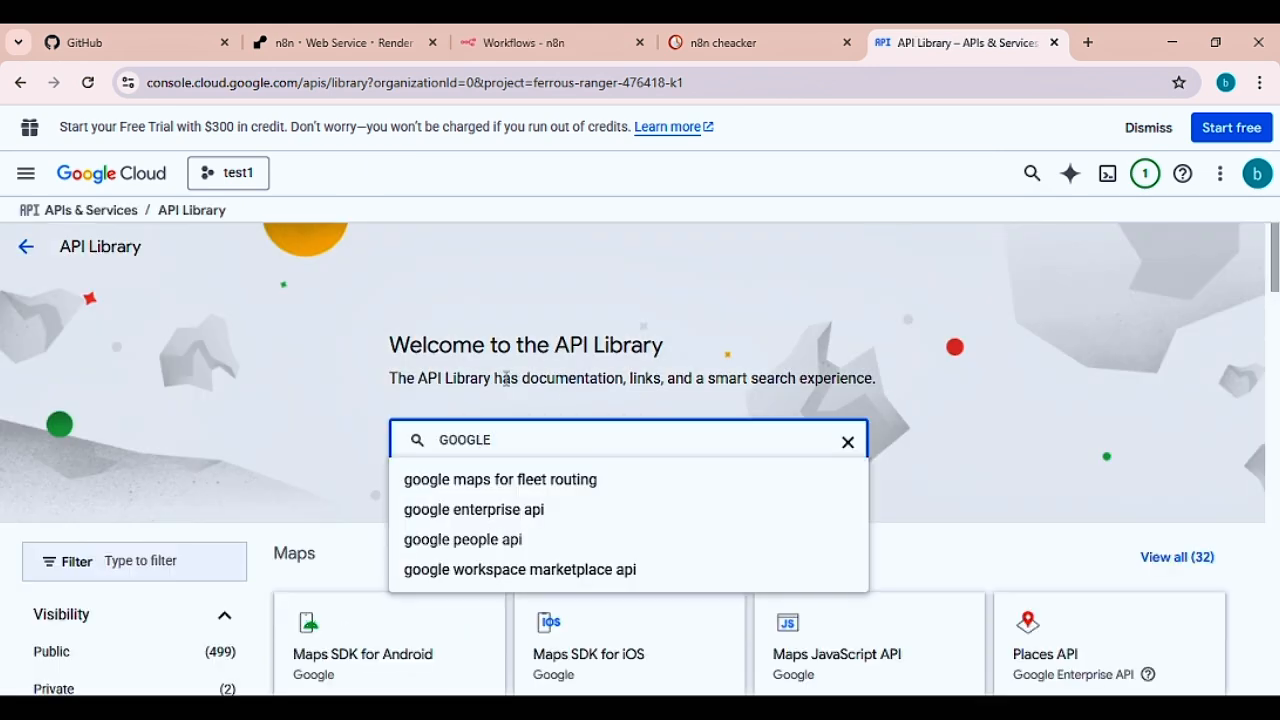
{"action": "type", "text": "SHEET"}
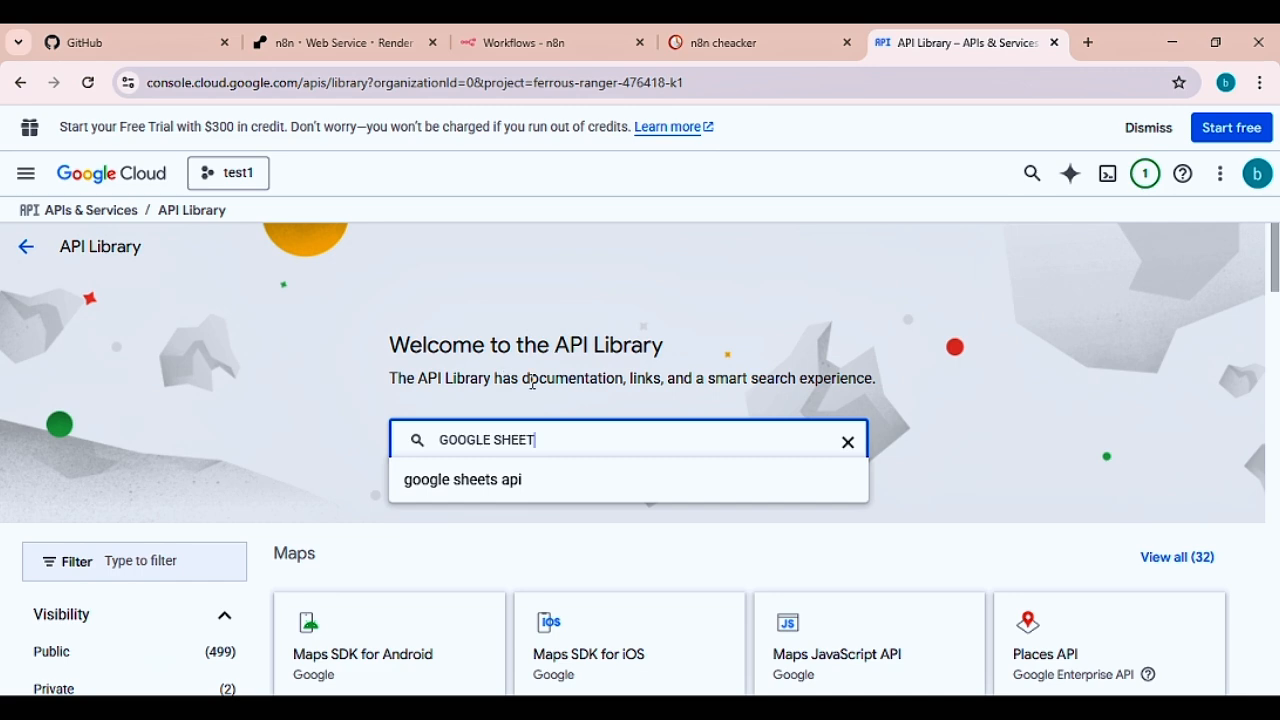
{"action": "key", "text": "Return"}
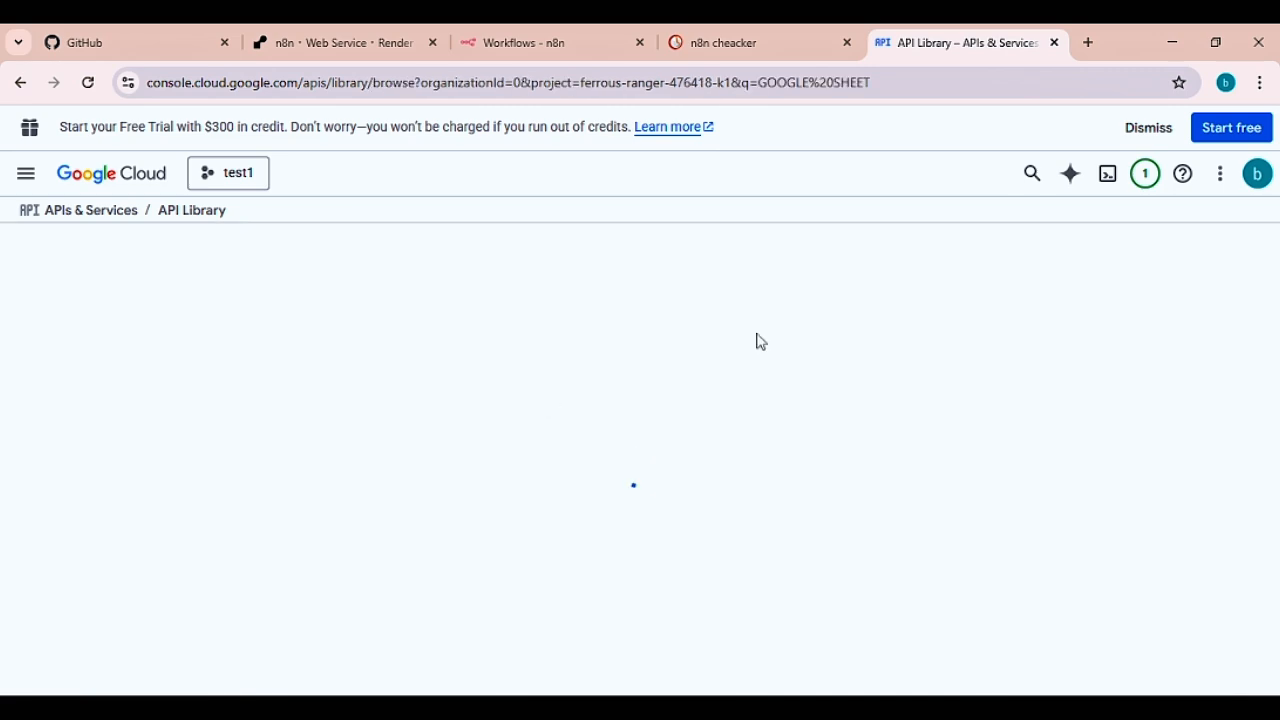
{"action": "left_click", "coordinate": [452, 423]}
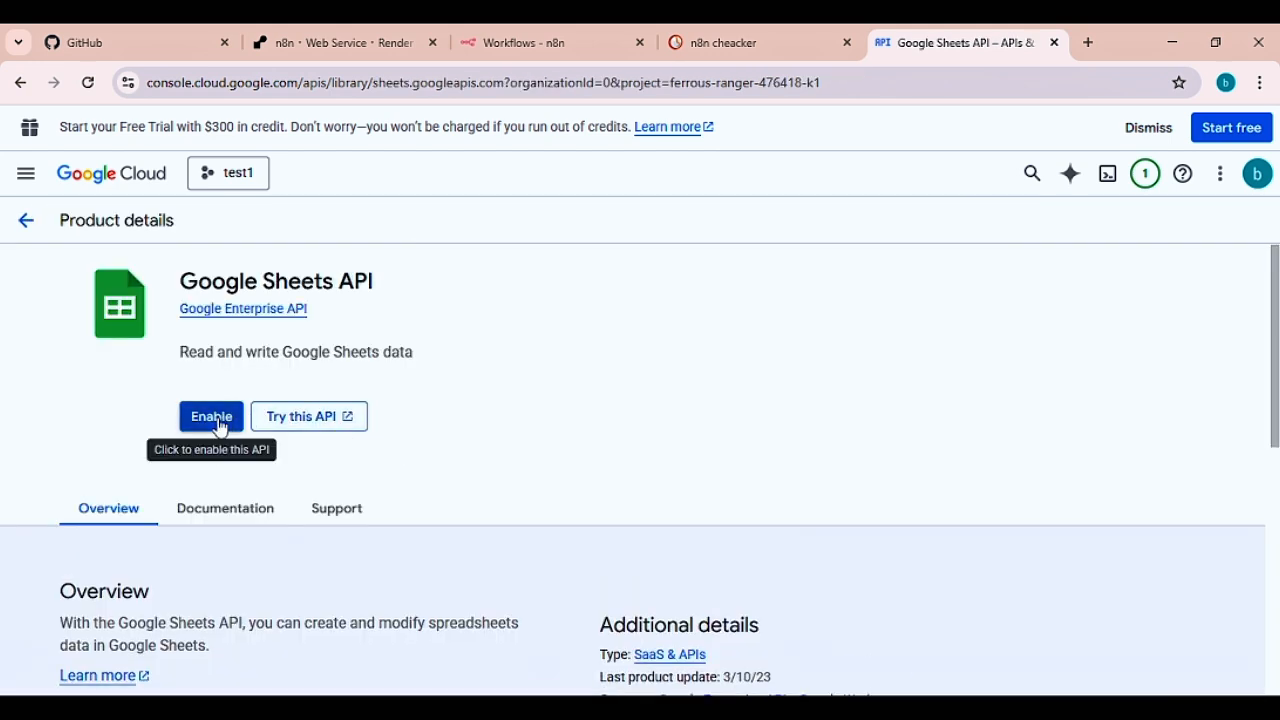
{"action": "left_click", "coordinate": [220, 427]}
- Switch to n8n and answer the customization survey with Ecommerce as company, Customer support as role, and automations for Myself
{"action": "left_click", "coordinate": [530, 42]}
{"action": "left_click", "coordinate": [627, 628]}
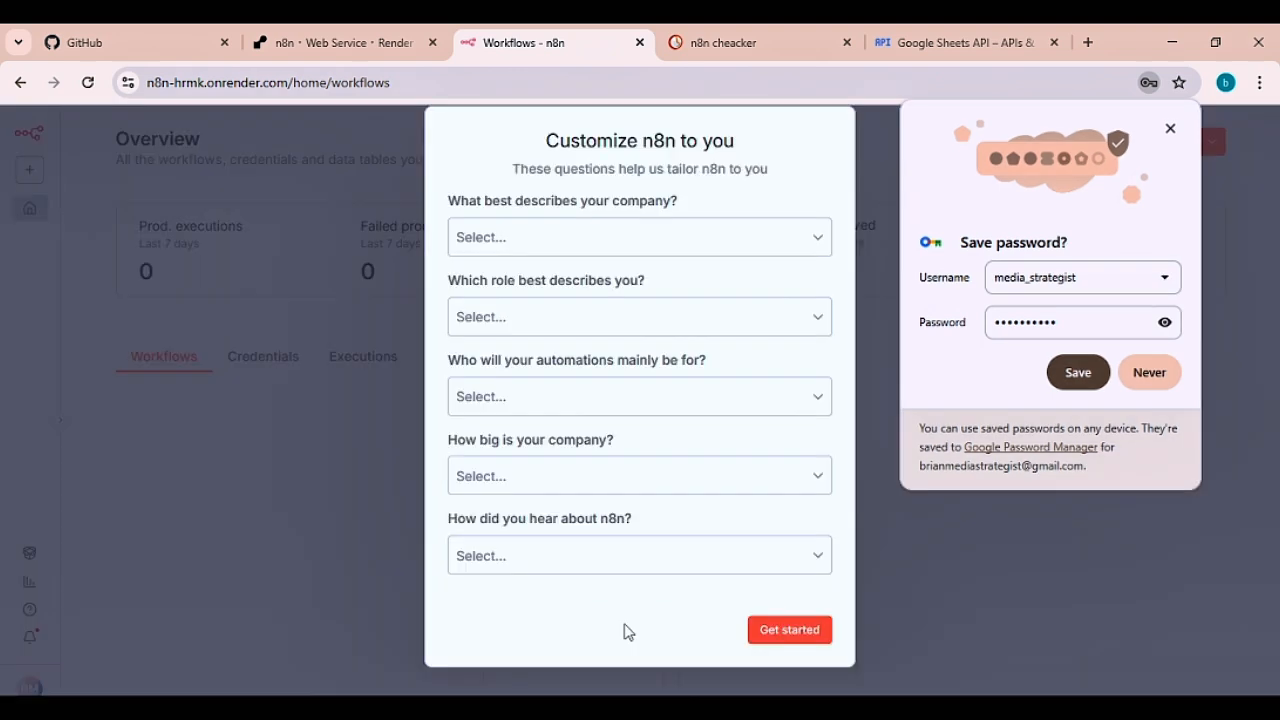
{"action": "left_click", "coordinate": [578, 245]}
{"action": "left_click", "coordinate": [555, 326]}
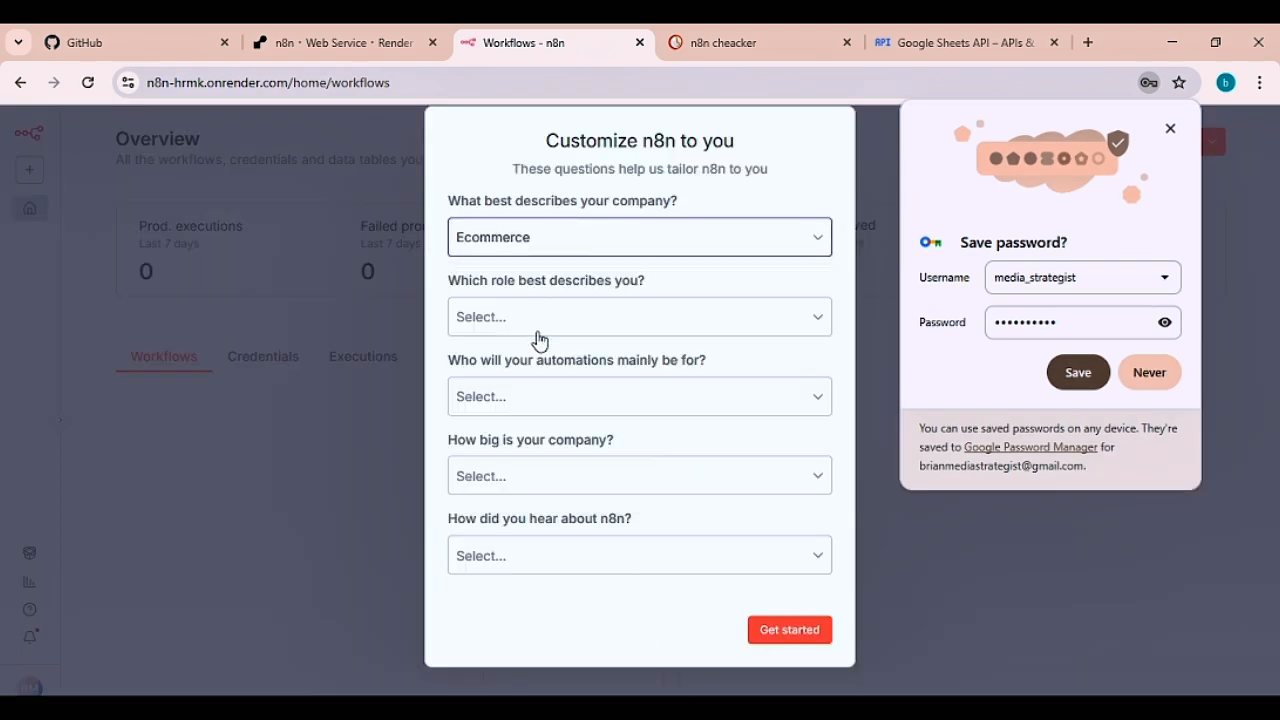
{"action": "left_click", "coordinate": [538, 318]}
{"action": "left_click", "coordinate": [528, 400]}
{"action": "left_click", "coordinate": [526, 405]}
{"action": "left_click", "coordinate": [512, 450]}
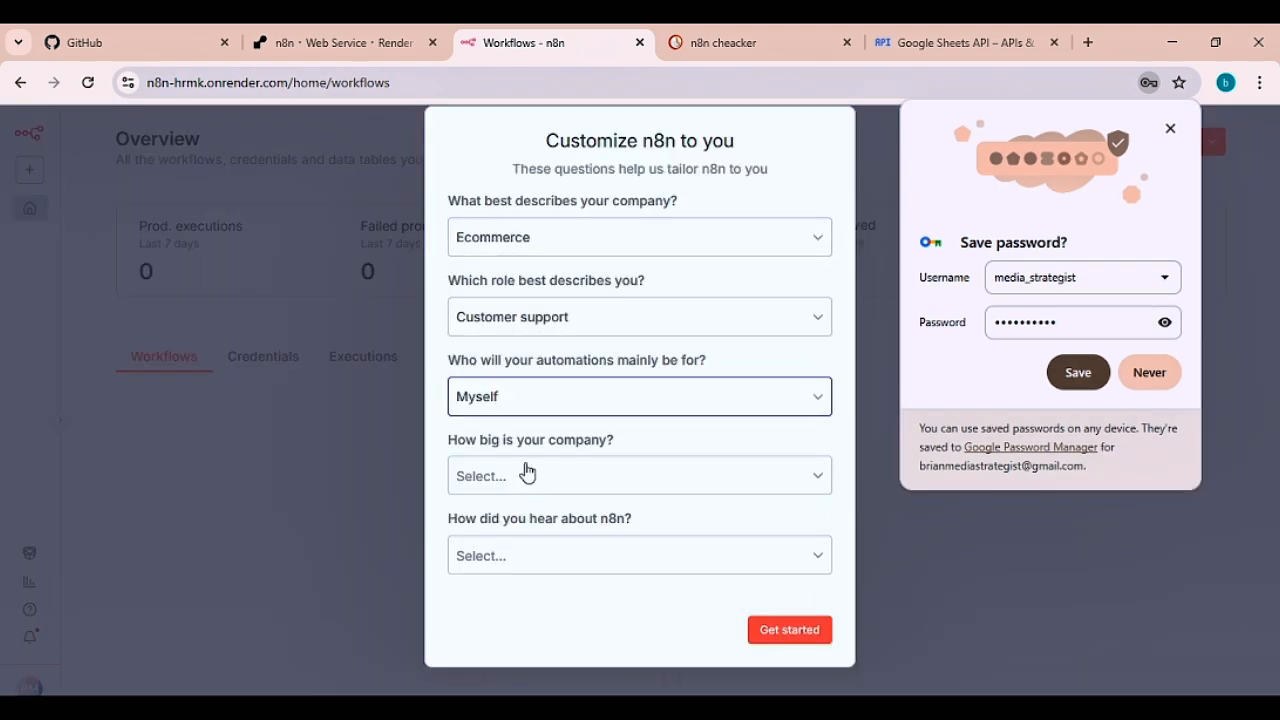
- Choose a company size, set Podcast as the way of hearing about n8n, and submit the survey
{"action": "left_click", "coordinate": [527, 472]}
{"action": "left_click", "coordinate": [530, 357]}
{"action": "left_click", "coordinate": [521, 558]}
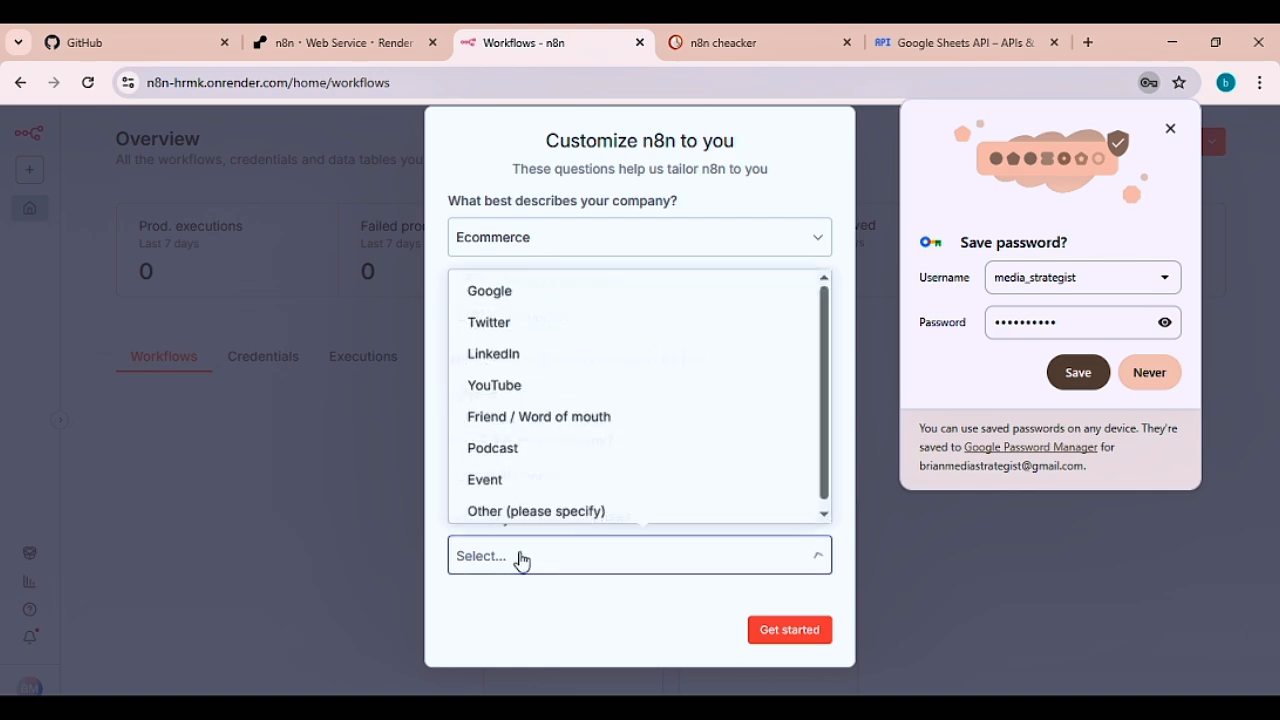
{"action": "left_click", "coordinate": [514, 448]}
{"action": "left_click", "coordinate": [812, 632]}
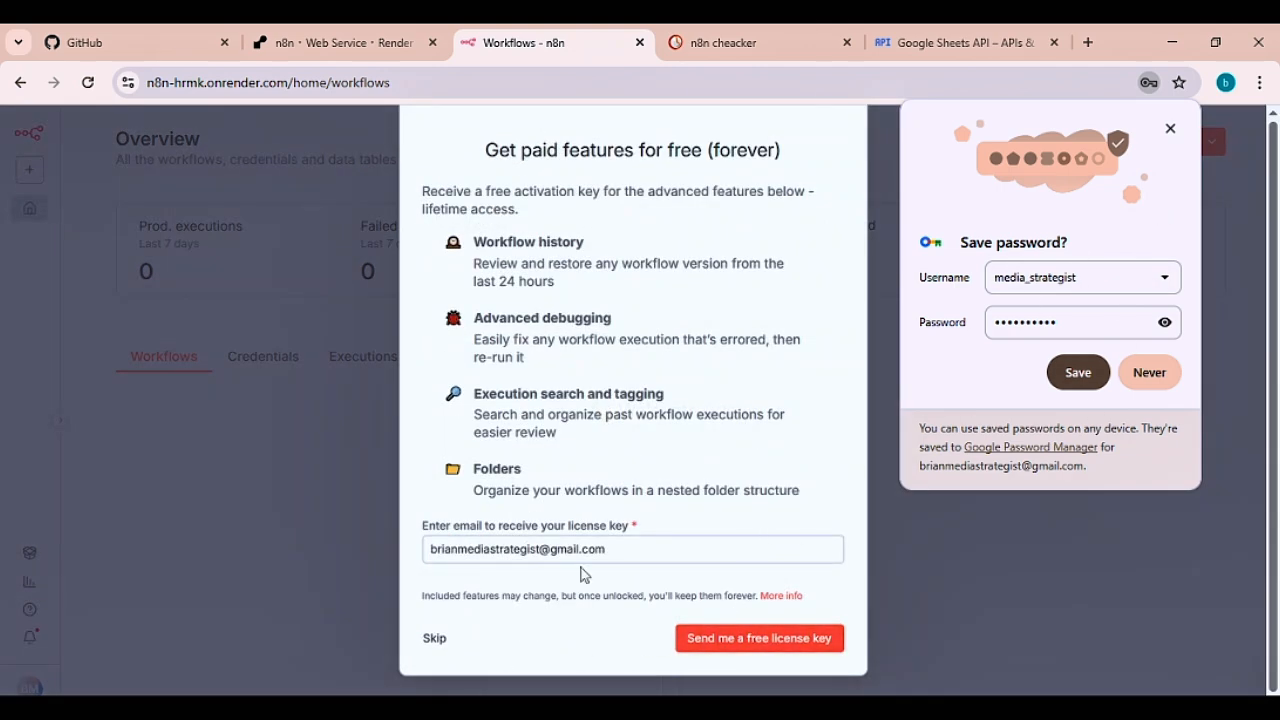
- Skip the free license key offer and dismiss the browser's save-password prompt
{"action": "left_click_drag", "start_coordinate": [606, 549], "coordinate": [430, 538]}
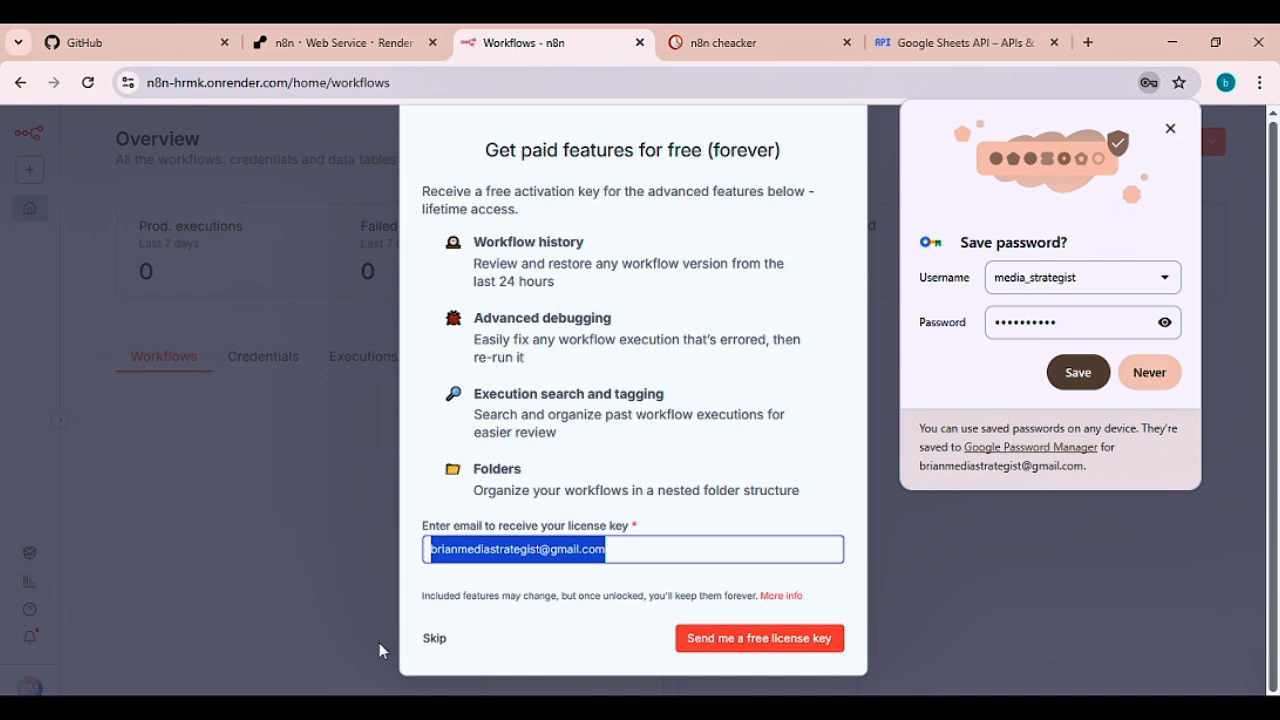
{"action": "left_click", "coordinate": [435, 640]}
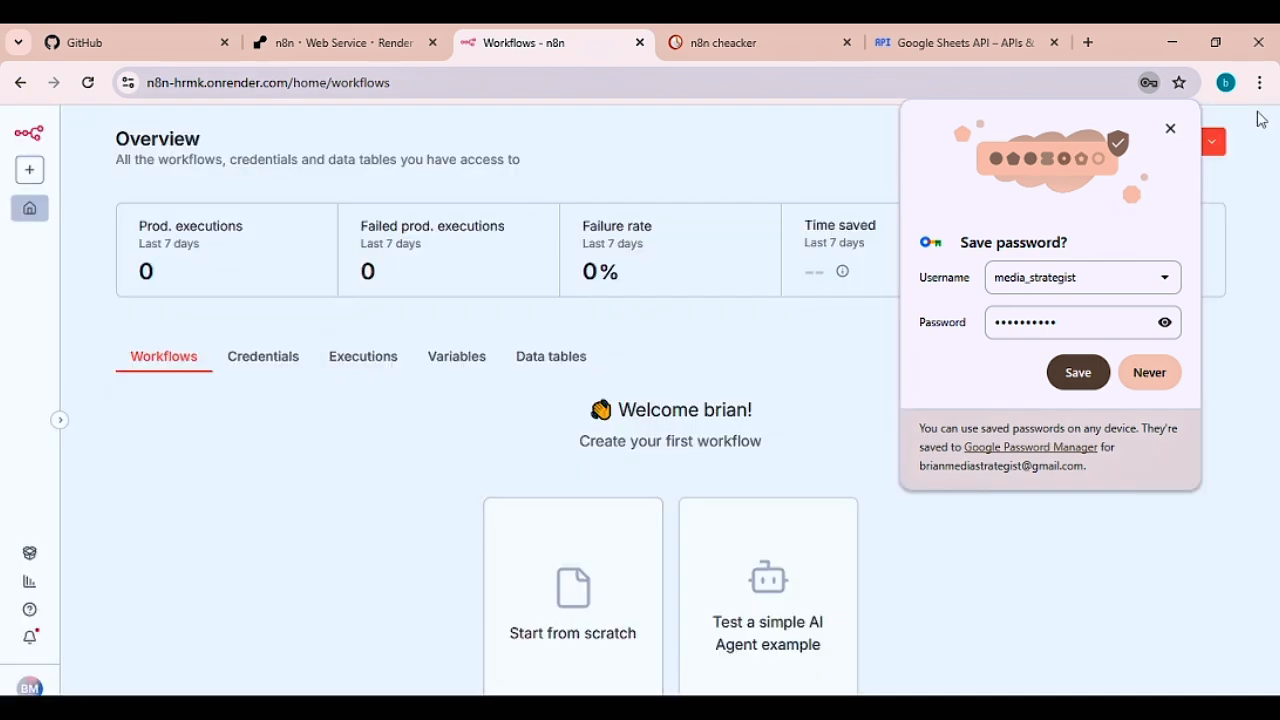
{"action": "left_click", "coordinate": [1170, 129]}
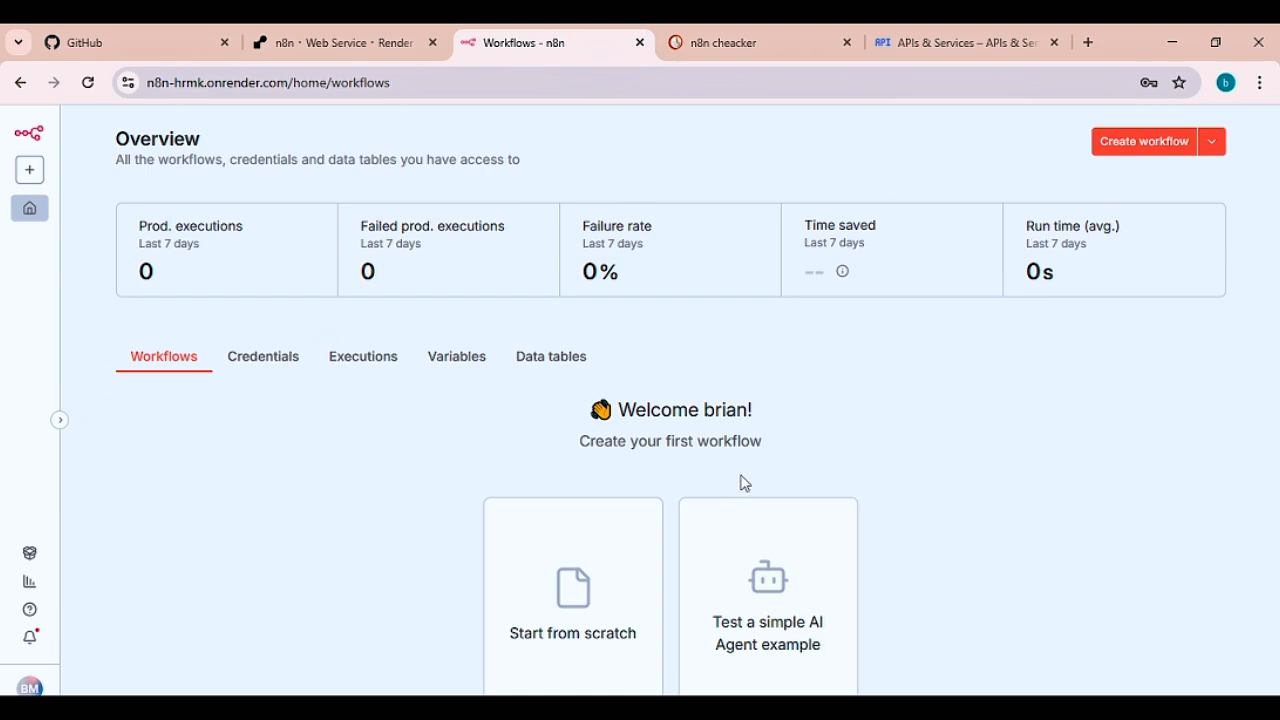
- Create a new workflow and import the file lead generation (1) from Downloads into it
{"action": "left_click", "coordinate": [1162, 152]}
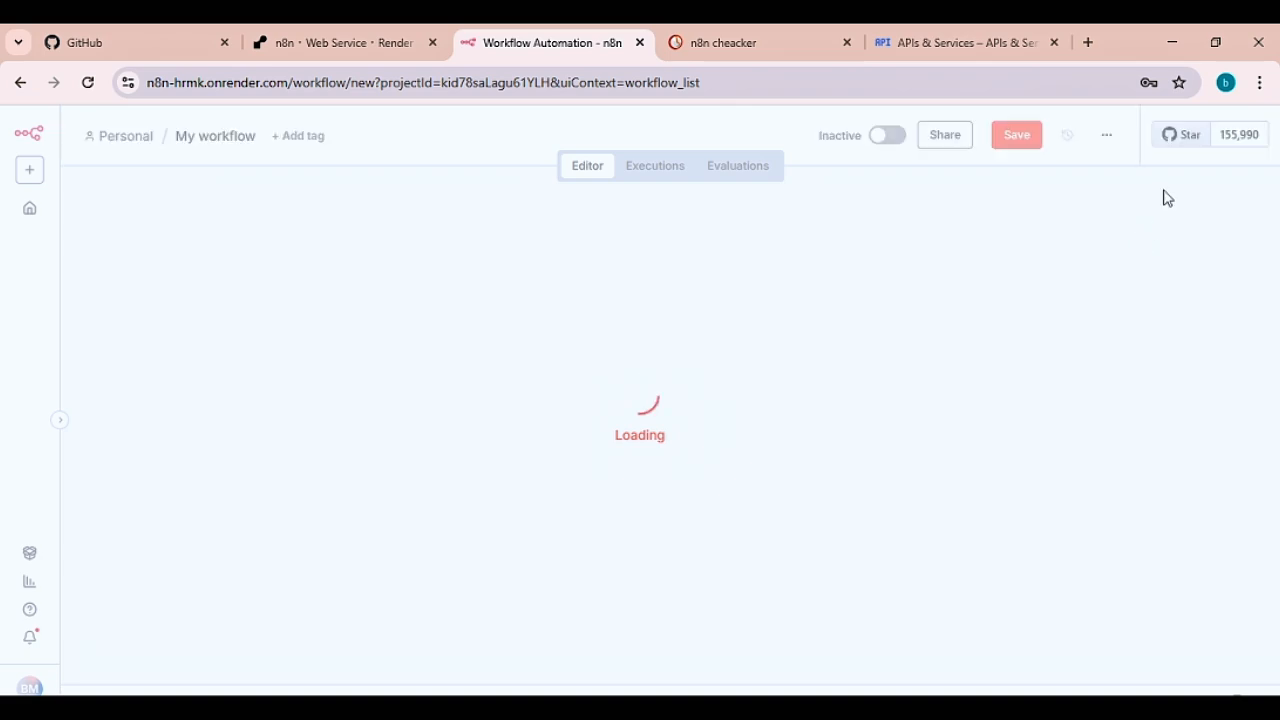
{"action": "left_click", "coordinate": [1108, 138]}
{"action": "left_click", "coordinate": [1098, 285]}
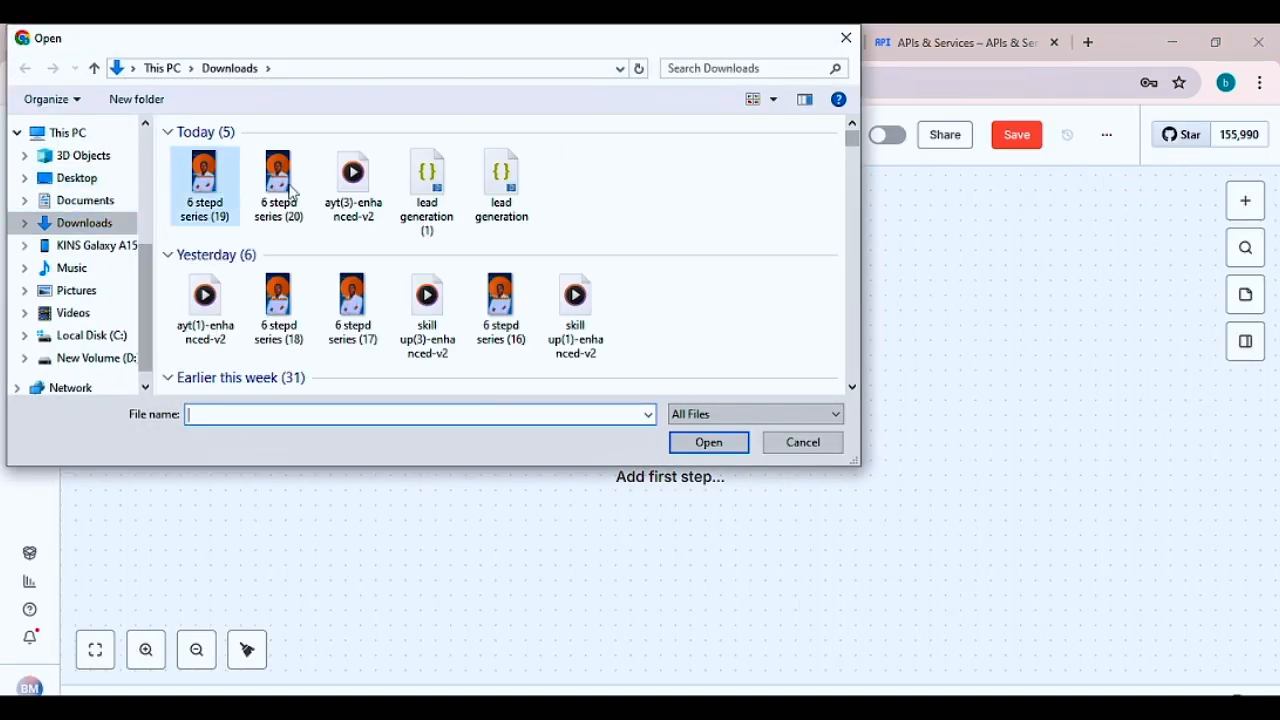
{"action": "left_click", "coordinate": [428, 170]}
{"action": "left_click", "coordinate": [714, 440]}
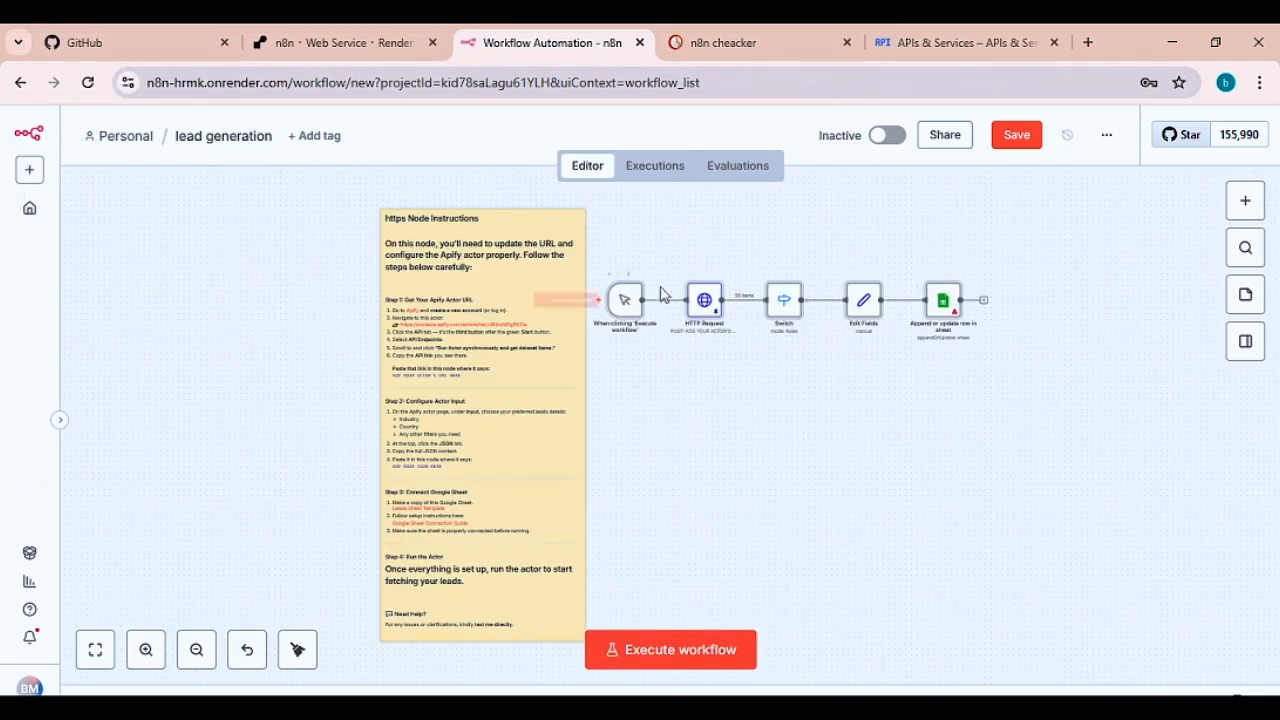
- Open the Append or update row in sheet node and start a new Google Sheets credential for it
{"action": "scroll", "coordinate": [774, 420], "scroll_direction": "up", "scroll_amount": 5}
{"action": "left_click_drag", "start_coordinate": [622, 241], "coordinate": [621, 293]}
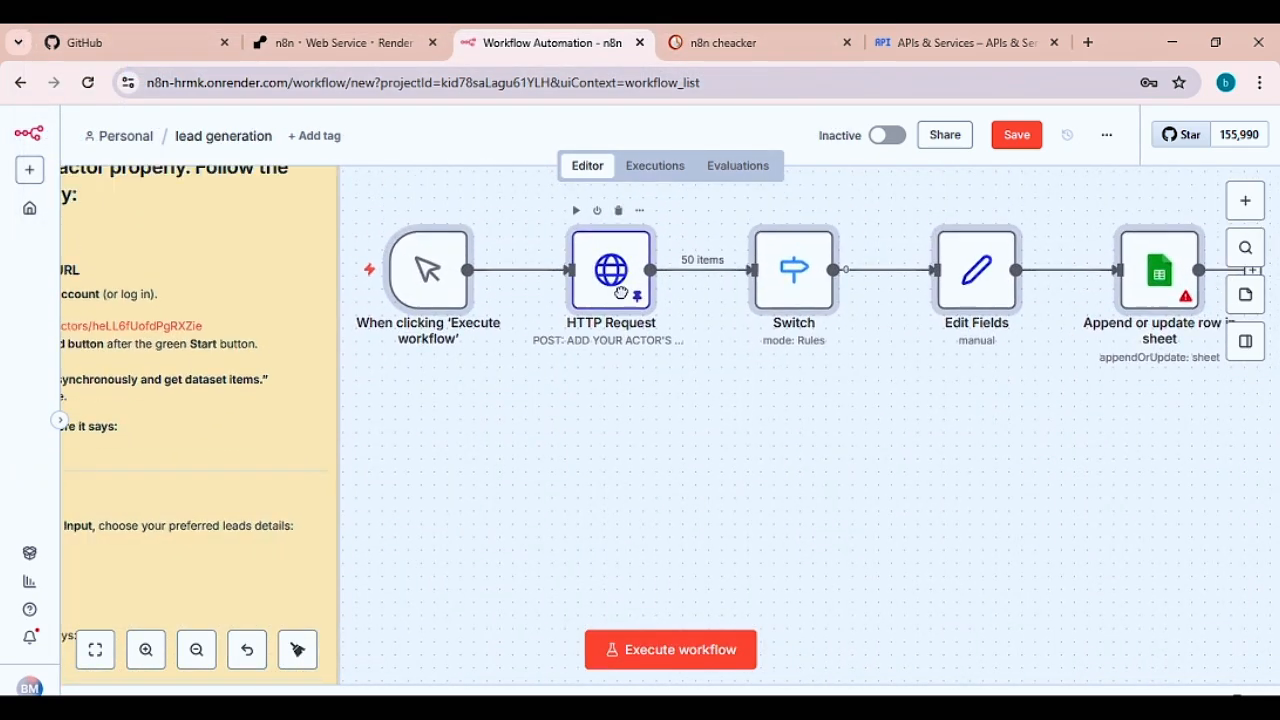
{"action": "left_click", "coordinate": [950, 381]}
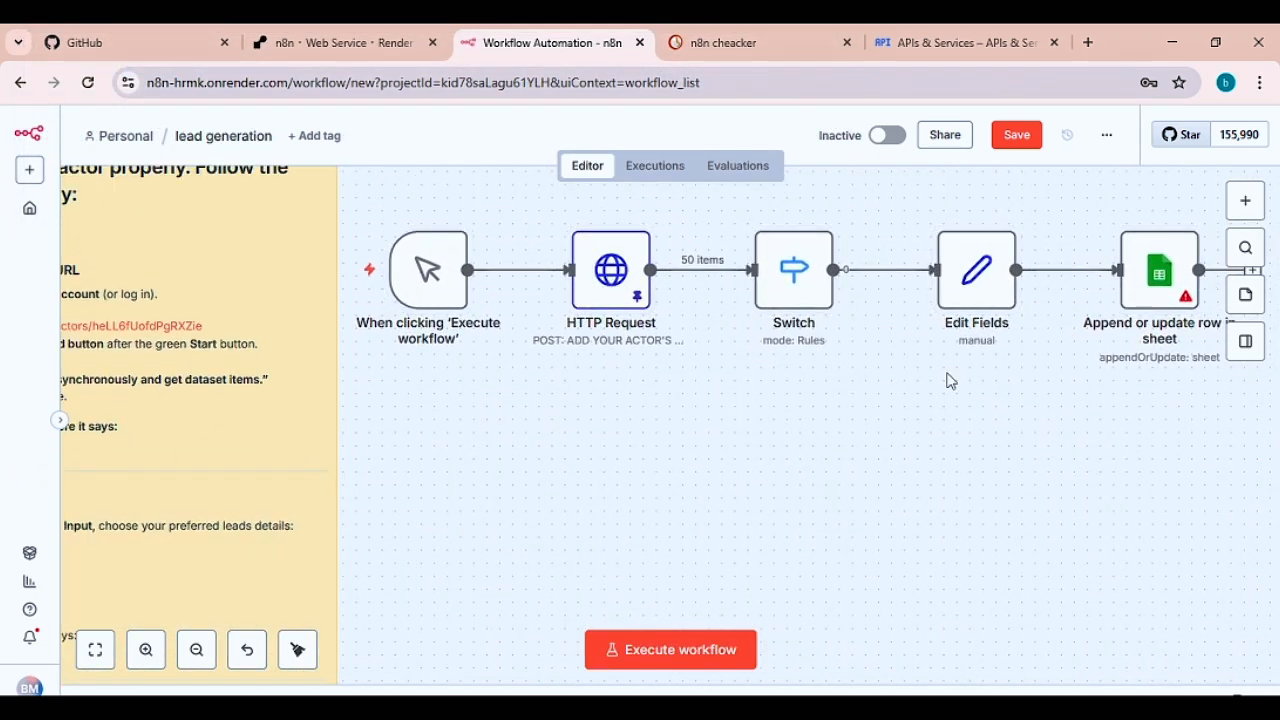
{"action": "double_click", "coordinate": [1134, 274]}
{"action": "left_click", "coordinate": [609, 257]}
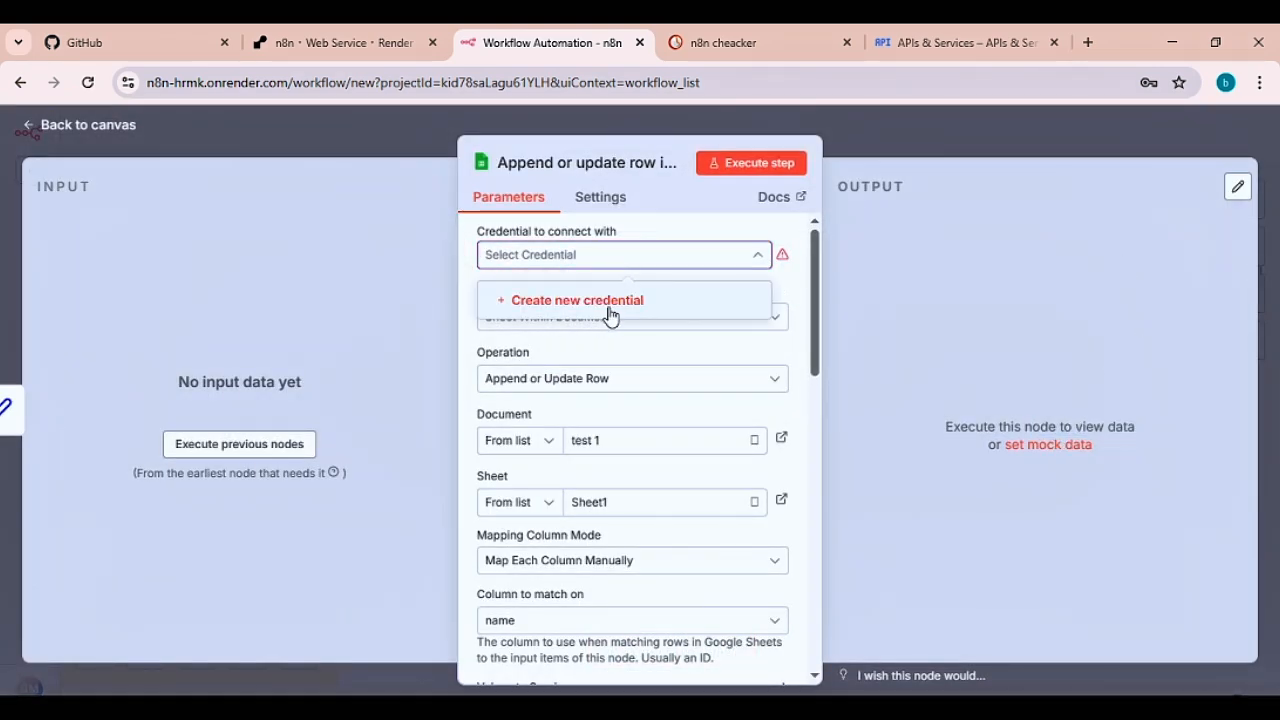
{"action": "left_click", "coordinate": [609, 312]}
- Set the credential's Allowed HTTP Request Domains to All and review its OAuth Redirect URL, Client ID and Client Secret fields
{"action": "left_click", "coordinate": [567, 453]}
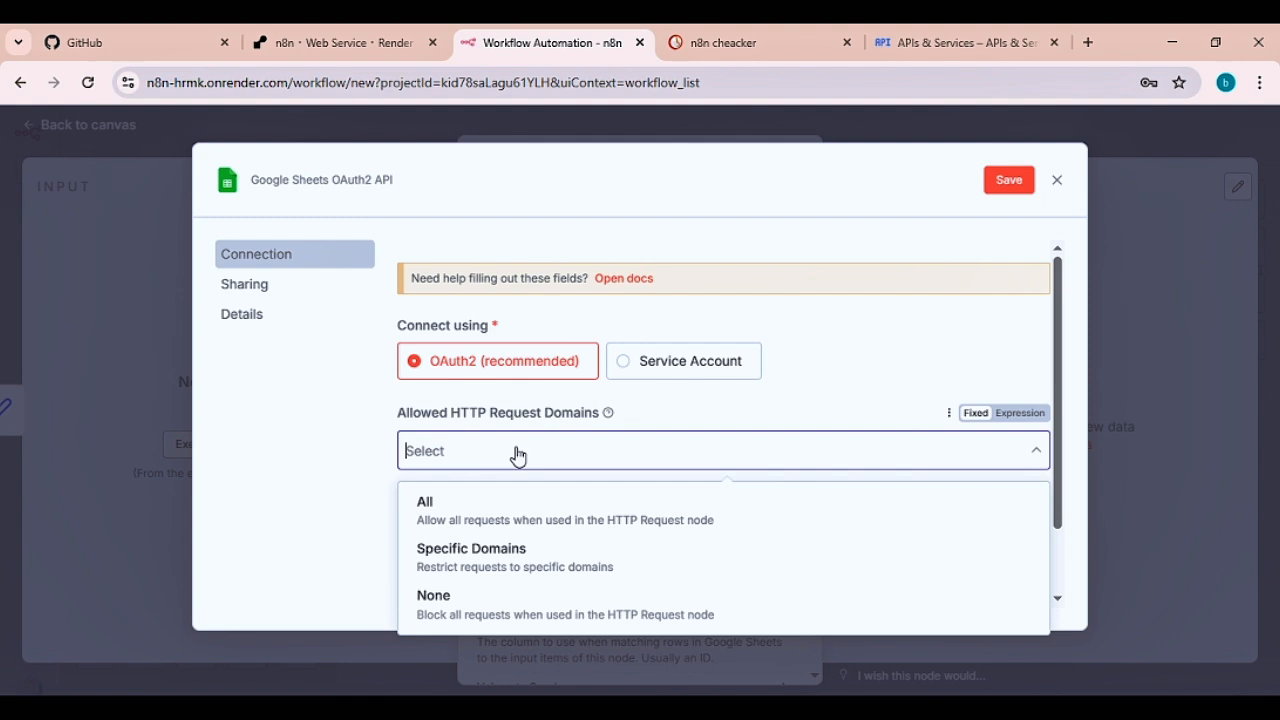
{"action": "left_click", "coordinate": [428, 506]}
{"action": "scroll", "coordinate": [639, 370], "scroll_direction": "down", "scroll_amount": 1}
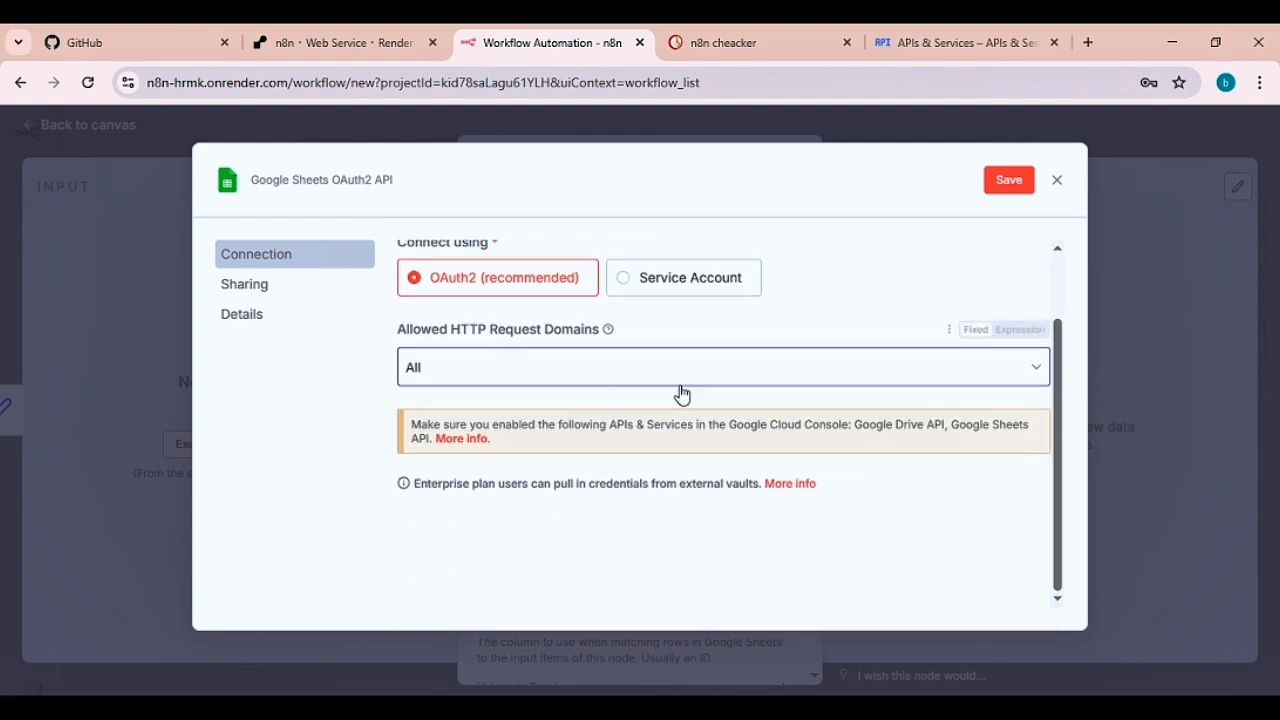
{"action": "scroll", "coordinate": [682, 393], "scroll_direction": "up", "scroll_amount": 1}
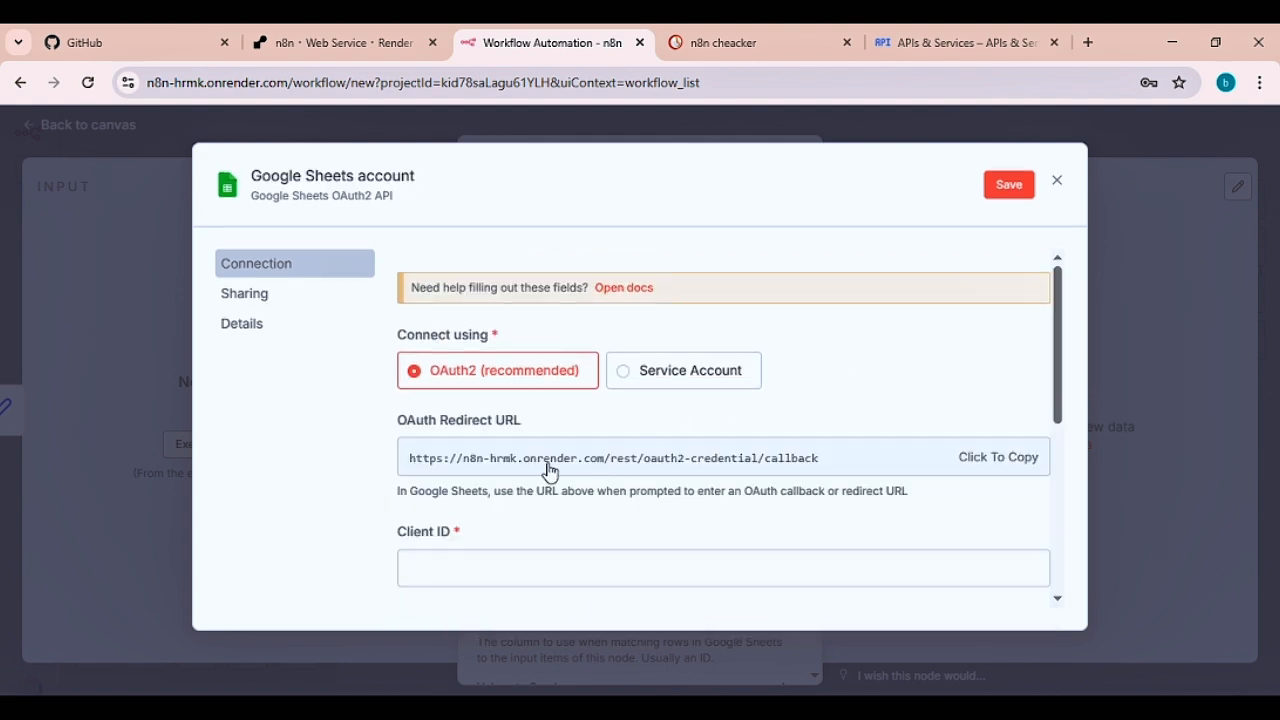
{"action": "scroll", "coordinate": [726, 408], "scroll_direction": "down", "scroll_amount": 2}
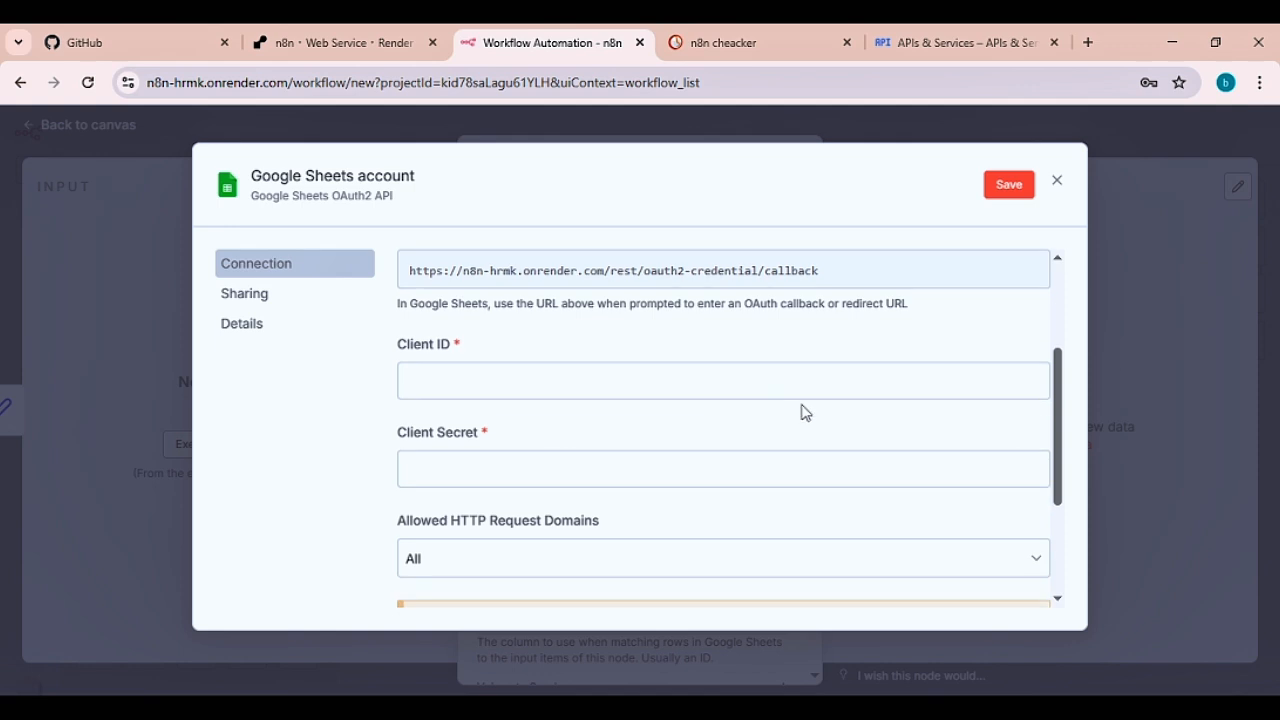
{"action": "scroll", "coordinate": [917, 374], "scroll_direction": "up", "scroll_amount": 1}
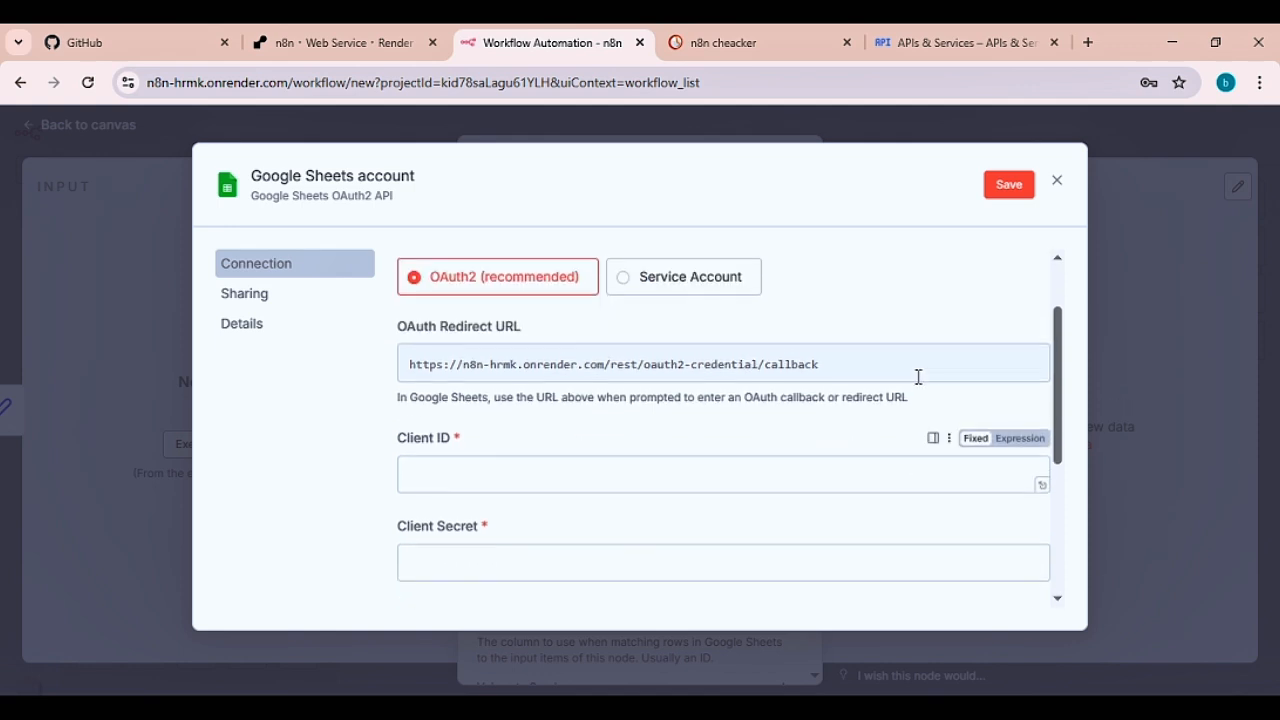
{"action": "left_click", "coordinate": [471, 488]}
{"action": "left_click", "coordinate": [449, 566]}
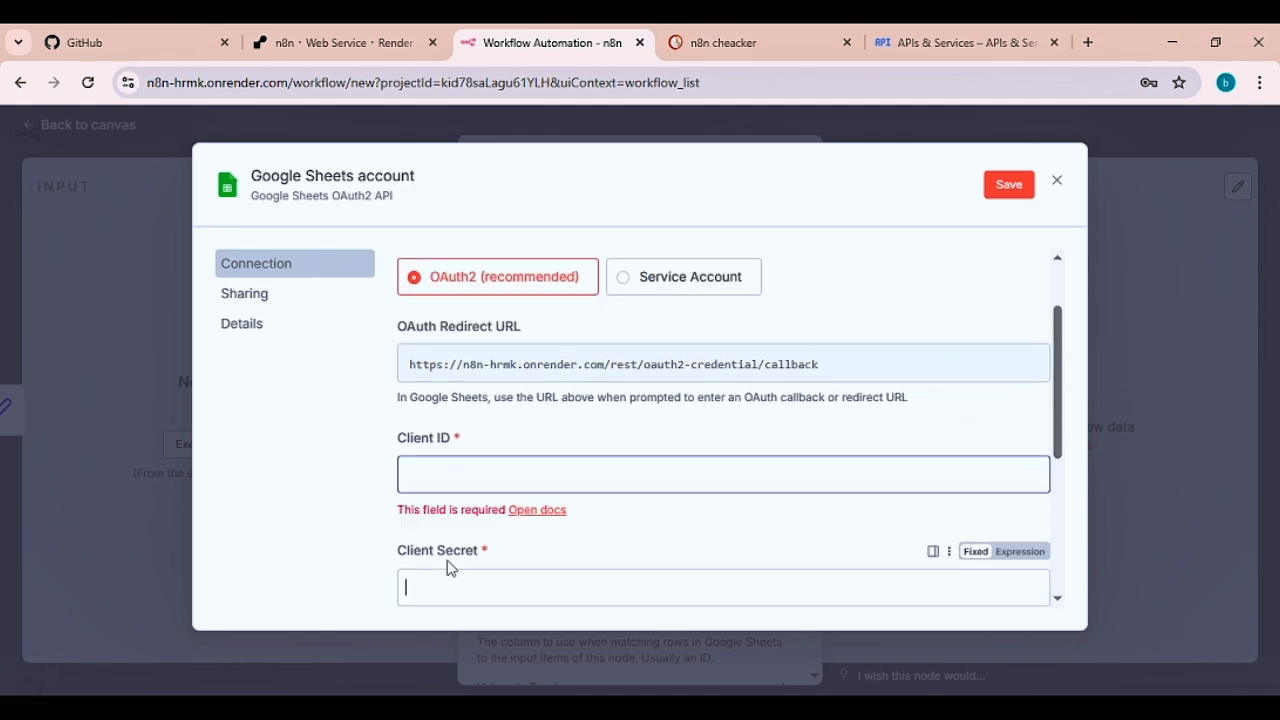
- Switch to Google Cloud, go to APIs & Services from the API search suggestions, and open the API Library
{"action": "left_click", "coordinate": [947, 35]}
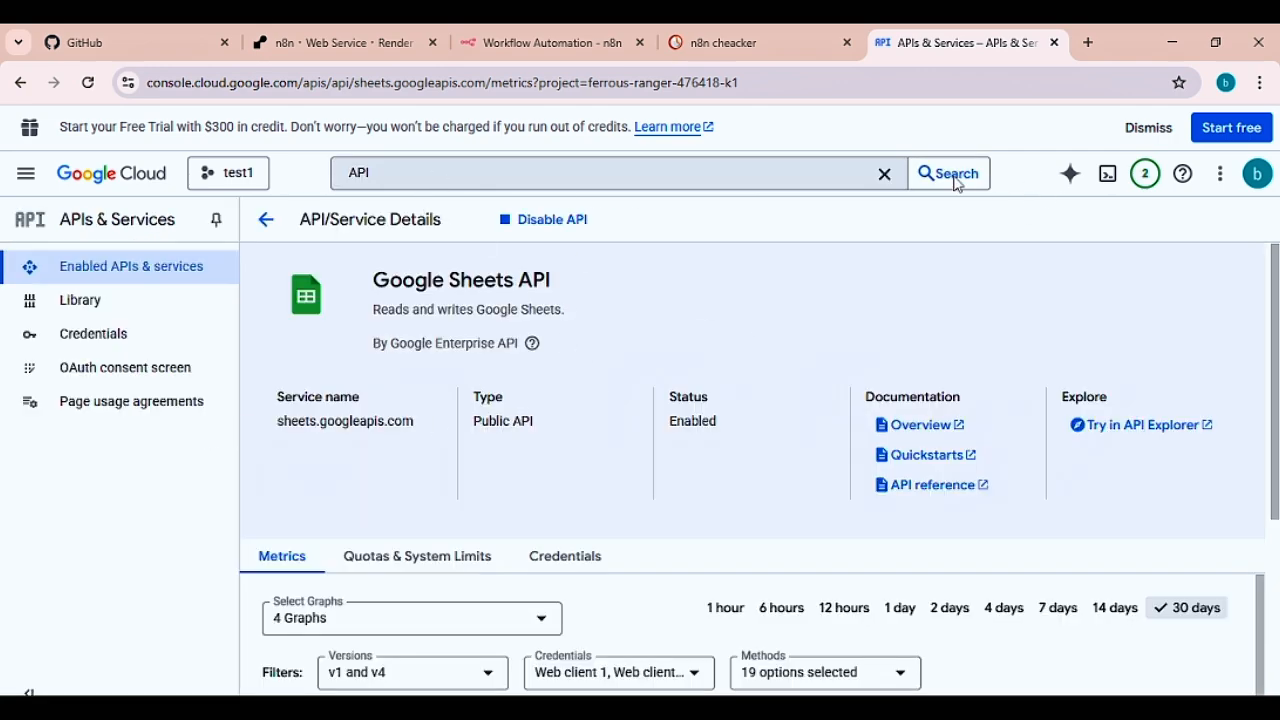
{"action": "left_click", "coordinate": [390, 172]}
{"action": "type", "text": "gateway"}
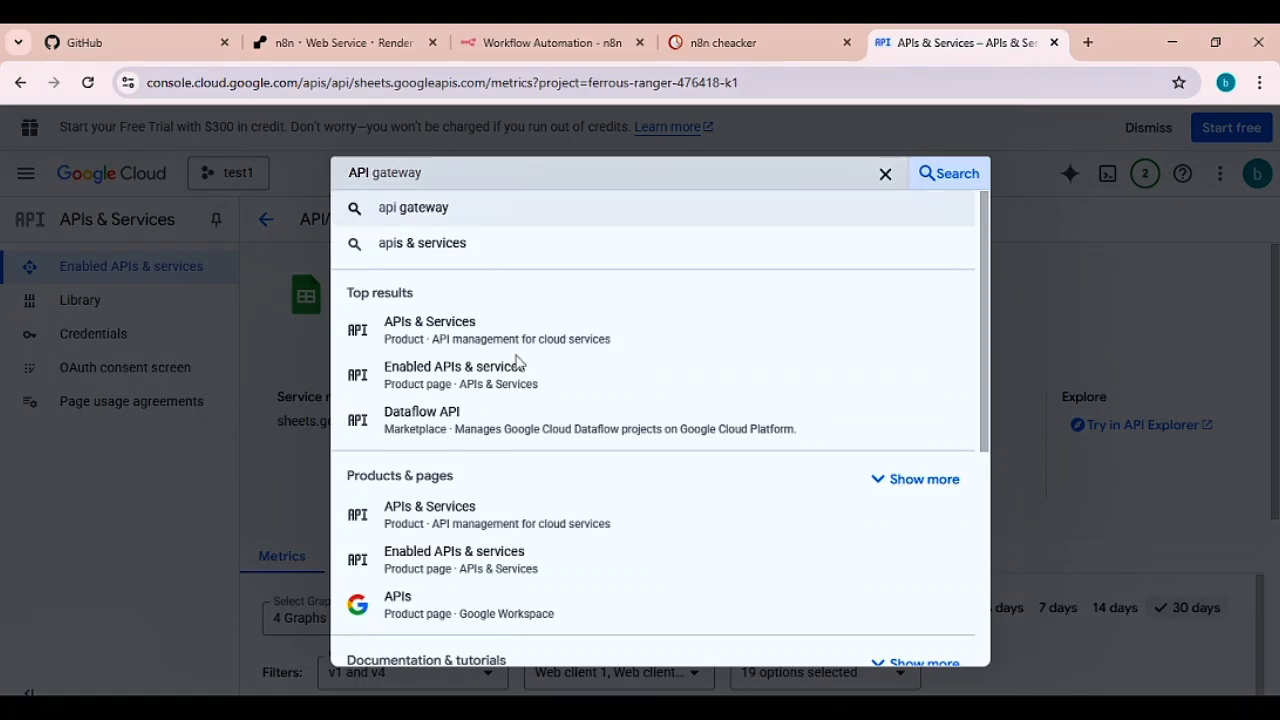
{"action": "left_click", "coordinate": [462, 330]}
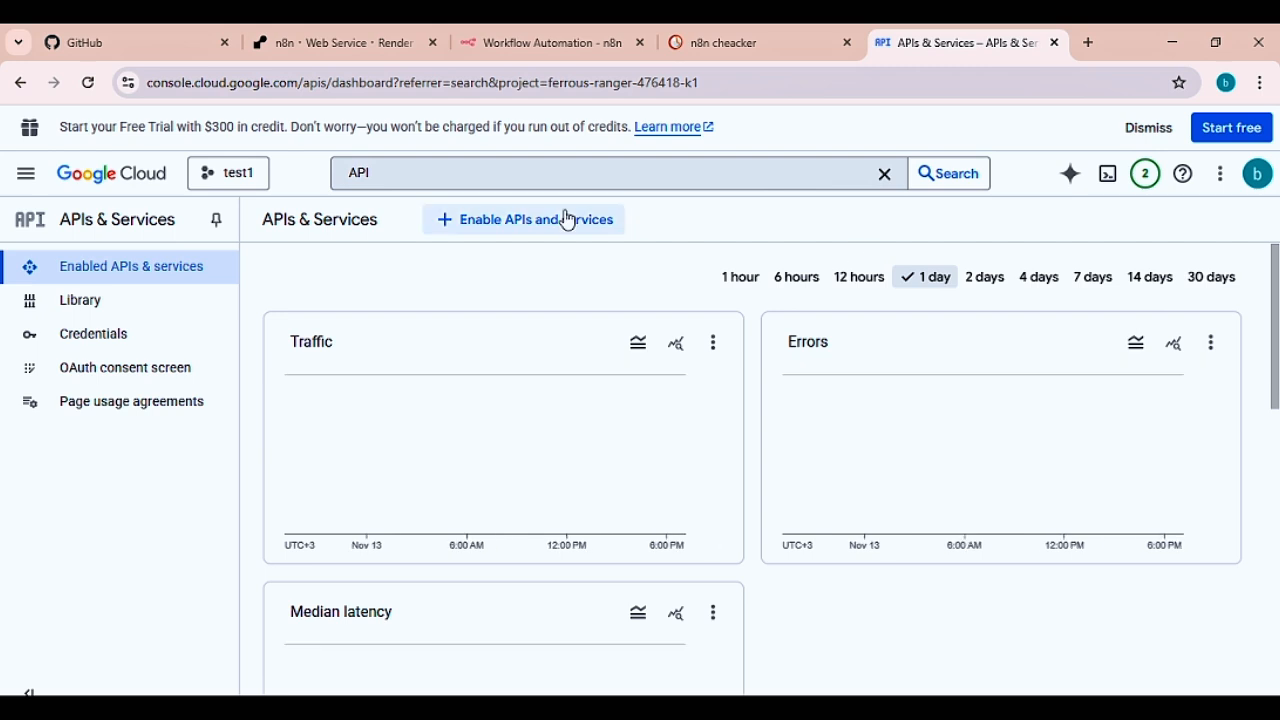
{"action": "left_click", "coordinate": [562, 222]}
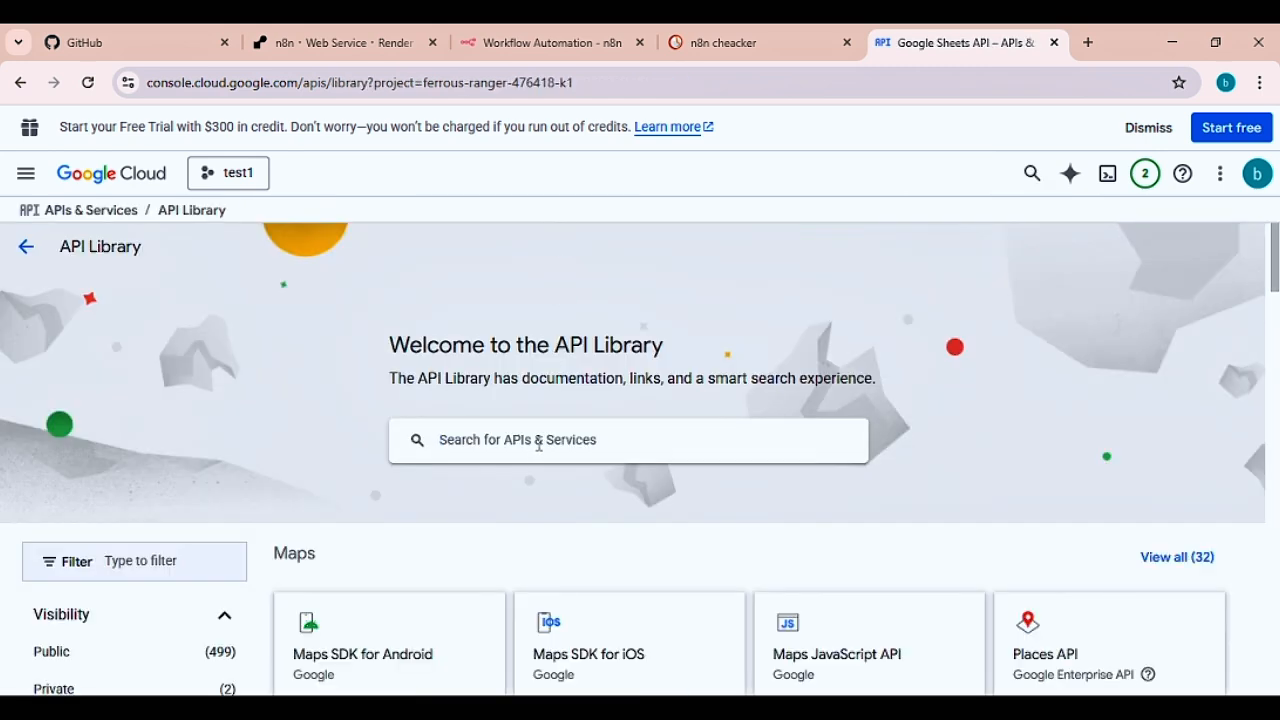
- Search the API Library for GOOGLE DRIVE, glance at the n8n cheacker status page, and open the Google Drive API's details
{"action": "left_click", "coordinate": [539, 445]}
{"action": "type", "text": "GOOGLE DRIVE"}
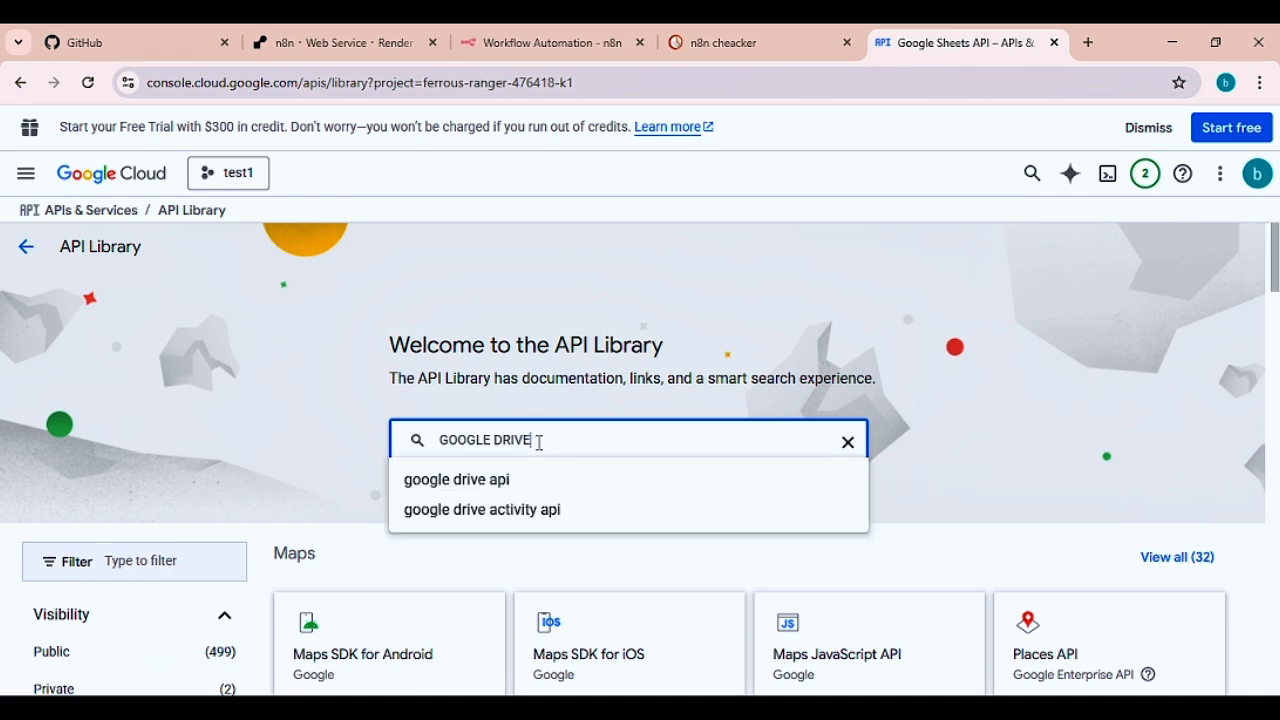
{"action": "key", "text": "Return"}
{"action": "left_click", "coordinate": [766, 38]}
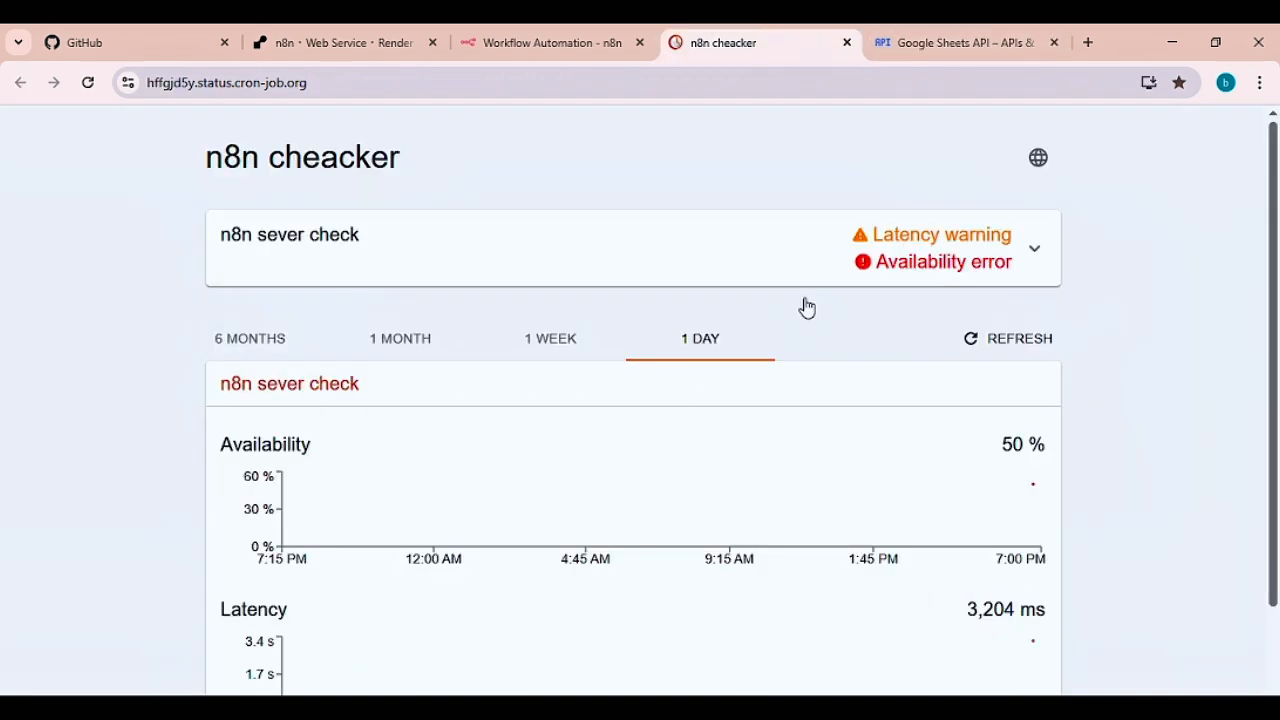
{"action": "left_click", "coordinate": [955, 42]}
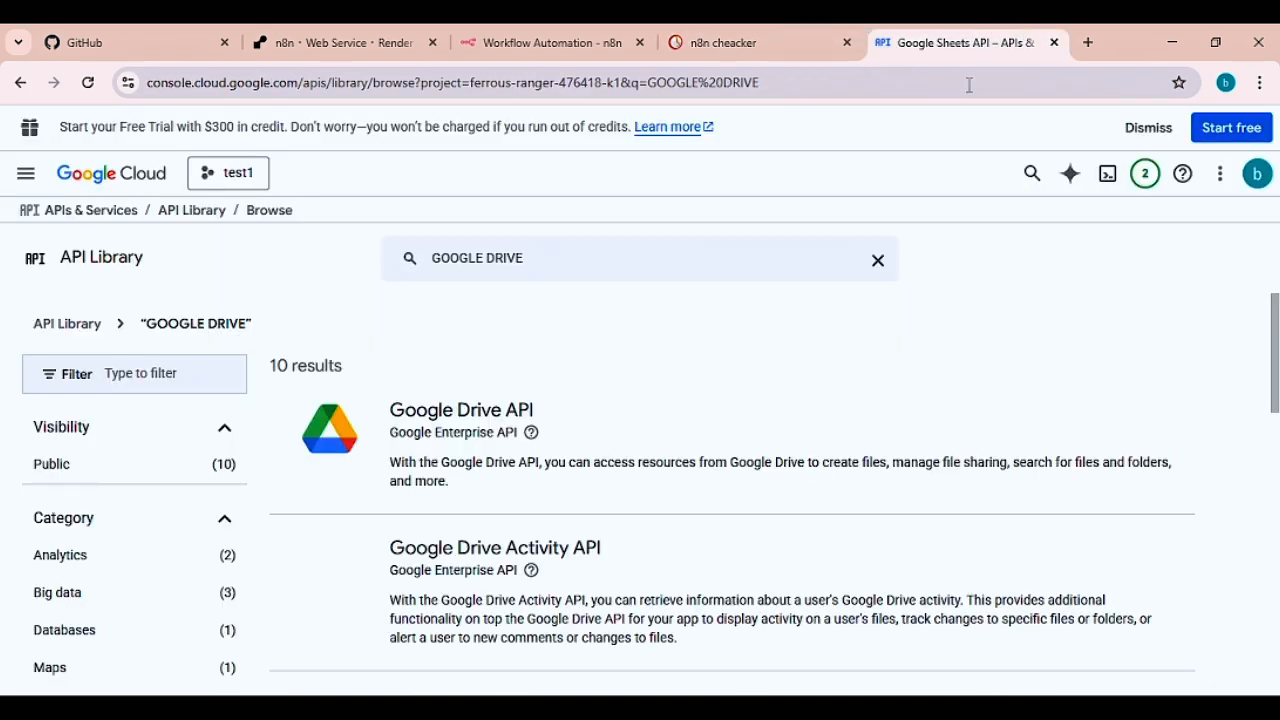
{"action": "left_click", "coordinate": [331, 437]}
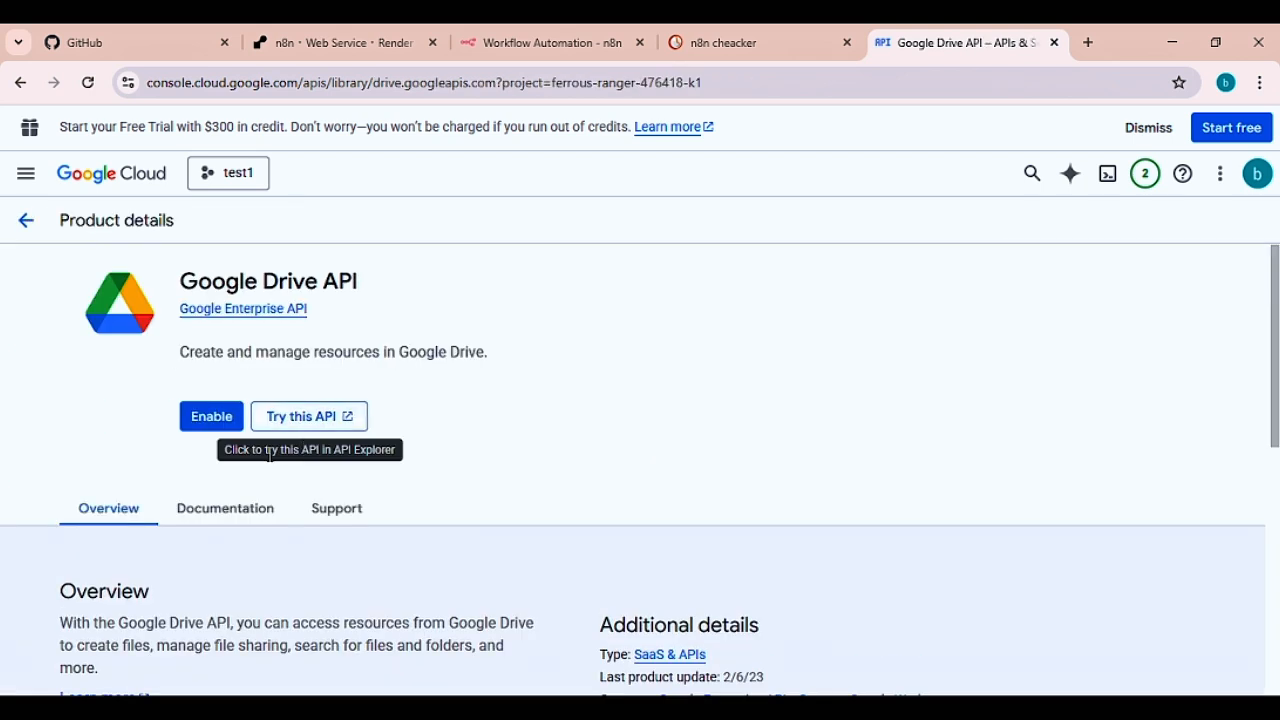
- Enable the Google Drive API, refresh the n8n cheacker status page, and return to Google Cloud
{"action": "left_click", "coordinate": [222, 418]}
{"action": "left_click", "coordinate": [525, 42]}
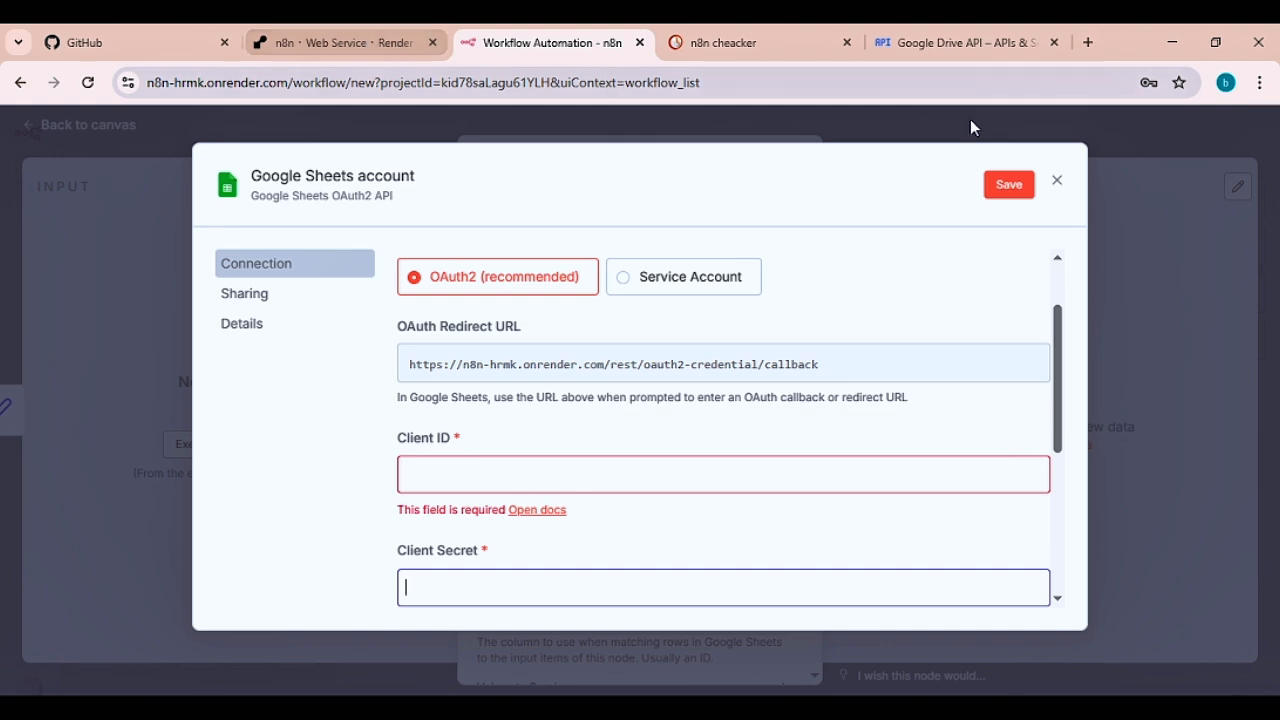
{"action": "left_click", "coordinate": [743, 40]}
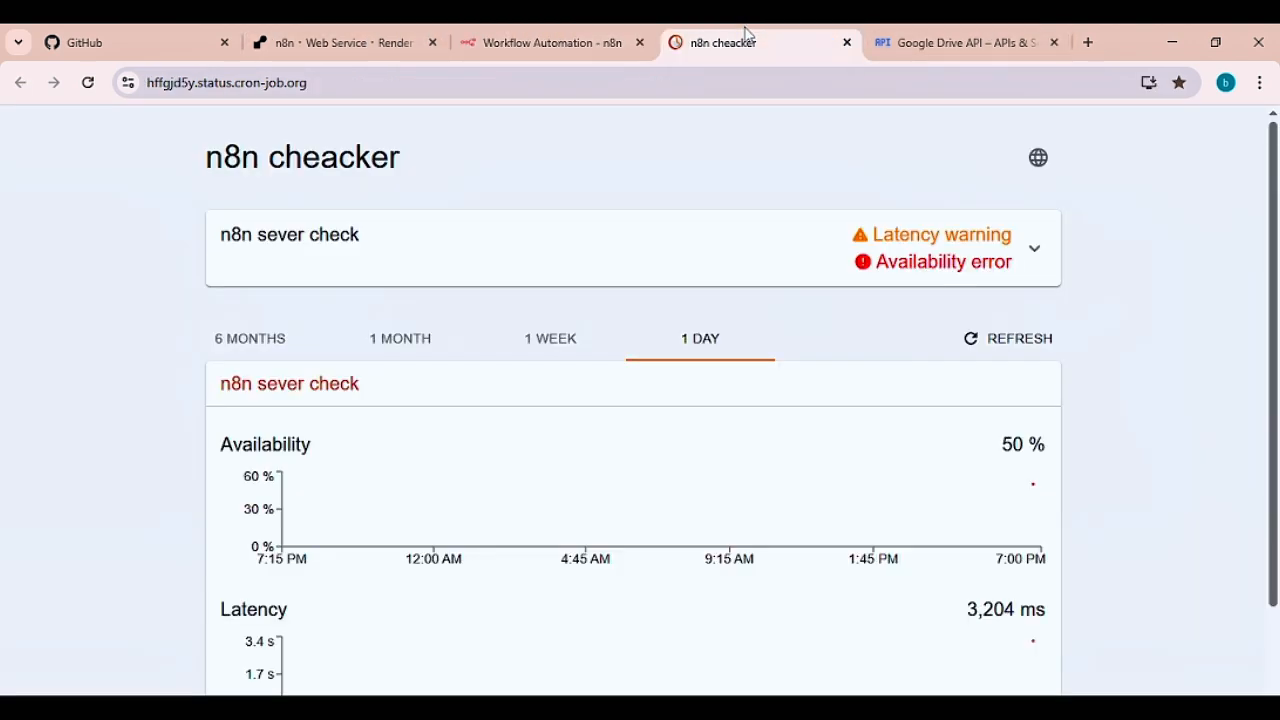
{"action": "left_click", "coordinate": [970, 345]}
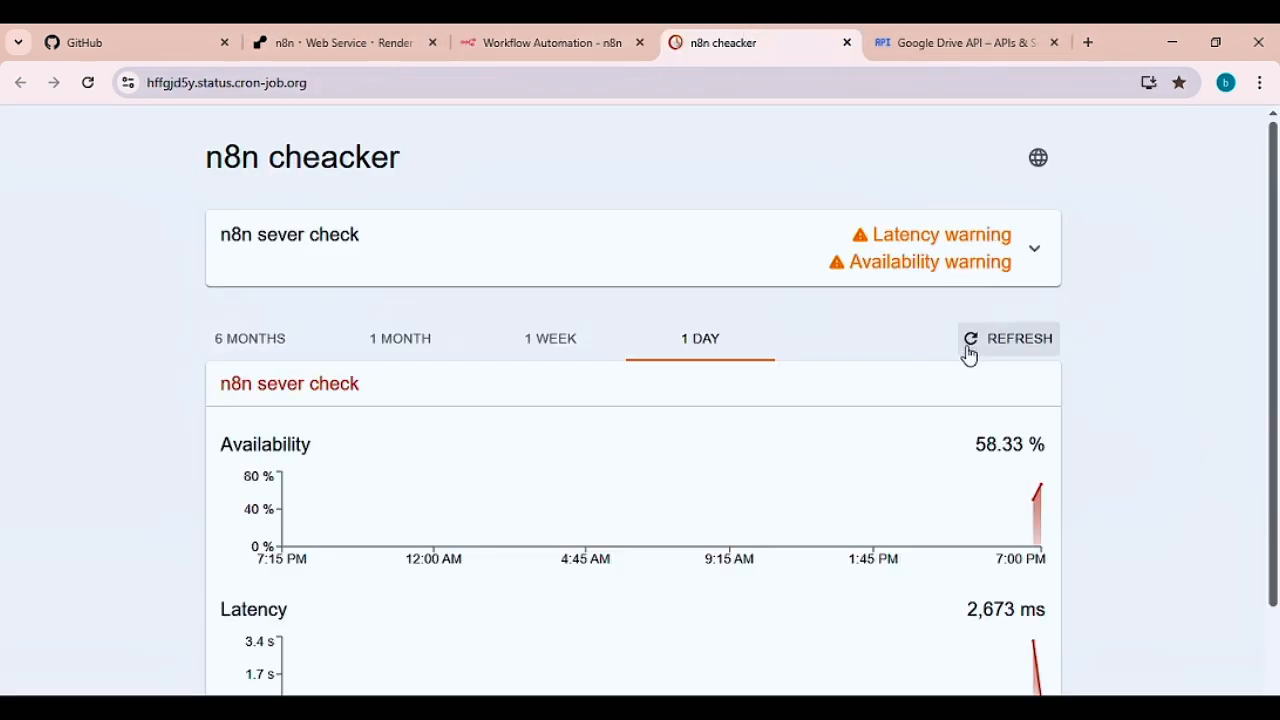
{"action": "left_click", "coordinate": [964, 336]}
{"action": "left_click", "coordinate": [973, 335]}
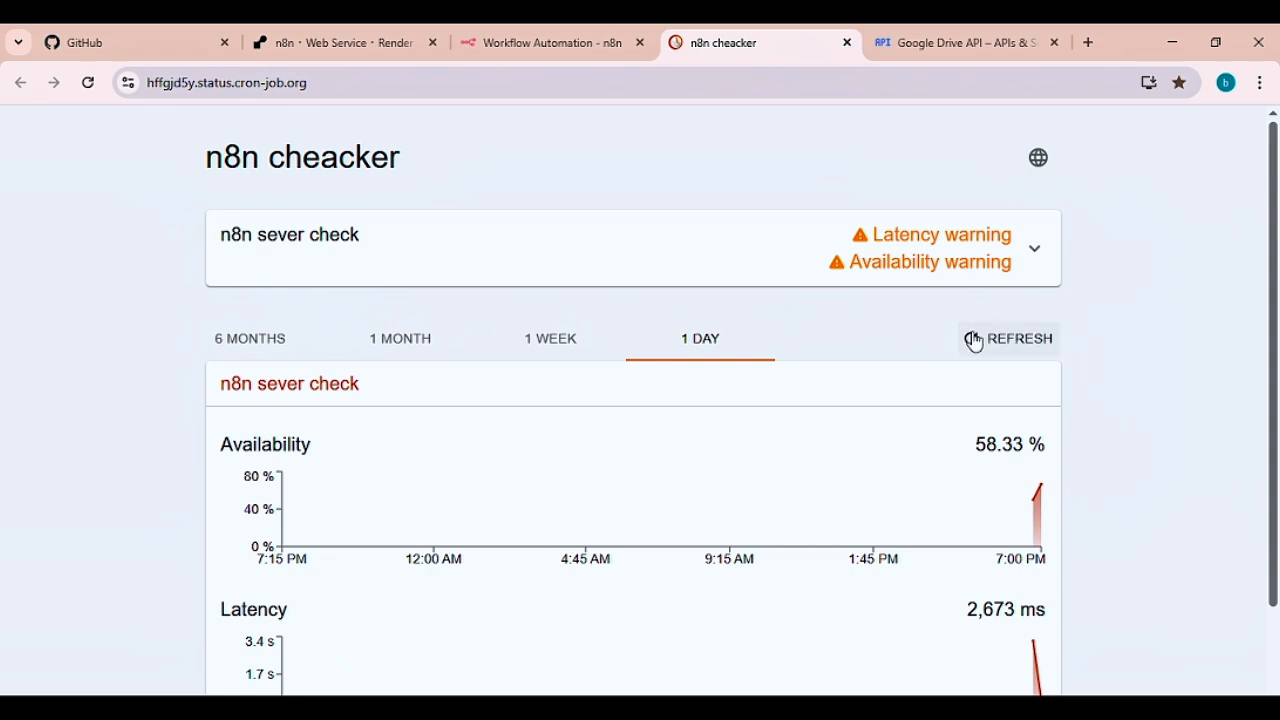
{"action": "left_click", "coordinate": [975, 343]}
{"action": "left_click", "coordinate": [955, 42]}
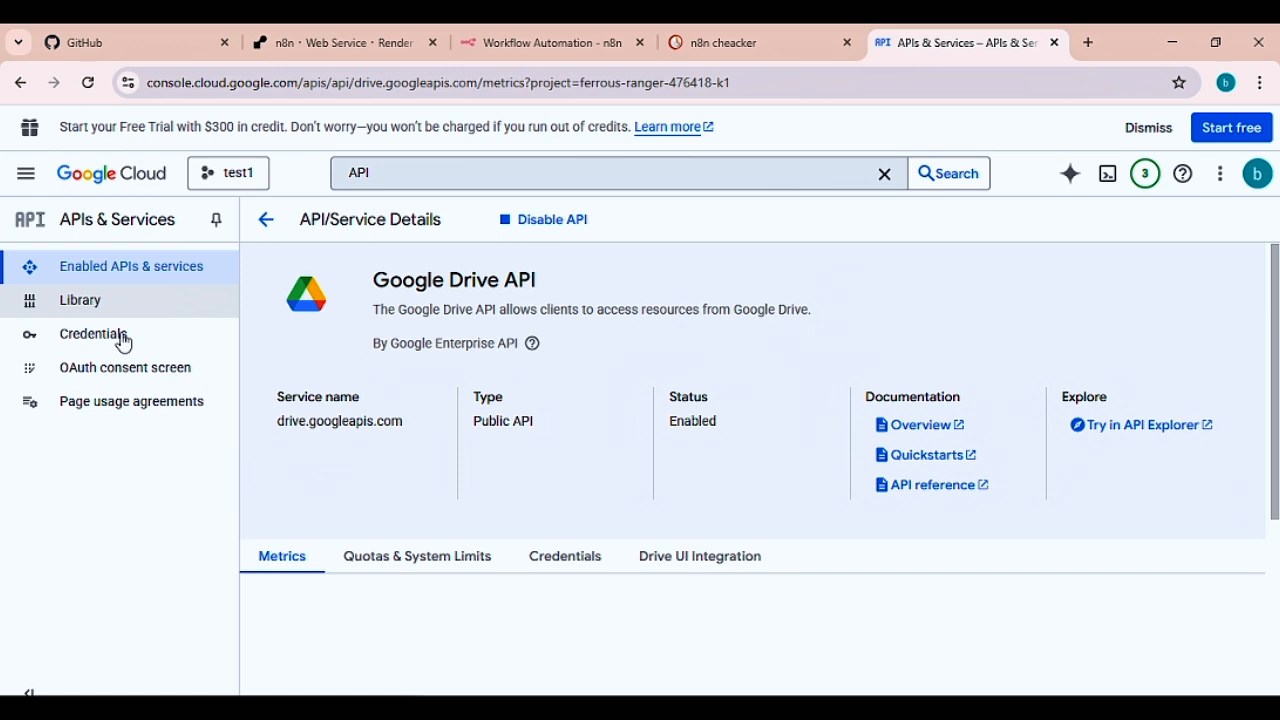
- Open the project's Credentials page and start creating an OAuth client ID
{"action": "left_click", "coordinate": [124, 340]}
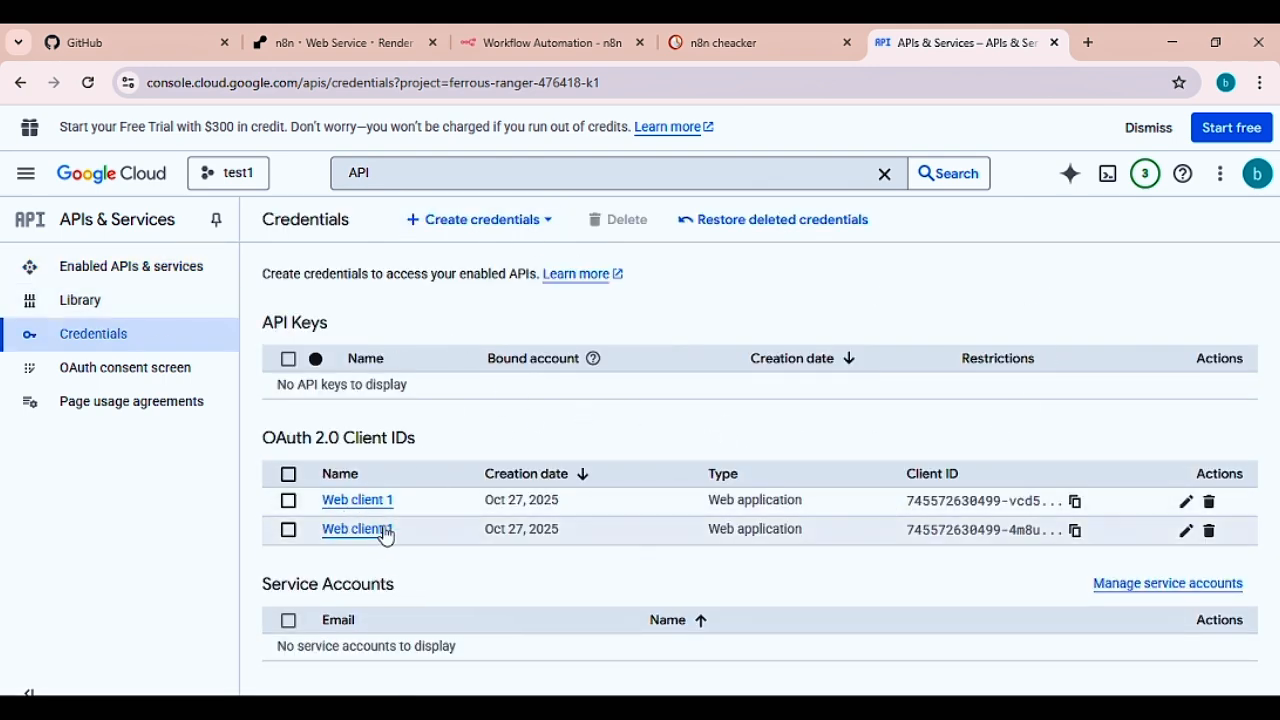
{"action": "left_click", "coordinate": [506, 221]}
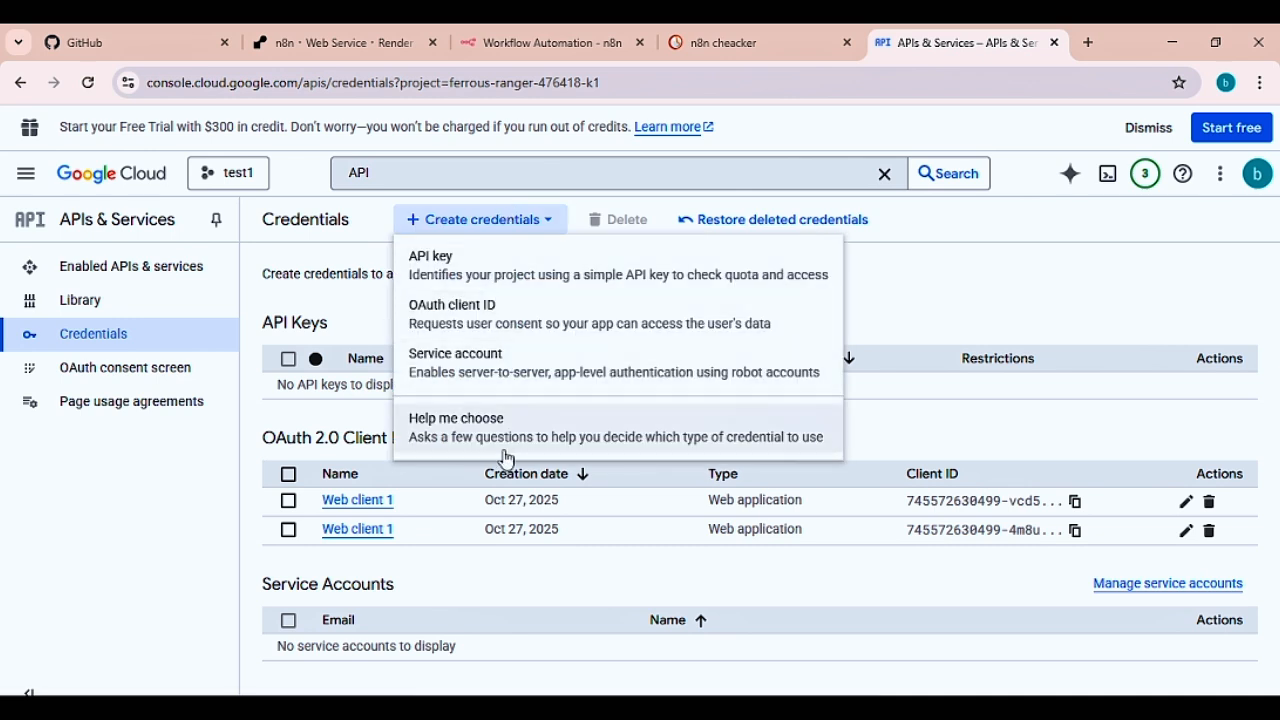
{"action": "left_click", "coordinate": [1036, 308]}
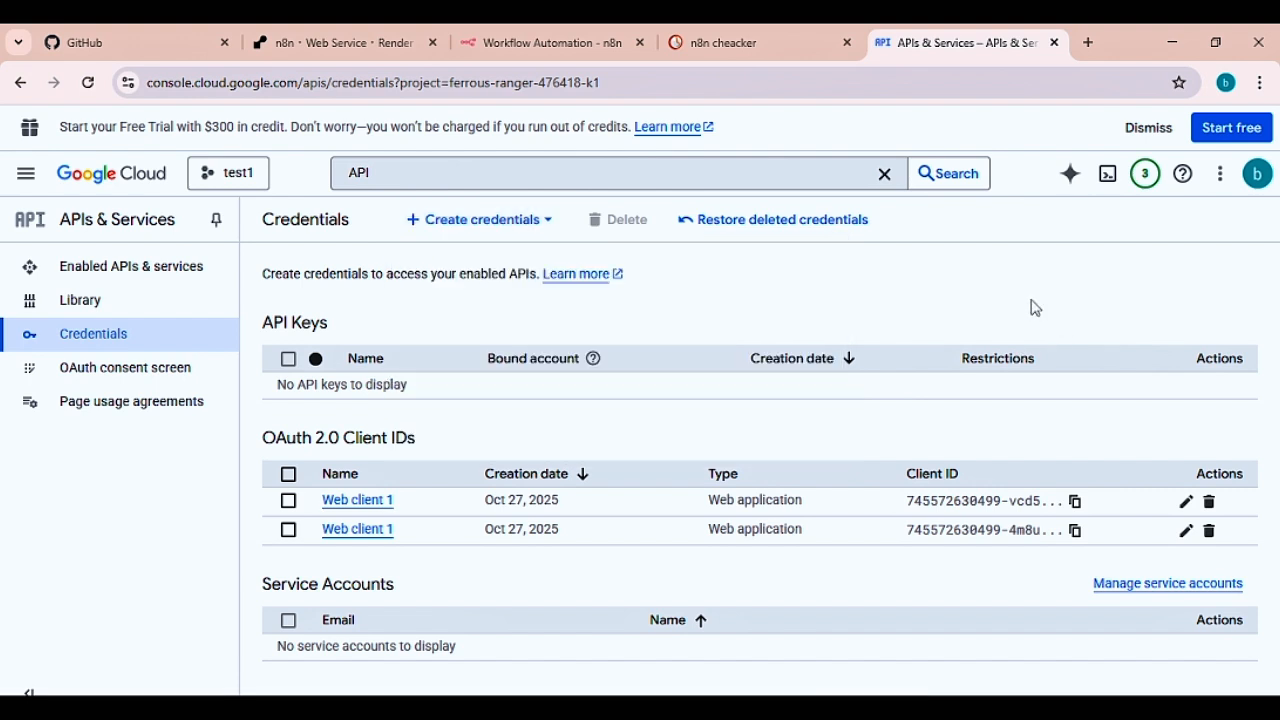
{"action": "left_click", "coordinate": [500, 220]}
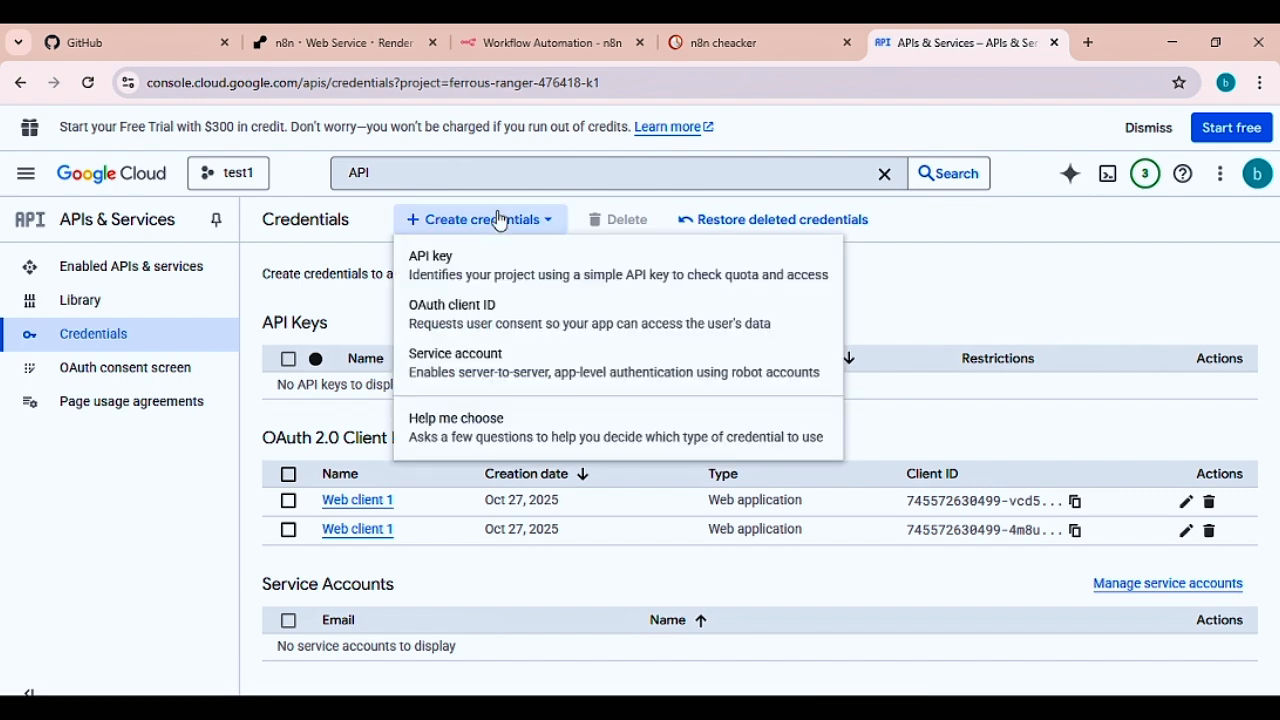
{"action": "left_click", "coordinate": [521, 318]}
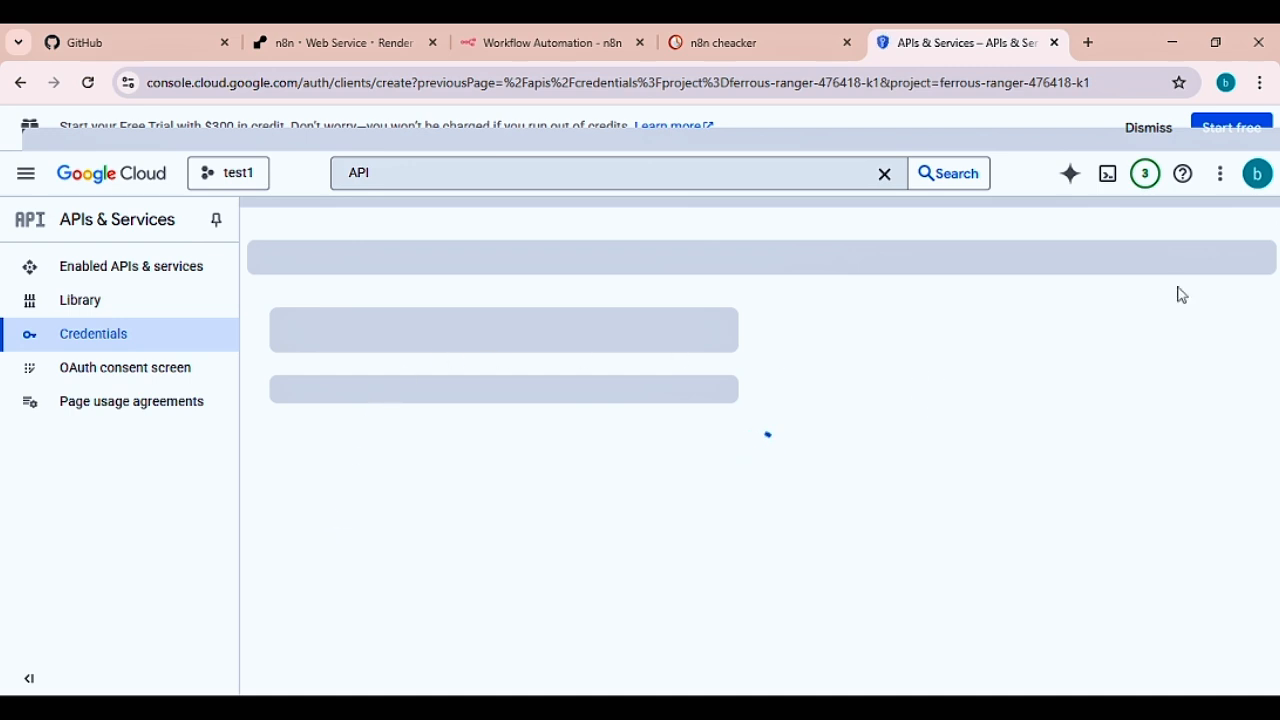
- Set the OAuth client's application type to Web application and its name to Web client 3
{"action": "left_click", "coordinate": [380, 380]}
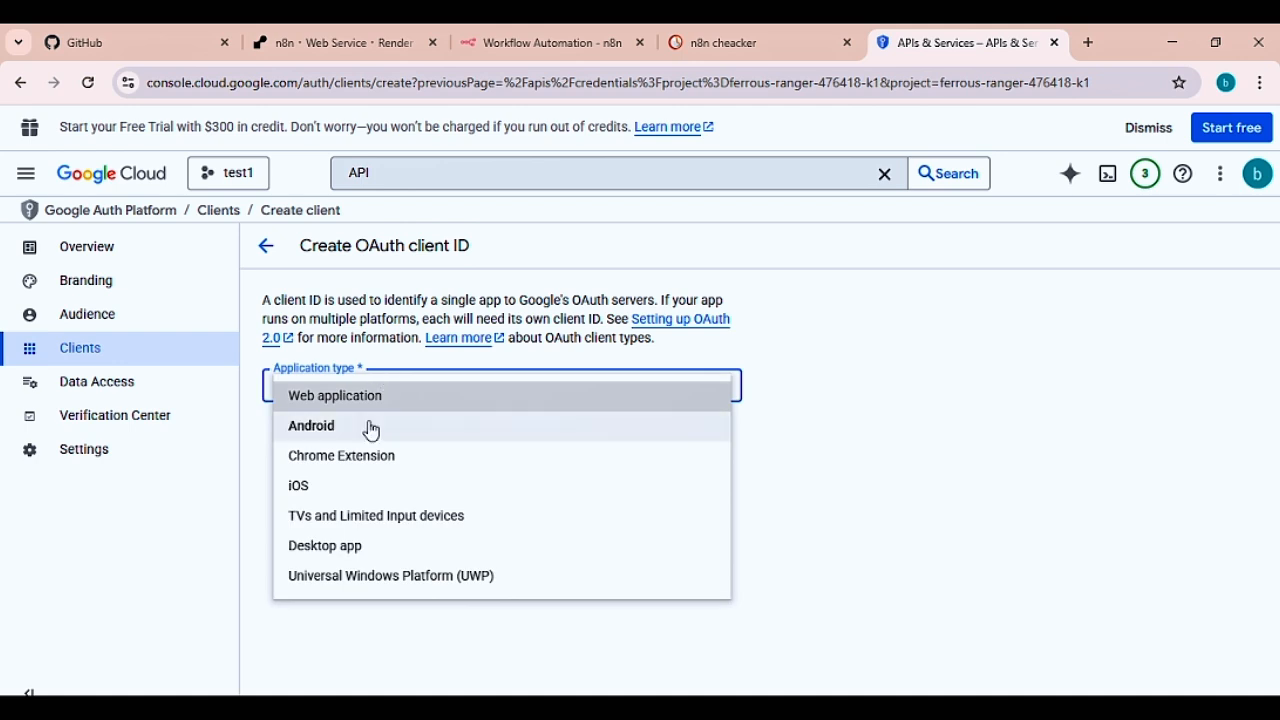
{"action": "left_click", "coordinate": [373, 400]}
{"action": "left_click", "coordinate": [370, 435]}
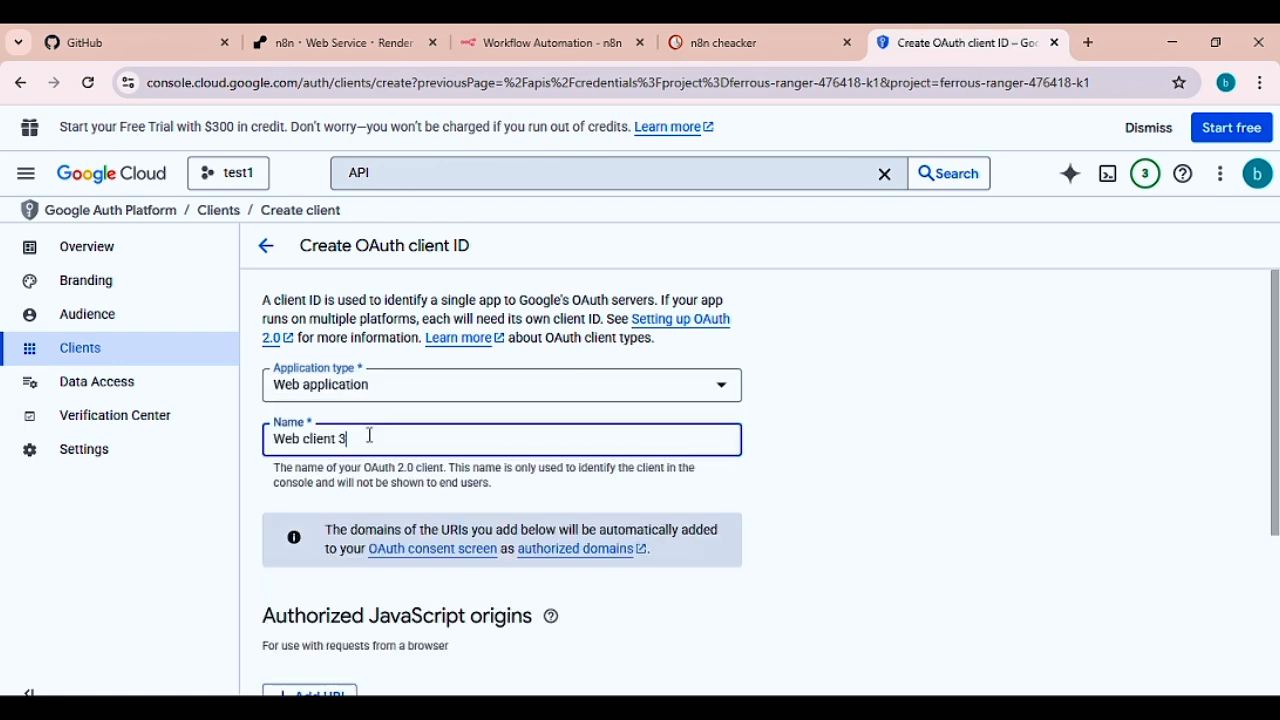
{"action": "scroll", "coordinate": [543, 434], "scroll_direction": "down", "scroll_amount": 2}
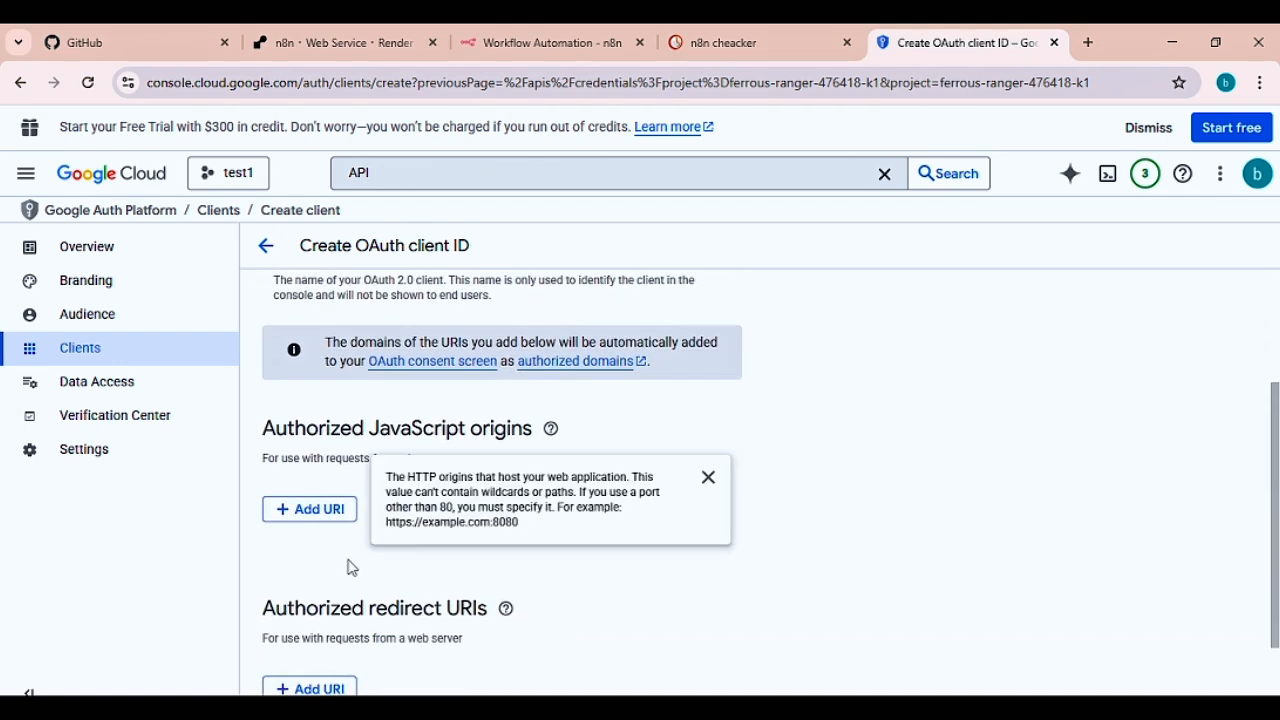
{"action": "scroll", "coordinate": [352, 567], "scroll_direction": "down", "scroll_amount": 1}
{"action": "left_click", "coordinate": [331, 595]}
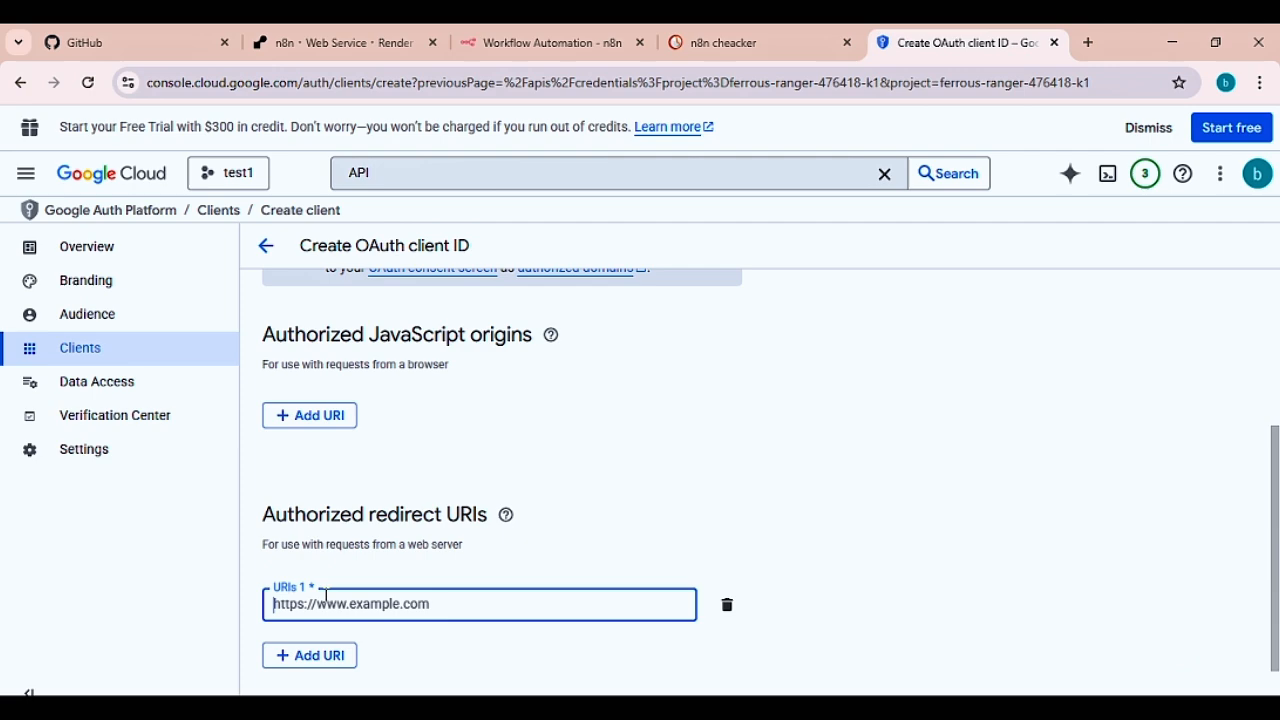
{"action": "left_click", "coordinate": [575, 32]}
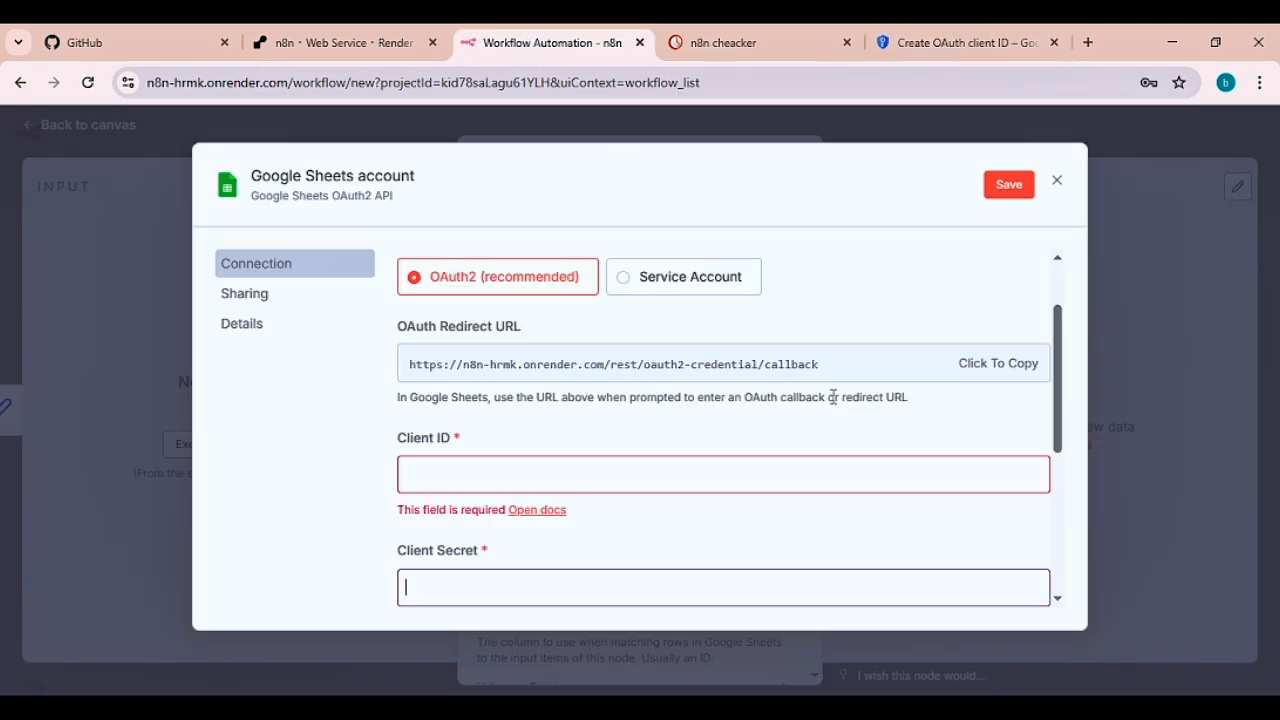
{"action": "left_click", "coordinate": [978, 366]}
{"action": "left_click", "coordinate": [960, 42]}
{"action": "key", "text": "ctrl+v"}
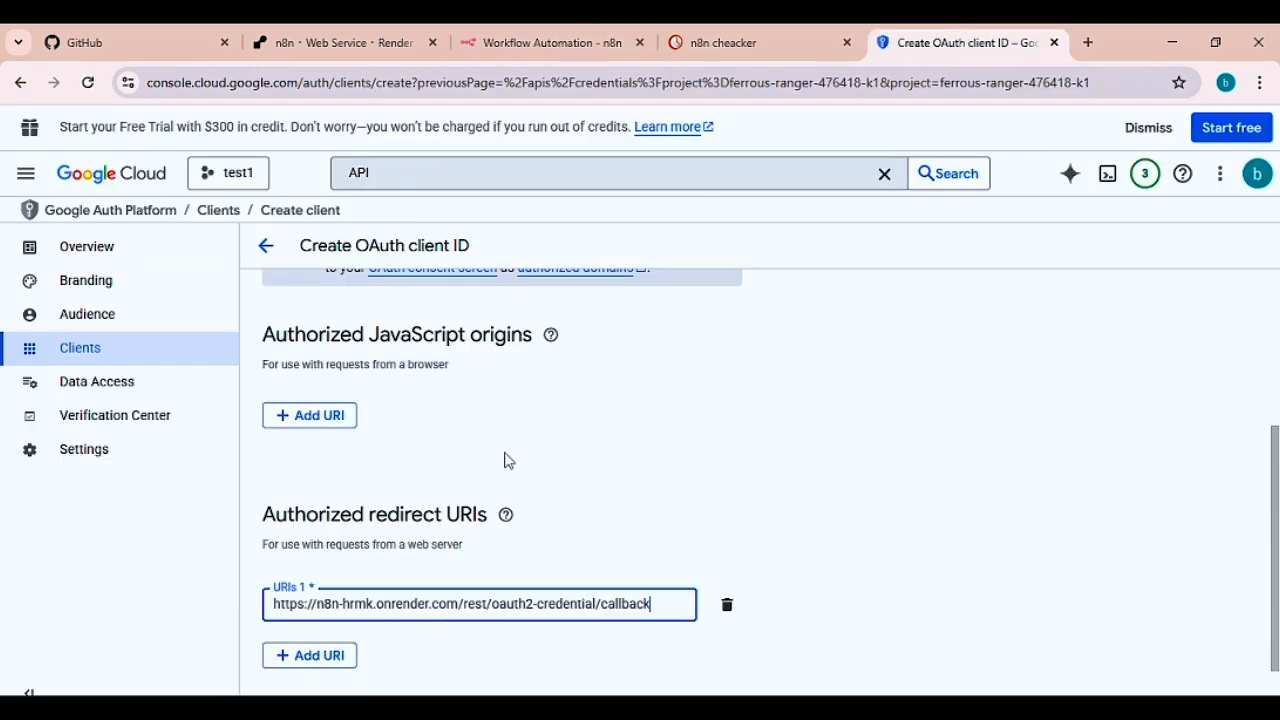
{"action": "scroll", "coordinate": [504, 460], "scroll_direction": "down", "scroll_amount": 1}
{"action": "left_click", "coordinate": [302, 678]}
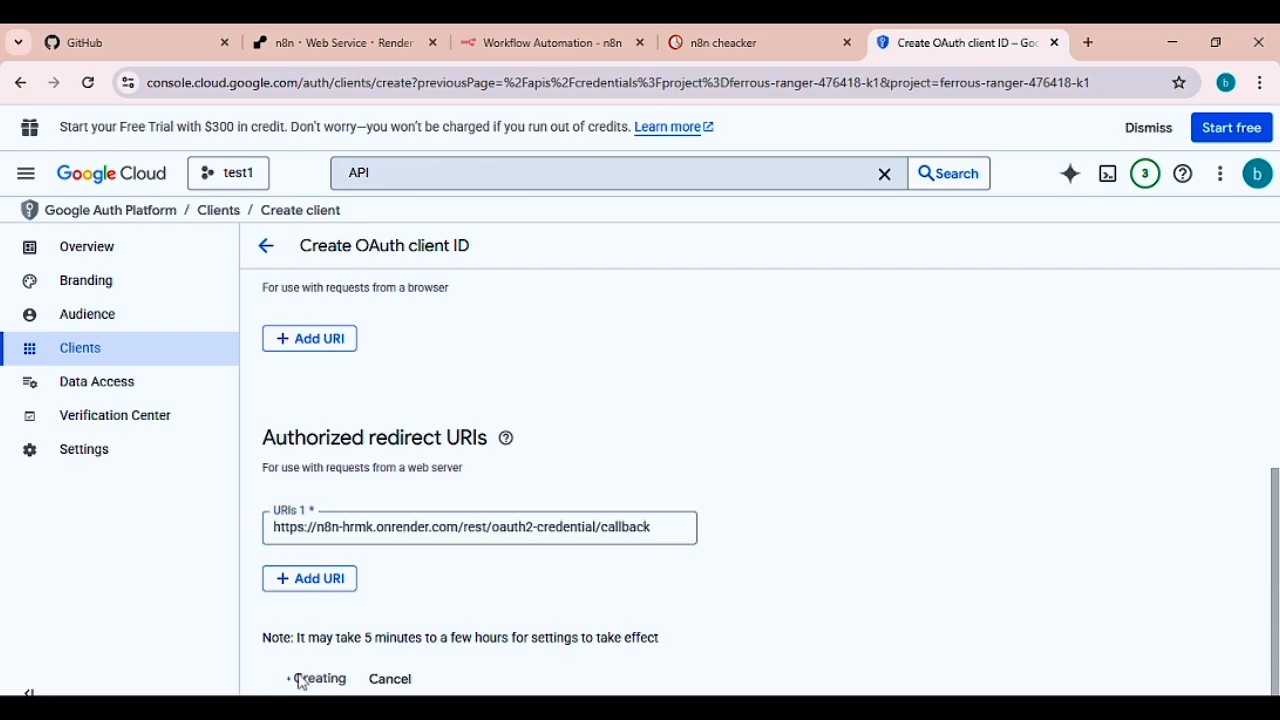
- Copy the new OAuth client's secret from Google Cloud into the Client Secret field of n8n's Google Sheets credential
{"action": "scroll", "coordinate": [766, 494], "scroll_direction": "down", "scroll_amount": 2}
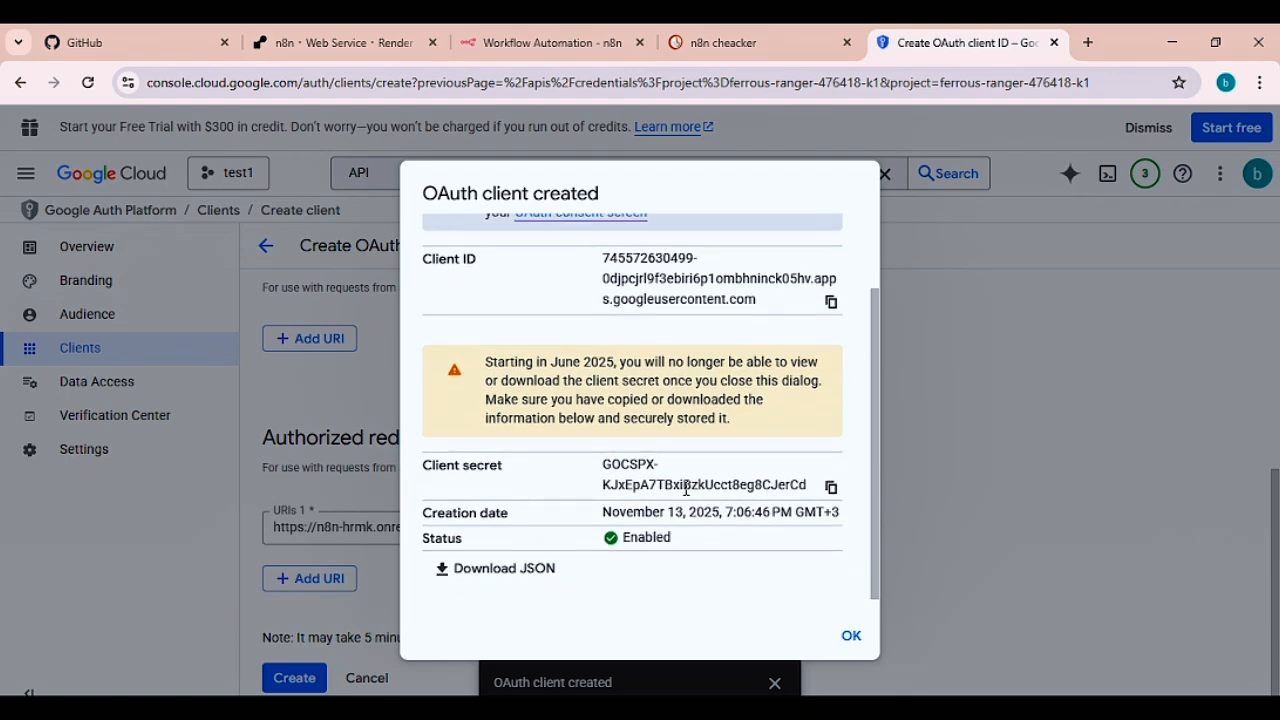
{"action": "triple_click", "coordinate": [505, 472]}
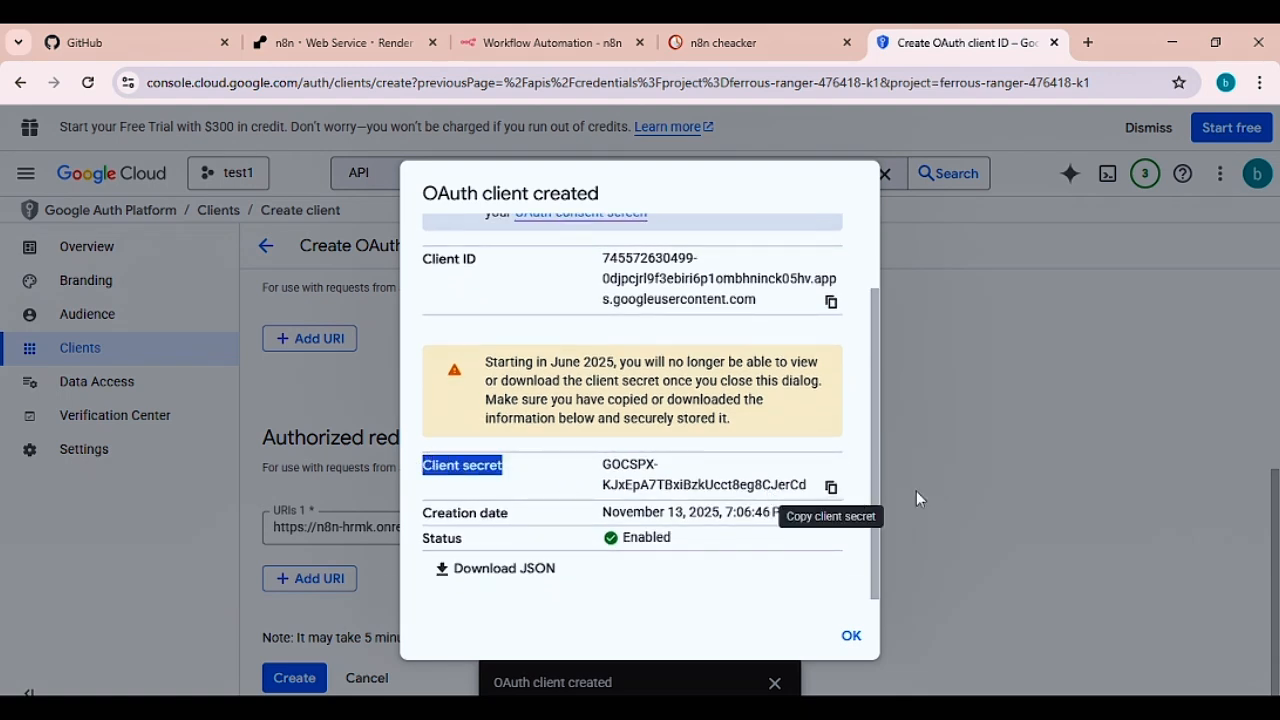
{"action": "left_click", "coordinate": [830, 487]}
{"action": "left_click", "coordinate": [545, 42]}
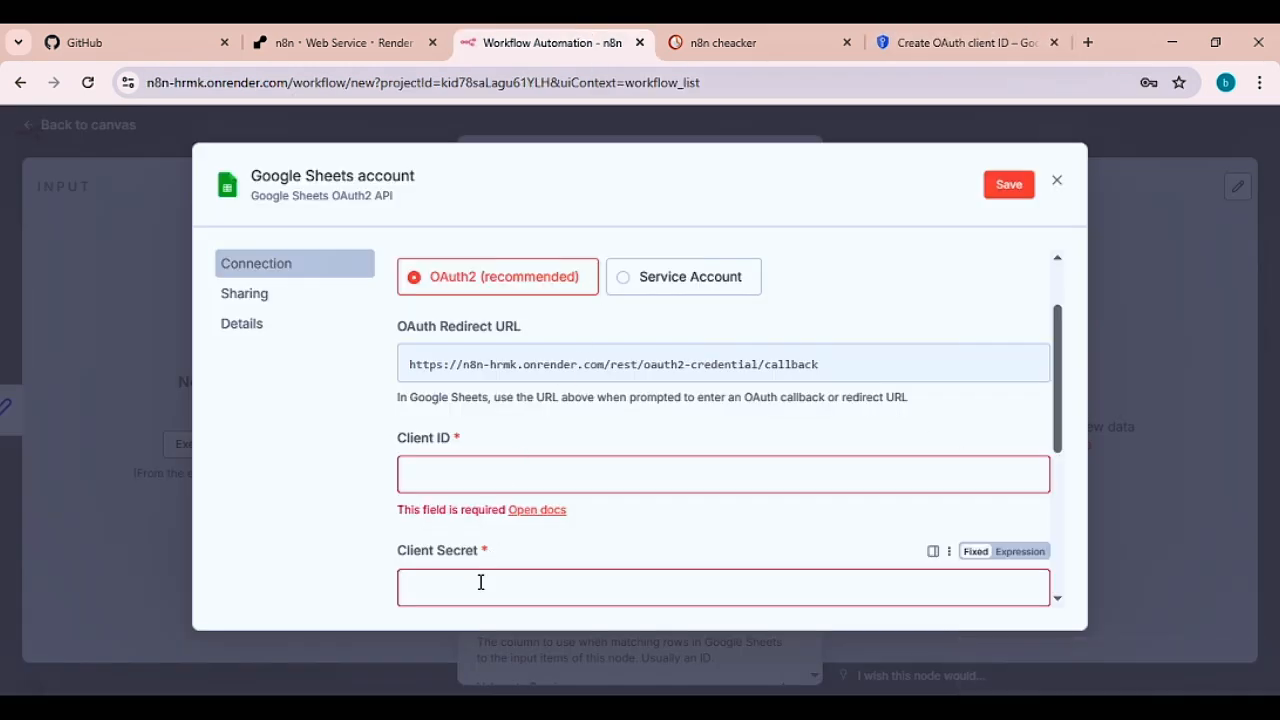
{"action": "key", "text": "ctrl+v"}
- Copy the OAuth client's ID from Google Cloud into the Client ID field of n8n's Google Sheets credential
{"action": "left_click", "coordinate": [934, 30]}
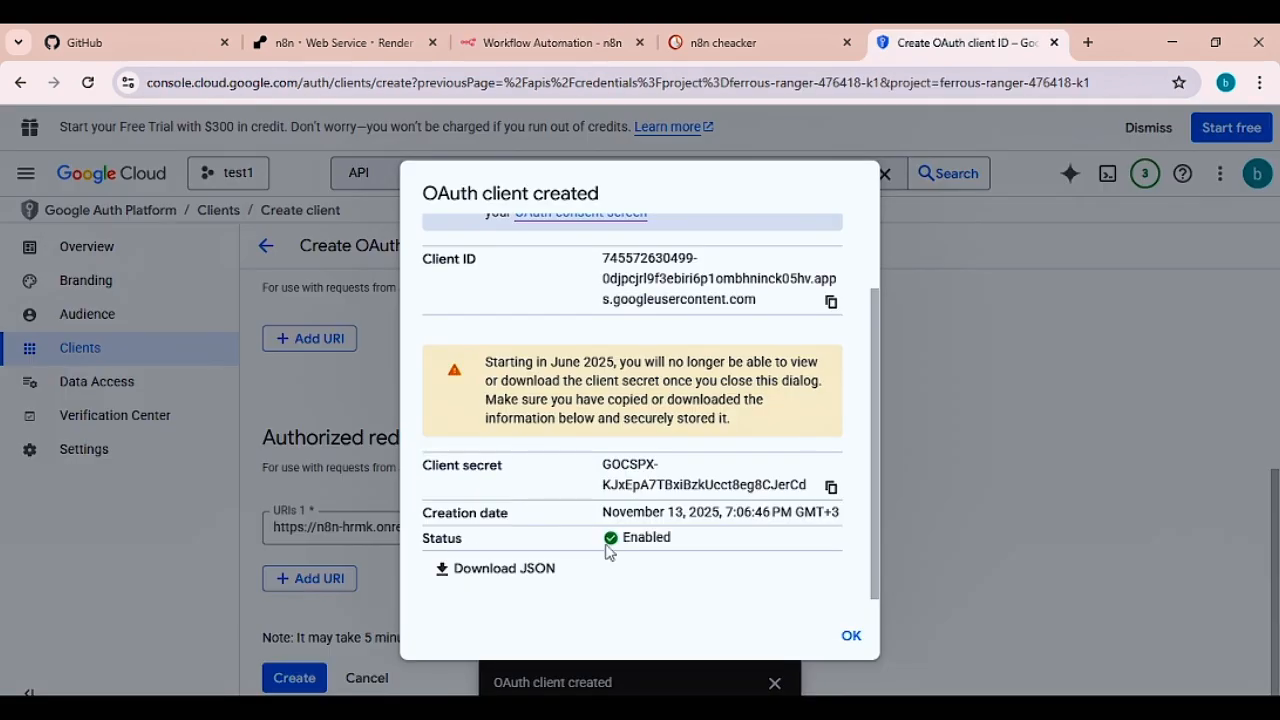
{"action": "scroll", "coordinate": [700, 450], "scroll_direction": "up", "scroll_amount": 2}
{"action": "left_click", "coordinate": [830, 395]}
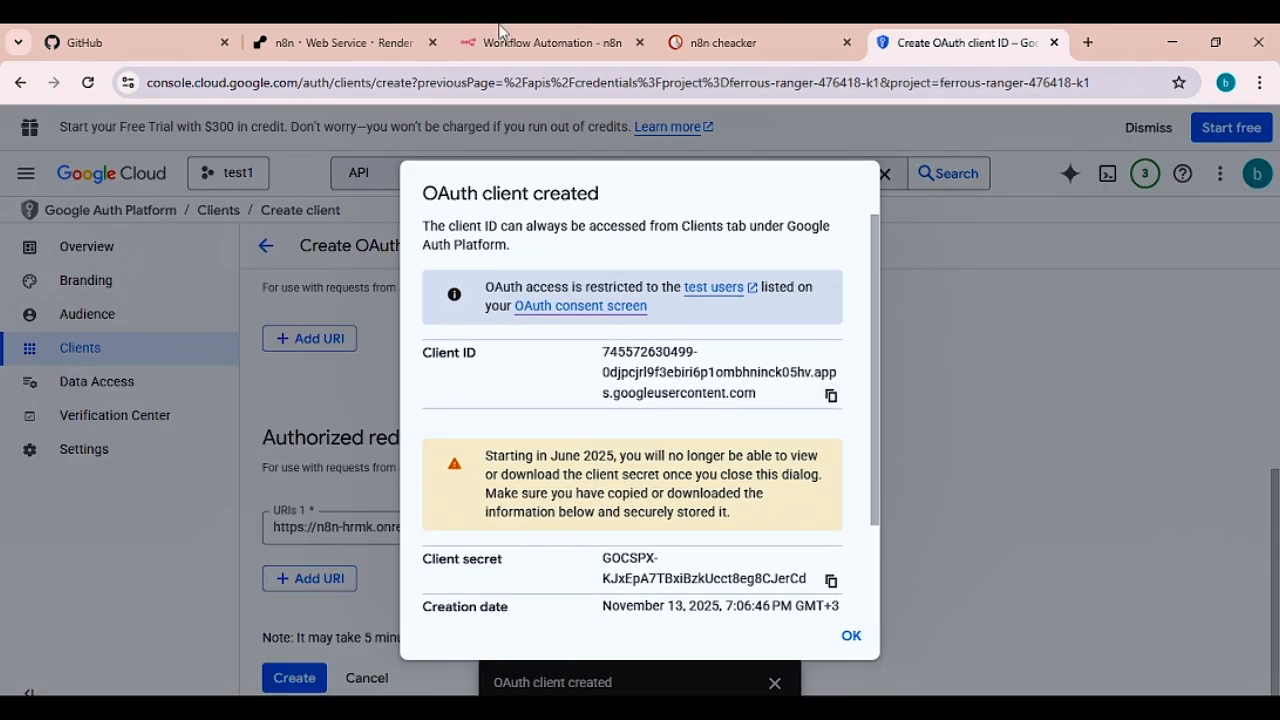
{"action": "left_click", "coordinate": [505, 40]}
{"action": "left_click", "coordinate": [506, 471]}
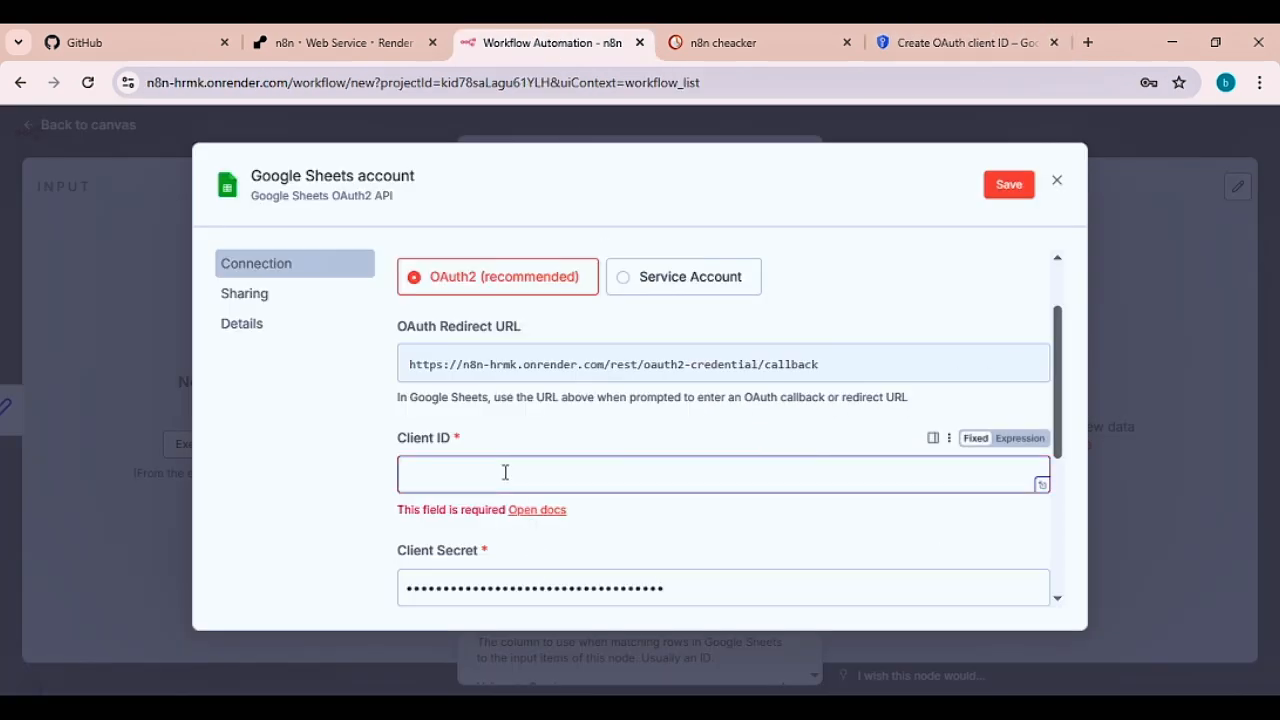
{"action": "key", "text": "ctrl+v"}
{"action": "scroll", "coordinate": [820, 420], "scroll_direction": "down", "scroll_amount": 2}
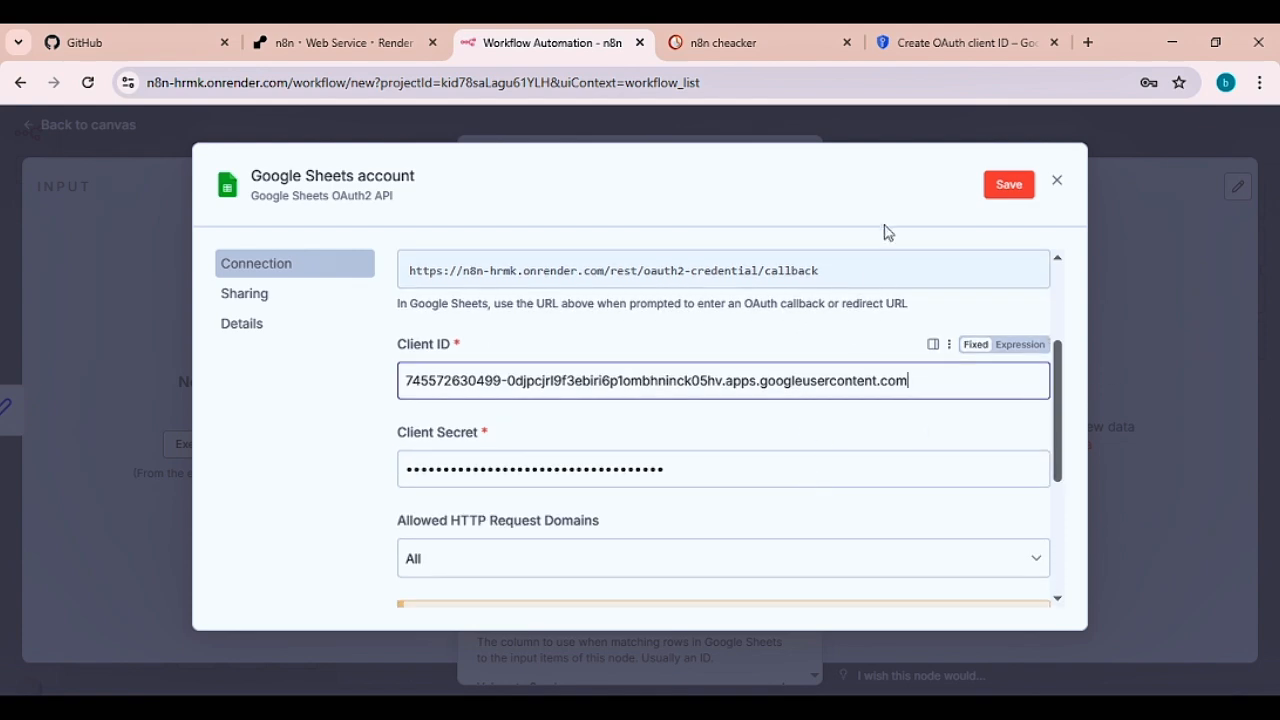
- Return to Google Cloud, close the created client's details, and go through the OAuth consent screen to the Audience settings
{"action": "left_click", "coordinate": [989, 44]}
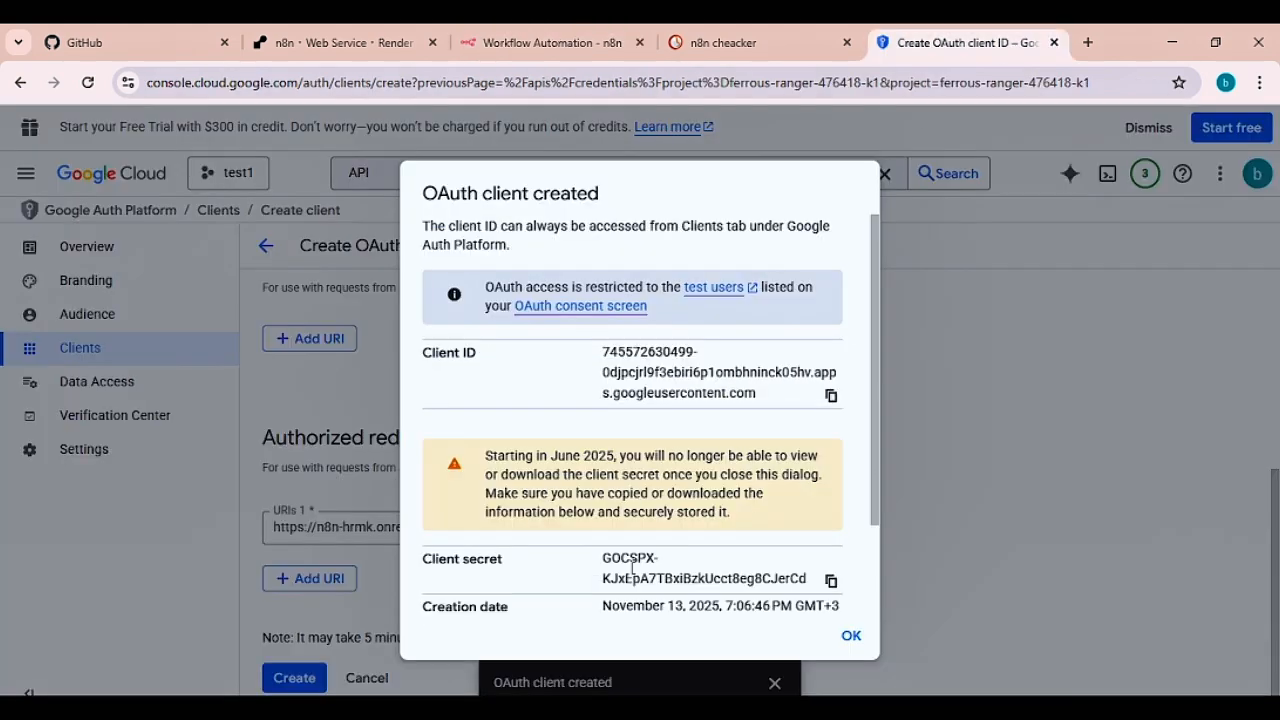
{"action": "left_click", "coordinate": [850, 636]}
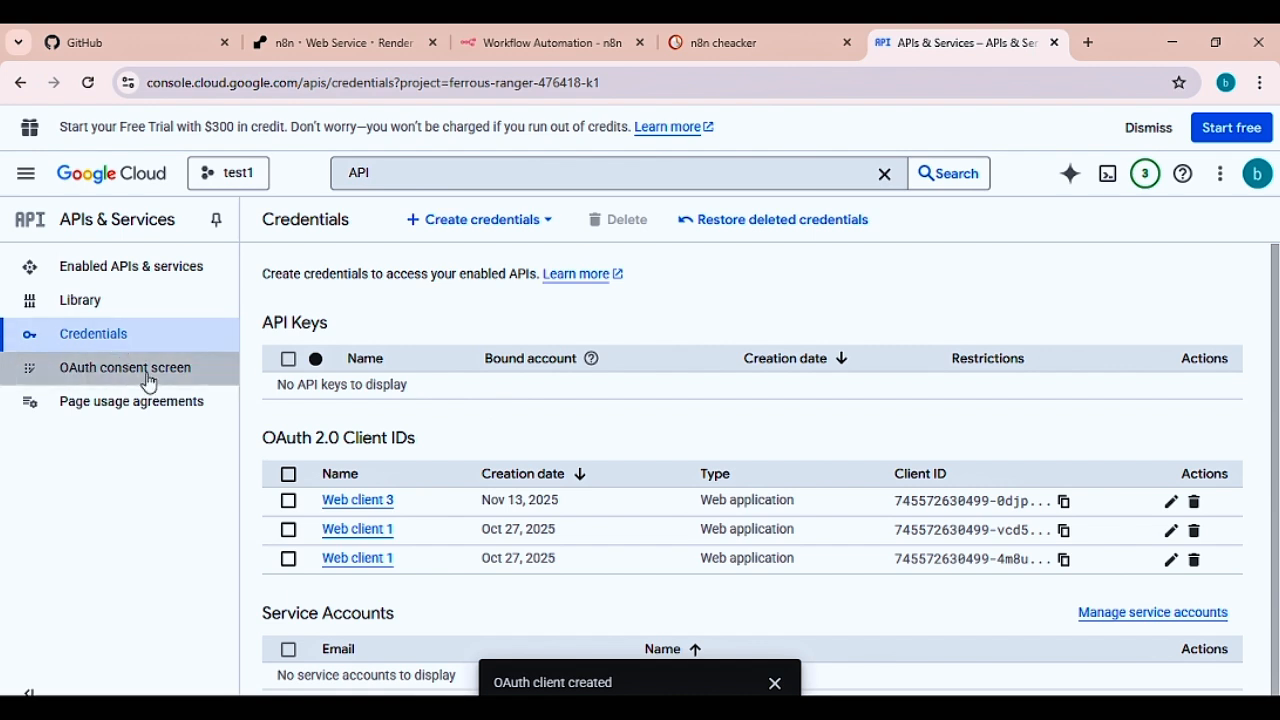
{"action": "left_click", "coordinate": [149, 382]}
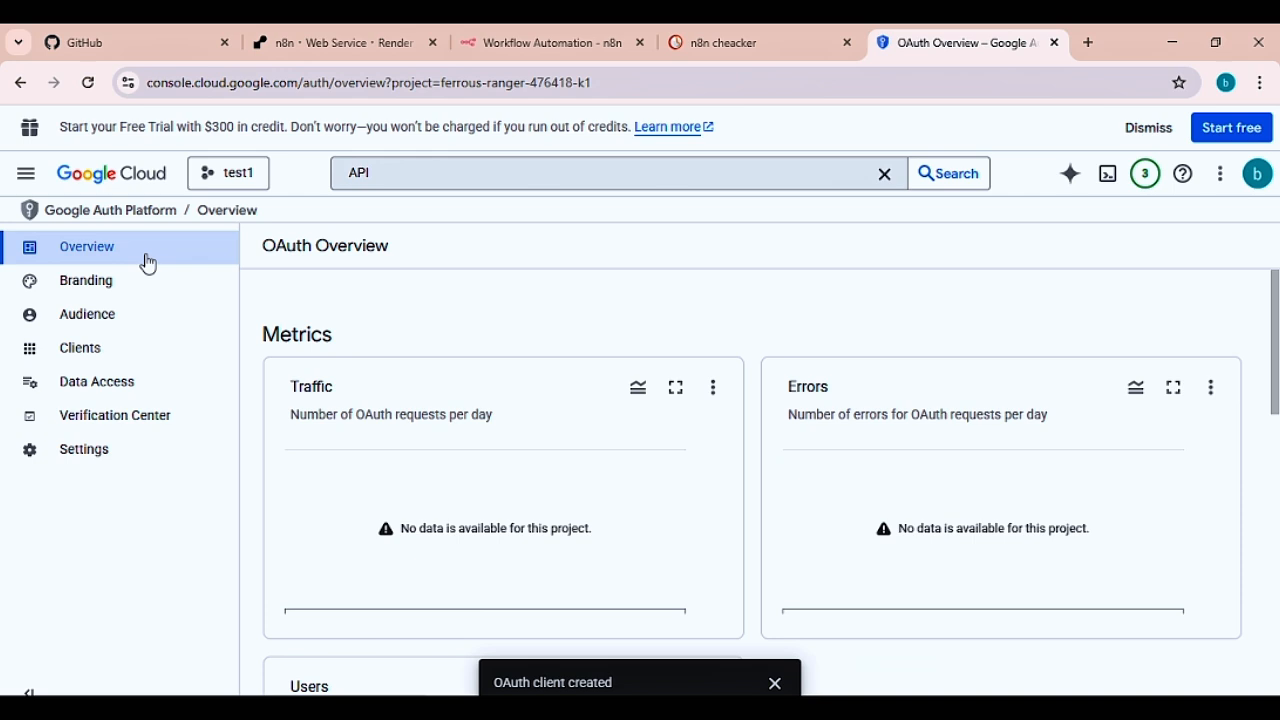
{"action": "left_click", "coordinate": [145, 331]}
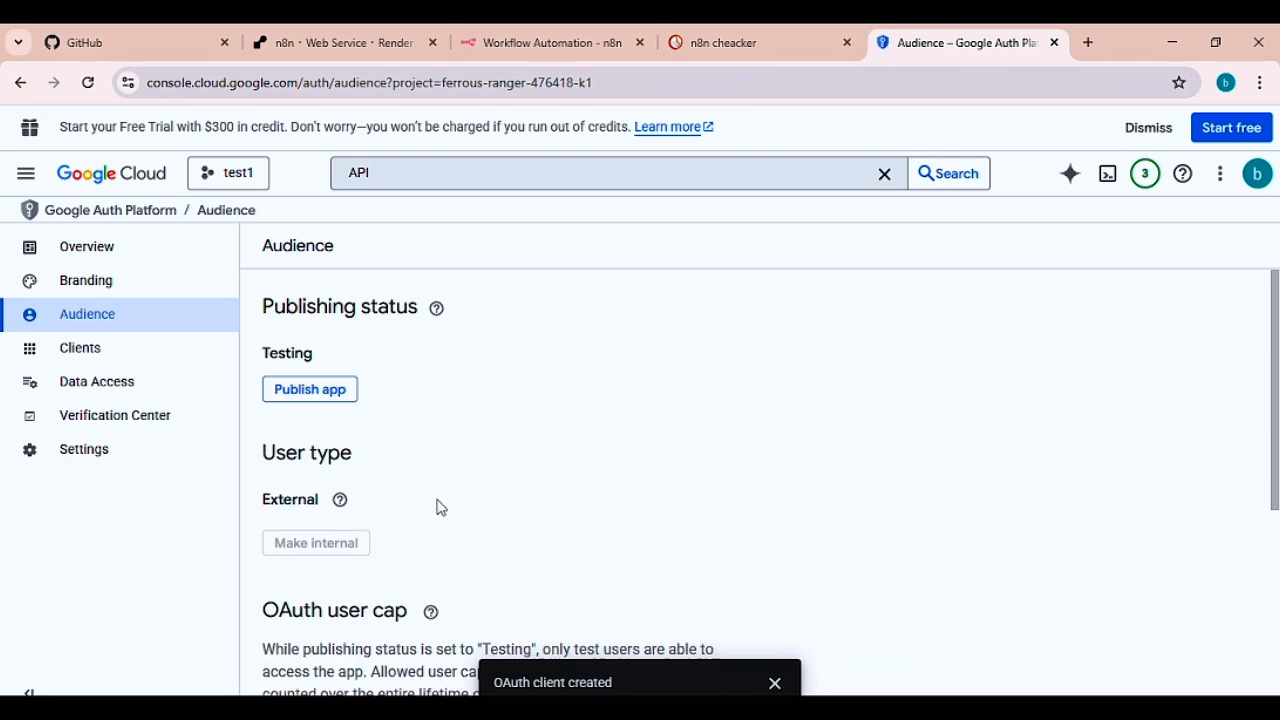
- Add the signed-in Google account's e-mail address as a test user of the app and save it
{"action": "scroll", "coordinate": [437, 505], "scroll_direction": "down", "scroll_amount": 4}
{"action": "left_click", "coordinate": [289, 471]}
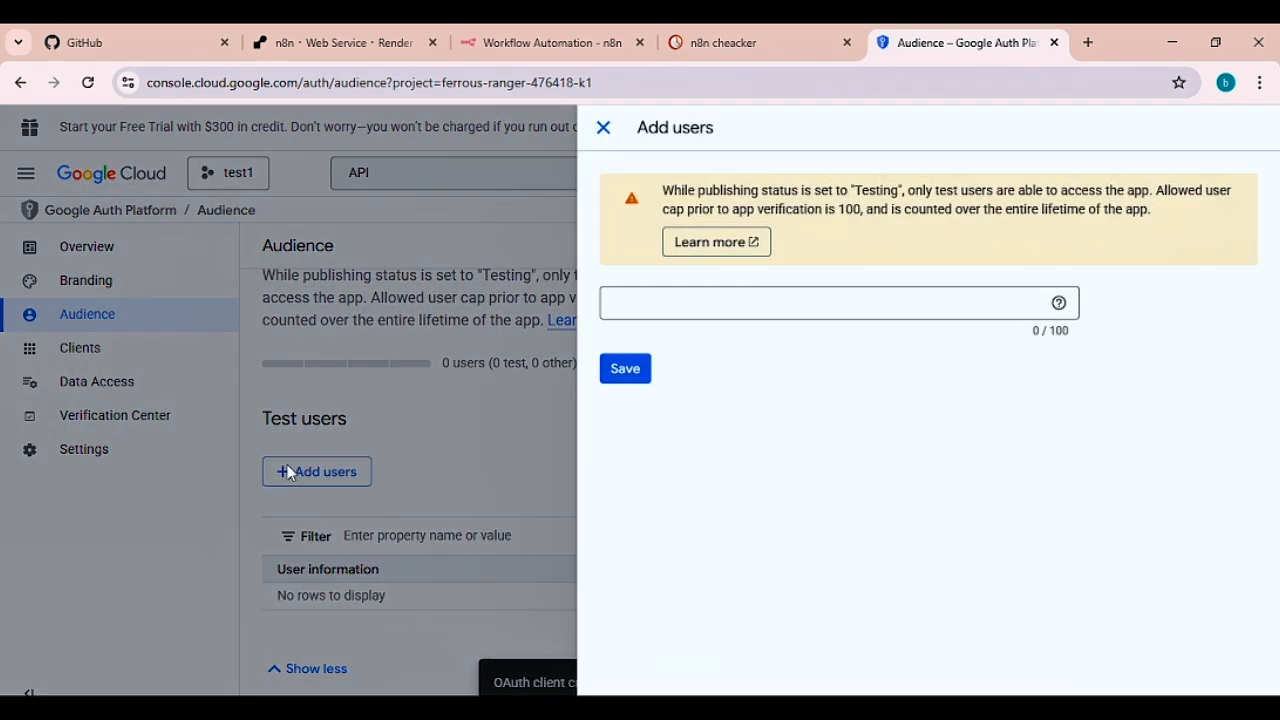
{"action": "left_click", "coordinate": [784, 306]}
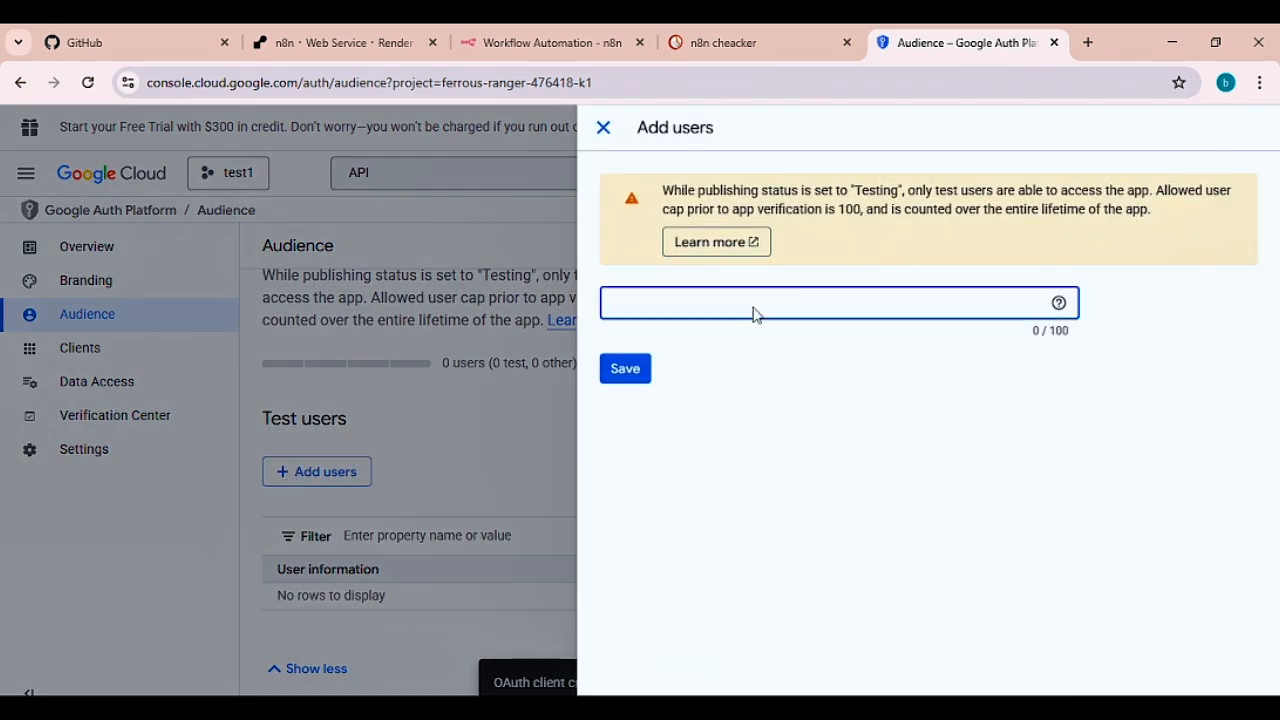
{"action": "left_click", "coordinate": [1226, 84]}
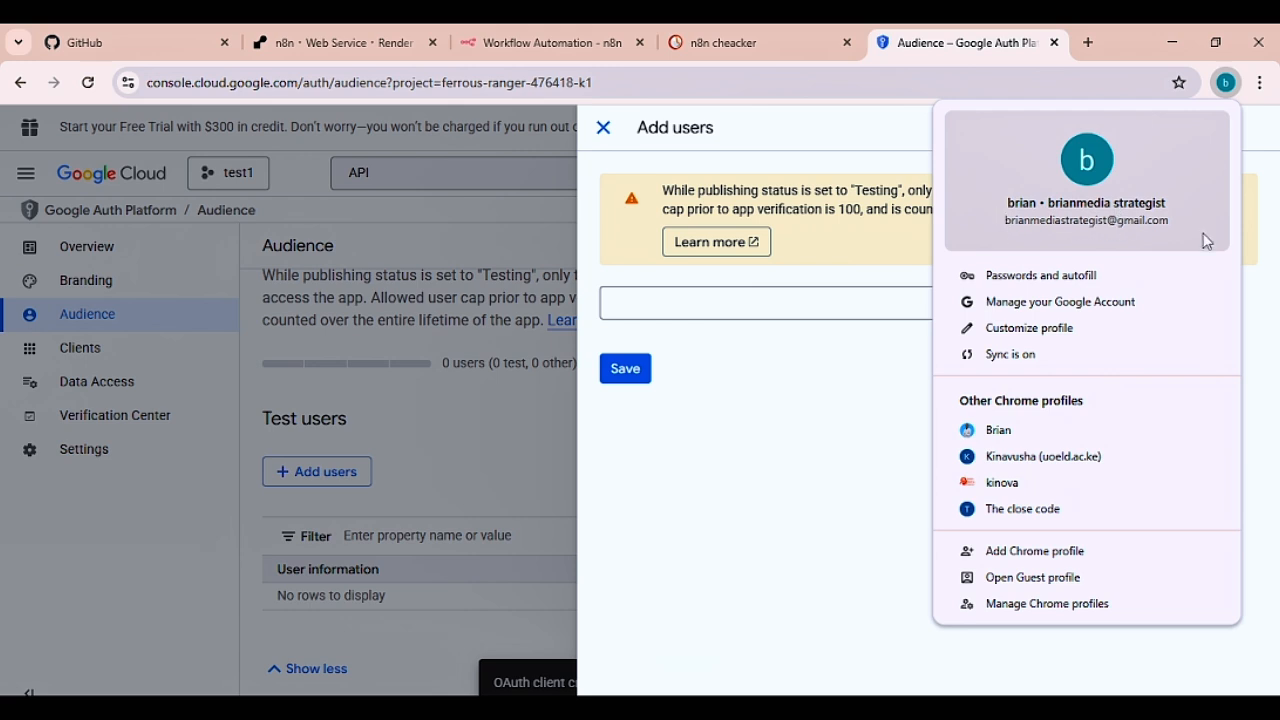
{"action": "left_click", "coordinate": [700, 303]}
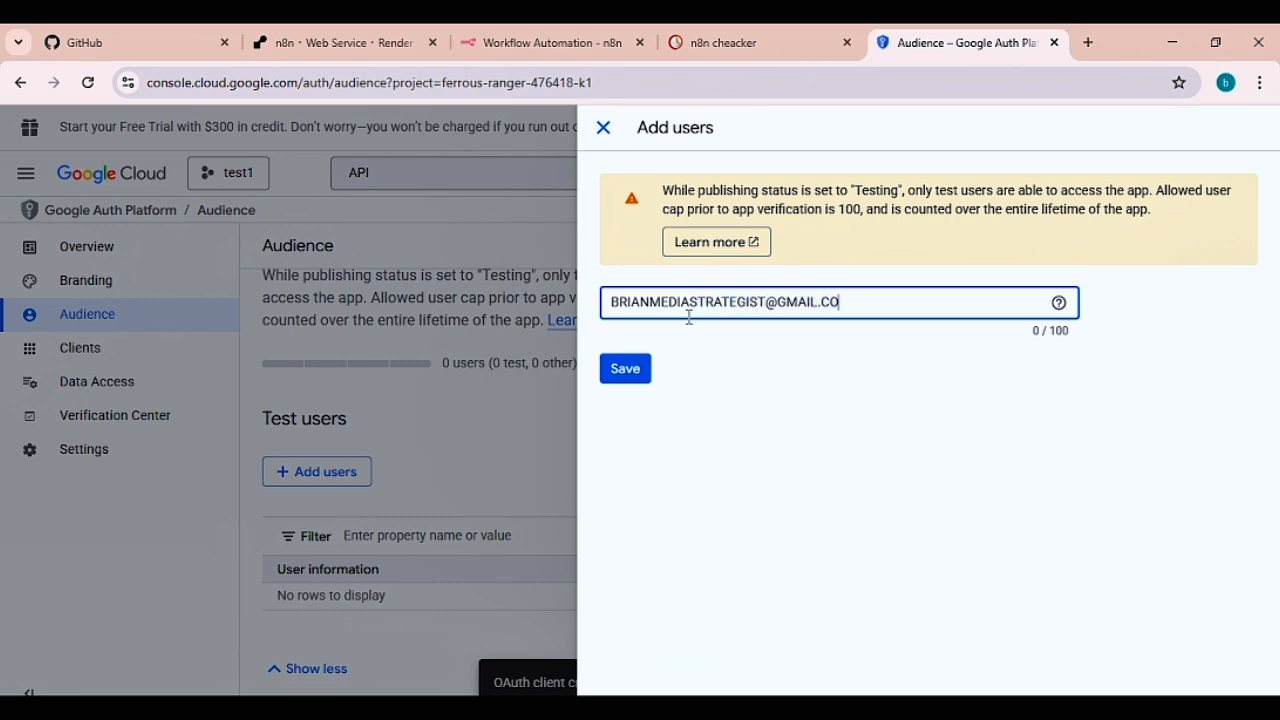
{"action": "left_click", "coordinate": [619, 377]}
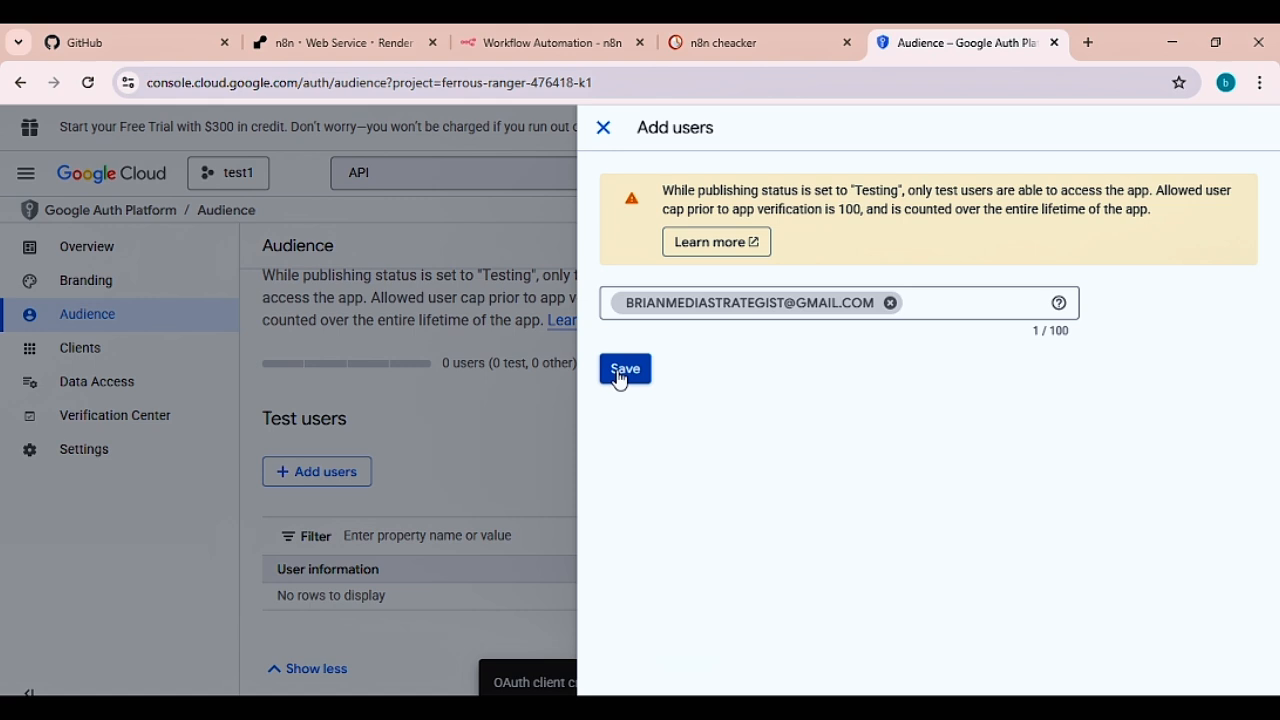
{"action": "left_click", "coordinate": [620, 378]}
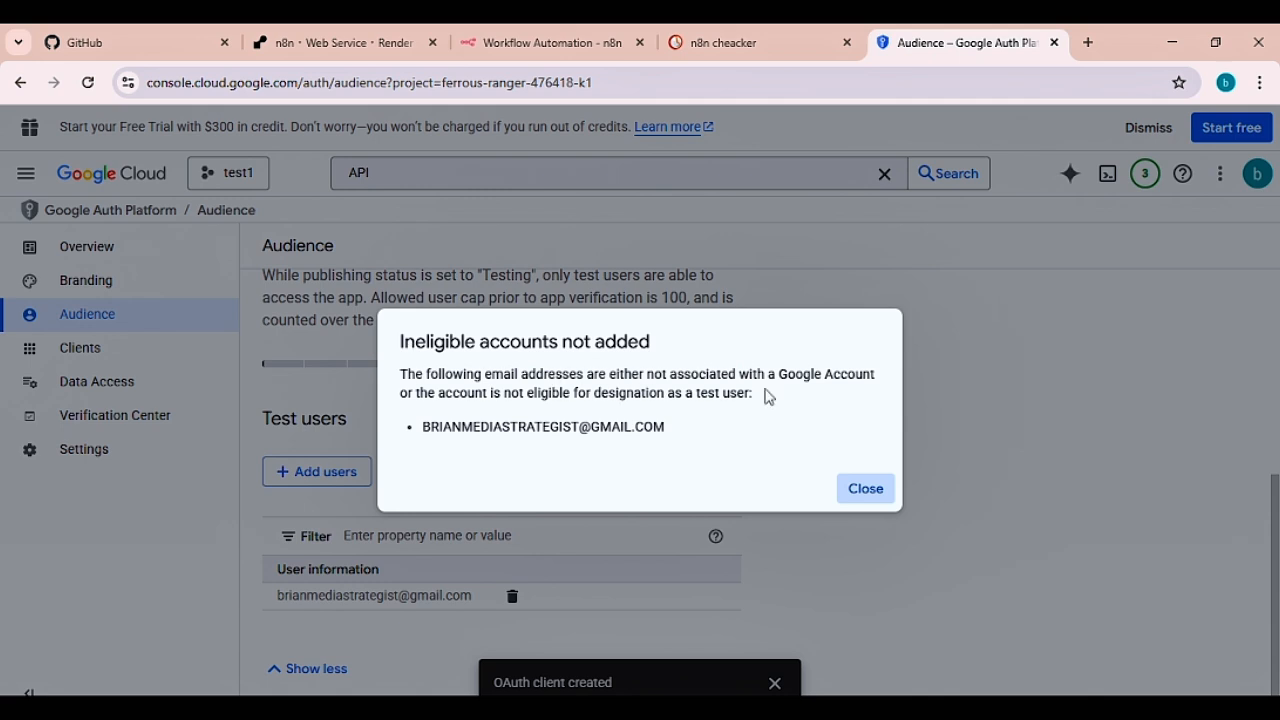
{"action": "left_click", "coordinate": [862, 488]}
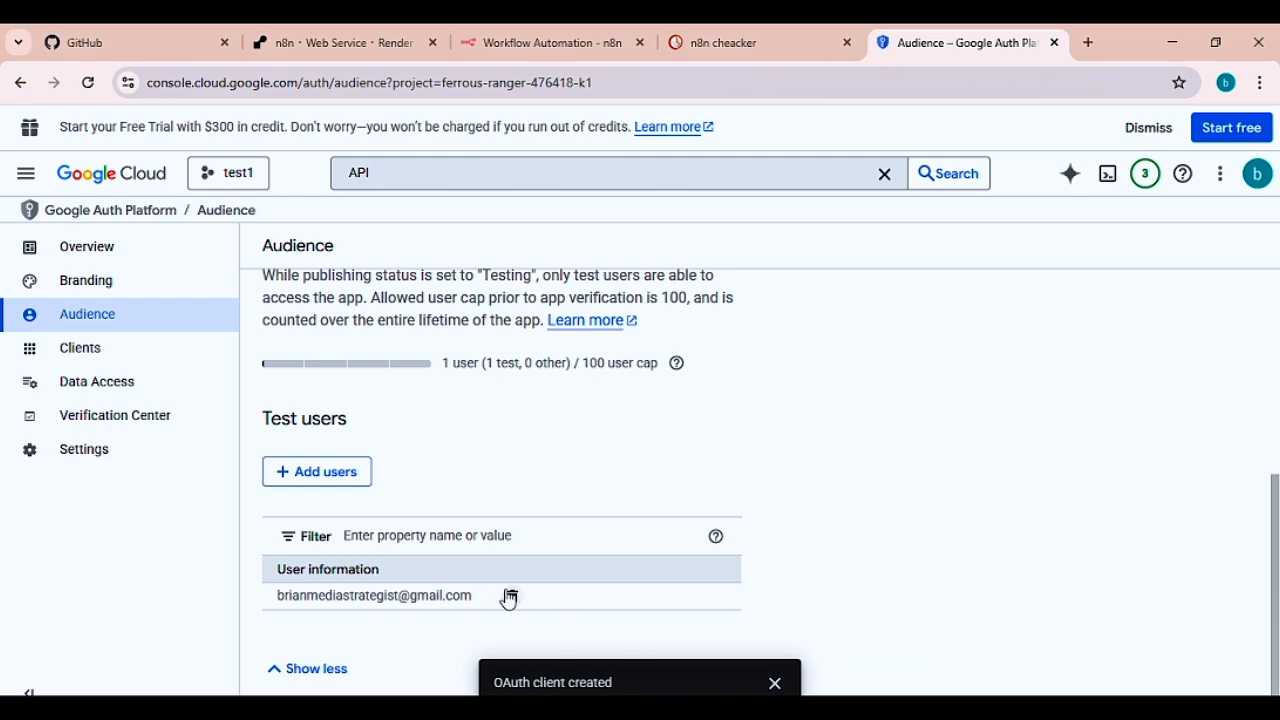
- Remove the existing test user from the app's Audience settings and confirm the removal
{"action": "left_click", "coordinate": [512, 596]}
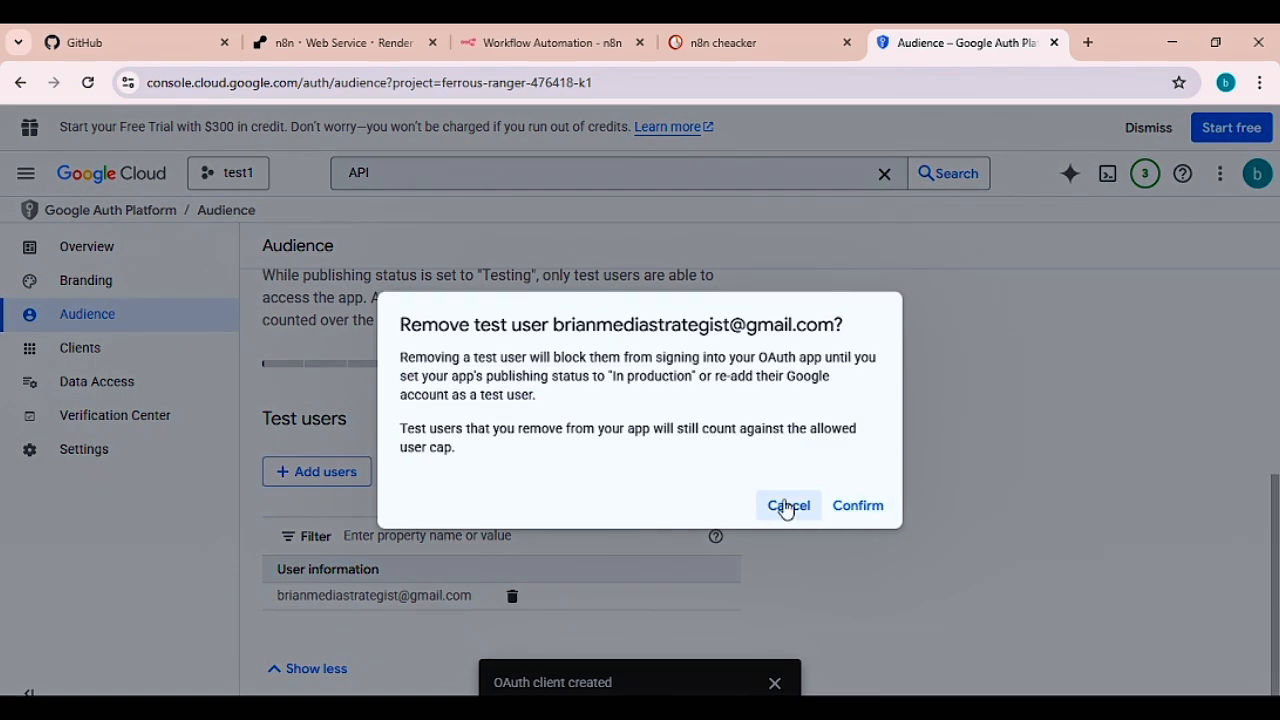
{"action": "left_click", "coordinate": [853, 507]}
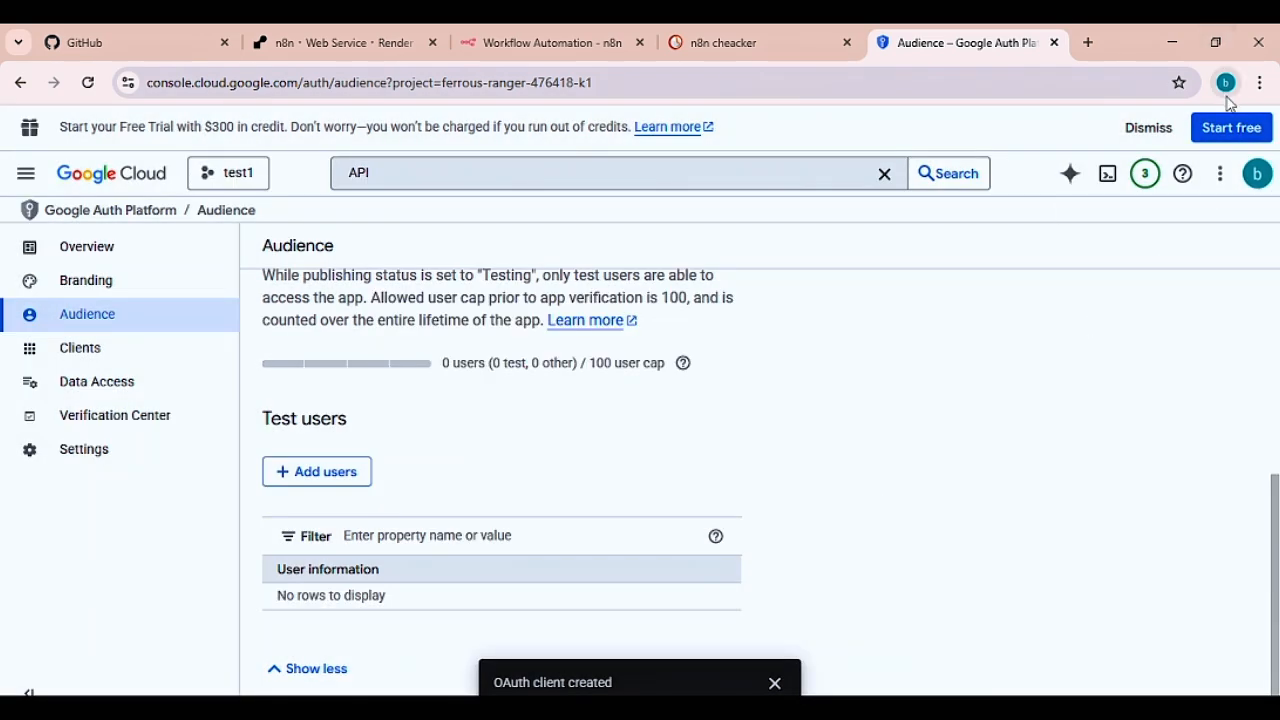
- Look up the signed-in Google account's e-mail address, add it again as a test user of the app, and save it
{"action": "left_click", "coordinate": [1226, 83]}
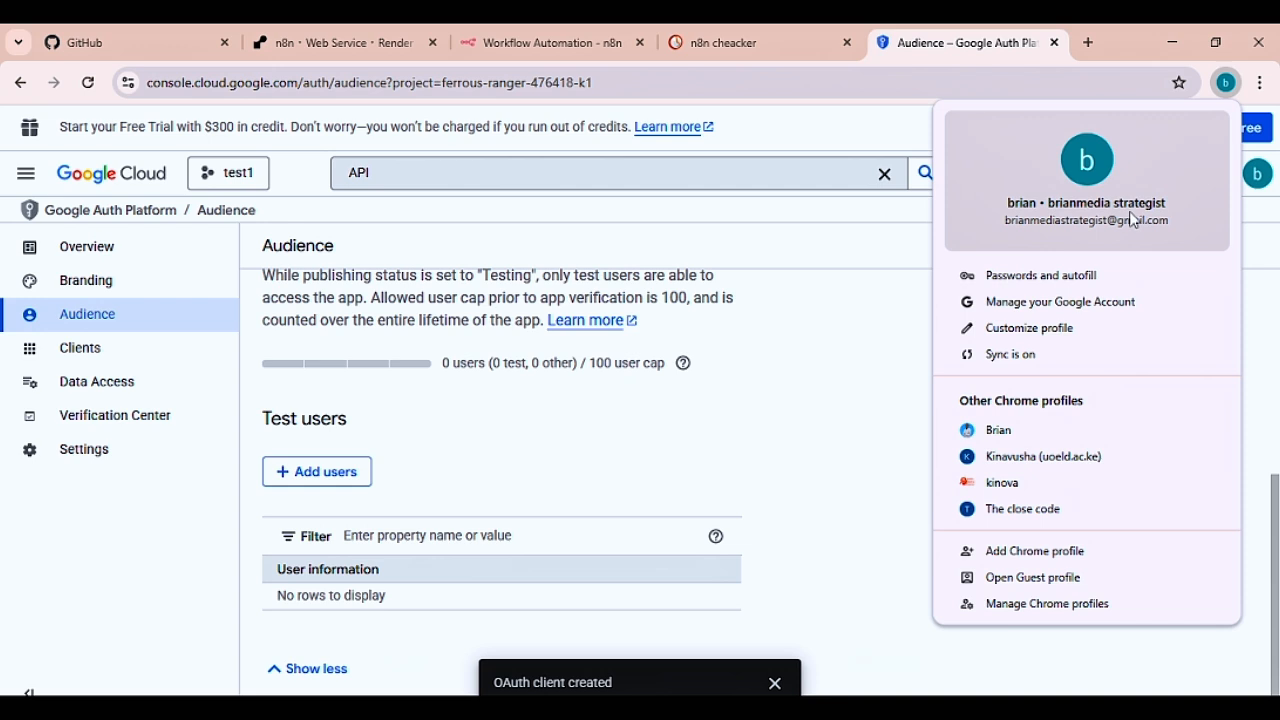
{"action": "left_click", "coordinate": [1088, 43]}
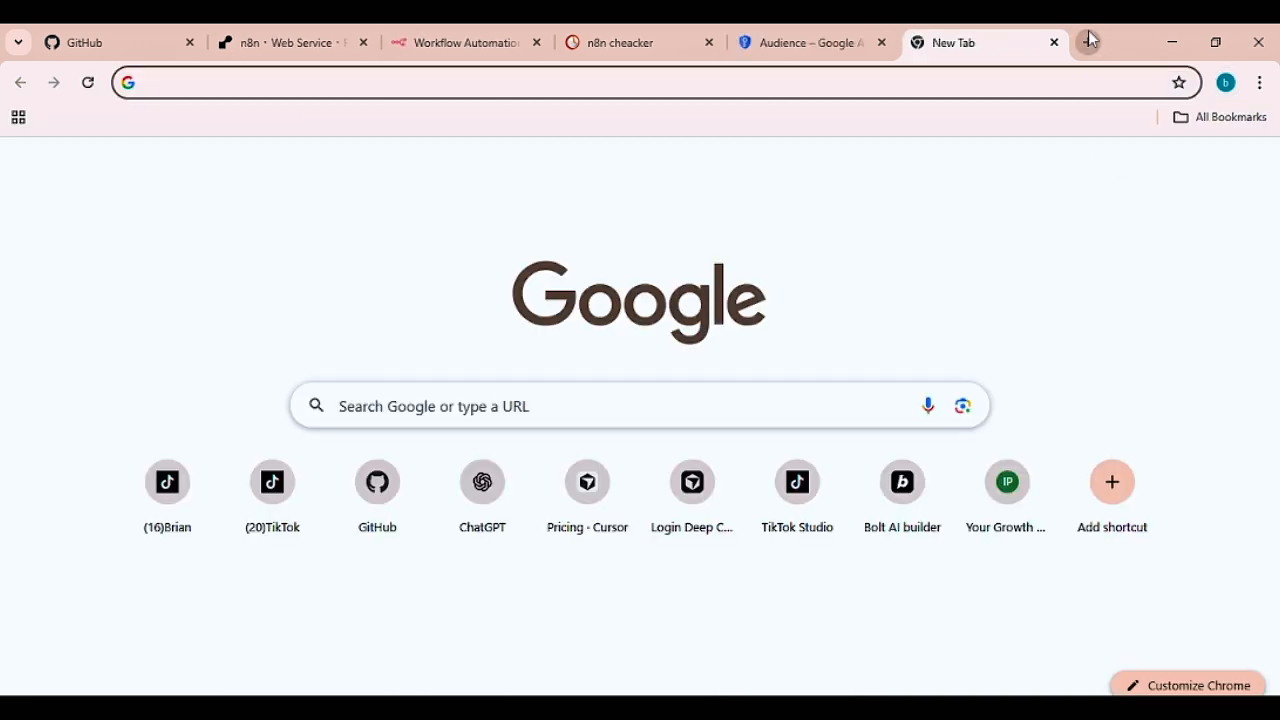
{"action": "left_click", "coordinate": [1058, 169]}
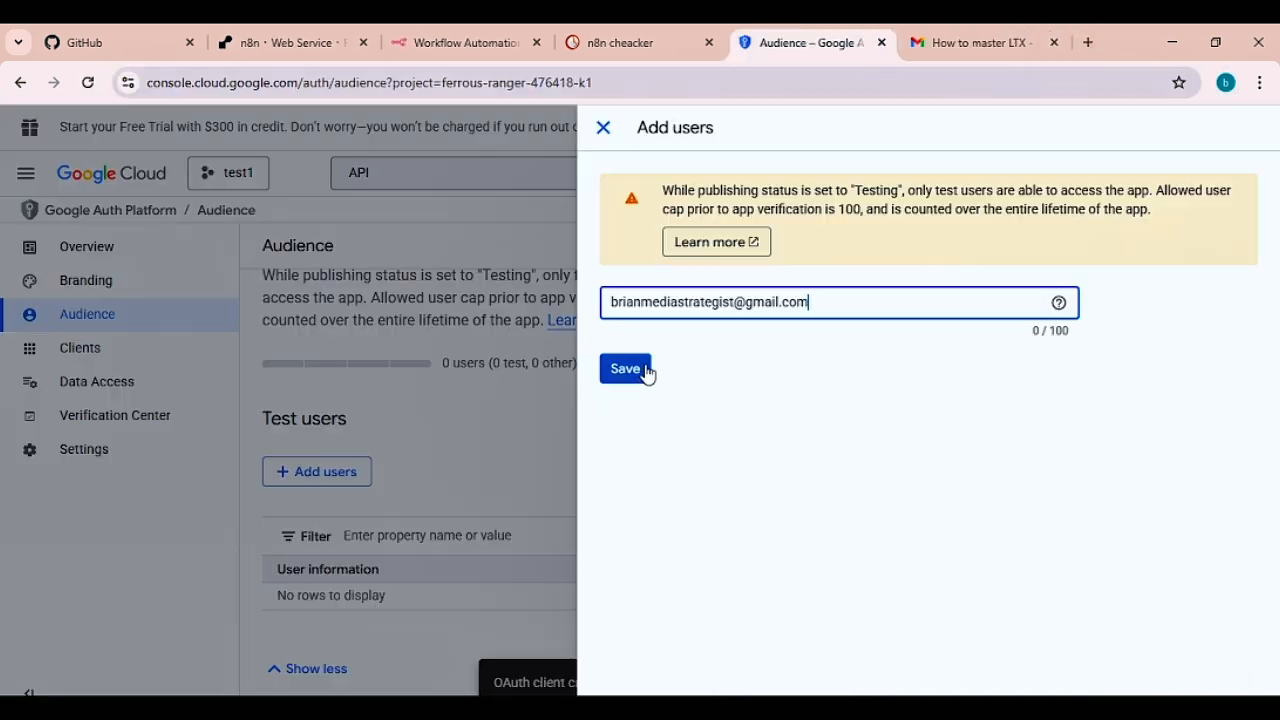
{"action": "left_click", "coordinate": [640, 372]}
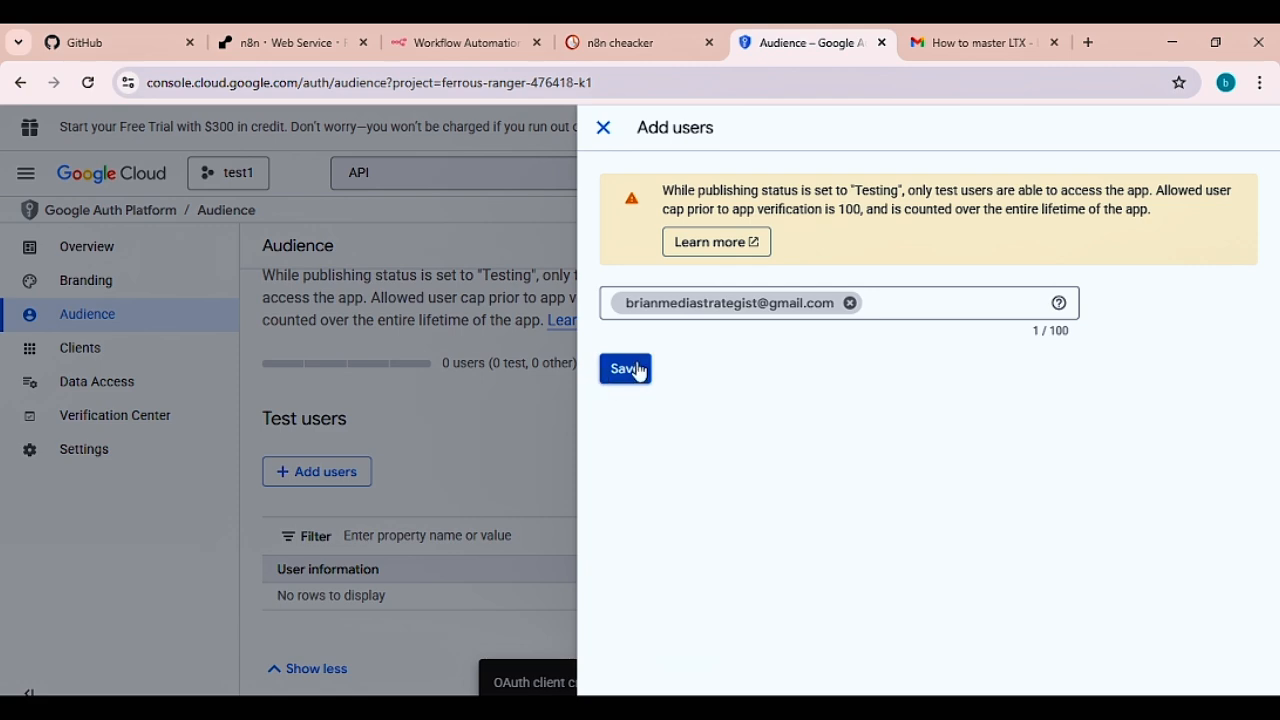
{"action": "left_click", "coordinate": [635, 371]}
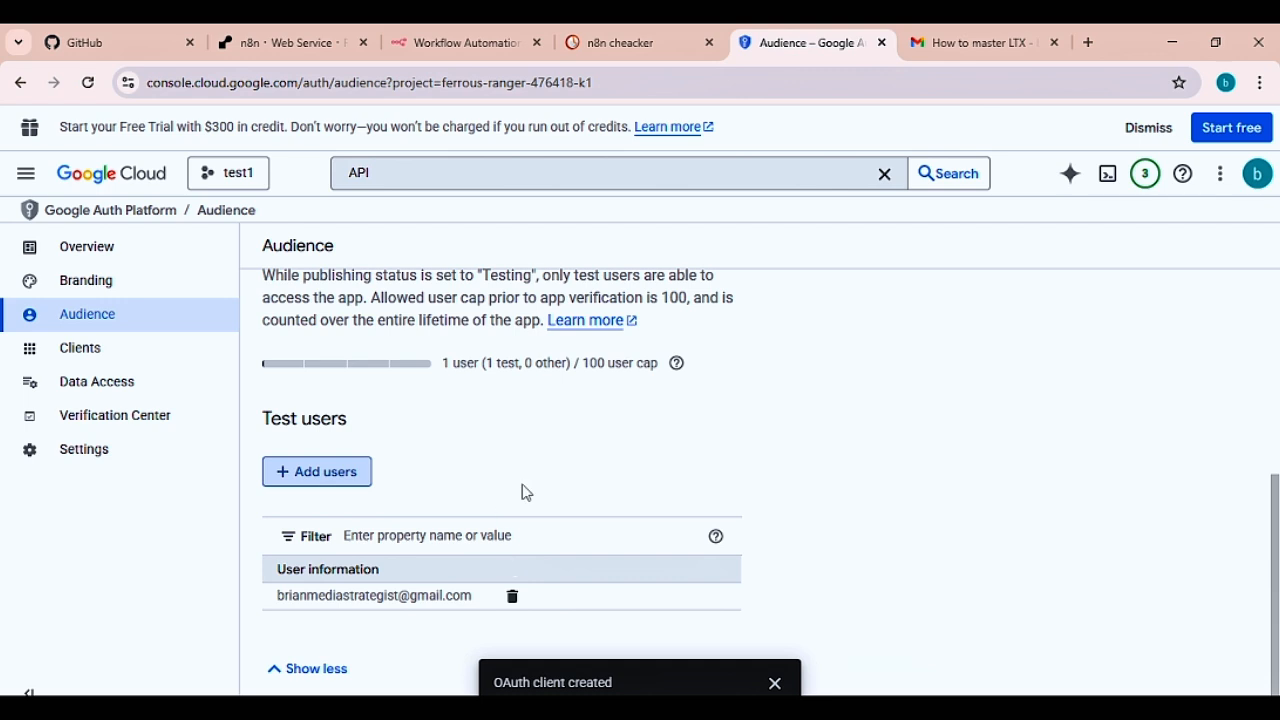
{"action": "left_click", "coordinate": [775, 683]}
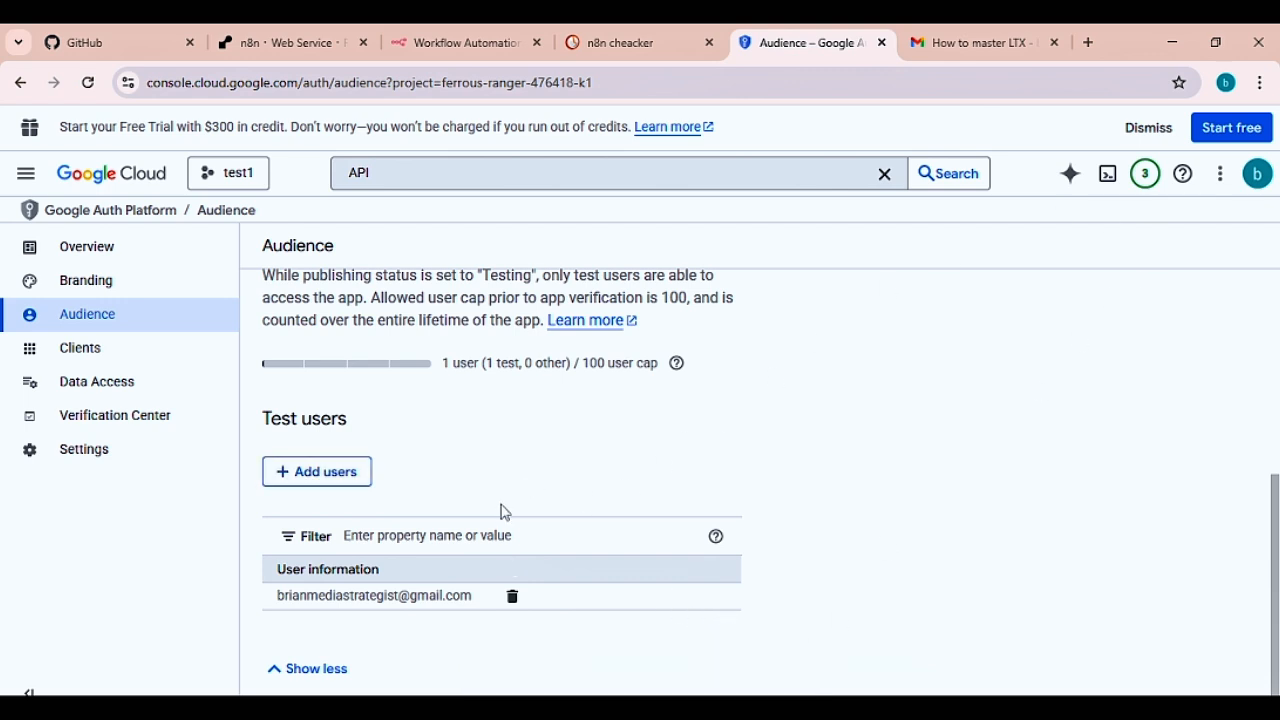
- Sign in with Google from n8n's Google Sheets credential, continuing past the unverified-app warning and granting the requested Drive and Sheets access
{"action": "left_click", "coordinate": [468, 40]}
{"action": "scroll", "coordinate": [622, 610], "scroll_direction": "down", "scroll_amount": 3}
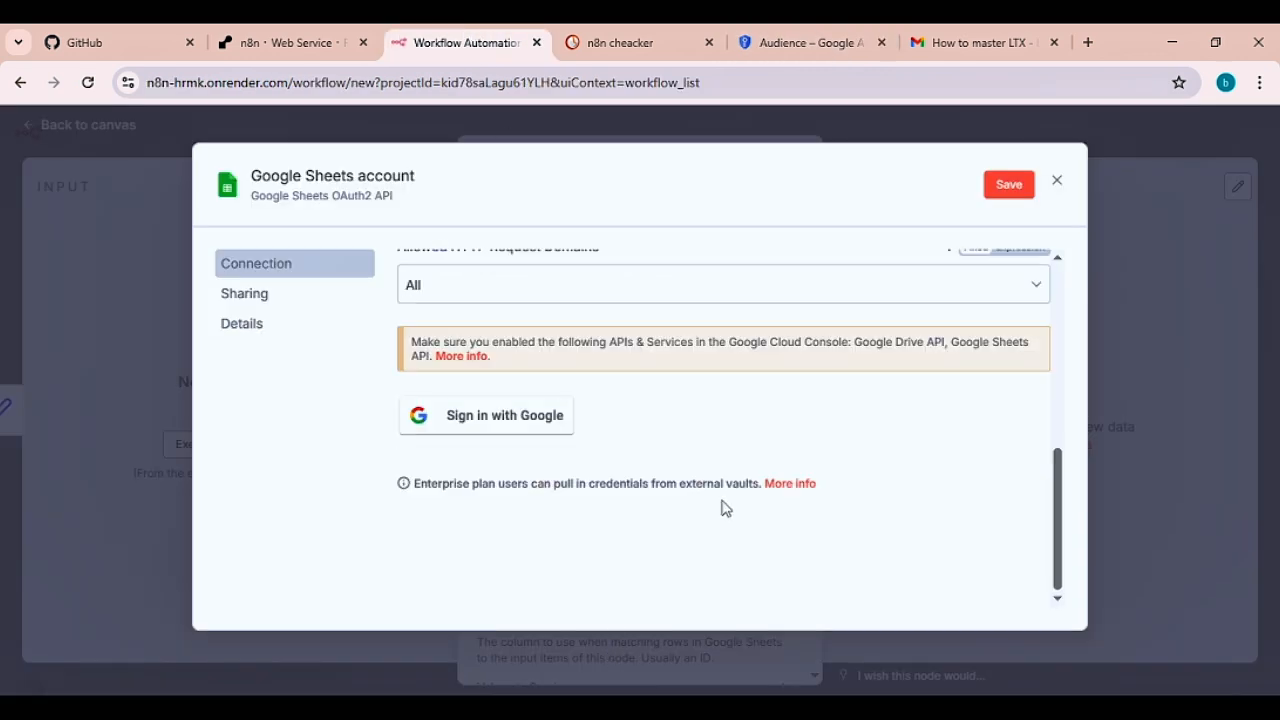
{"action": "left_click", "coordinate": [560, 428]}
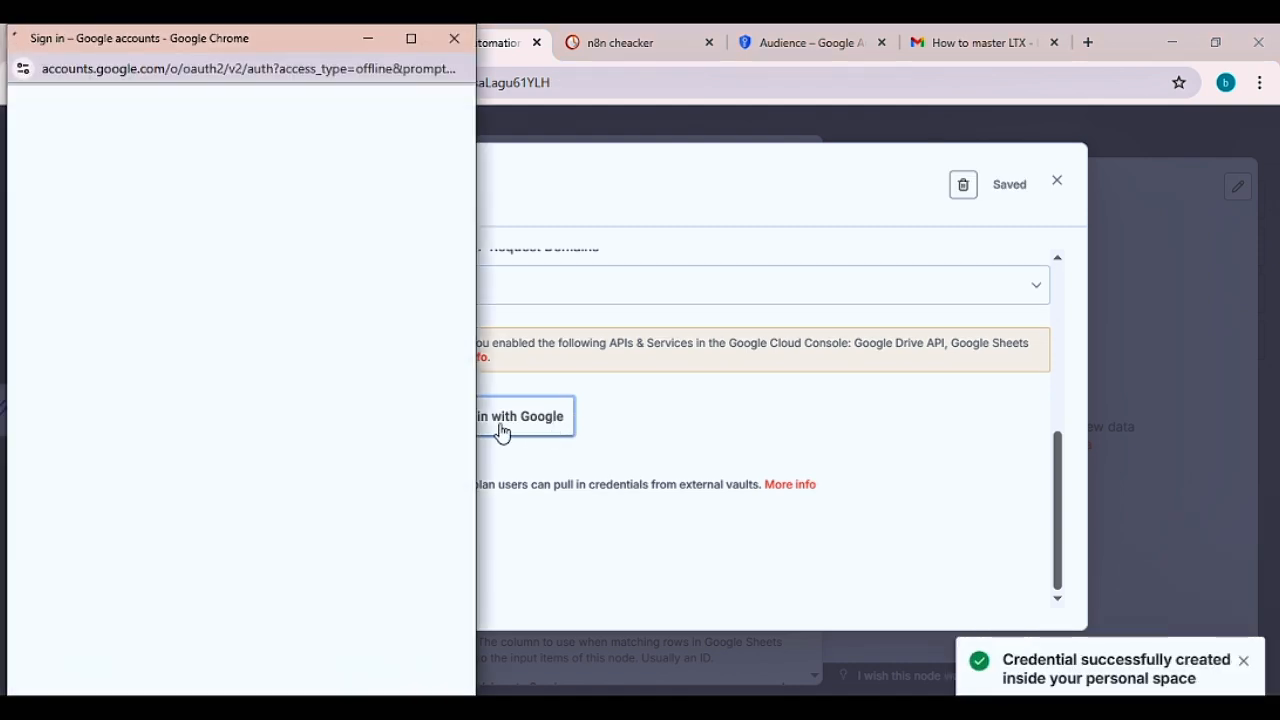
{"action": "left_click", "coordinate": [131, 302]}
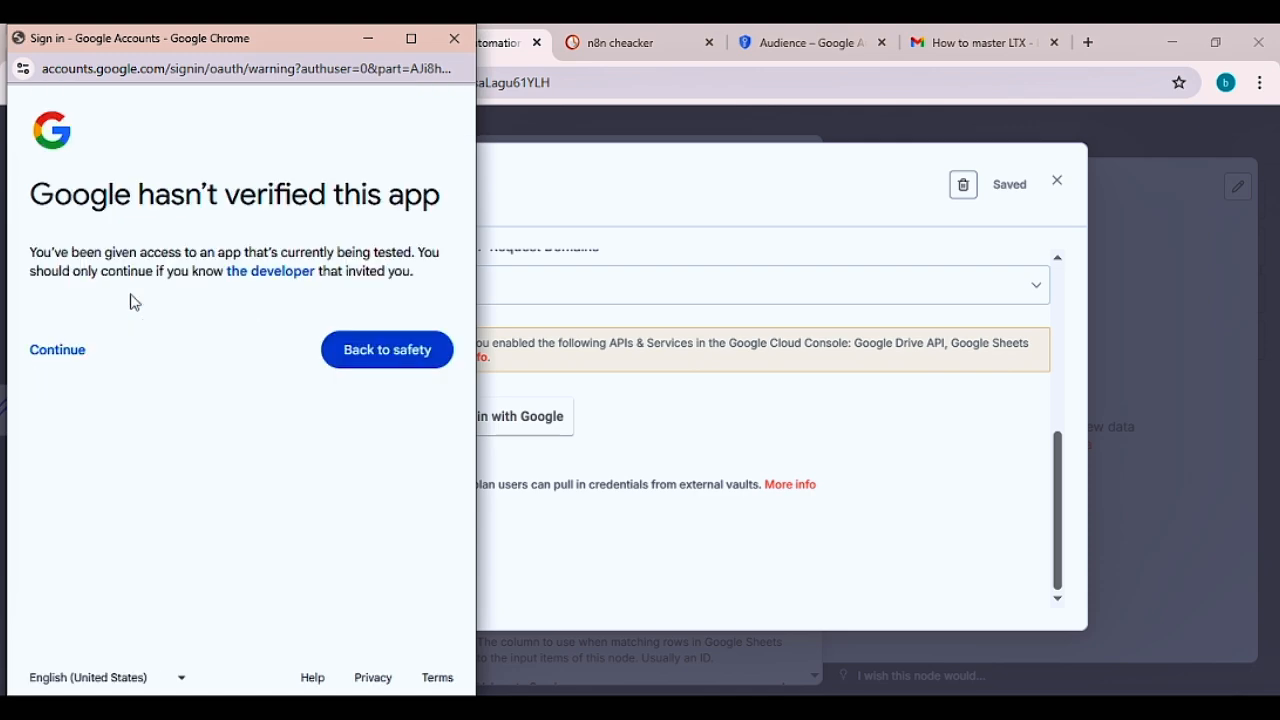
{"action": "left_click", "coordinate": [79, 353]}
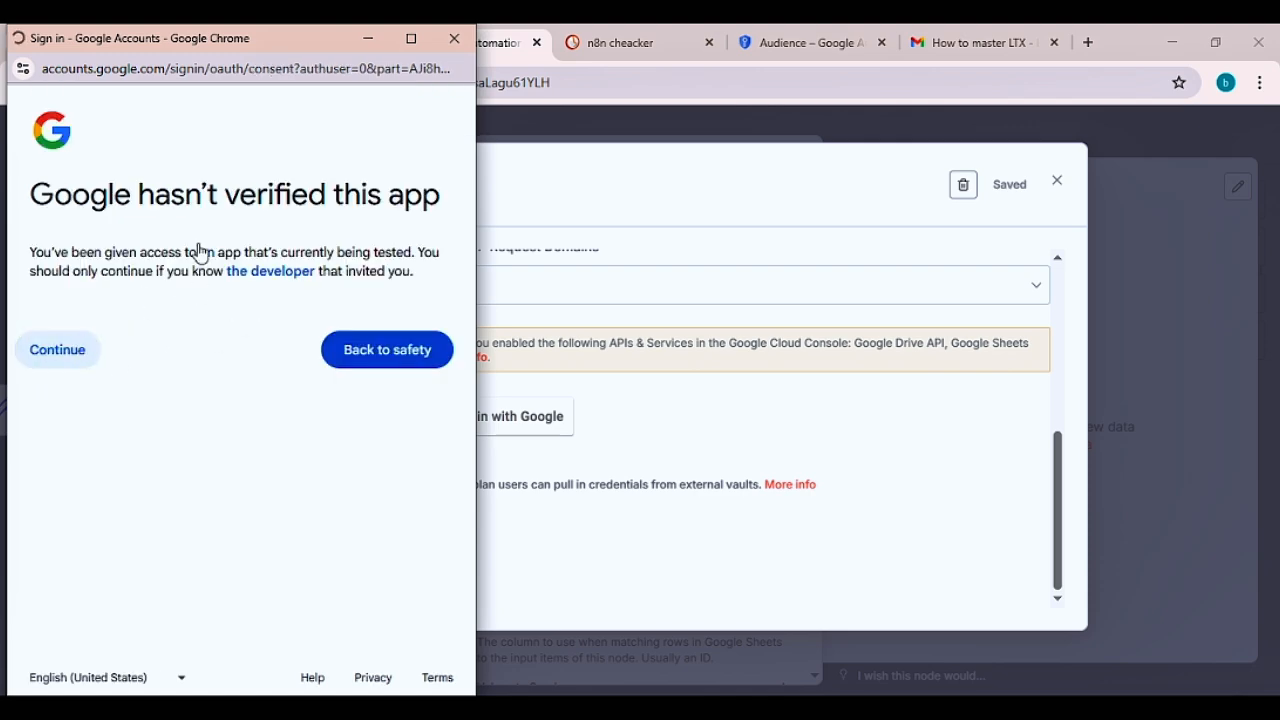
{"action": "left_click", "coordinate": [45, 452]}
{"action": "scroll", "coordinate": [53, 462], "scroll_direction": "down", "scroll_amount": 5}
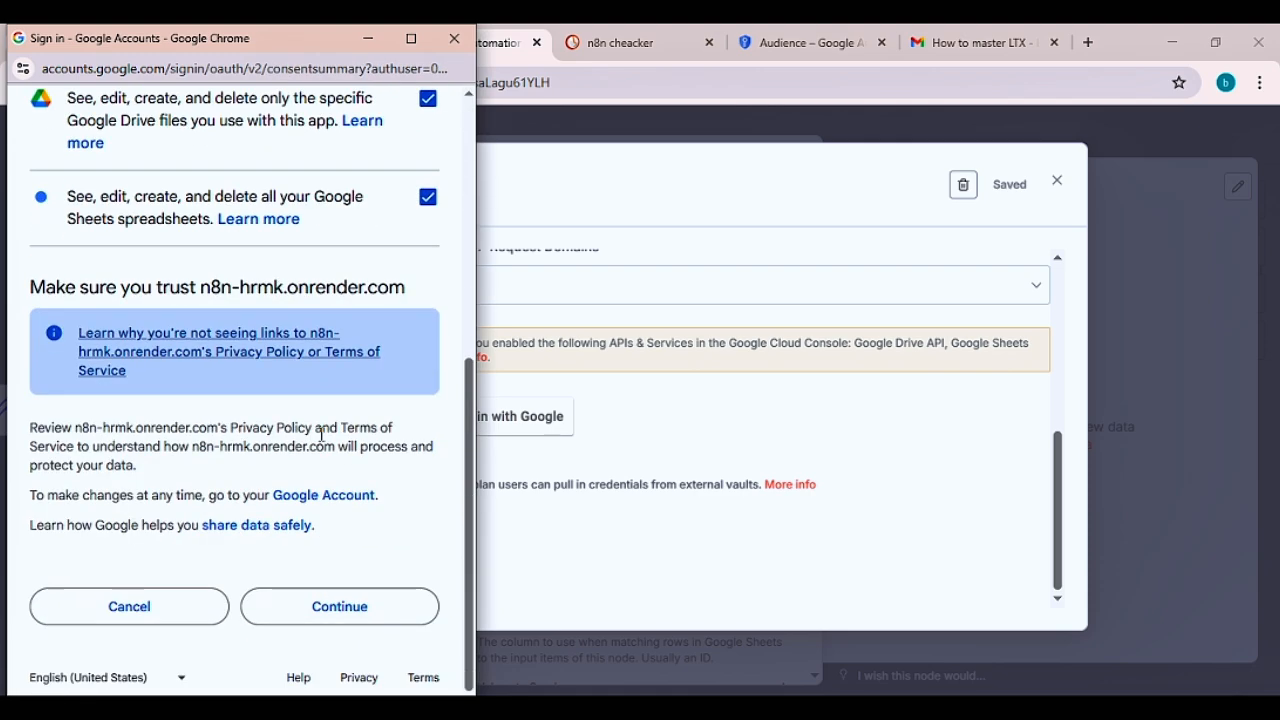
{"action": "left_click", "coordinate": [350, 607]}
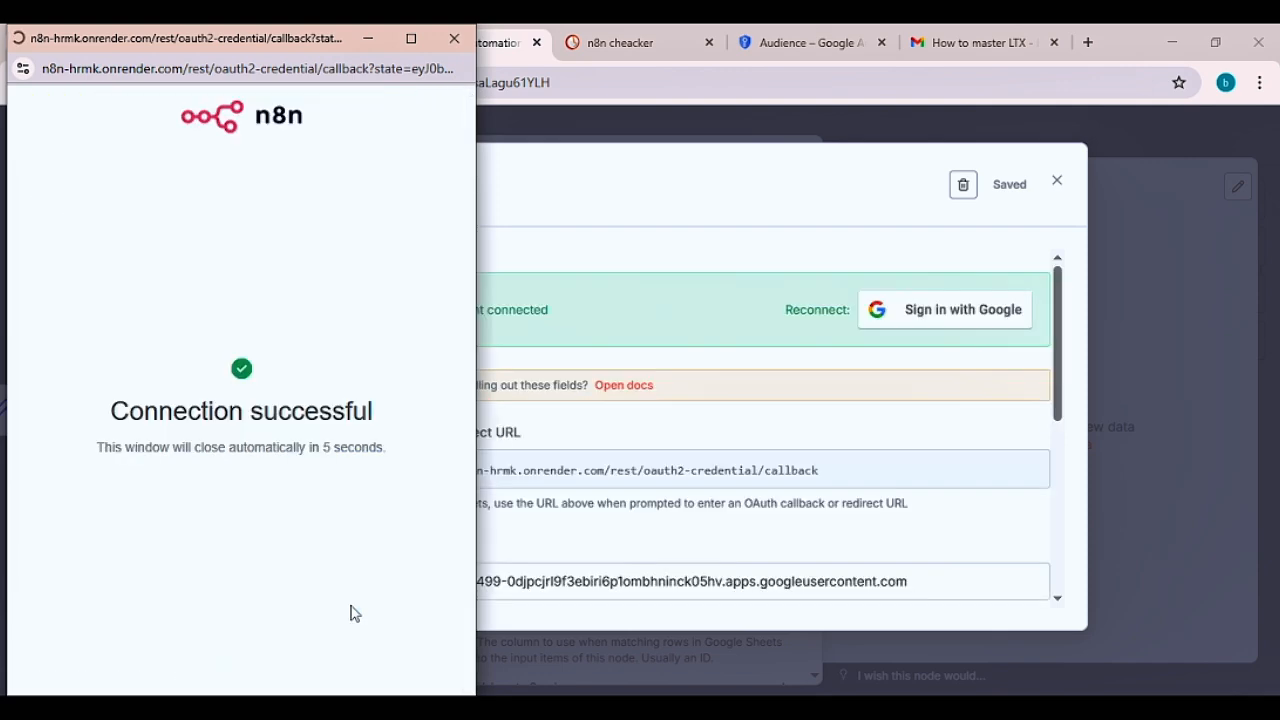
{"action": "left_click", "coordinate": [454, 38]}
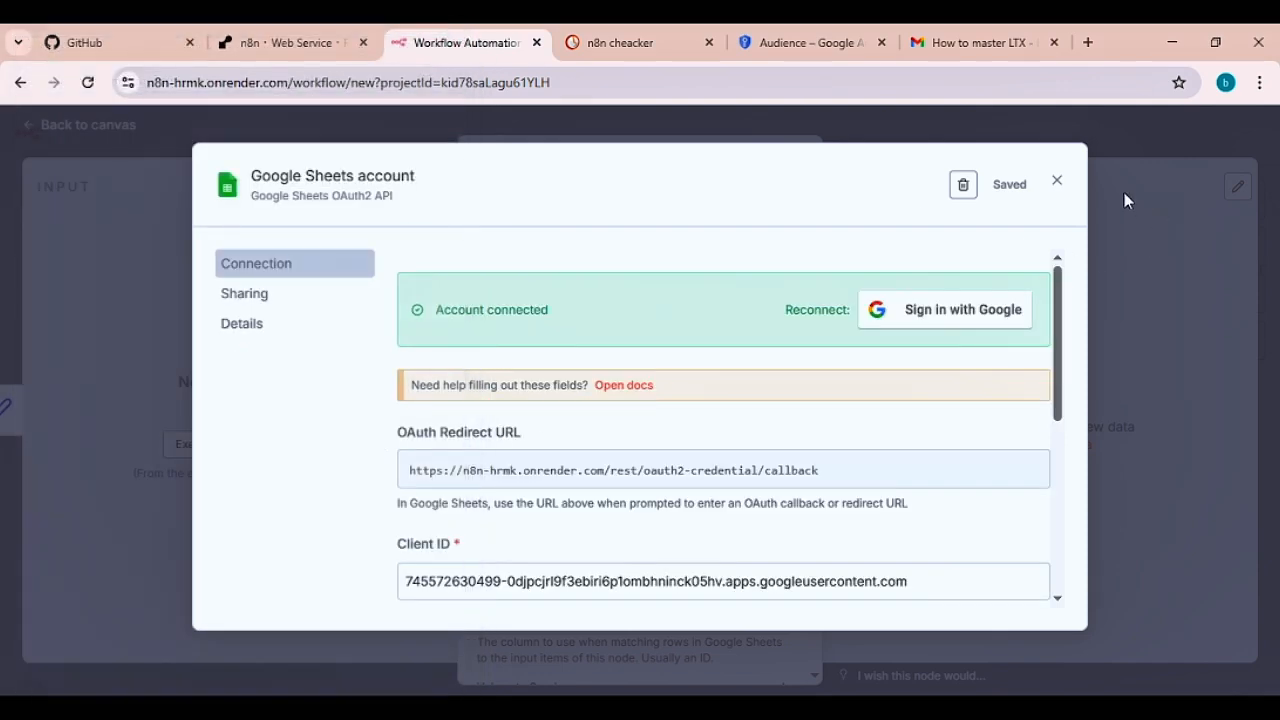
- Close the Google Sheets credential and node settings to return to the lead generation canvas, dismissing the browser's save-password offer
{"action": "left_click", "coordinate": [1059, 179]}
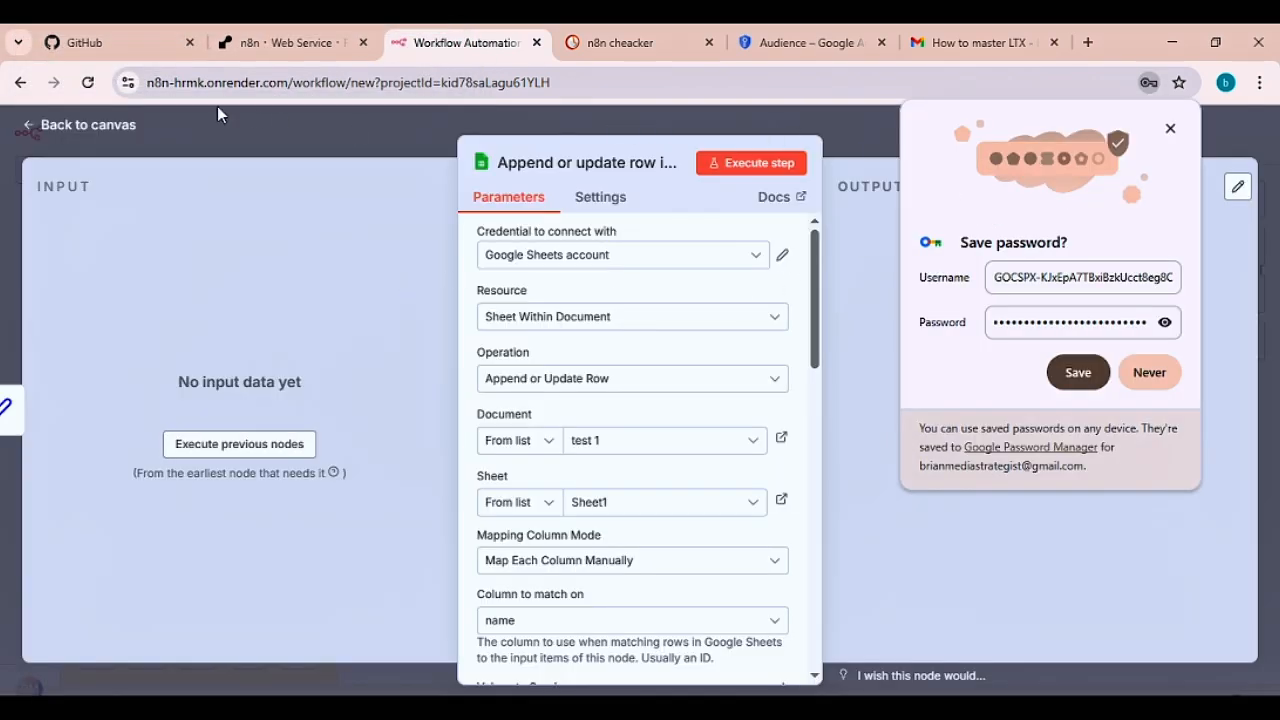
{"action": "left_click", "coordinate": [123, 133]}
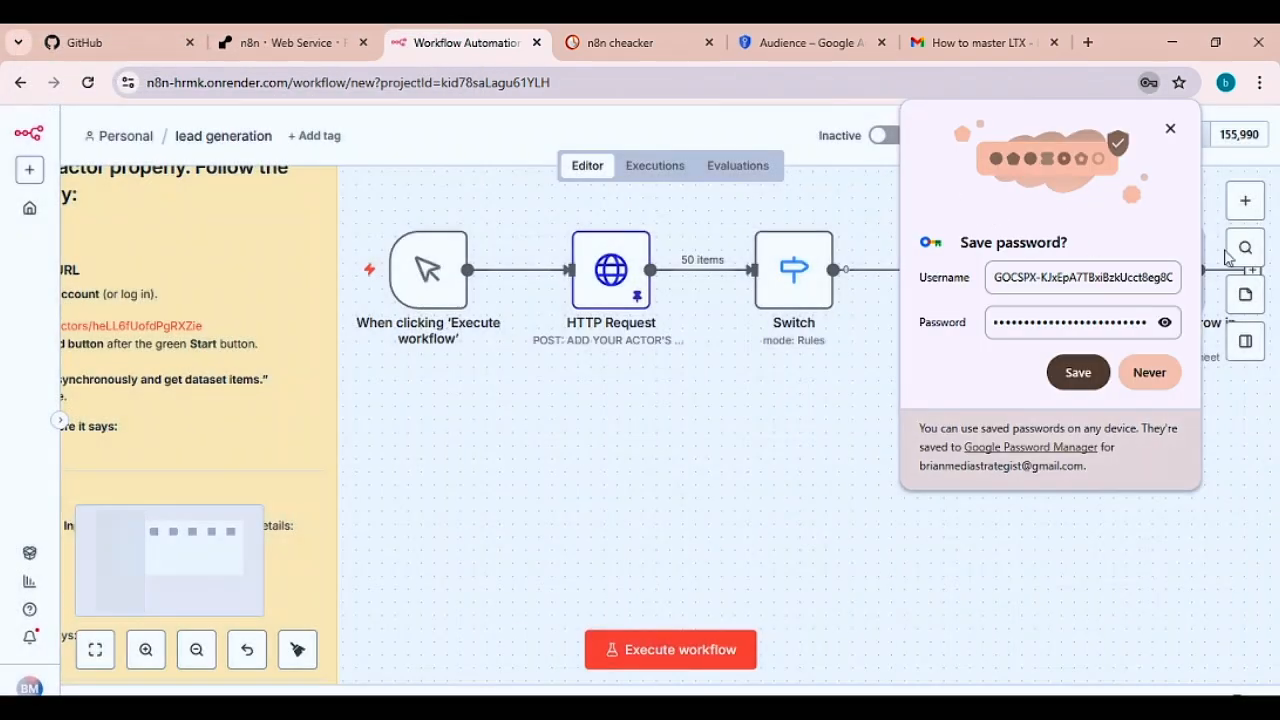
{"action": "left_click", "coordinate": [1170, 128]}
{"action": "scroll", "coordinate": [993, 490], "scroll_direction": "down", "scroll_amount": 3}
{"action": "scroll", "coordinate": [992, 496], "scroll_direction": "up", "scroll_amount": 2}
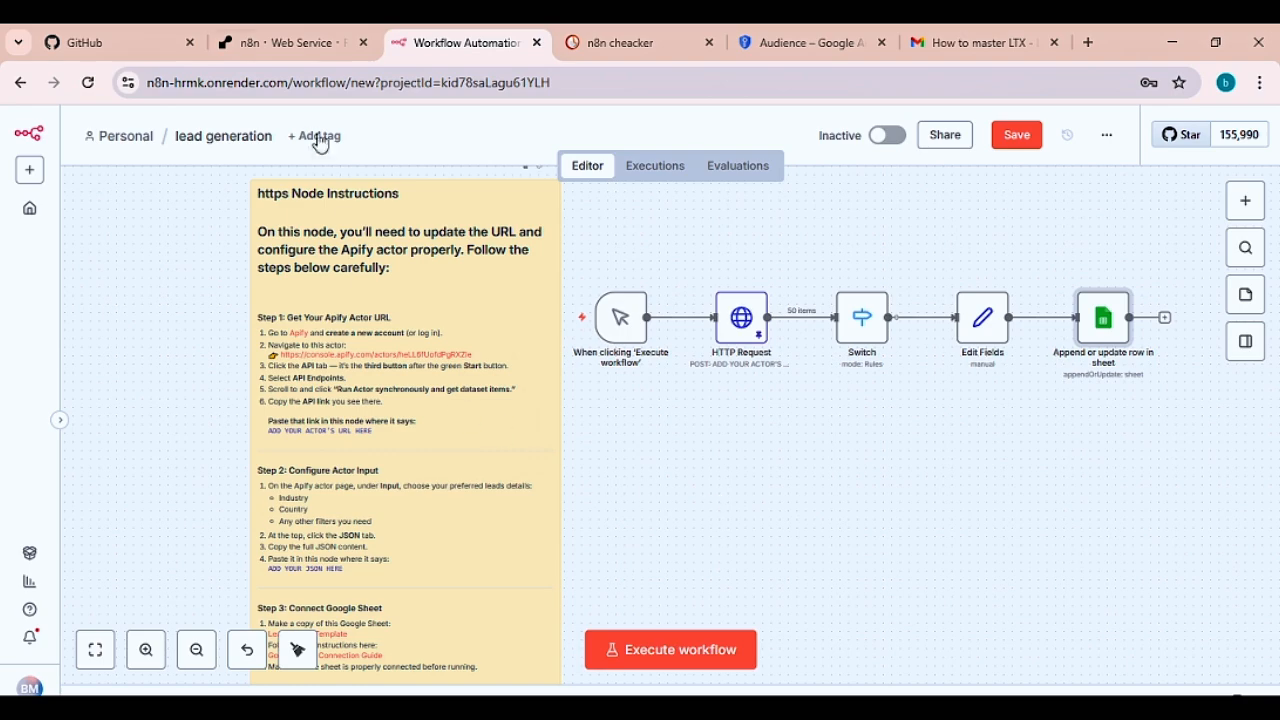
{"action": "left_click", "coordinate": [322, 36]}
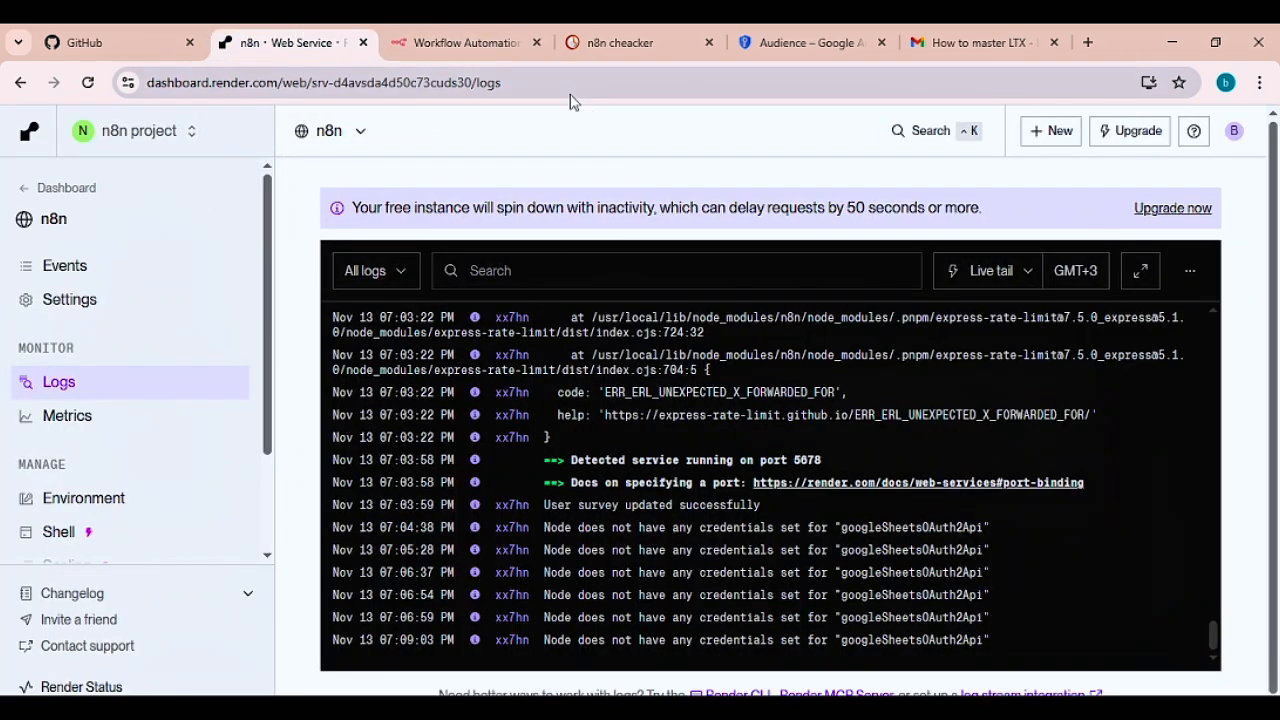
{"action": "left_click", "coordinate": [465, 42]}
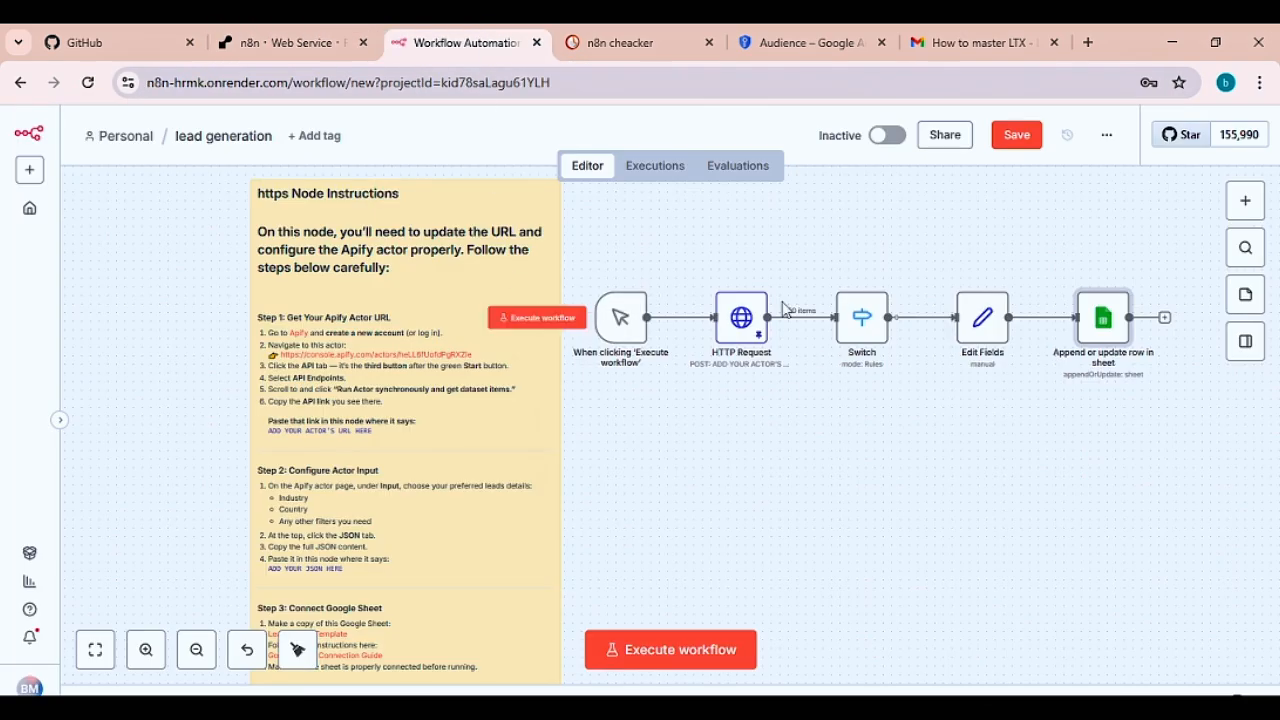